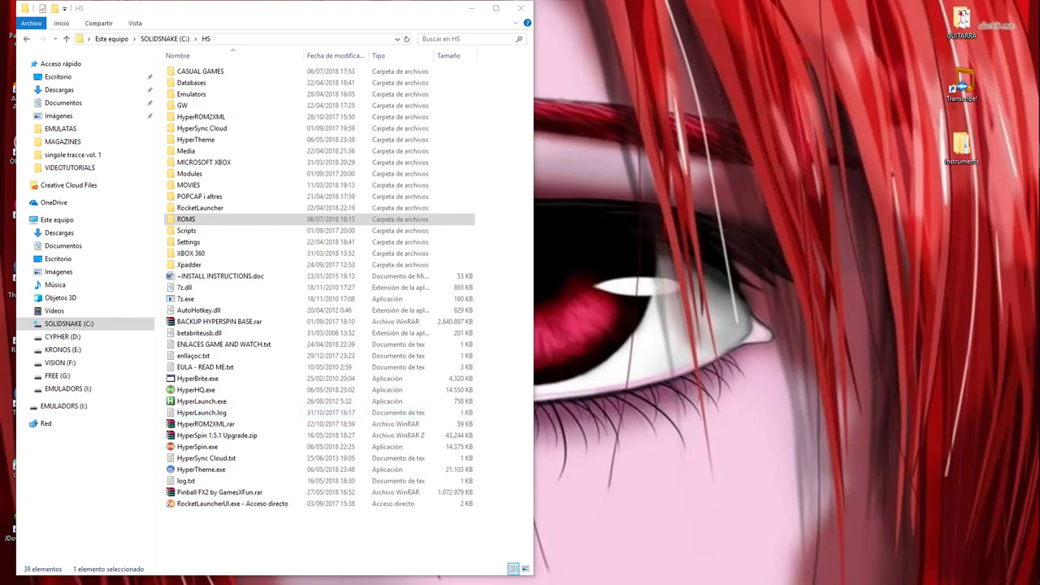
# Step: Switch to the browser and look over the PopCap studio page and the Big Fish list of popular Arcade y Acción games
pyautogui.moveTo(1035, 134)
pyautogui.click(1023, 106)
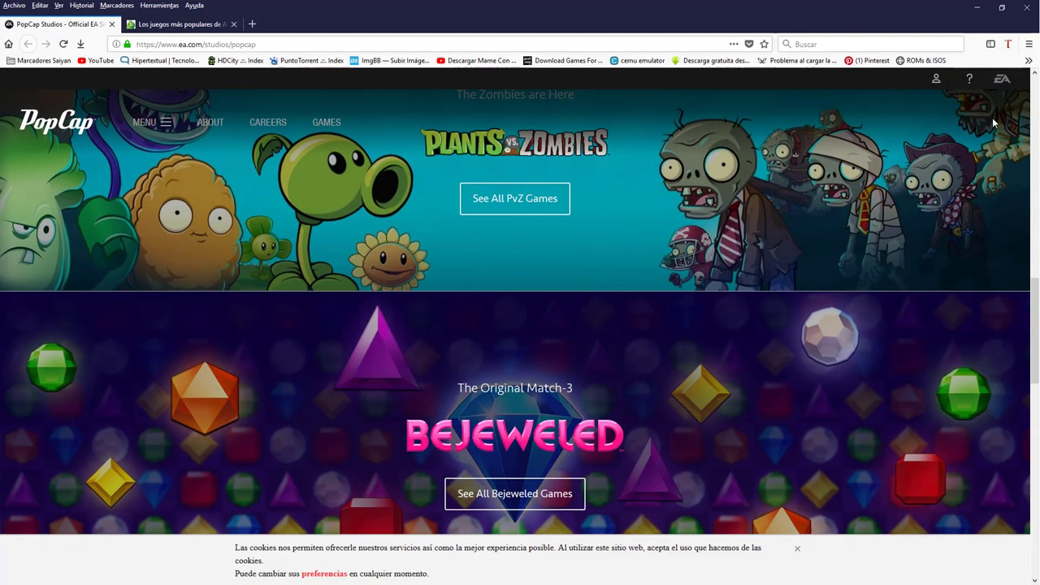
pyautogui.scroll(15, 373, 248)
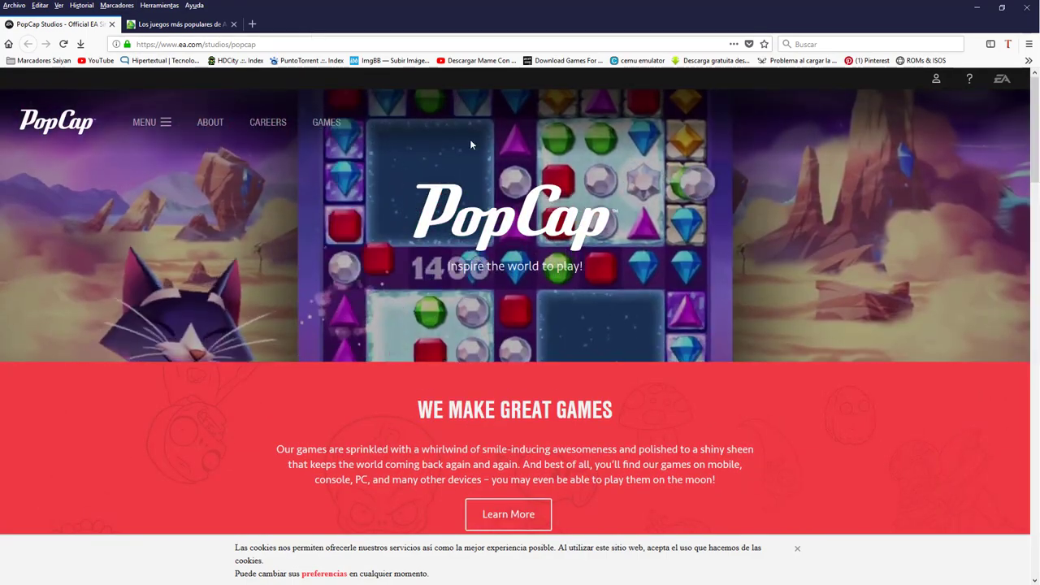
pyautogui.click(213, 25)
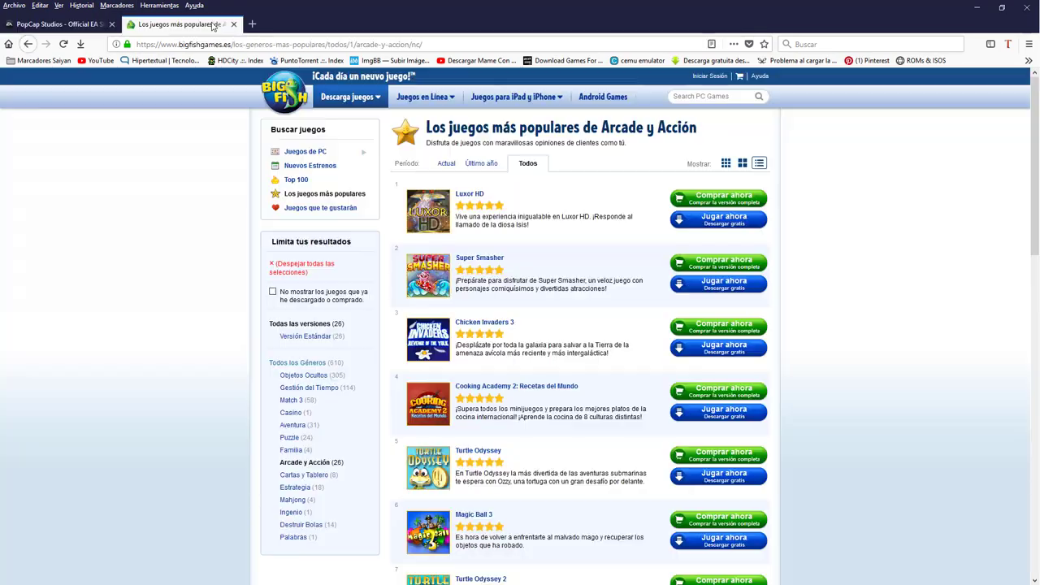
pyautogui.click(57, 24)
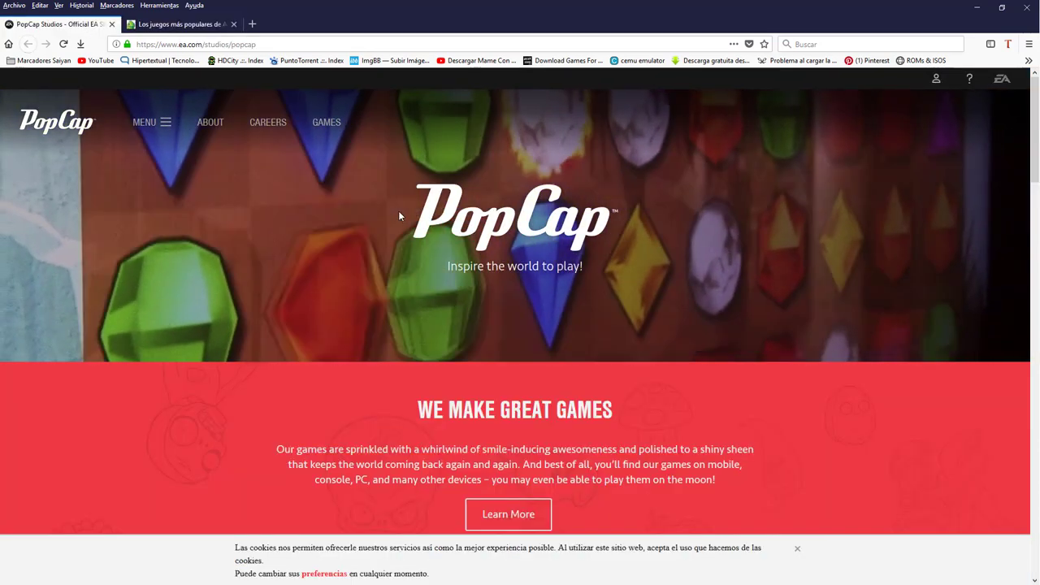
pyautogui.scroll(-1, 402, 211)
pyautogui.scroll(-3, 402, 211)
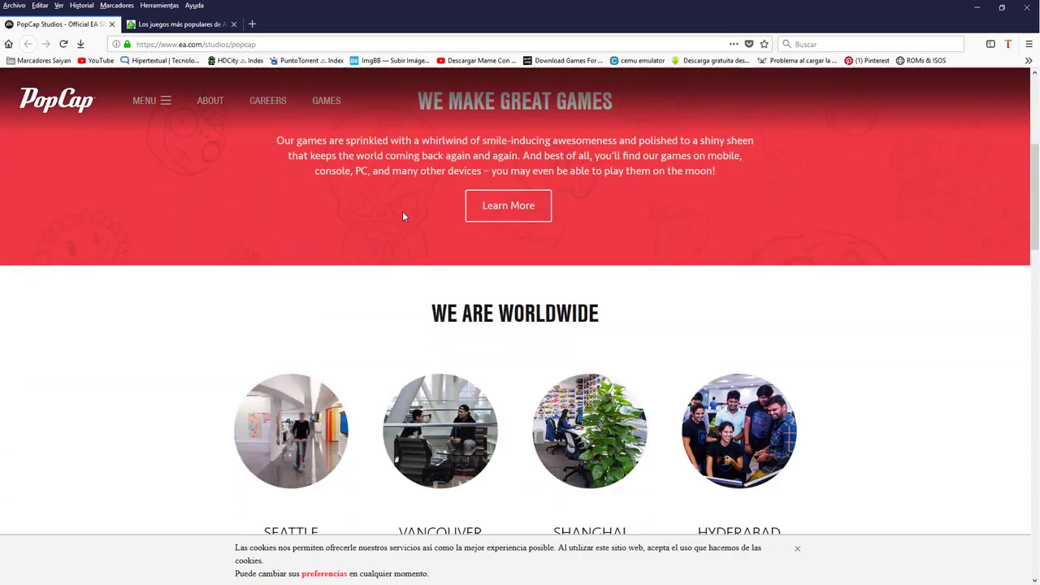
pyautogui.scroll(4, 403, 209)
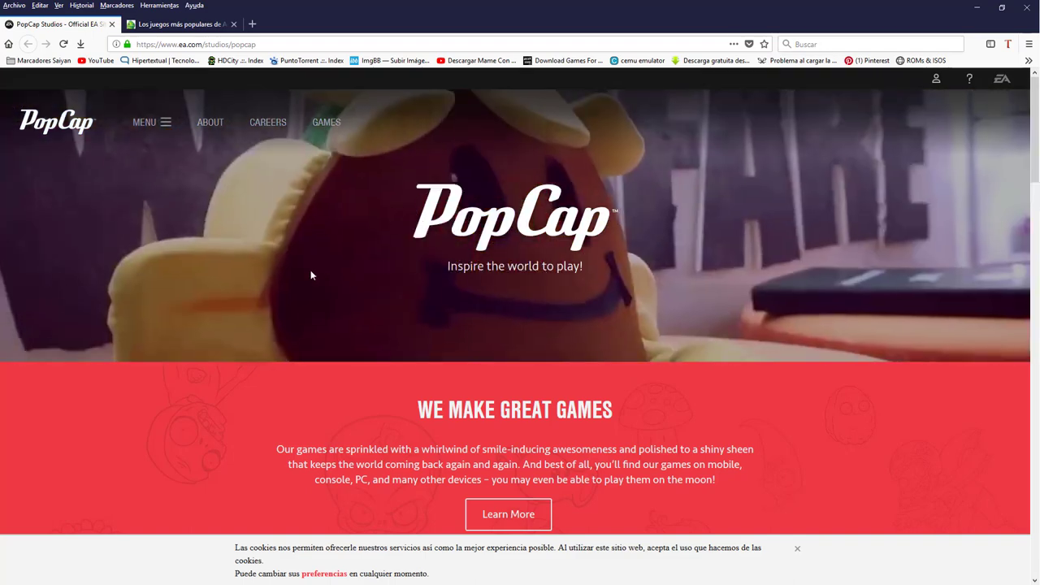
pyautogui.scroll(-8, 368, 393)
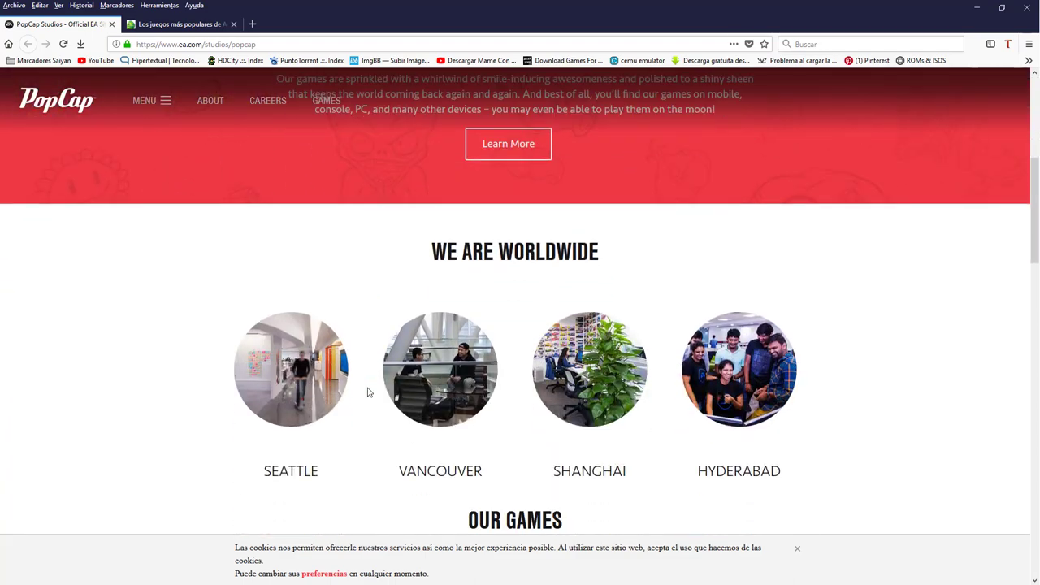
pyautogui.scroll(-1, 367, 393)
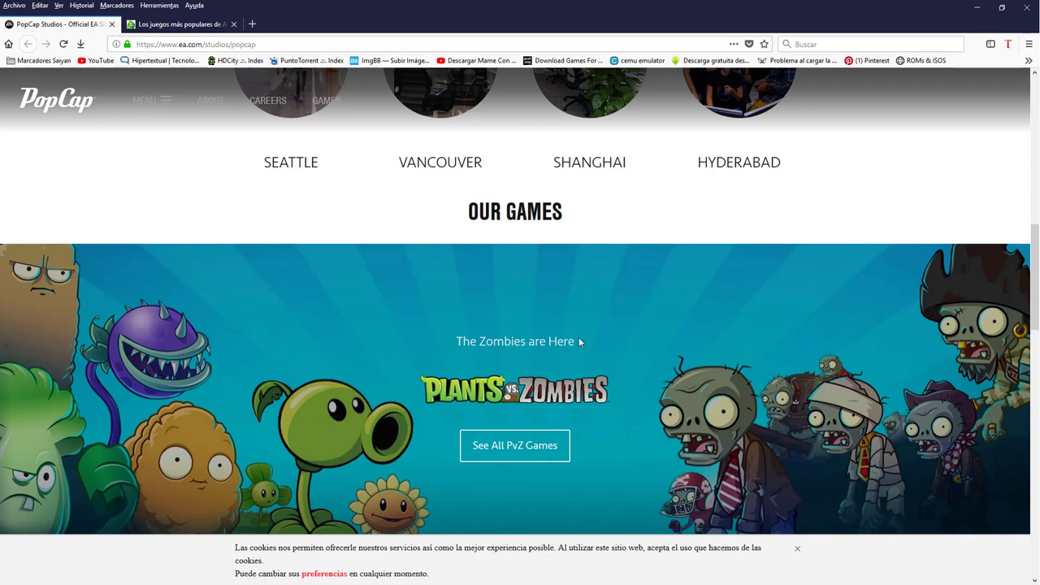
pyautogui.scroll(3, 578, 340)
pyautogui.scroll(8, 578, 342)
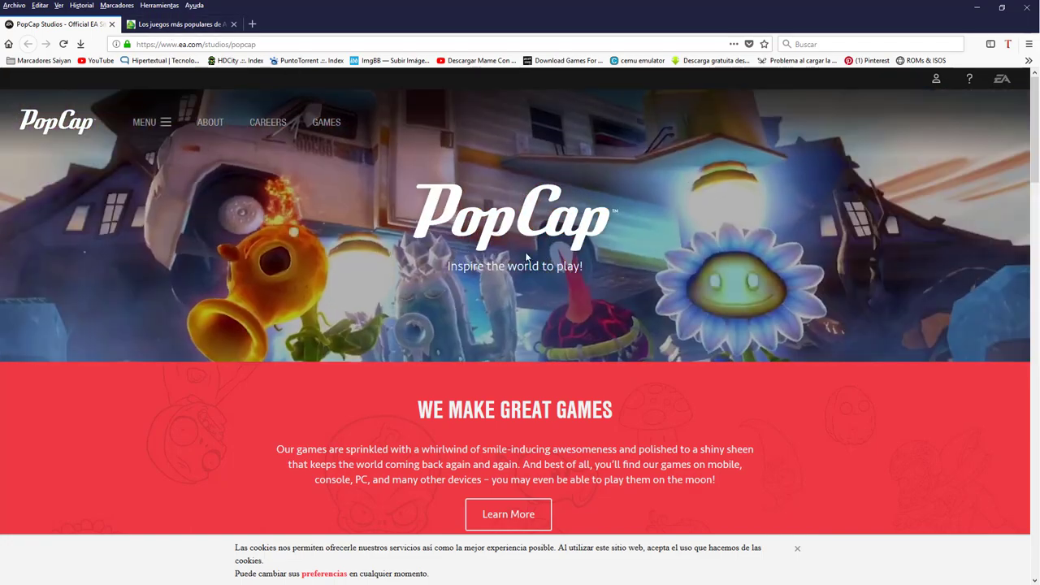
# Step: Examine the Plants vs. Zombies and Bejeweled sections on the PopCap page, and the genre list on the Big Fish page
pyautogui.scroll(-6, 552, 267)
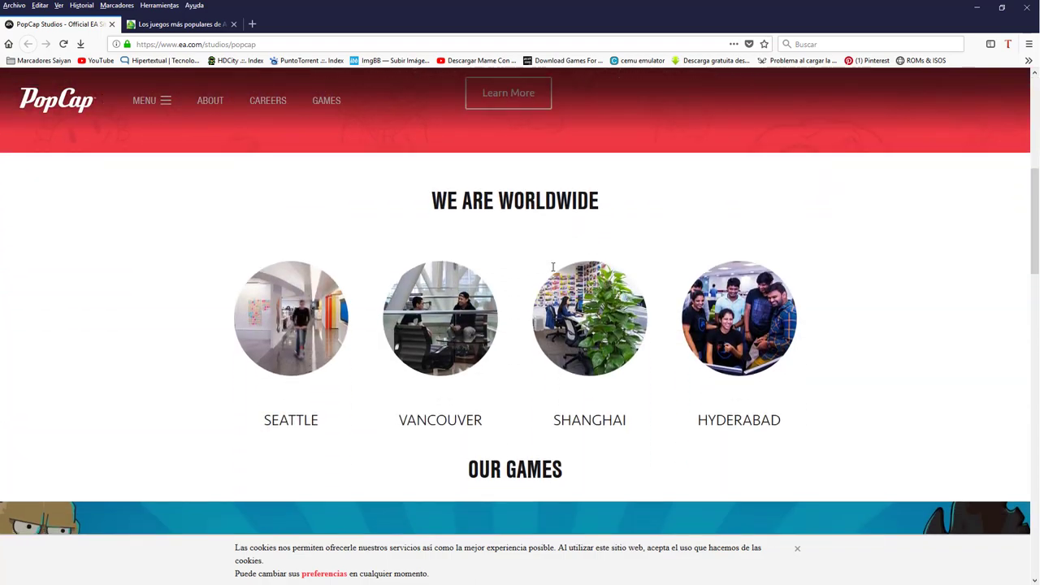
pyautogui.scroll(-1, 553, 267)
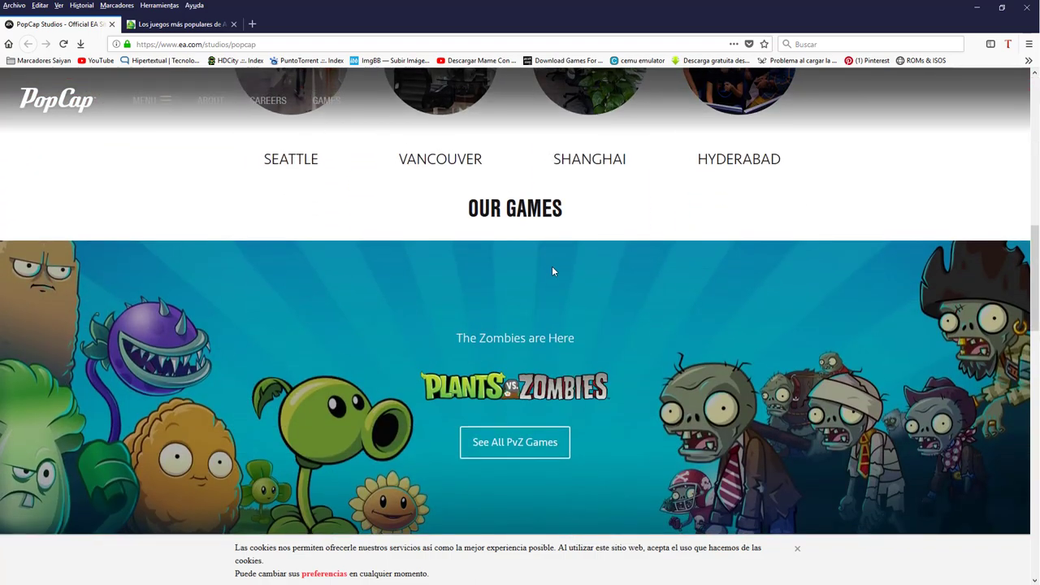
pyautogui.scroll(-2, 552, 266)
pyautogui.scroll(-1, 551, 268)
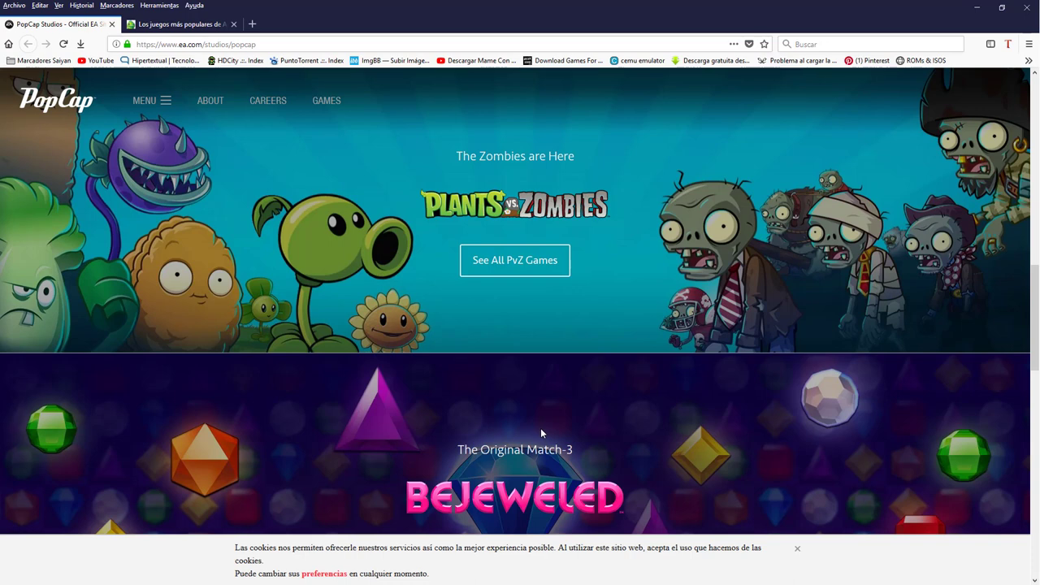
pyautogui.scroll(-1, 531, 395)
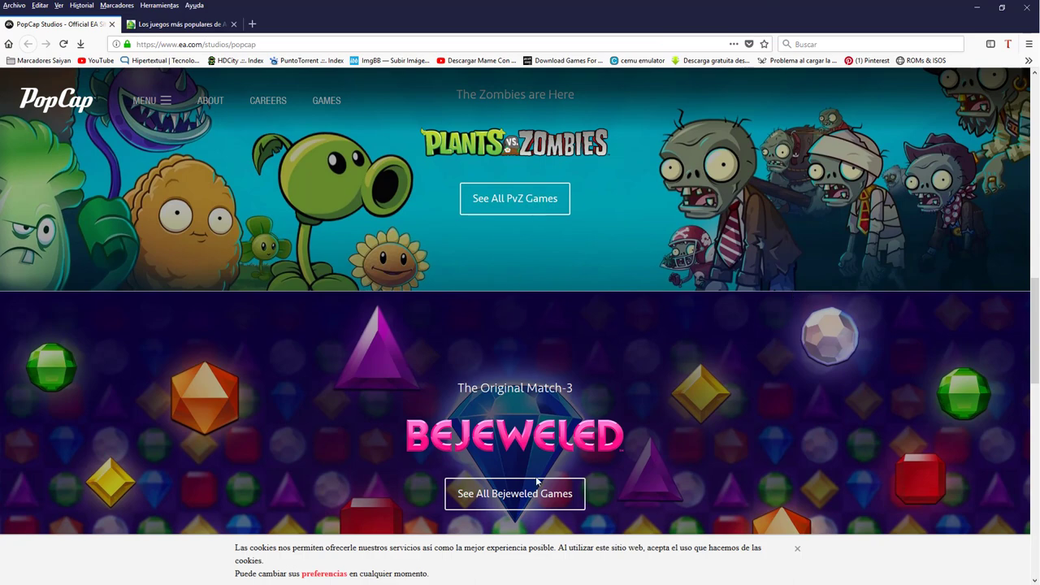
pyautogui.scroll(-2, 576, 442)
pyautogui.scroll(10, 358, 333)
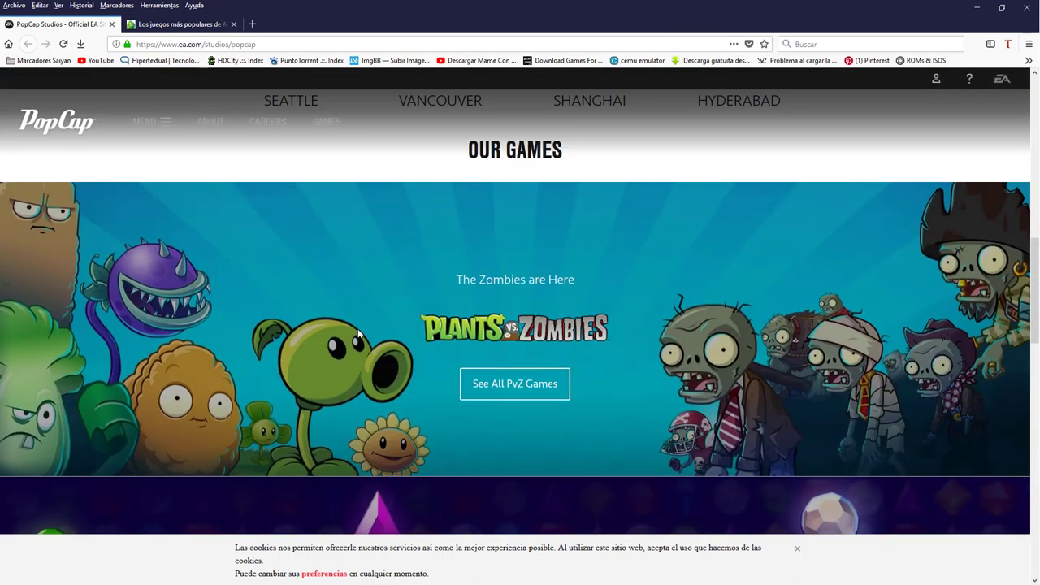
pyautogui.click(172, 29)
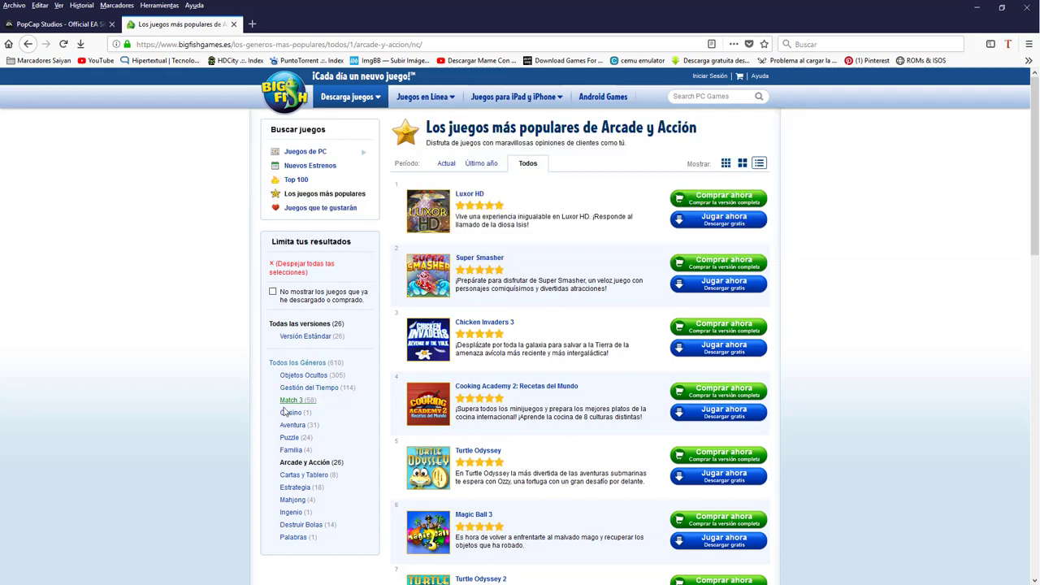
pyautogui.scroll(-3, 317, 390)
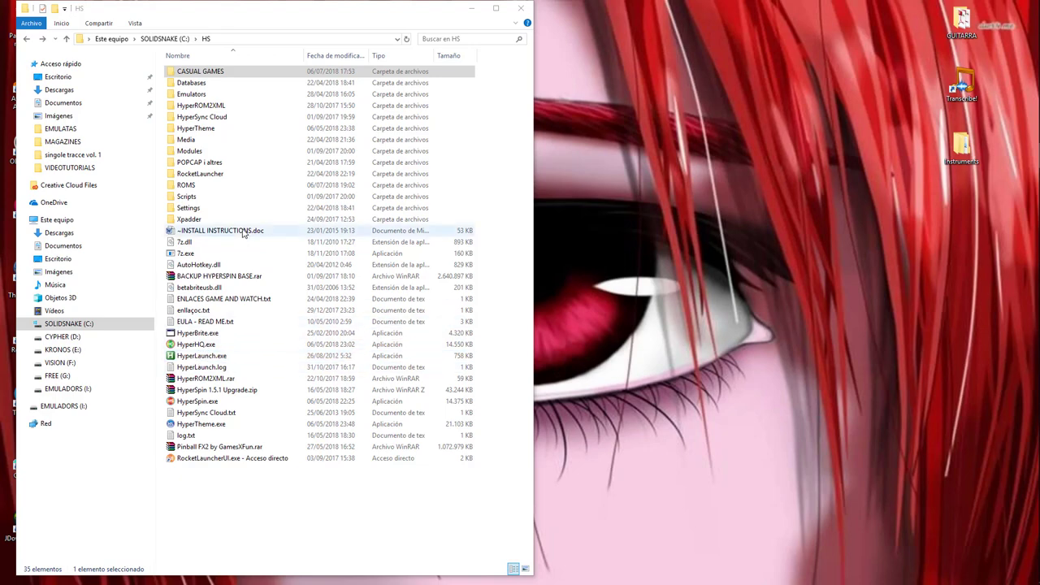
# Step: In File Explorer, open the RocketLauncher\RocketLauncherUI\Media\Icons folder inside HS
pyautogui.doubleClick(199, 174)
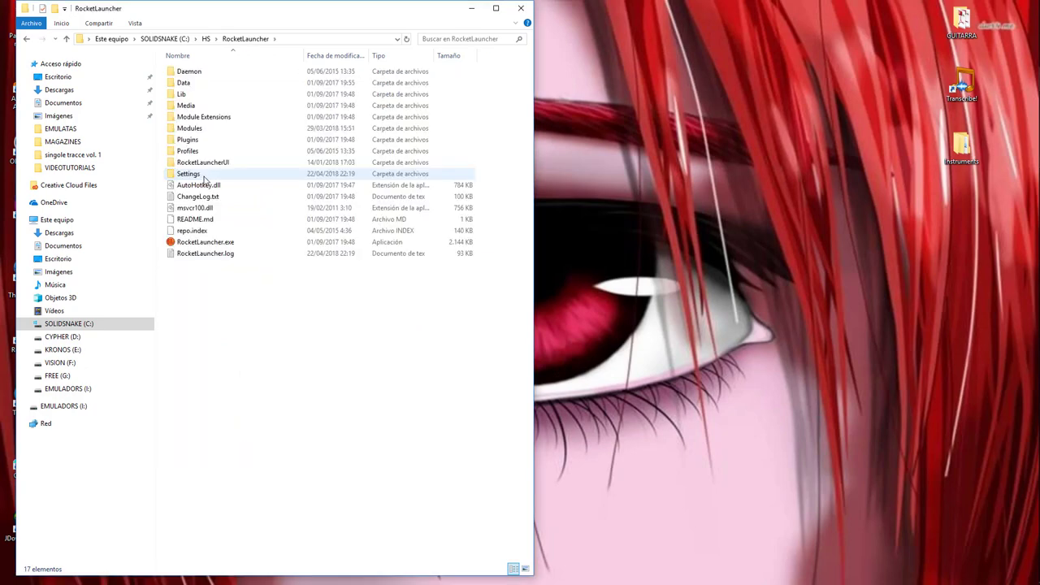
pyautogui.doubleClick(212, 162)
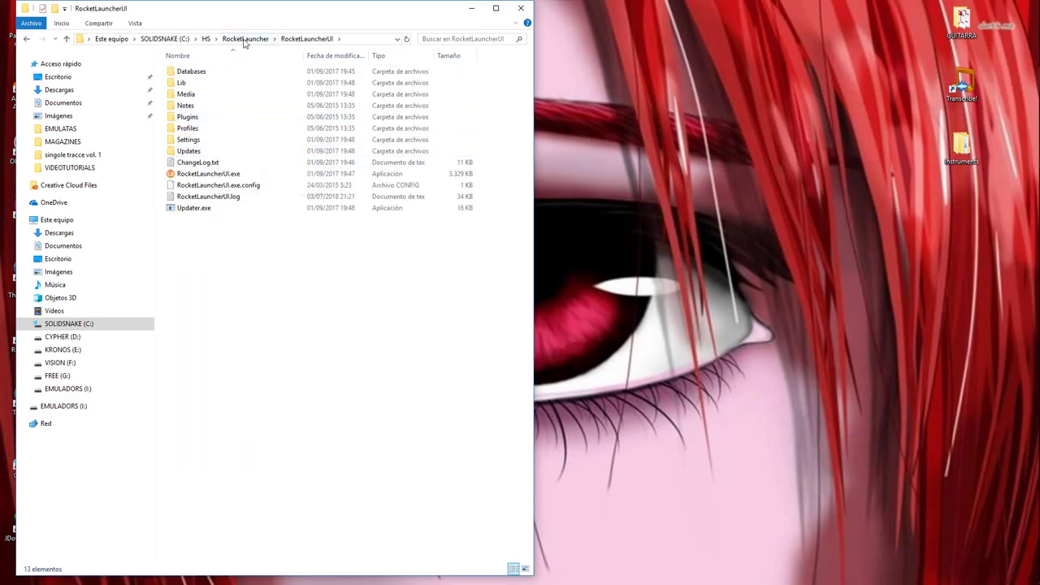
pyautogui.doubleClick(203, 95)
pyautogui.moveTo(202, 87)
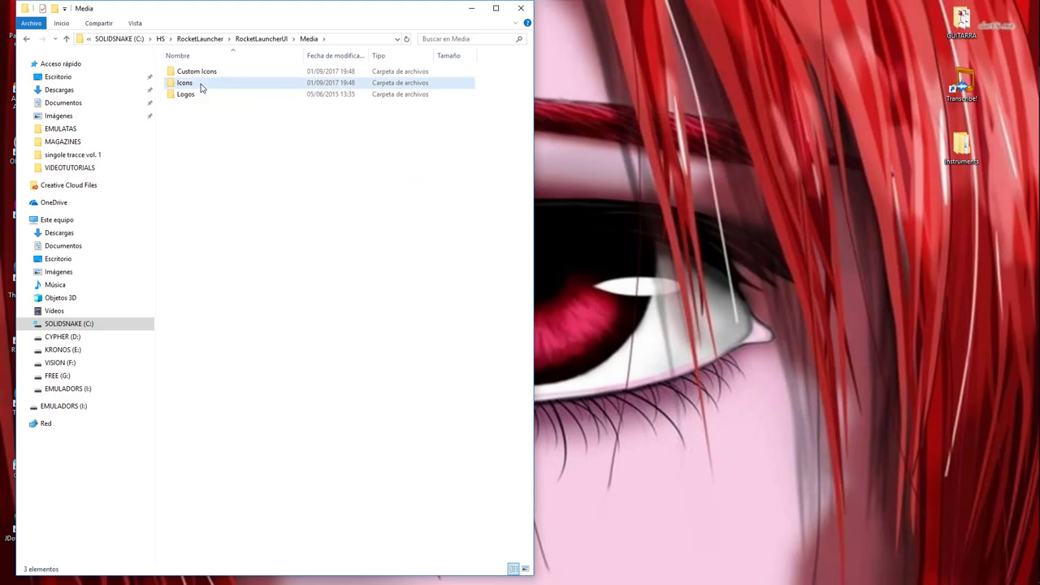
pyautogui.doubleClick(202, 85)
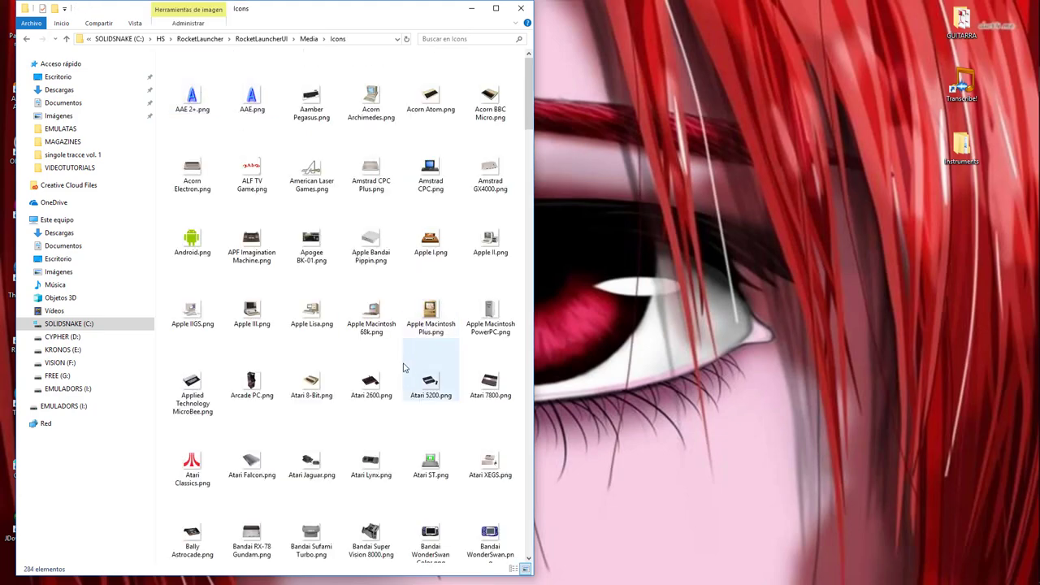
# Step: Copy the name of the Big Fish Games.png icon file without its extension
pyautogui.scroll(-4, 336, 332)
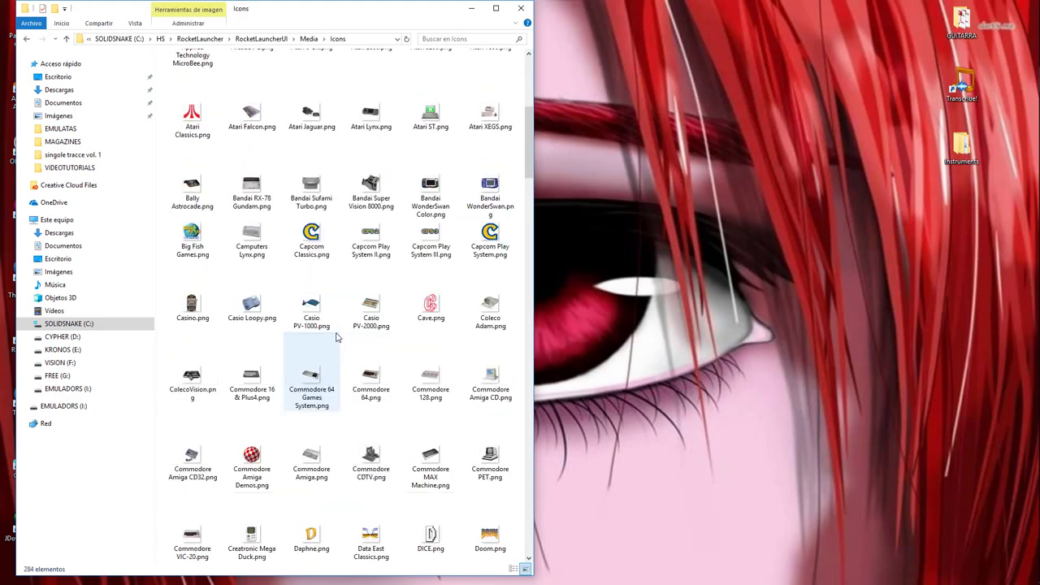
pyautogui.click(193, 245)
pyautogui.press('F2')
pyautogui.hotkey('ctrl', 'c')
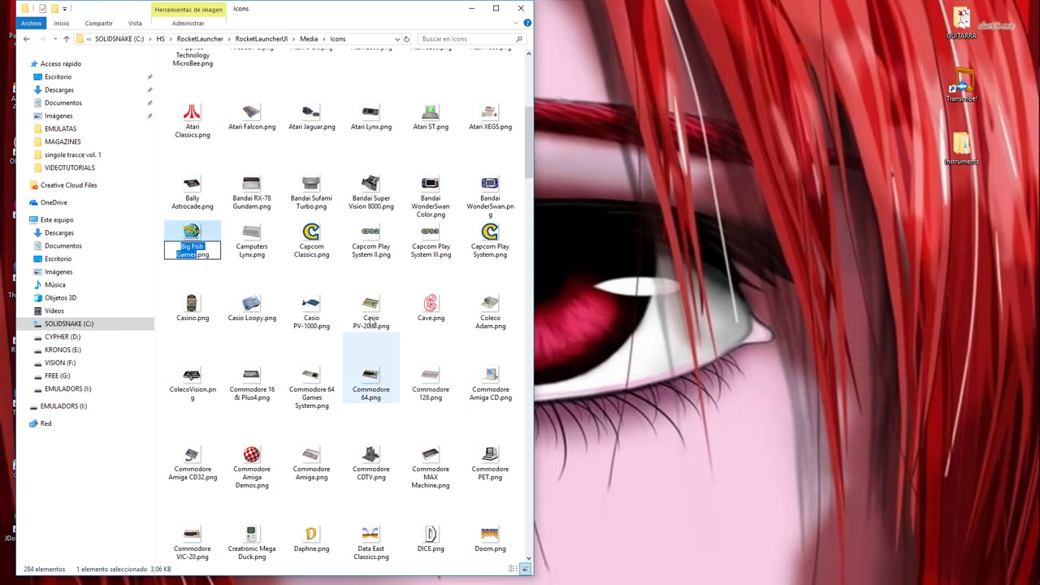
# Step: Launch HyperHQ.exe from the HS folder and start adding a new item to the Main Menu
pyautogui.click(161, 38)
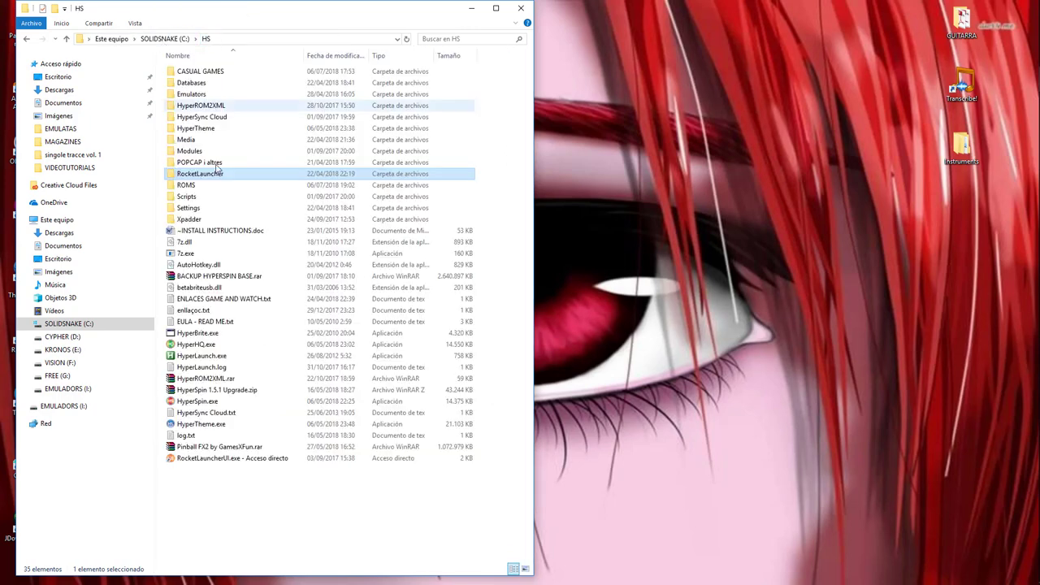
pyautogui.click(190, 344)
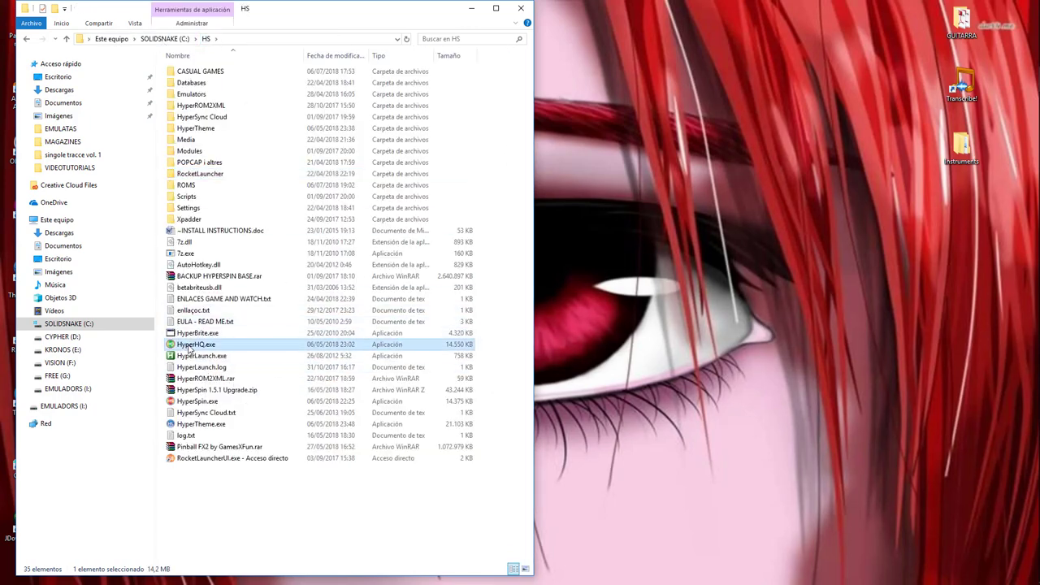
pyautogui.doubleClick(193, 344)
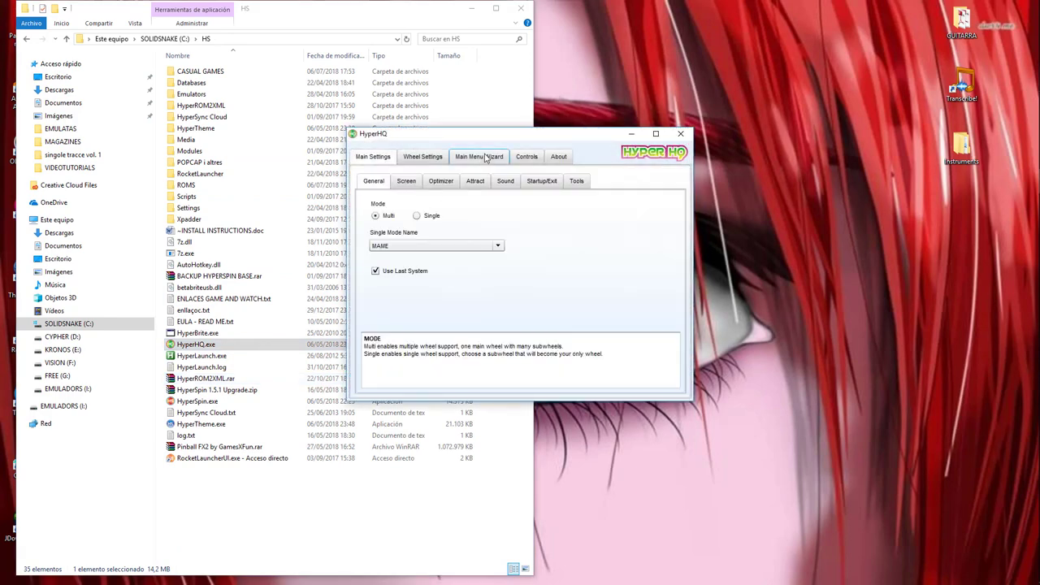
pyautogui.click(485, 156)
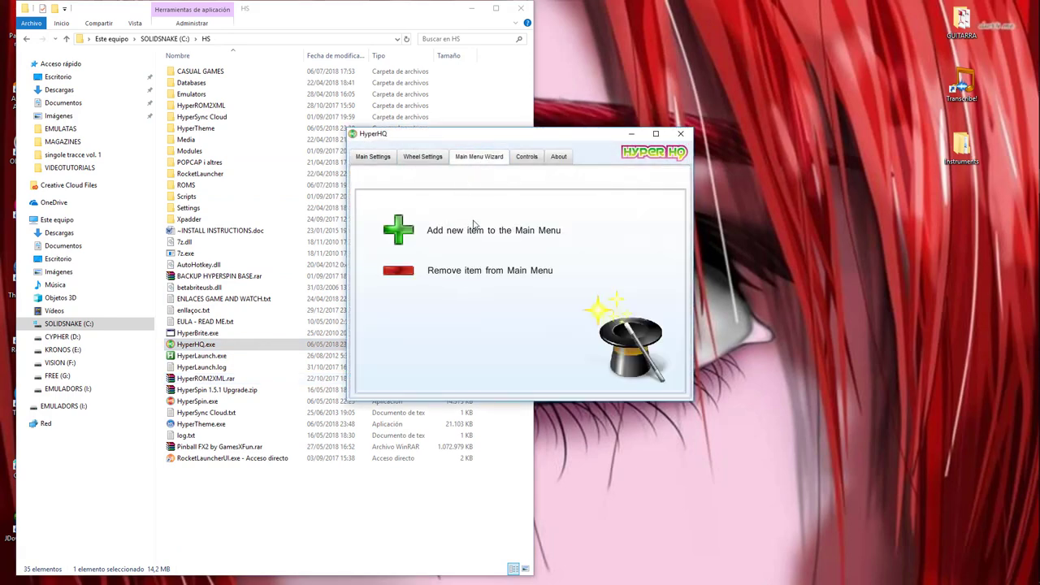
pyautogui.click(399, 231)
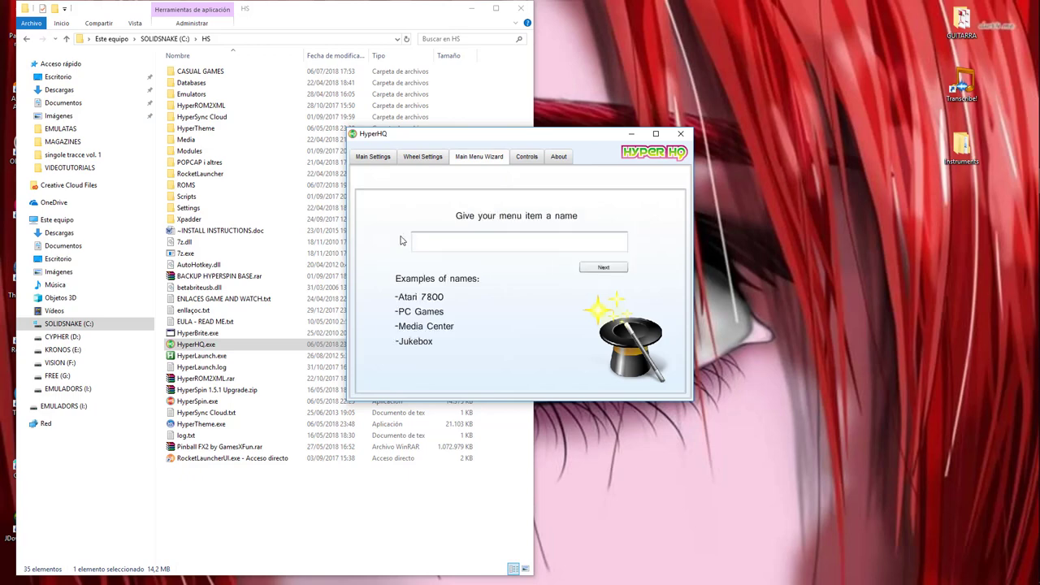
# Step: Name the new menu item Big Fish Games by pasting the copied name, and specify that it has a sub wheel
pyautogui.click(468, 244)
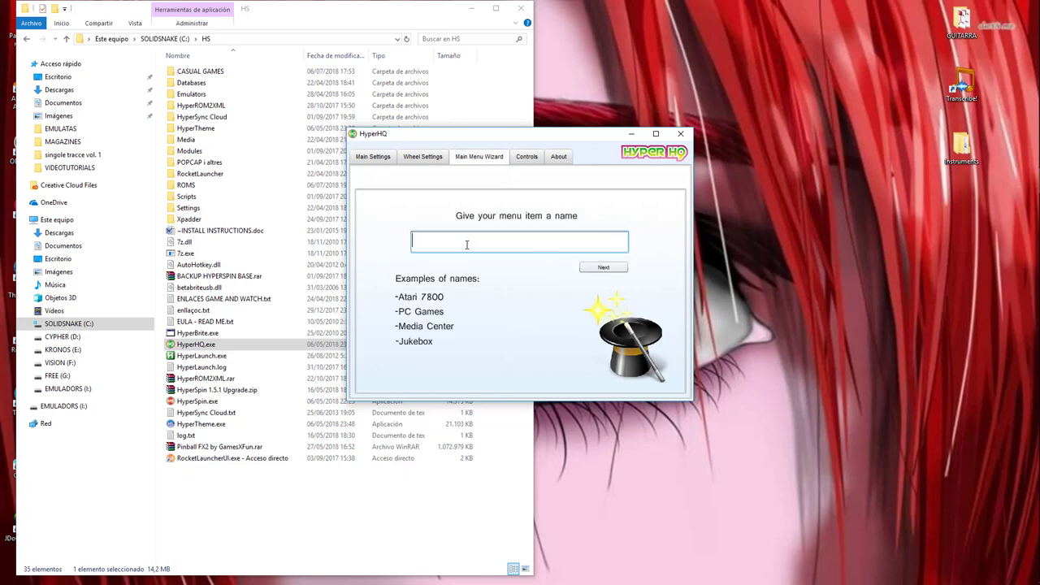
pyautogui.hotkey('ctrl', 'v')
pyautogui.click(594, 269)
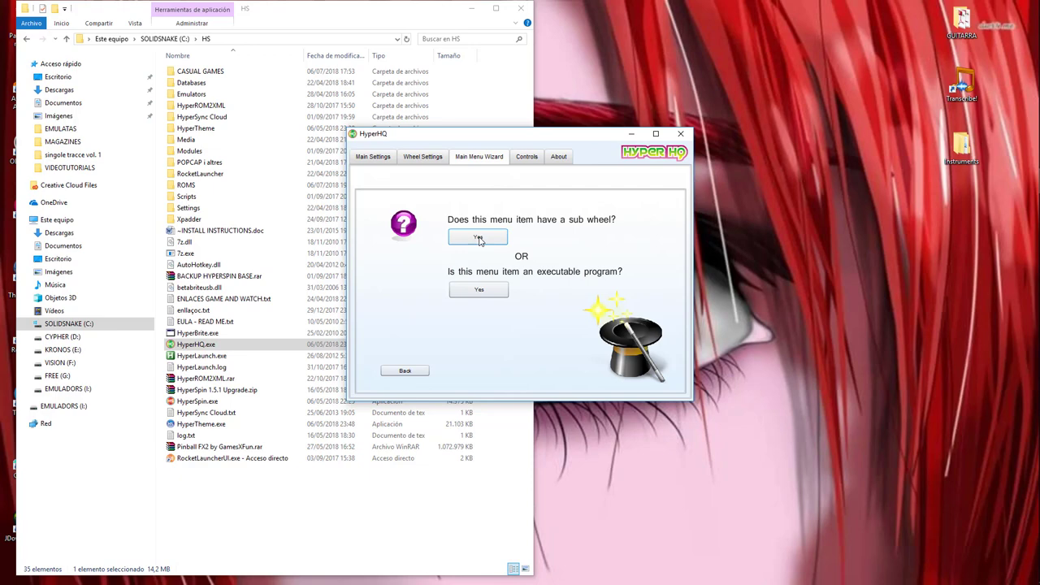
pyautogui.click(479, 238)
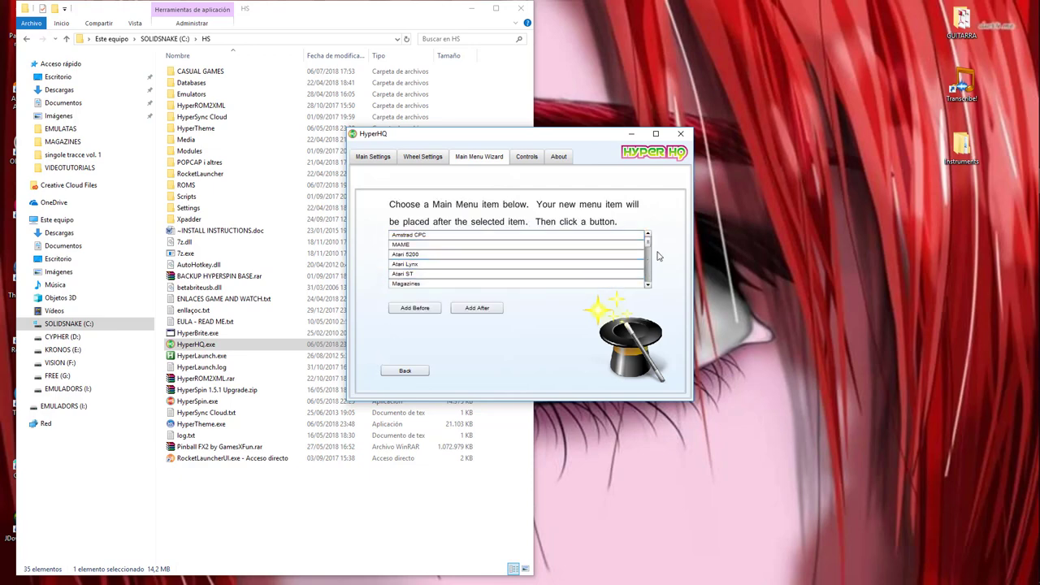
# Step: Place Big Fish Games before Magazines in the Main Menu and complete the wizard
pyautogui.click(410, 265)
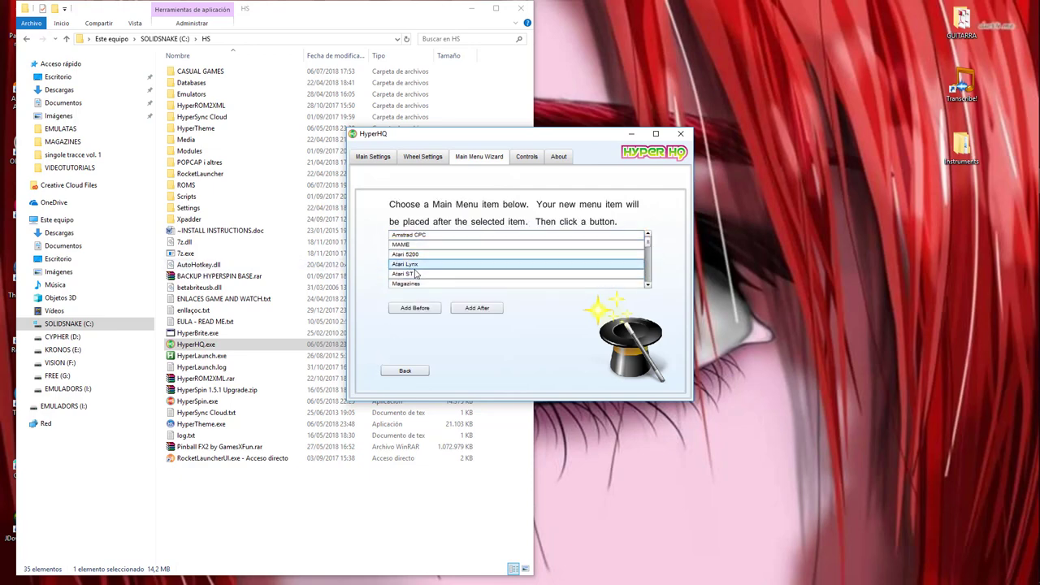
pyautogui.click(407, 283)
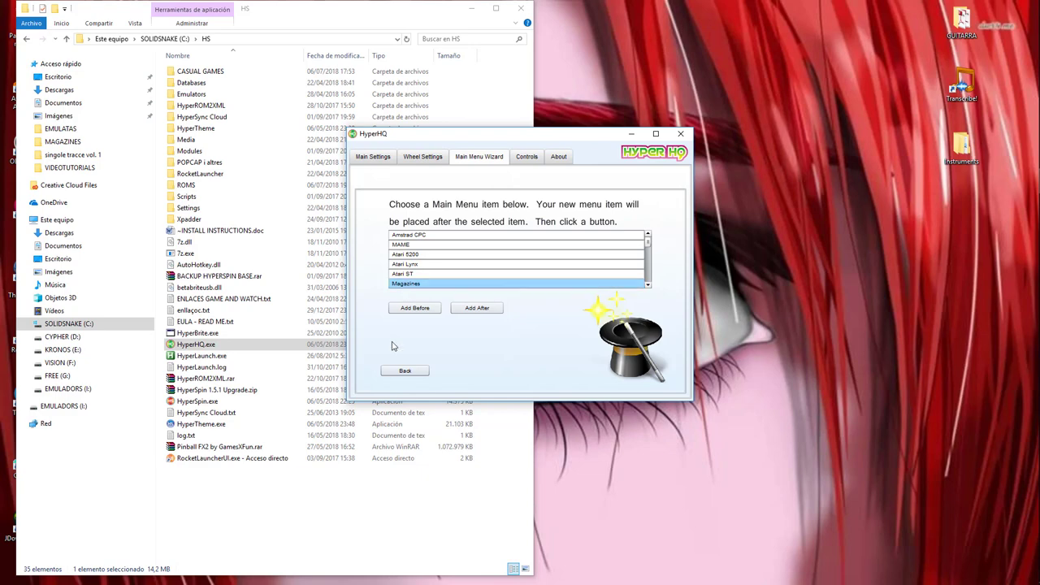
pyautogui.click(416, 287)
pyautogui.click(413, 309)
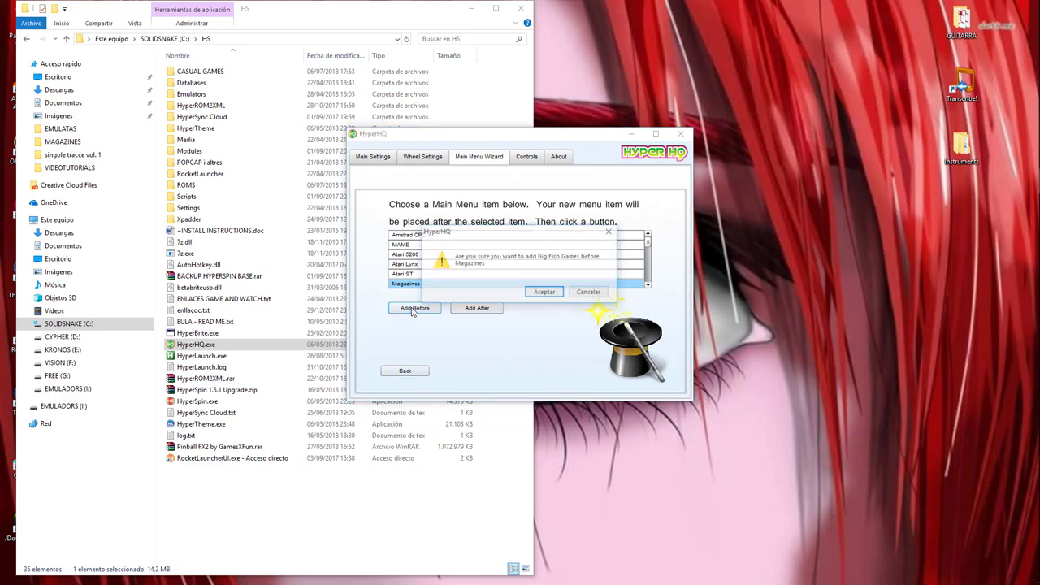
pyautogui.click(543, 292)
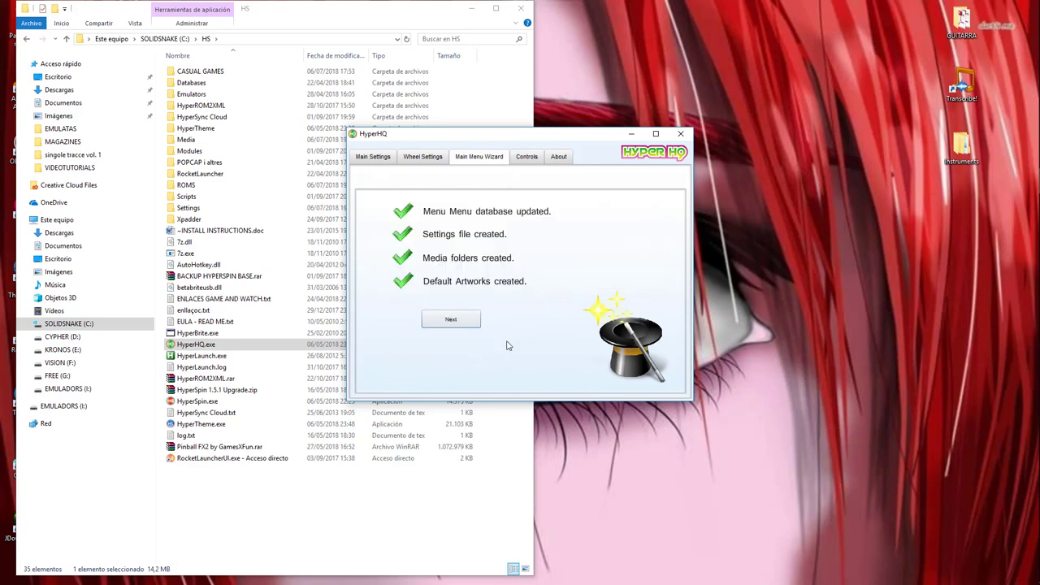
pyautogui.click(467, 316)
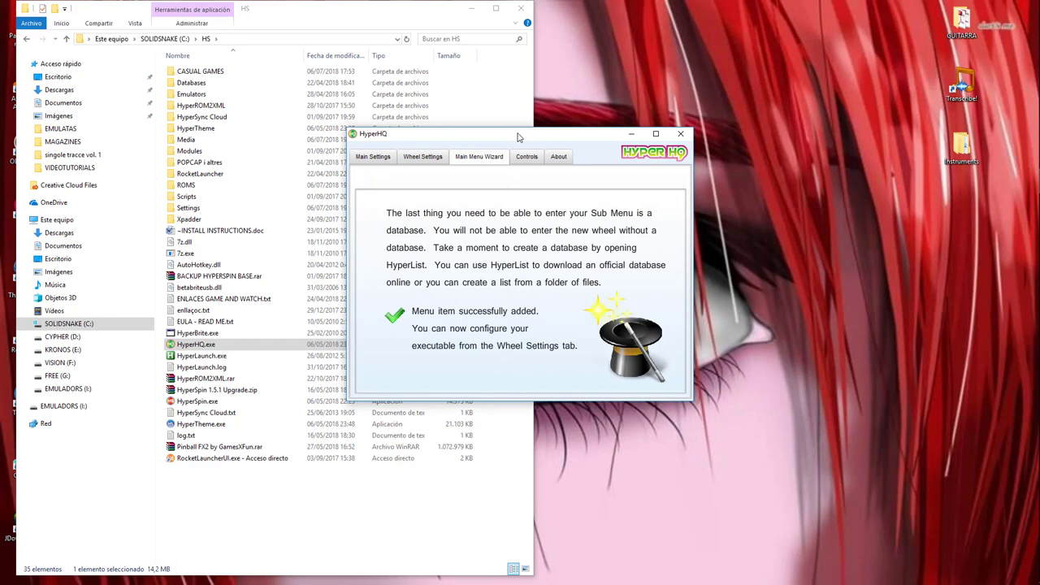
# Step: Return to the start of the Main Menu Wizard and move the HyperHQ window clear of the HS folder window
pyautogui.click(424, 157)
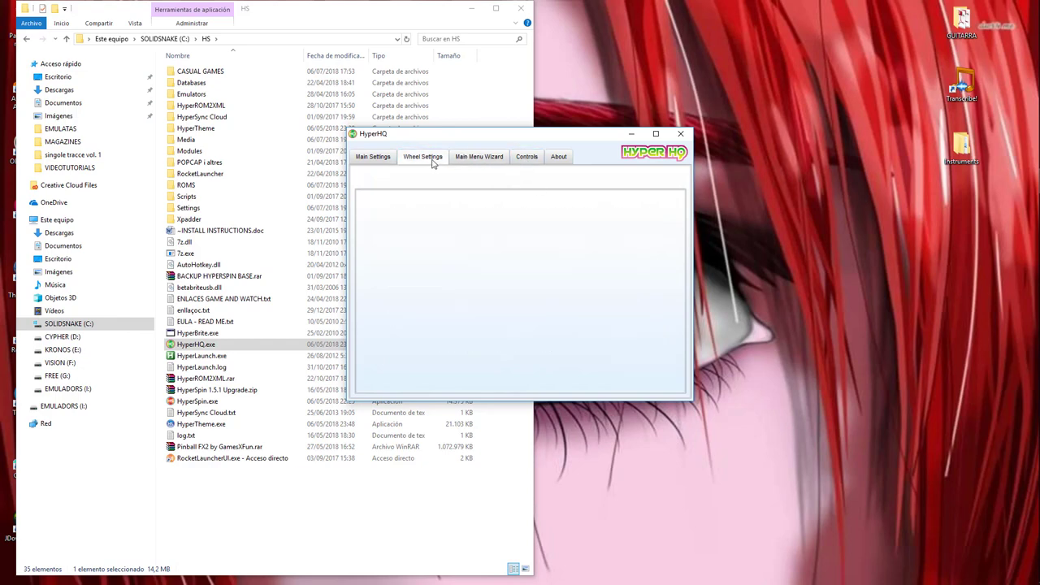
pyautogui.click(471, 158)
pyautogui.moveTo(492, 139); pyautogui.dragTo(734, 114)
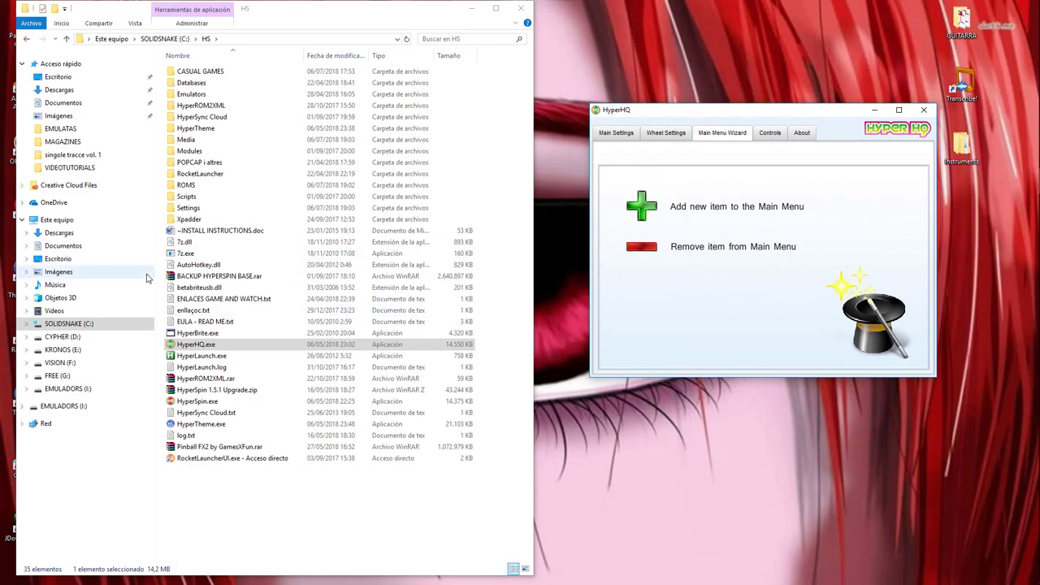
# Step: Look up the exact file name of the PopCap icon in RocketLauncherUI's Media\Icons folder
pyautogui.doubleClick(204, 173)
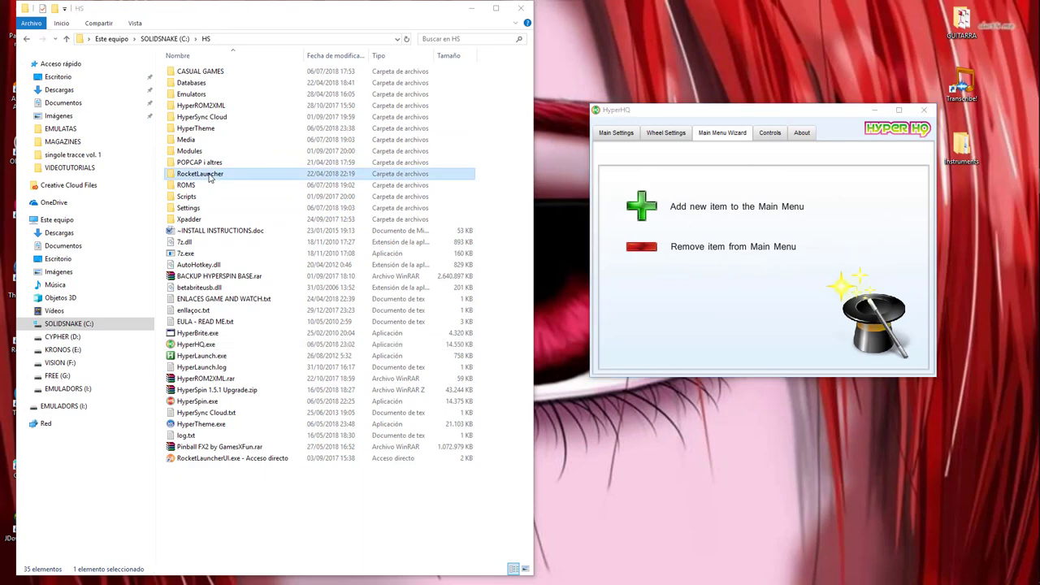
pyautogui.doubleClick(211, 162)
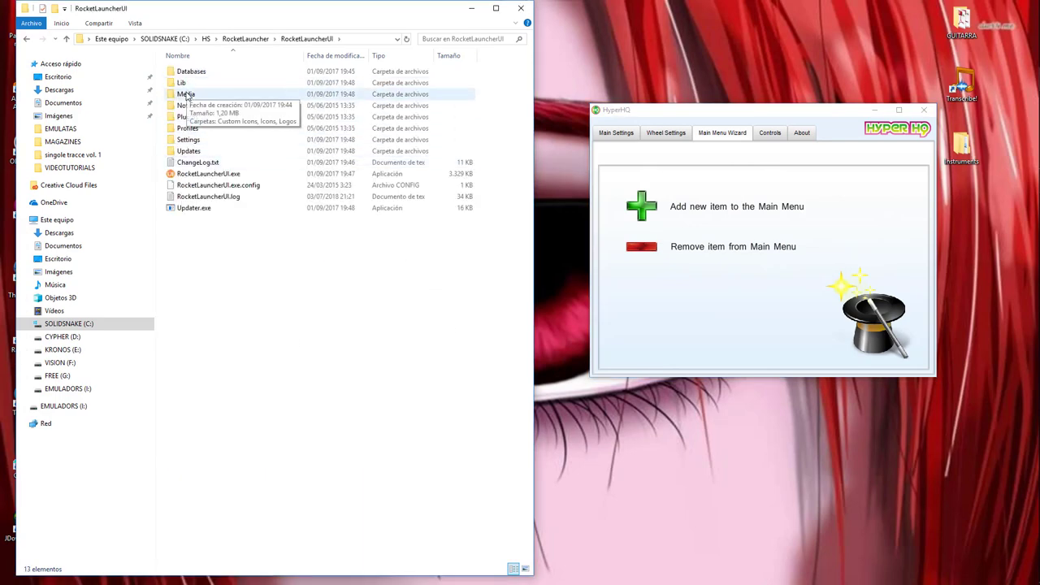
pyautogui.doubleClick(187, 94)
pyautogui.doubleClick(192, 82)
pyautogui.scroll(-15, 282, 236)
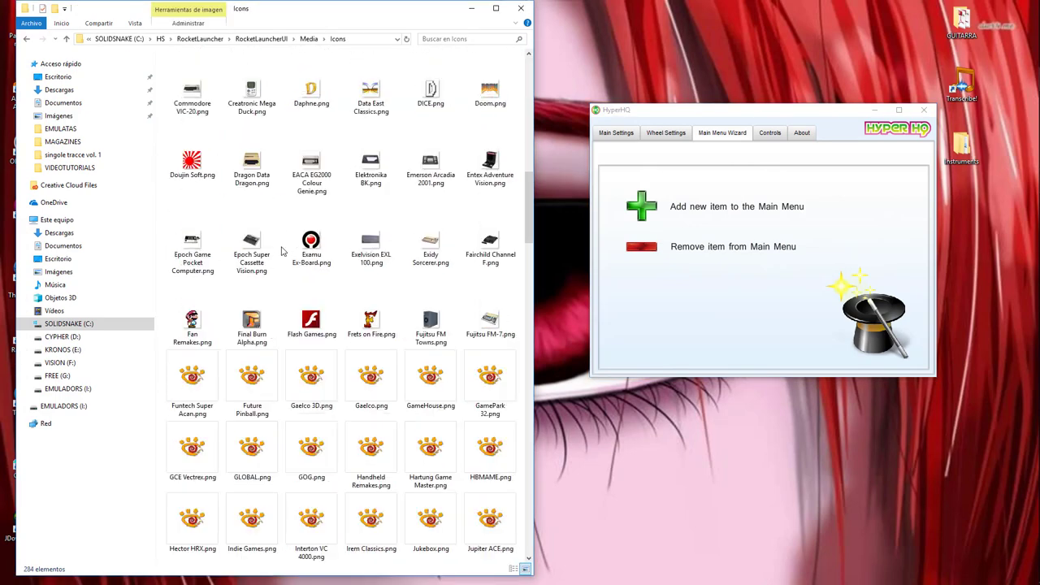
pyautogui.scroll(-10, 281, 252)
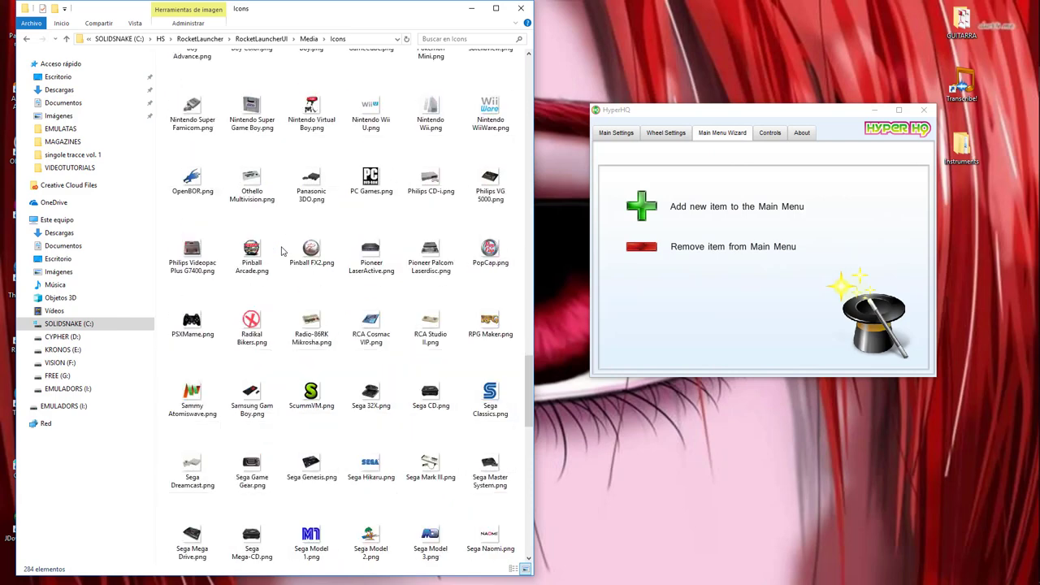
pyautogui.click(484, 262)
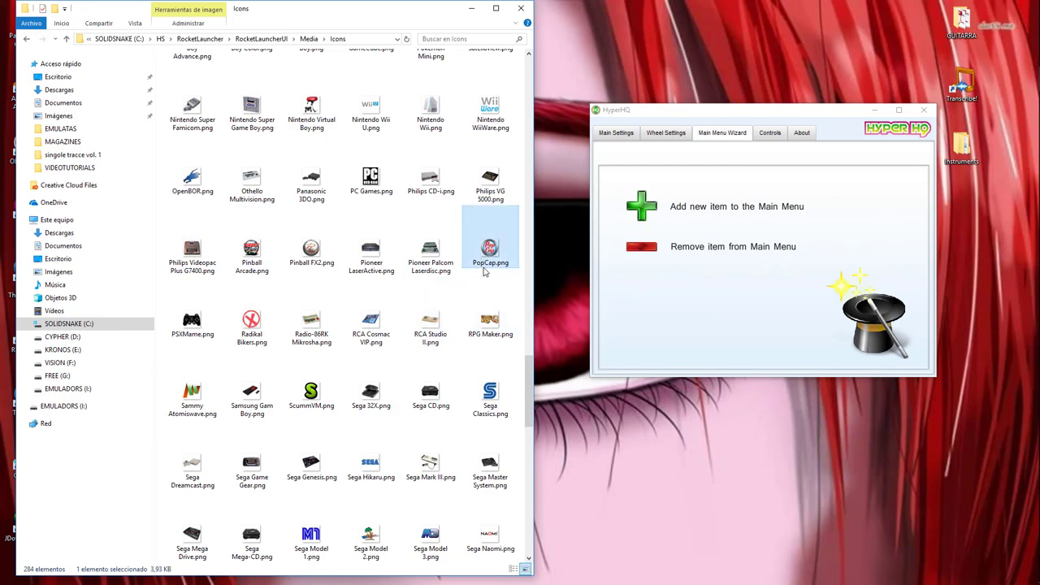
pyautogui.press('F2')
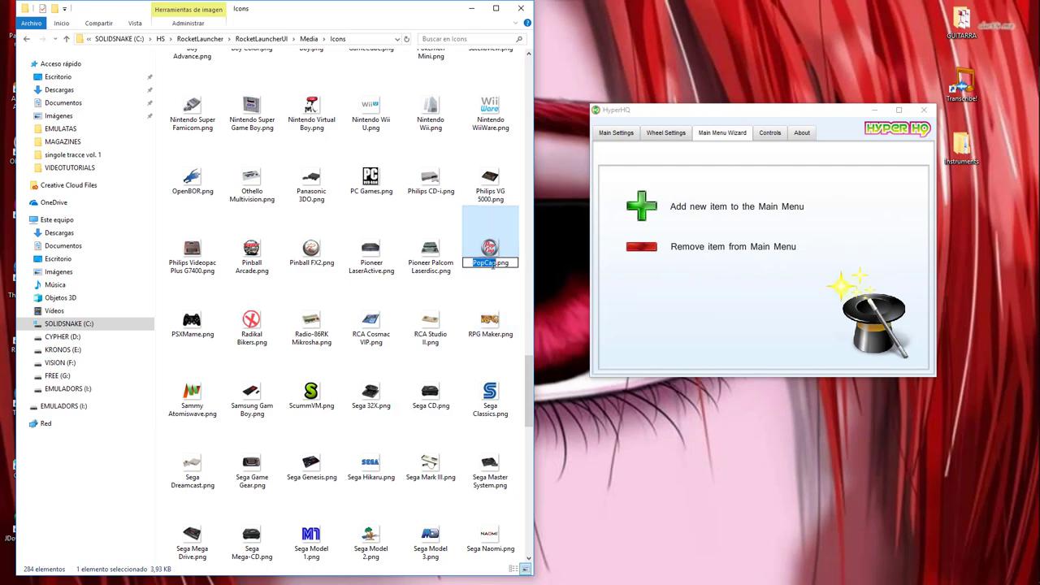
pyautogui.press('Return')
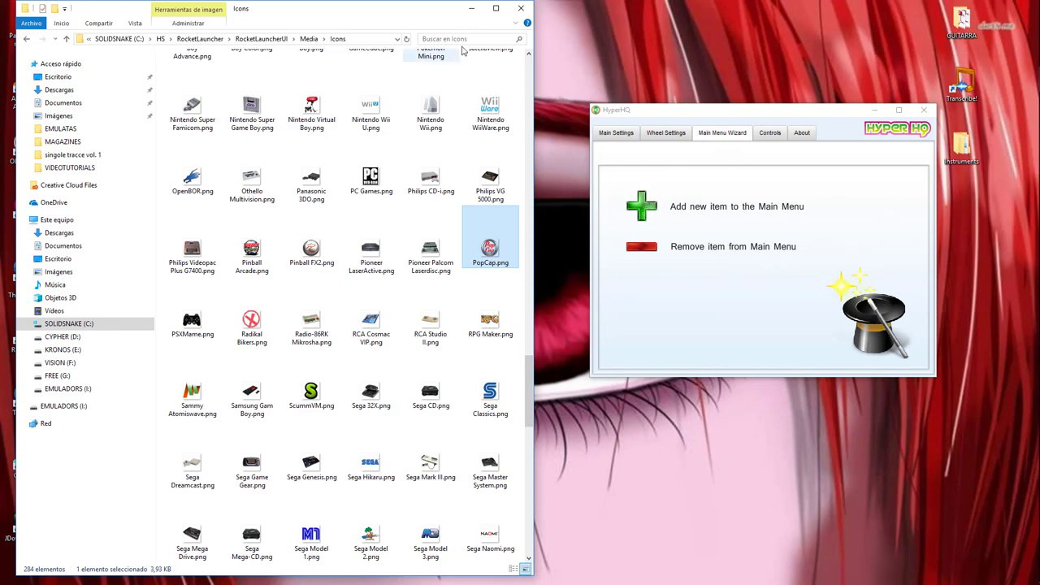
# Step: Return to the HS folder and add a new Main Menu item named PopCap that has a sub wheel
pyautogui.click(160, 38)
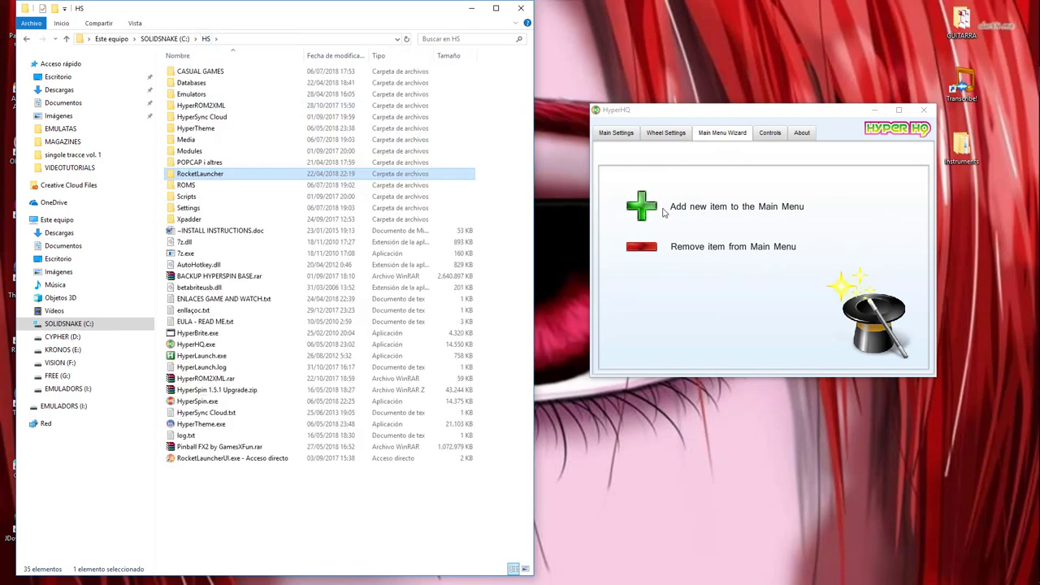
pyautogui.click(642, 208)
pyautogui.click(689, 221)
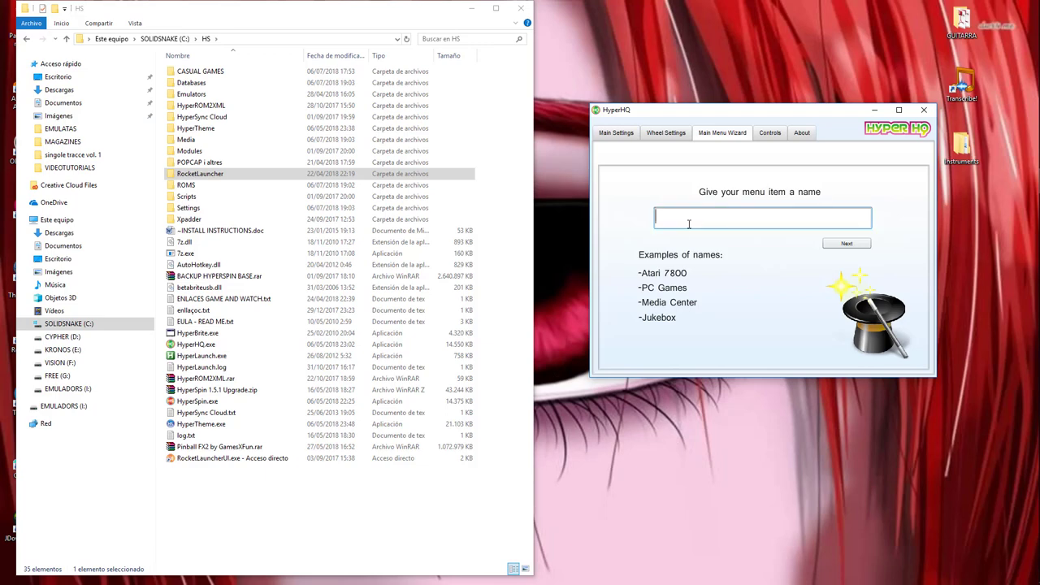
pyautogui.write('PopCap')
pyautogui.click(845, 244)
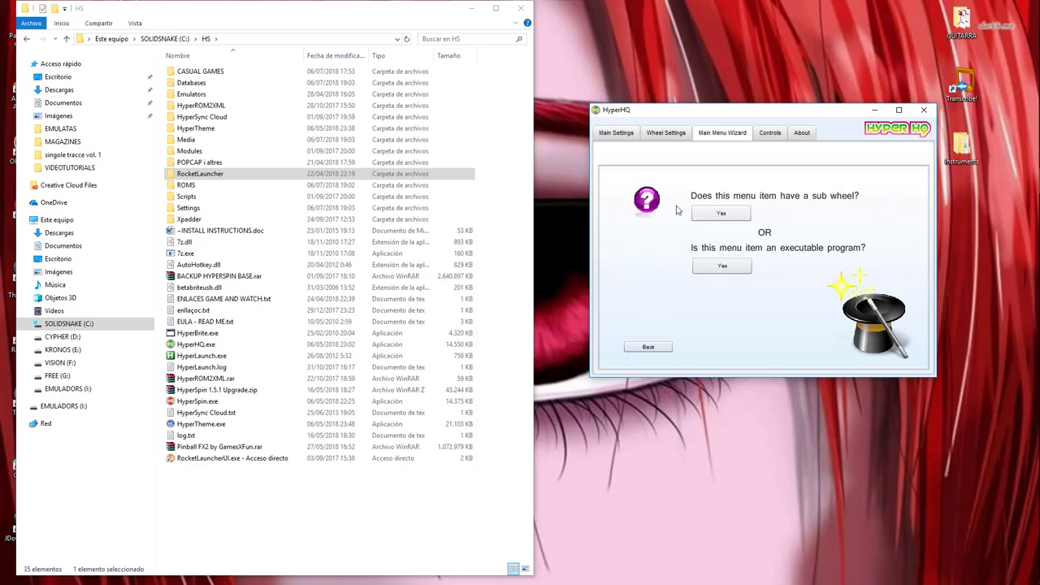
pyautogui.click(720, 213)
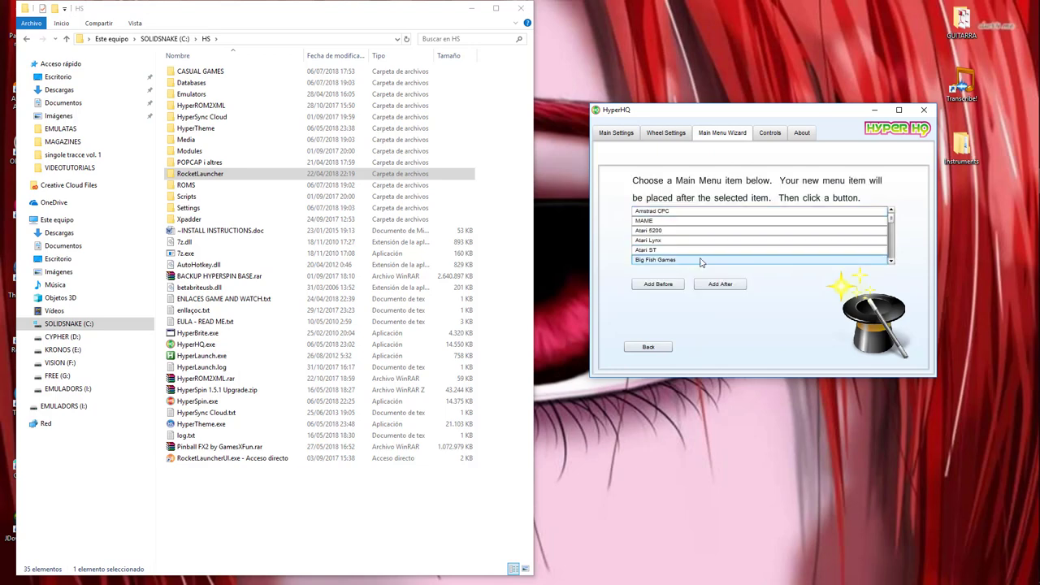
# Step: Place PopCap before Sega Master System in the Main Menu, complete the wizard and close HyperHQ
pyautogui.scroll(-10, 715, 252)
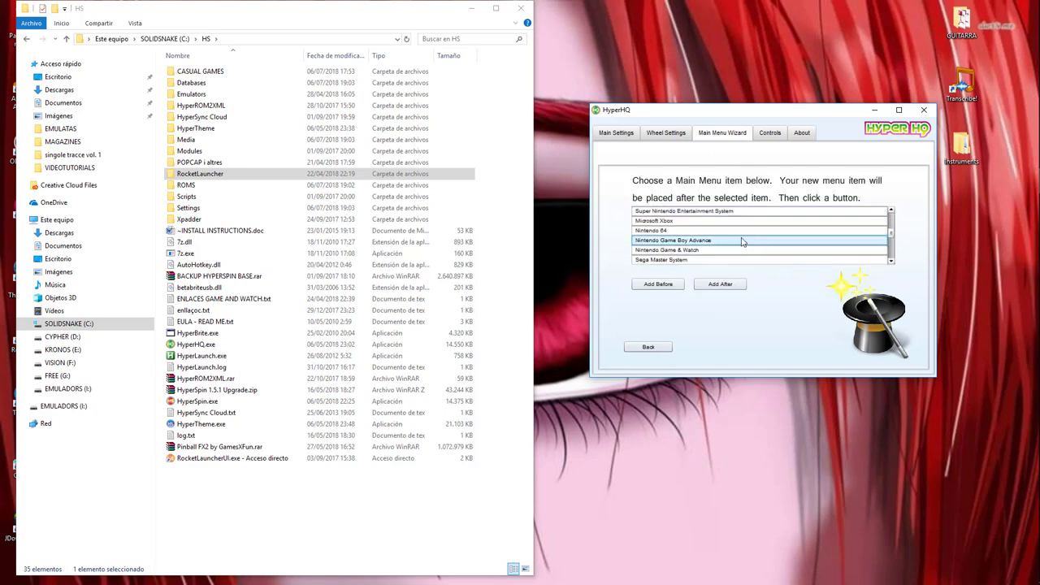
pyautogui.click(645, 260)
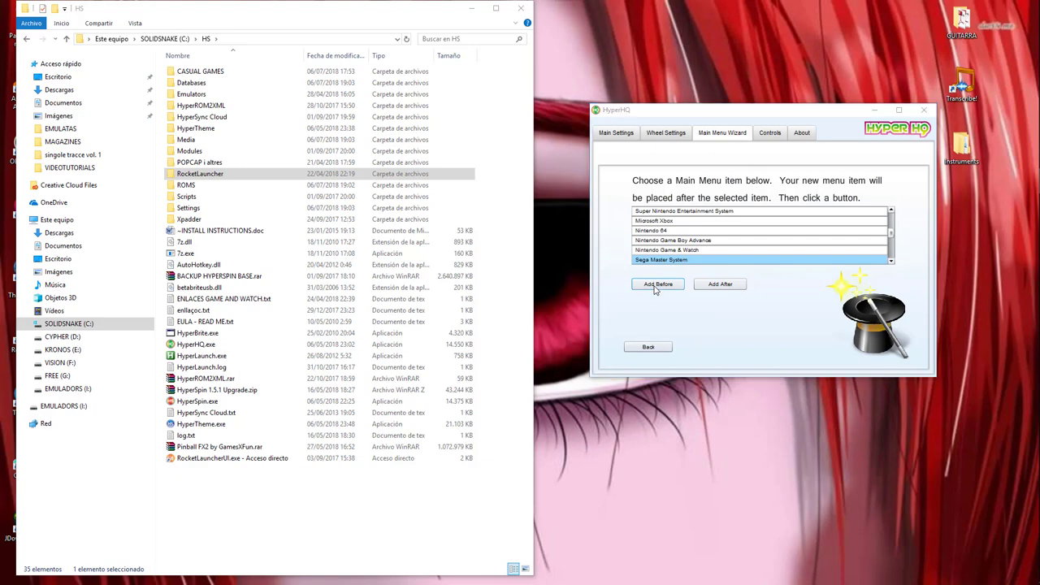
pyautogui.click(656, 284)
pyautogui.click(793, 271)
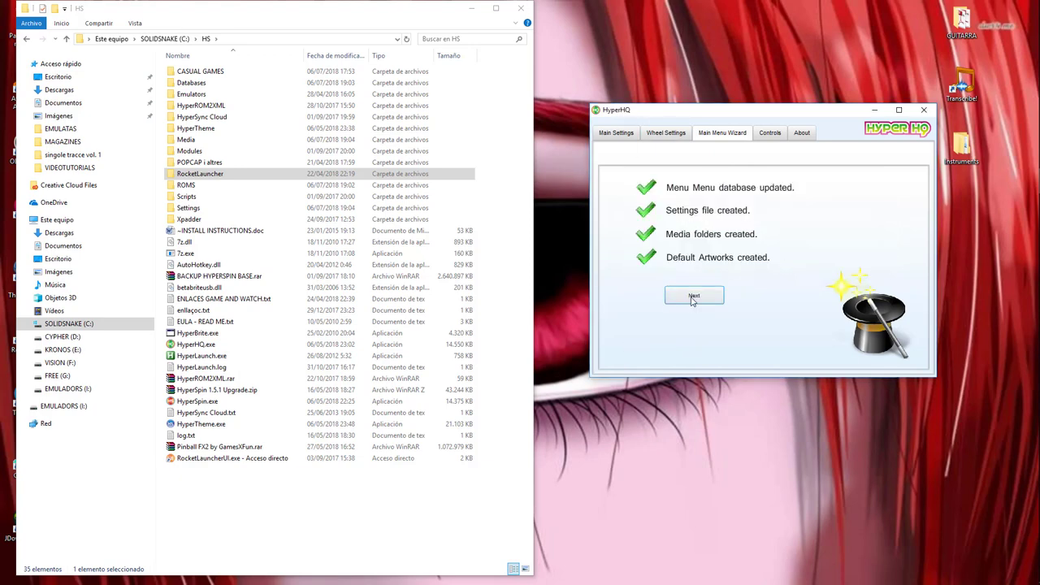
pyautogui.click(692, 297)
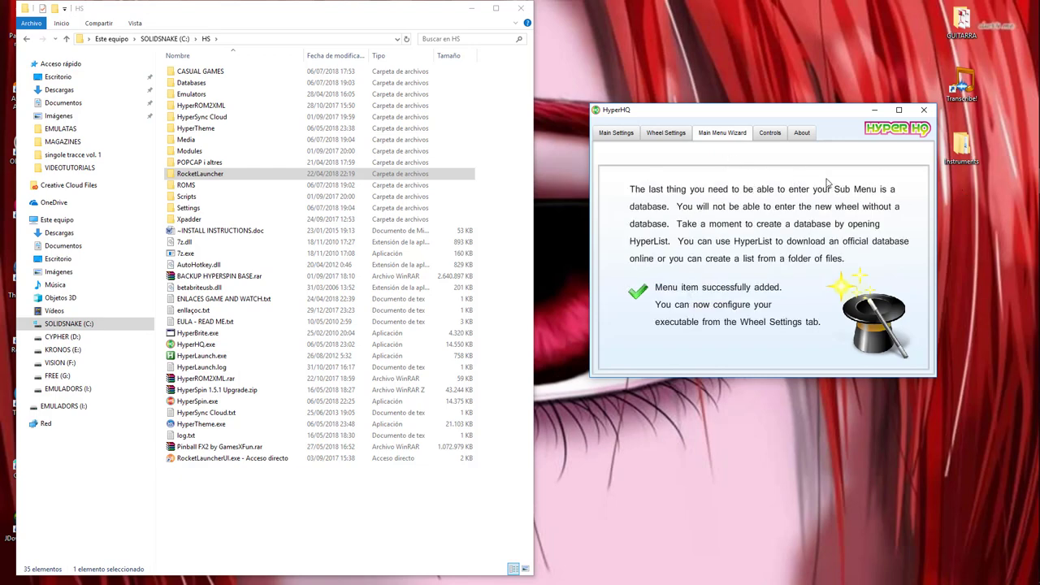
pyautogui.click(931, 114)
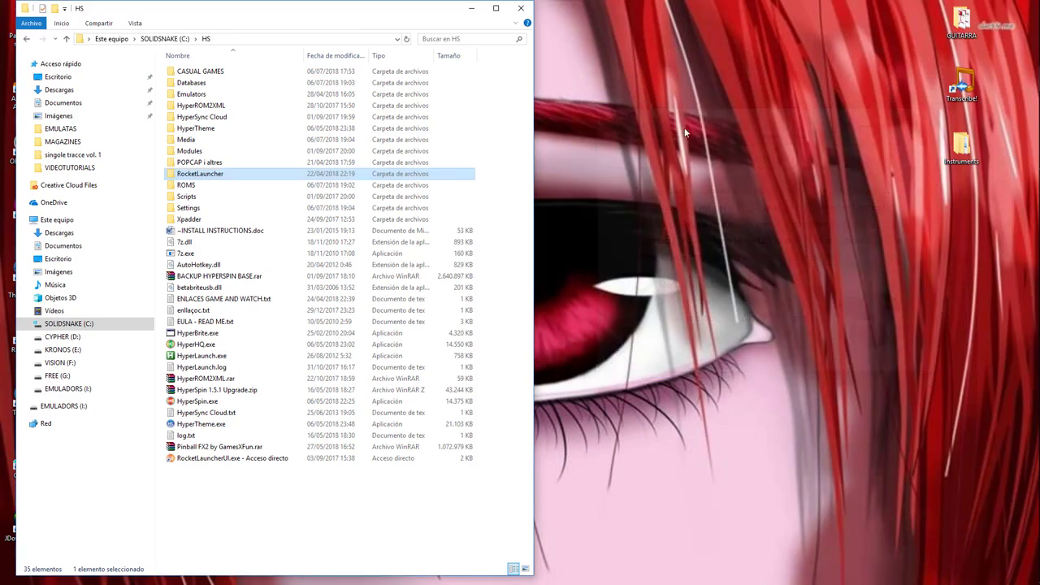
# Step: Launch RocketLauncherUI from the HS folder, check its system list for Big Fish Games and PopCap, and close it
pyautogui.click(228, 459)
pyautogui.doubleClick(229, 460)
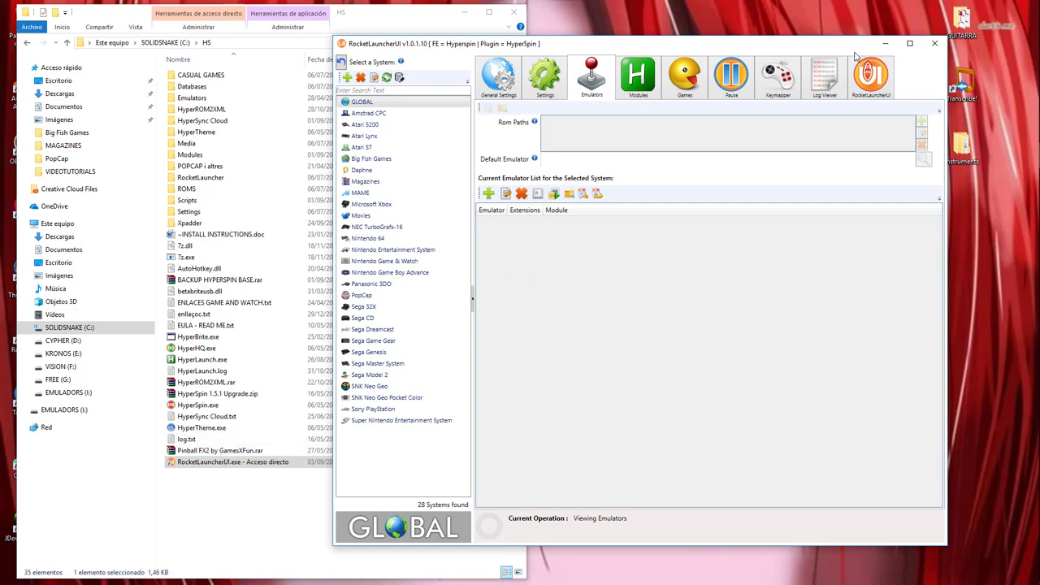
pyautogui.click(935, 44)
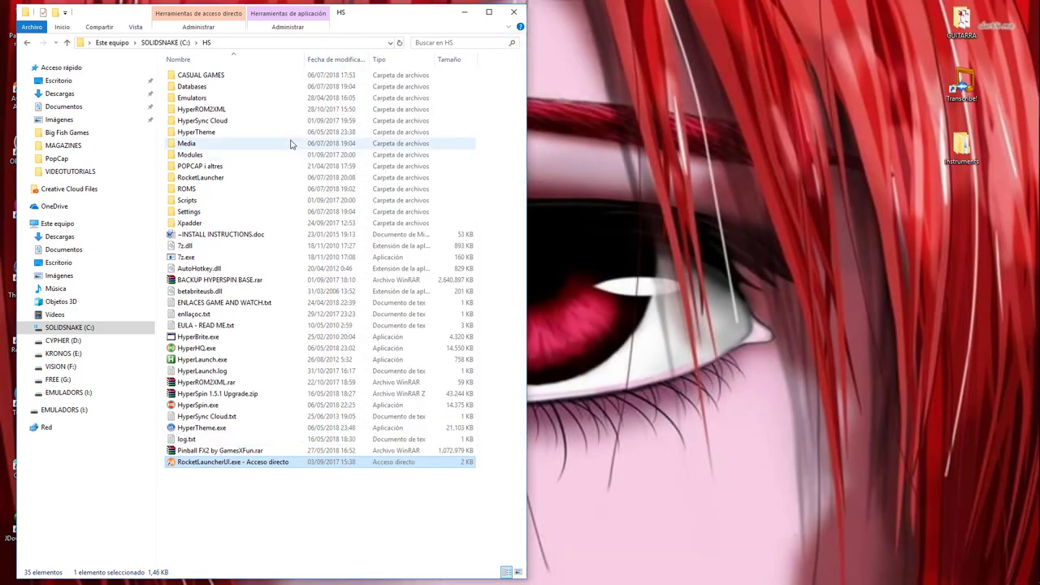
# Step: Open the HS Databases folder and bring up the CASUAL GAMES folder window beside it
pyautogui.doubleClick(195, 87)
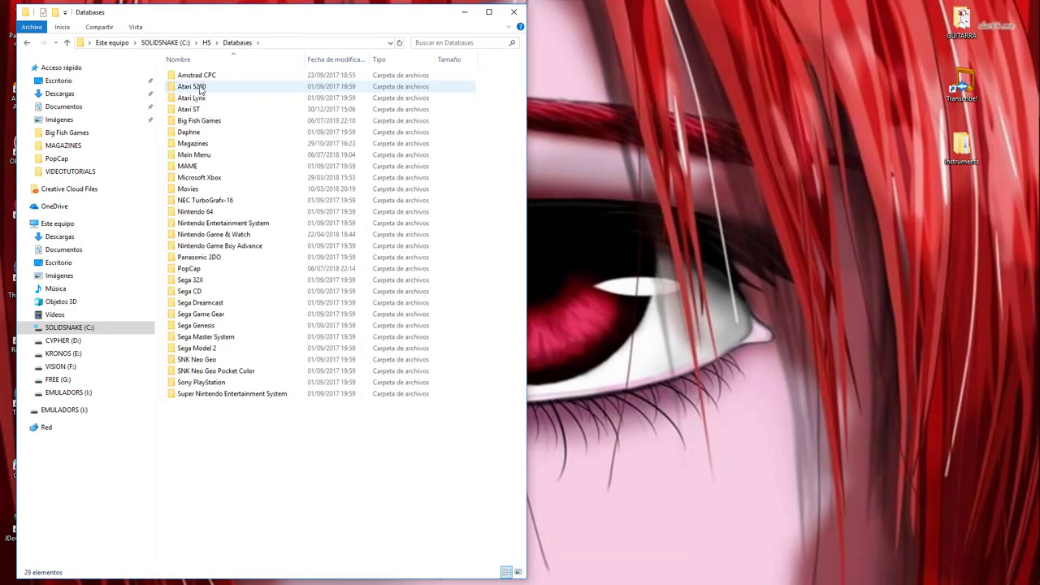
pyautogui.hotkey('alt', 'Tab')
pyautogui.hotkey('alt', 'Tab')
pyautogui.hotkey('alt', 'Tab')
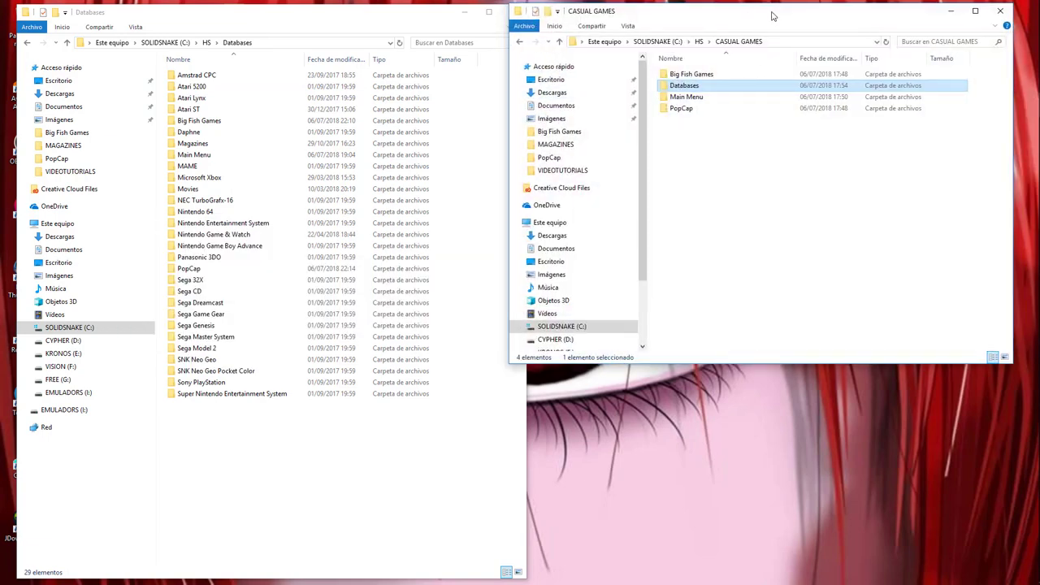
pyautogui.moveTo(754, 30); pyautogui.dragTo(782, 32)
# Step: Move PopCap.xml from CASUAL GAMES\Databases\PopCap into the HS\Databases\PopCap folder
pyautogui.doubleClick(709, 88)
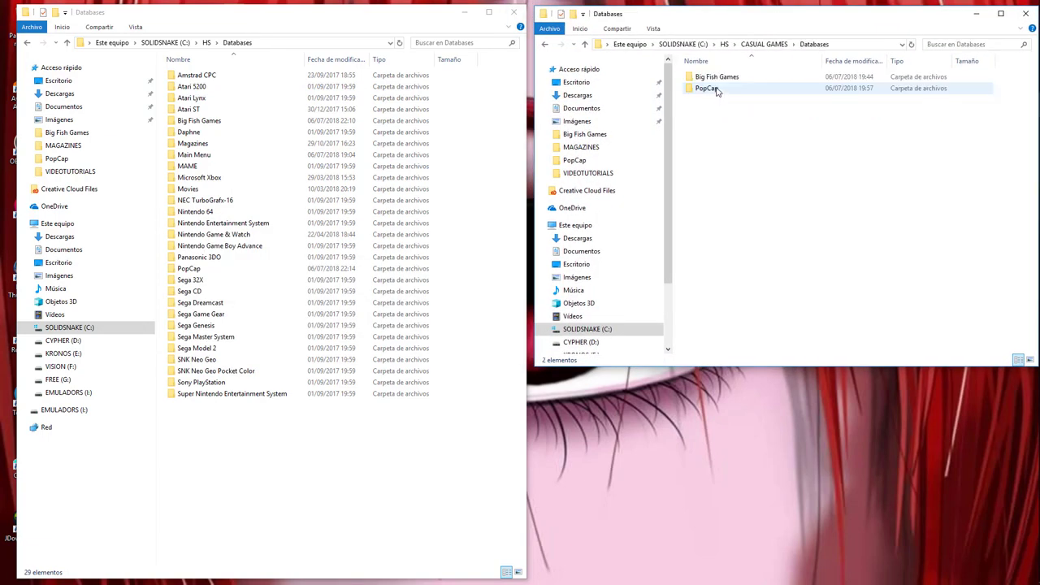
pyautogui.doubleClick(708, 89)
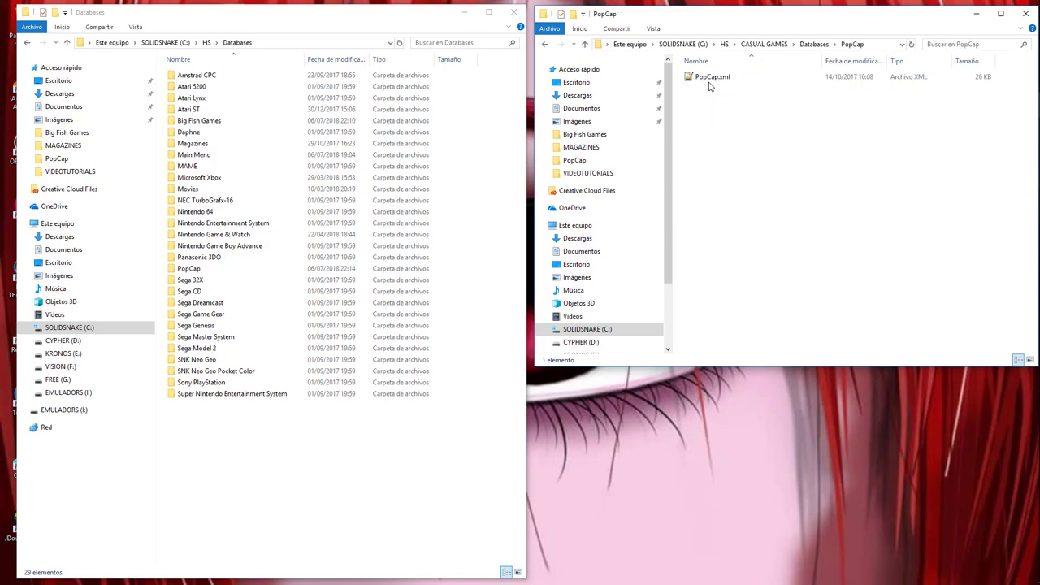
pyautogui.doubleClick(191, 269)
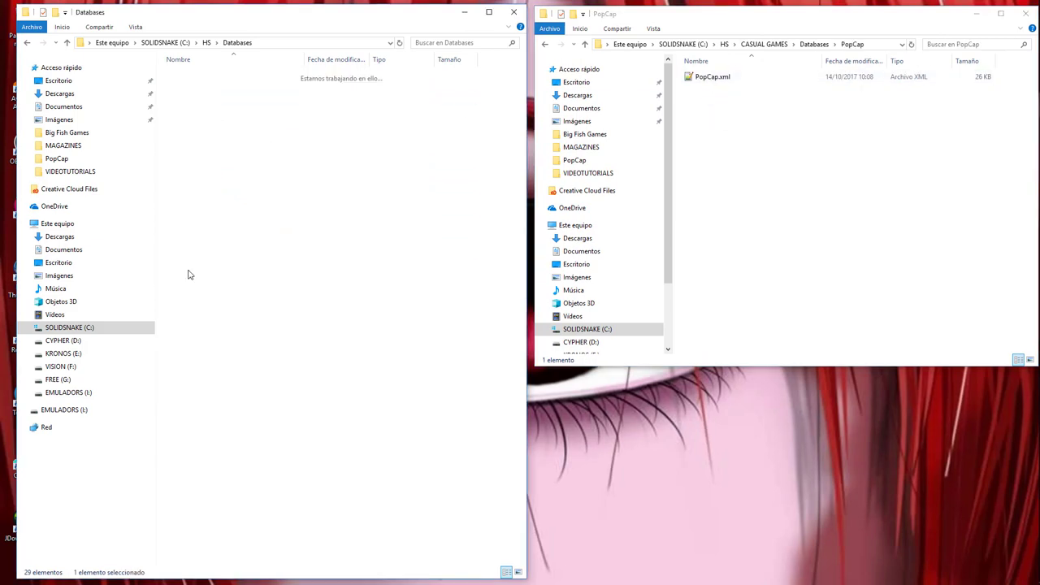
pyautogui.moveTo(717, 82); pyautogui.dragTo(260, 171)
# Step: Open PopCap.xml in Notepad++, examine its game entries and header, and close it
pyautogui.doubleClick(203, 78)
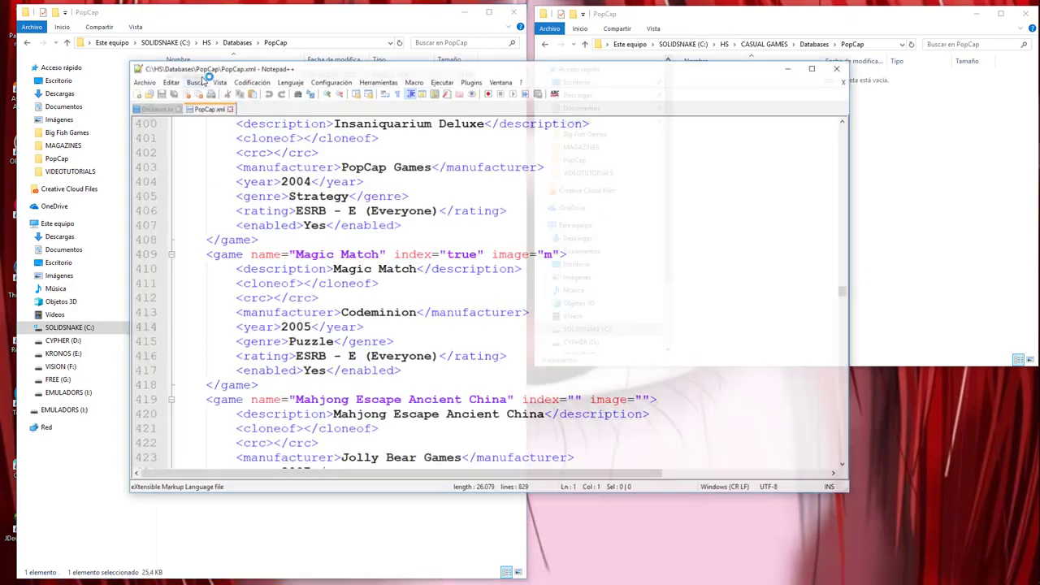
pyautogui.scroll(4, 438, 215)
pyautogui.scroll(20, 437, 215)
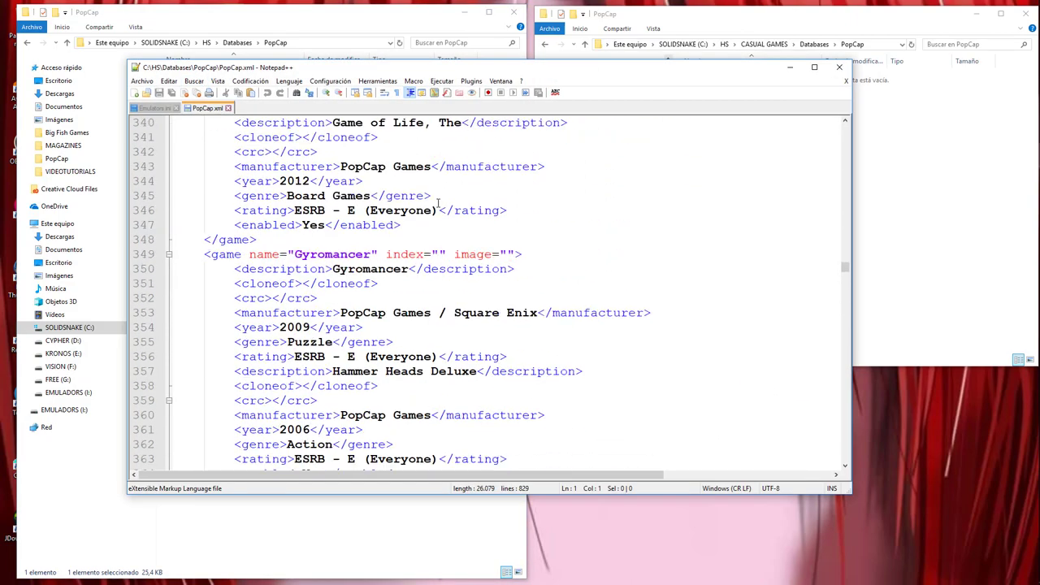
pyautogui.scroll(20, 437, 203)
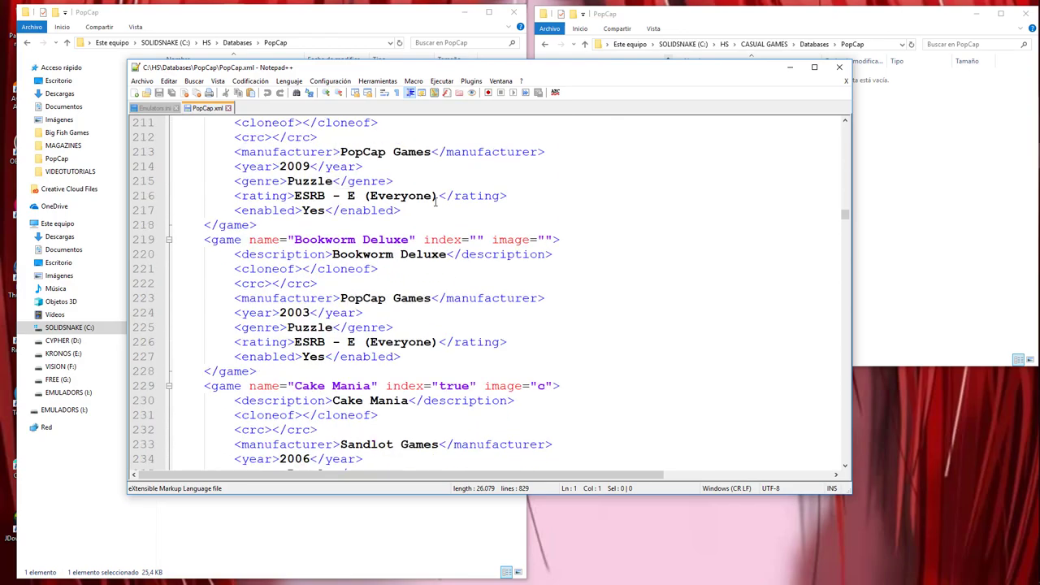
pyautogui.scroll(20, 434, 200)
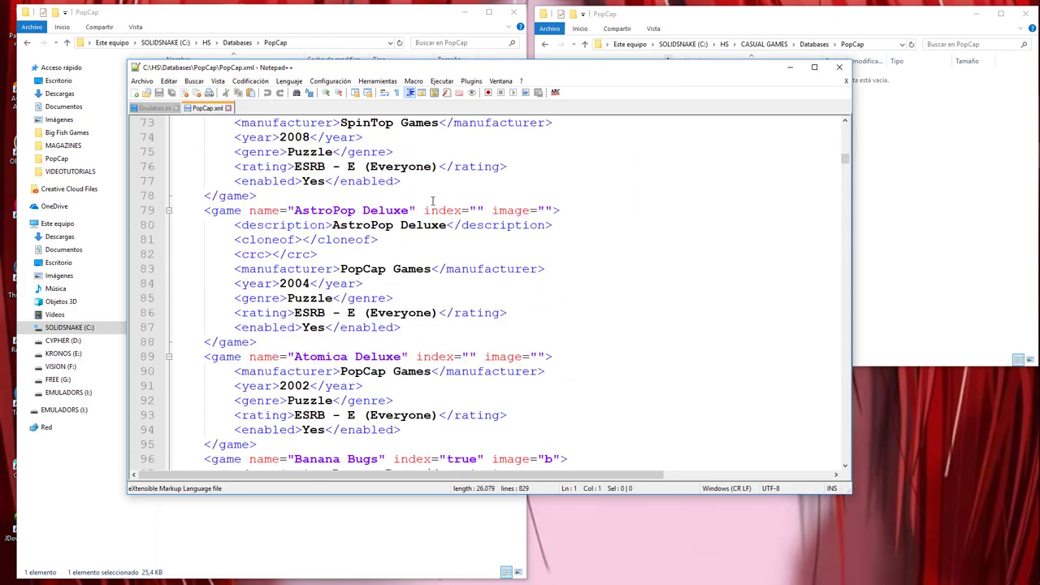
pyautogui.scroll(2, 433, 201)
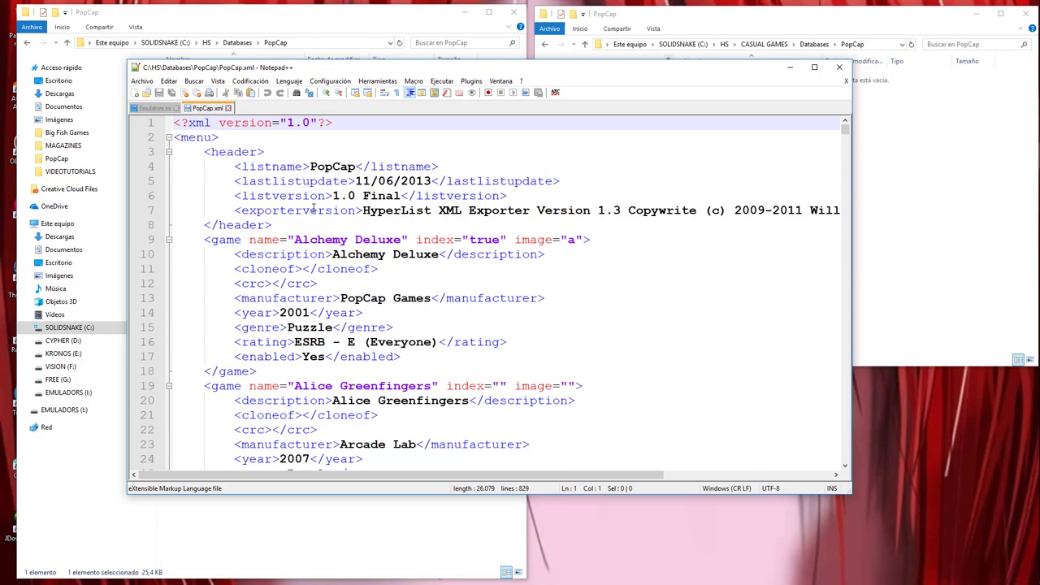
pyautogui.click(840, 67)
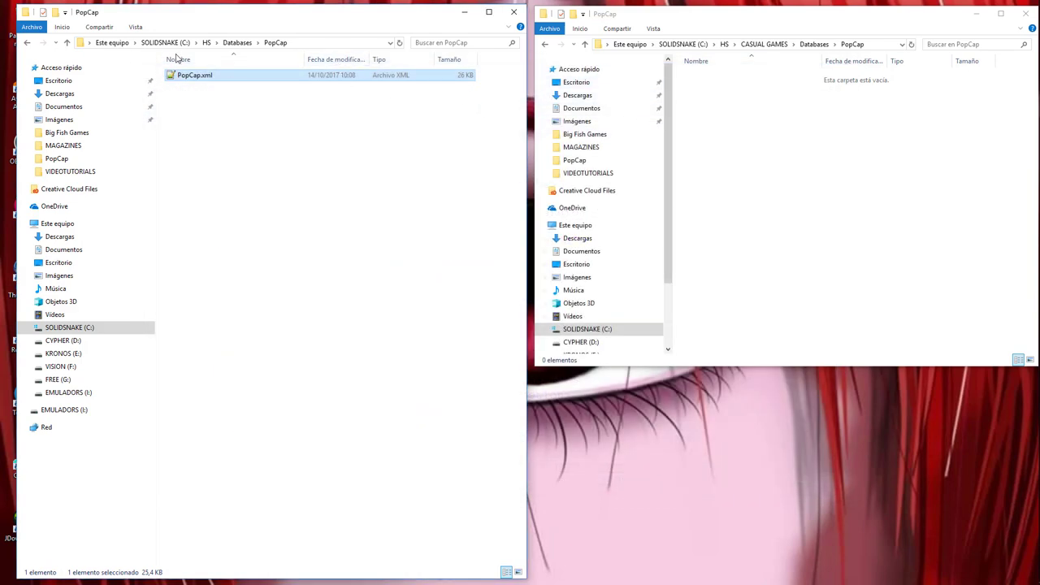
# Step: Copy PopCap.xml back to CASUAL GAMES\Databases\PopCap and return both windows to their Databases folders
pyautogui.moveTo(217, 81); pyautogui.dragTo(777, 134)
pyautogui.click(195, 173)
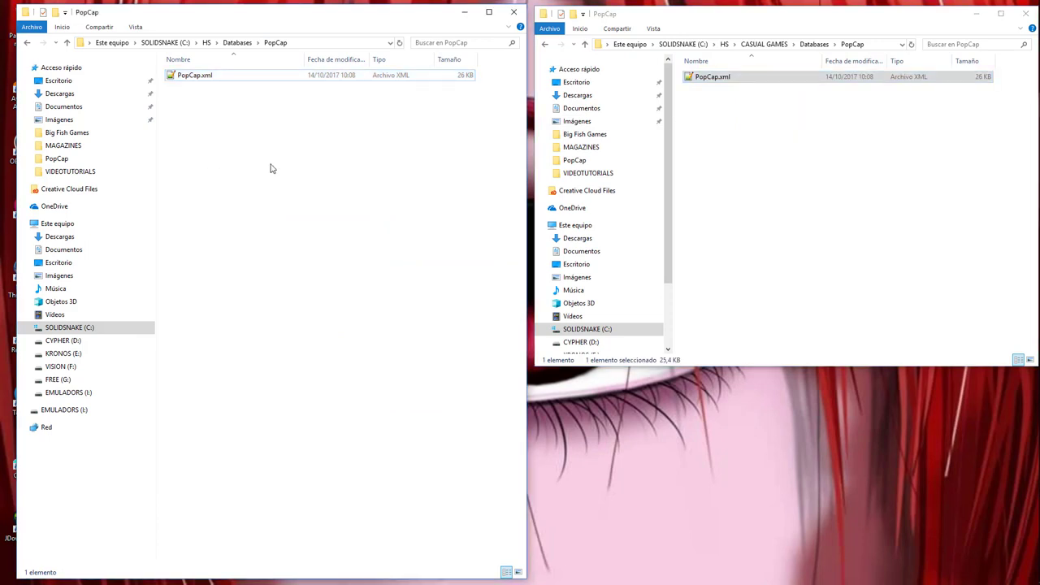
pyautogui.hotkey('alt', 'Up')
pyautogui.click(736, 147)
pyautogui.hotkey('alt', 'Up')
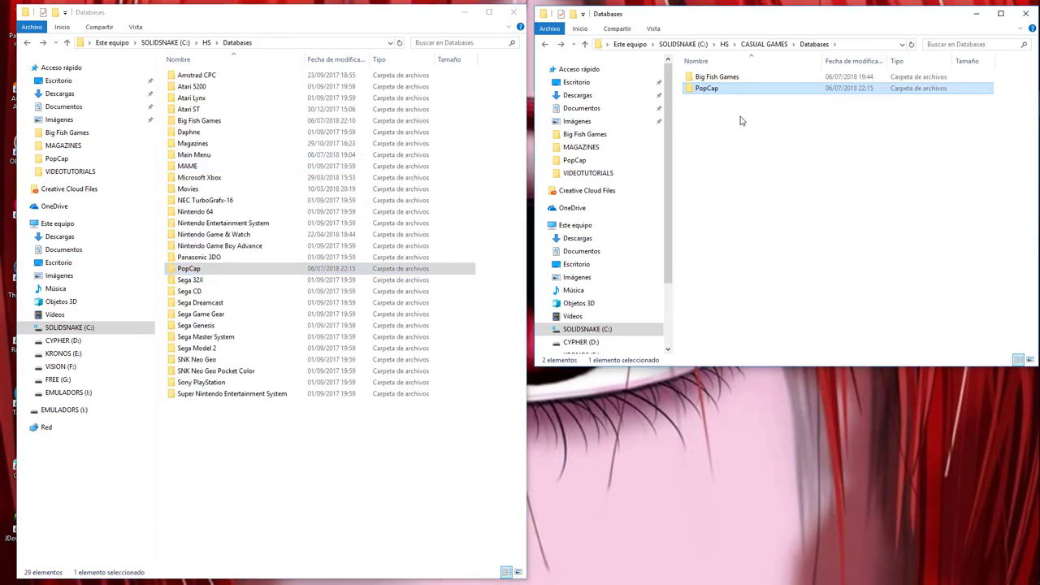
# Step: Open the Big Fish Games folder in CASUAL GAMES\Databases, then switch to Firefox and search Google for "hyperspin hyperlist"
pyautogui.doubleClick(717, 77)
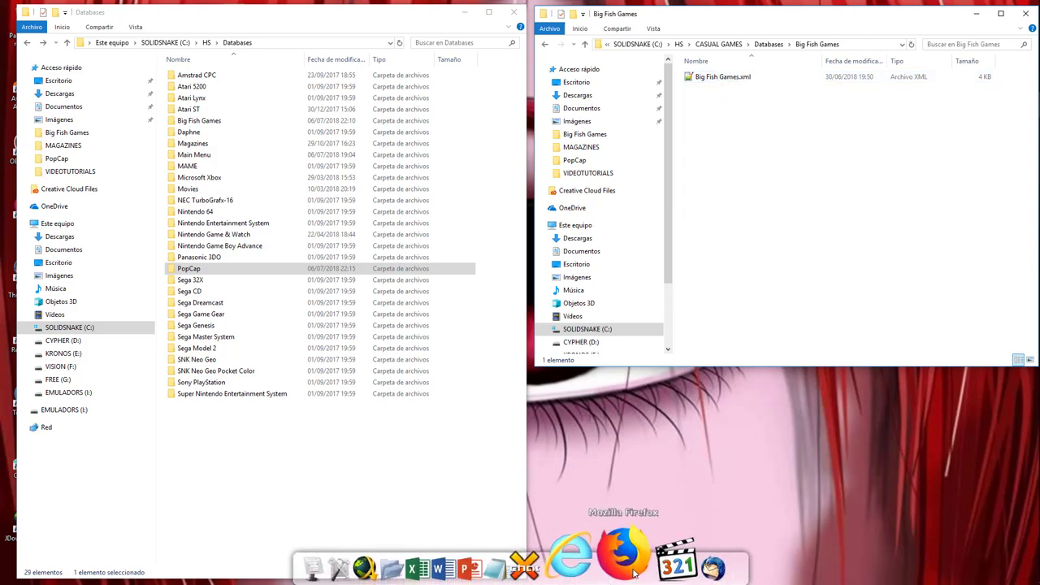
pyautogui.click(622, 566)
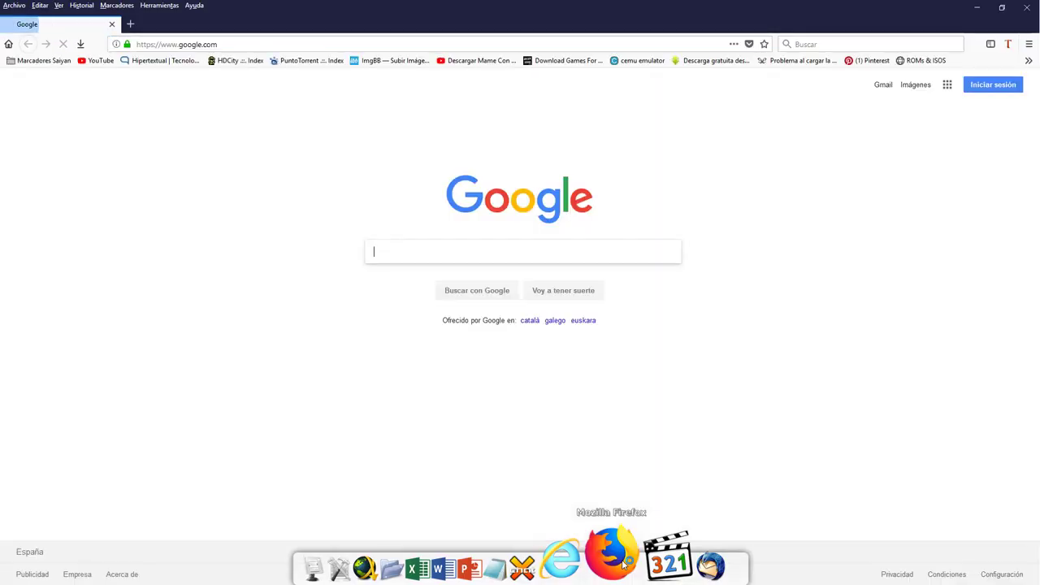
pyautogui.write('hyperspin')
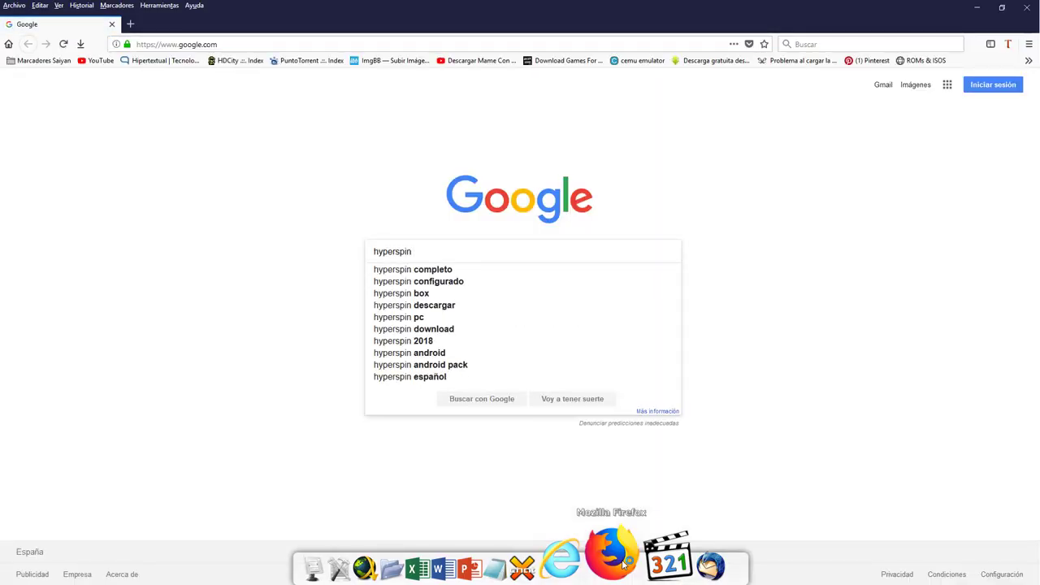
pyautogui.write(' hyp')
pyautogui.press('Down')
pyautogui.press('Return')
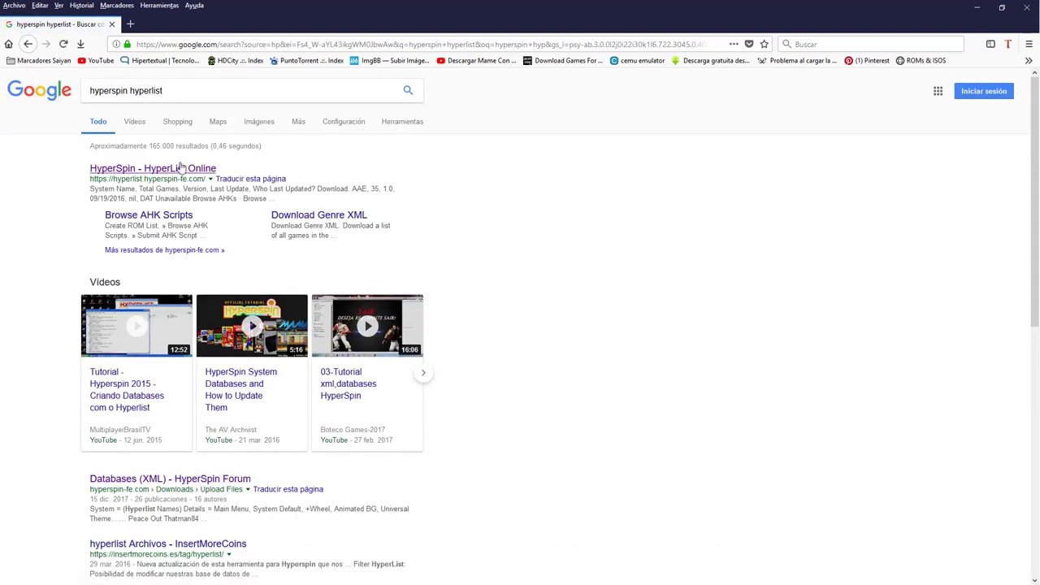
# Step: Open the HyperList Online site, check the Big Fish Games entry and its XML download, and close the browser
pyautogui.click(174, 170)
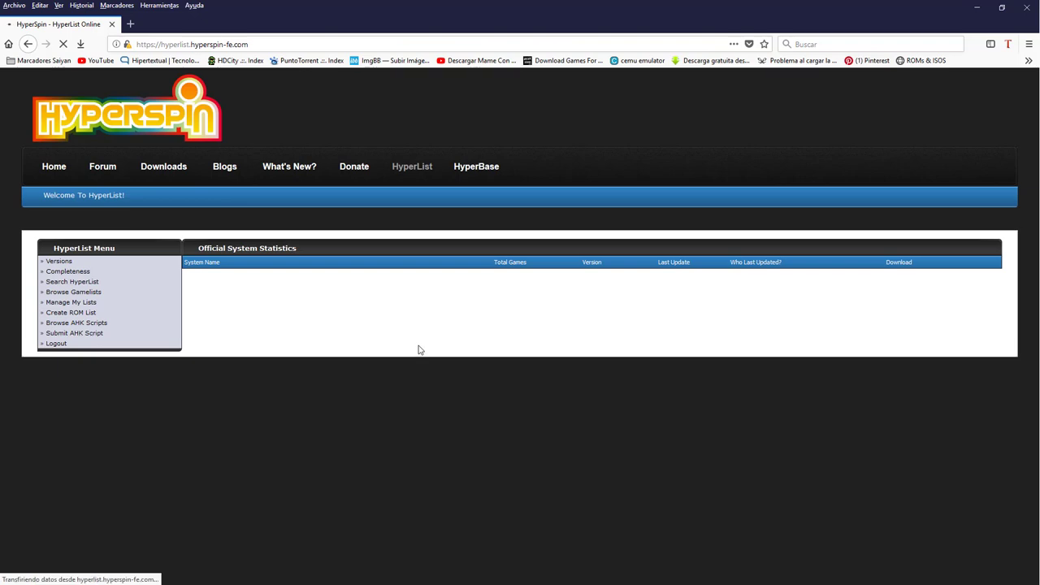
pyautogui.scroll(-5, 304, 339)
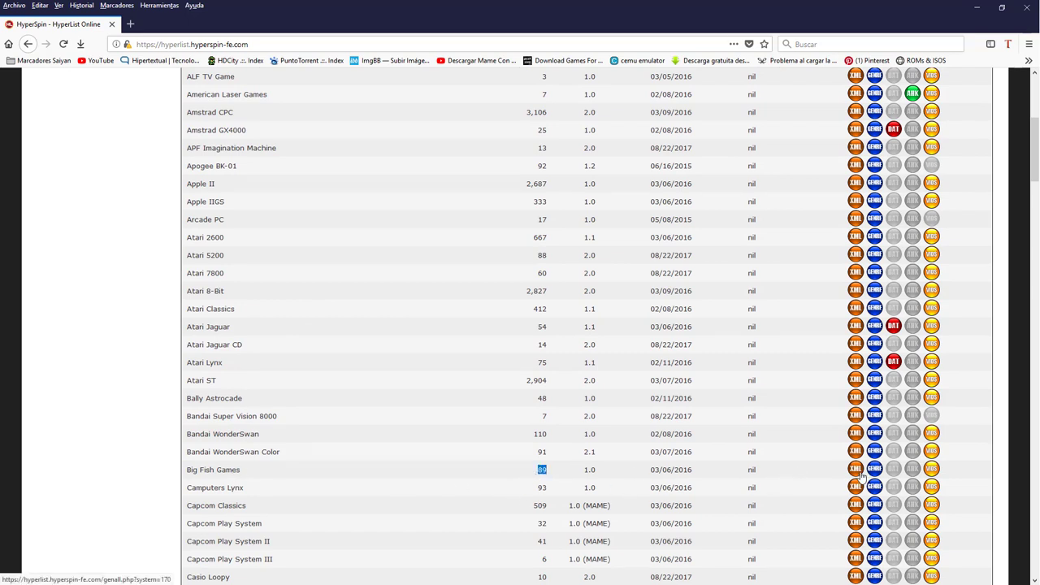
pyautogui.click(500, 473)
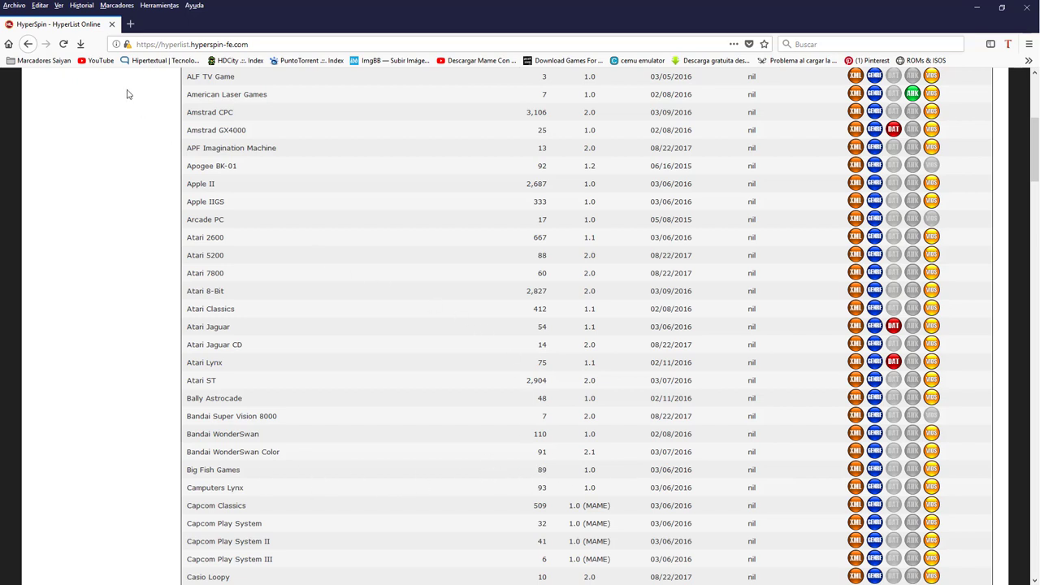
pyautogui.click(112, 24)
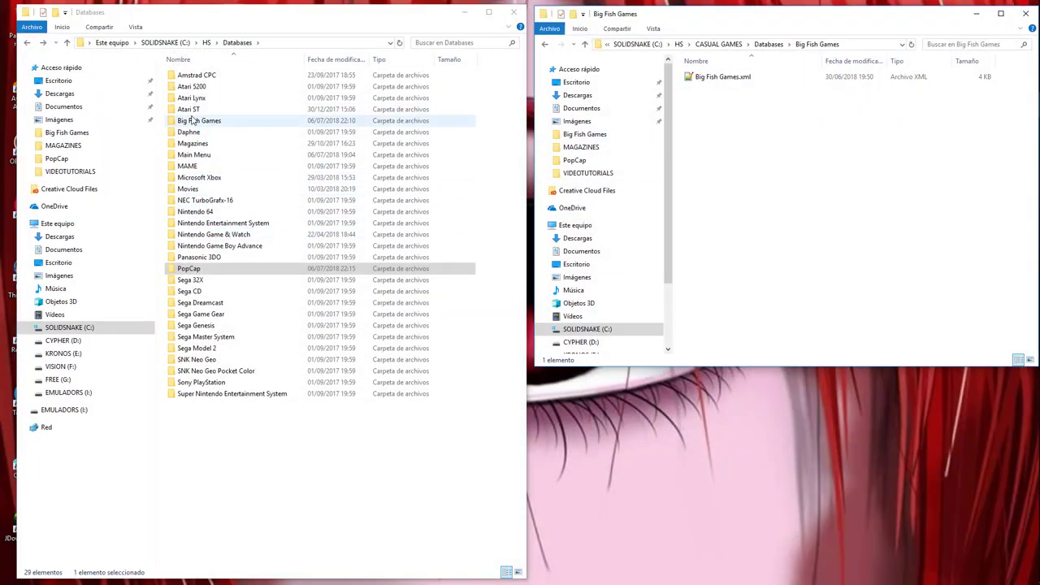
# Step: Look into the HyperROM2XML folder inside HS and return to the HS folder
pyautogui.click(207, 42)
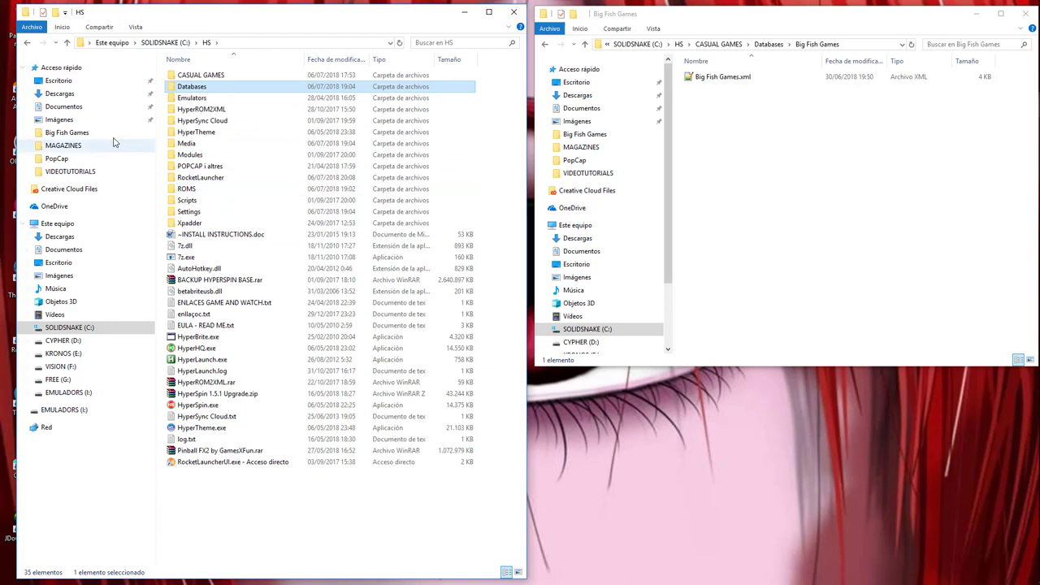
pyautogui.doubleClick(195, 110)
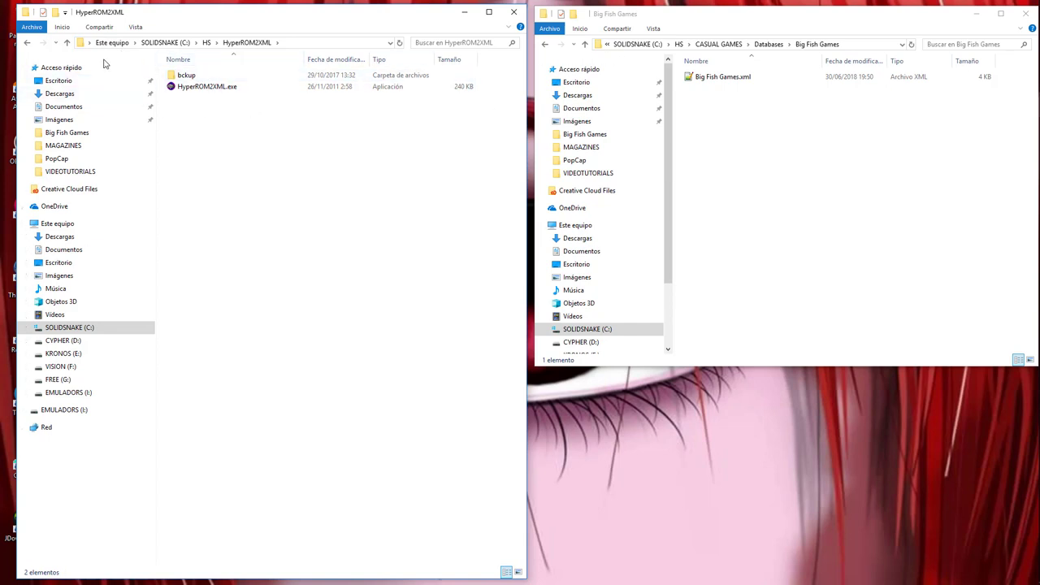
pyautogui.click(206, 43)
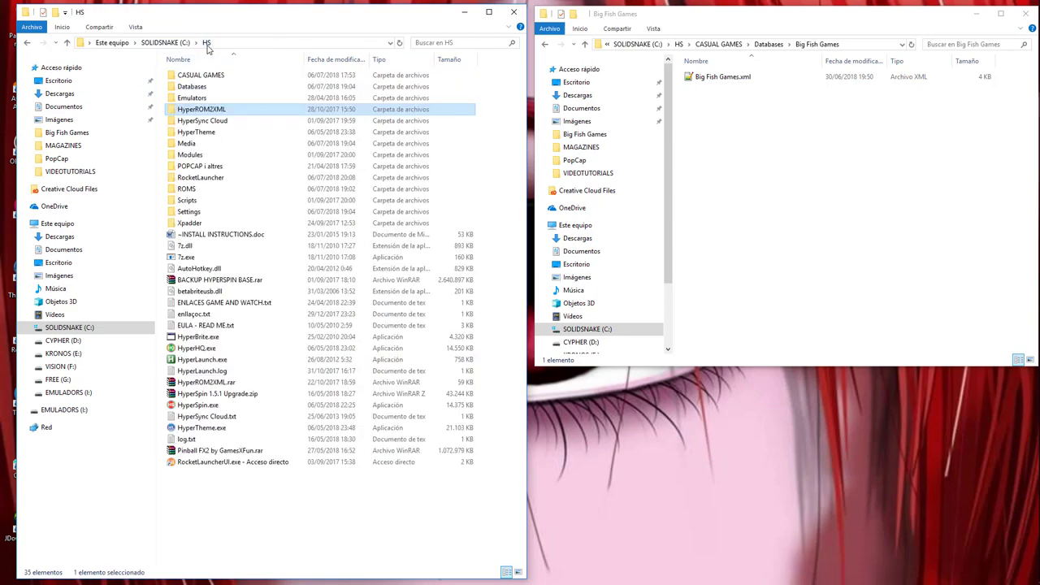
# Step: Copy Big Fish Games.xml from CASUAL GAMES\Databases\Big Fish Games into HS\Databases\Big Fish Games
pyautogui.doubleClick(205, 87)
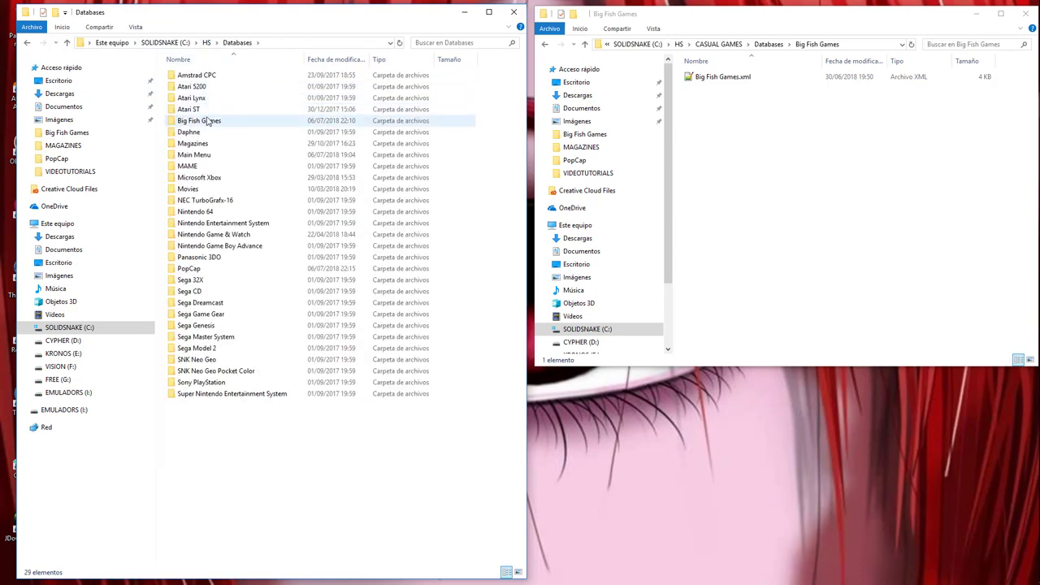
pyautogui.doubleClick(206, 120)
pyautogui.moveTo(711, 79); pyautogui.dragTo(216, 113)
pyautogui.click(692, 95)
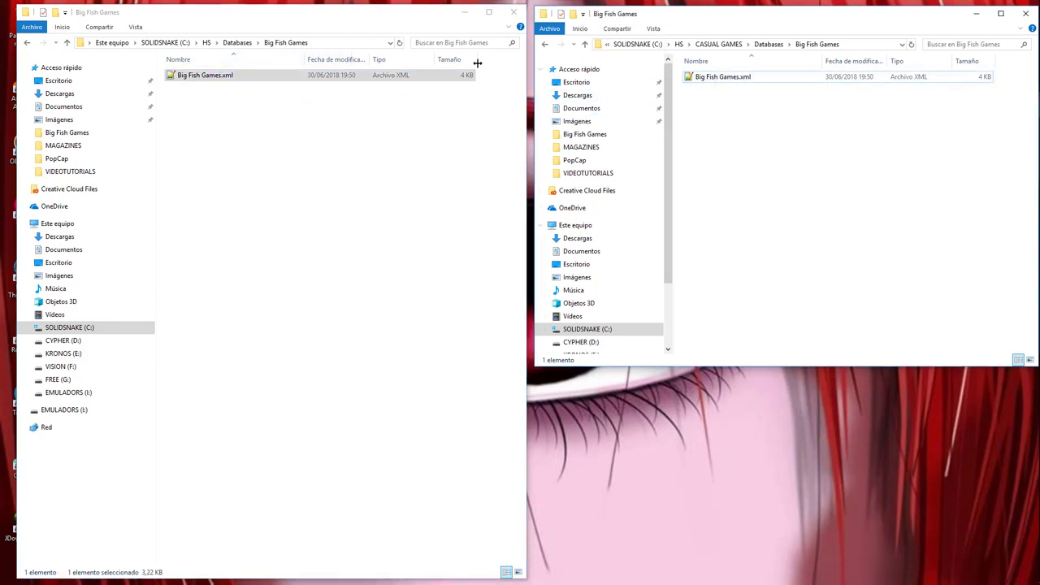
# Step: Minimize the CASUAL GAMES window, launch RocketLauncherUI from the HS folder, and maximize it with the PopCap system selected
pyautogui.click(207, 44)
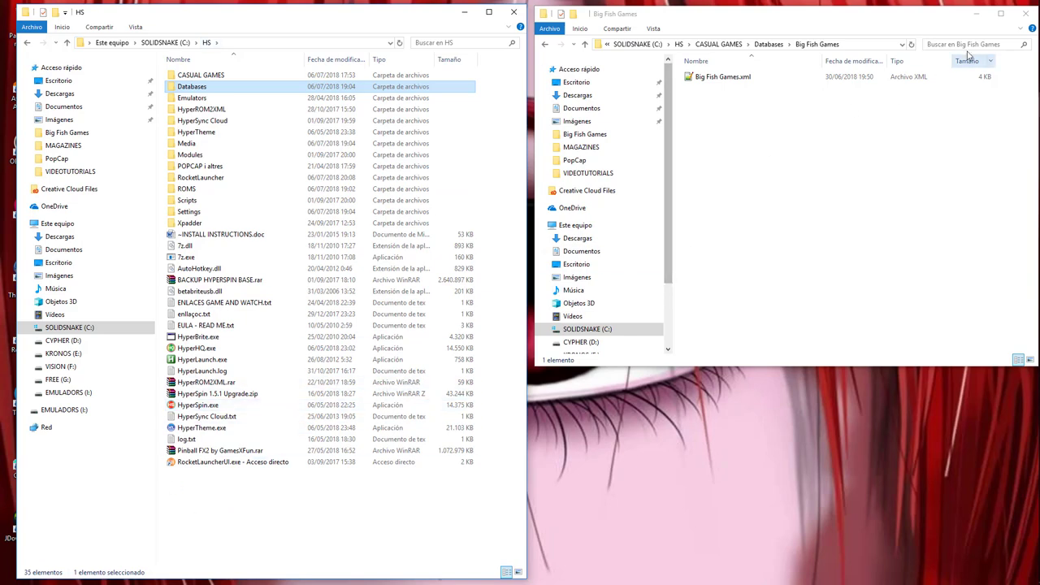
pyautogui.click(976, 14)
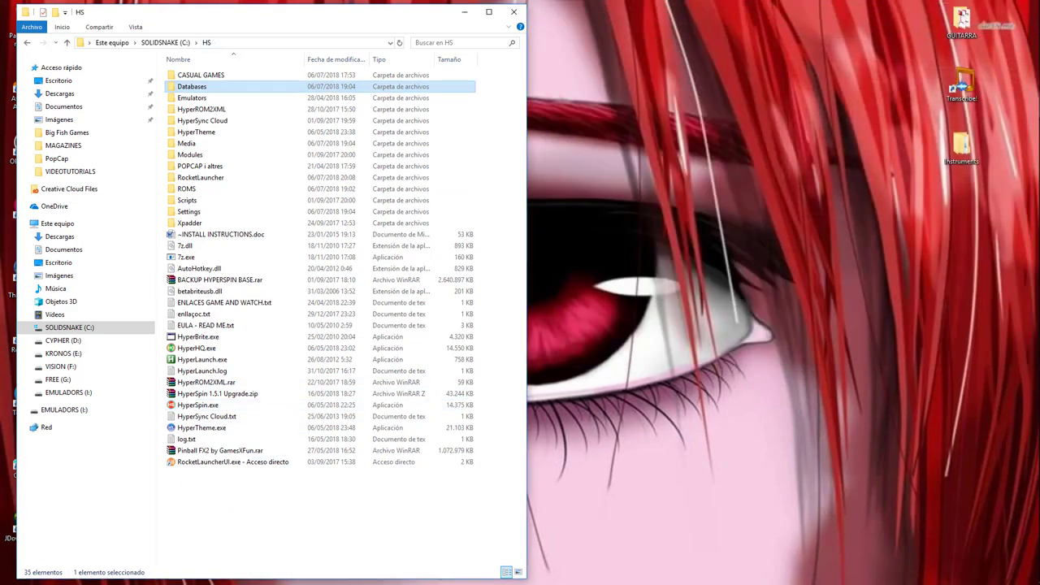
pyautogui.click(225, 463)
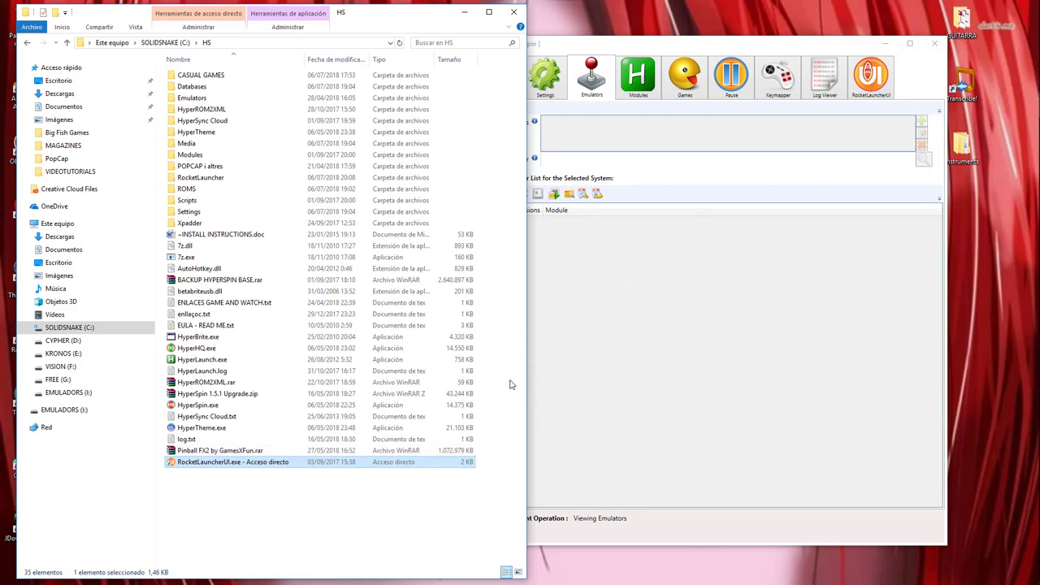
pyautogui.click(741, 48)
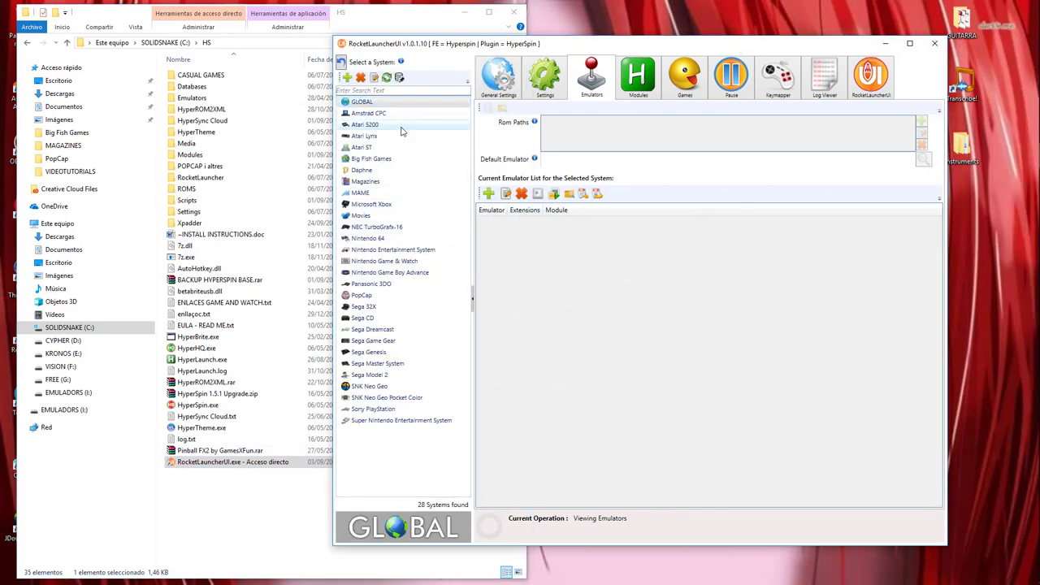
pyautogui.click(382, 296)
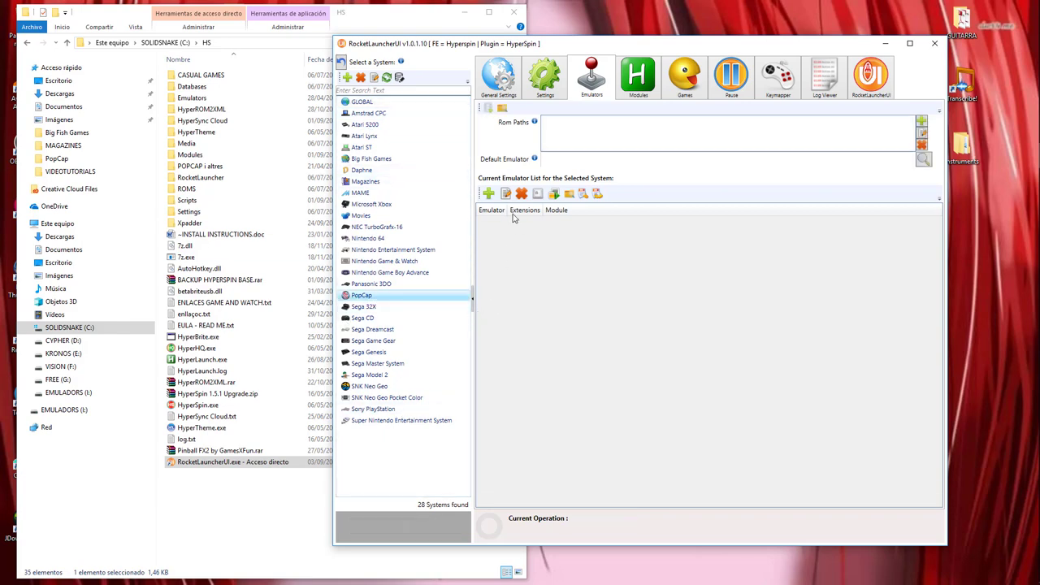
pyautogui.doubleClick(693, 45)
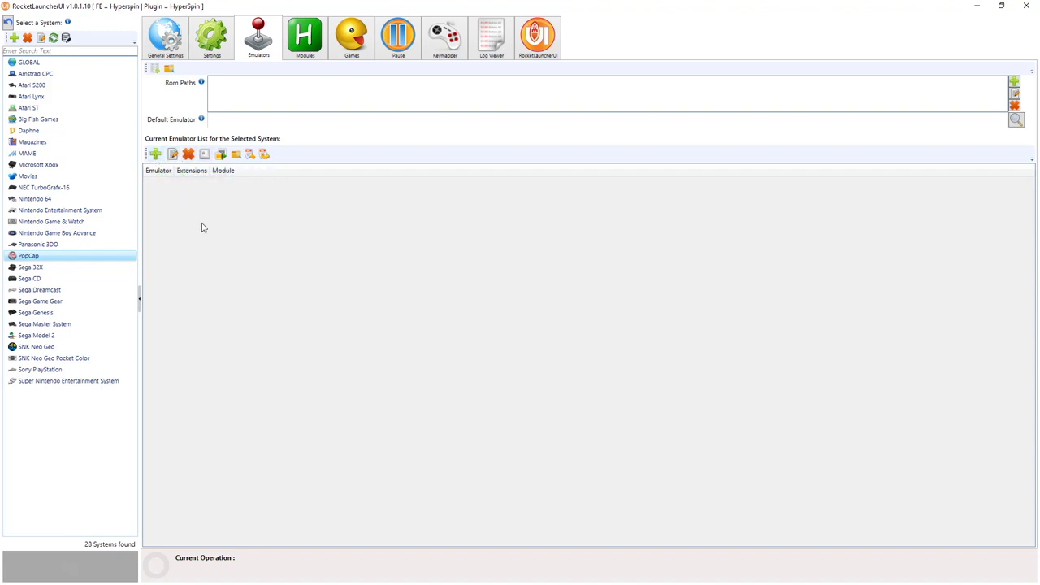
# Step: Start a new emulator for the GLOBAL system, named Casual Games, with ROM extensions exe|lnk
pyautogui.click(29, 63)
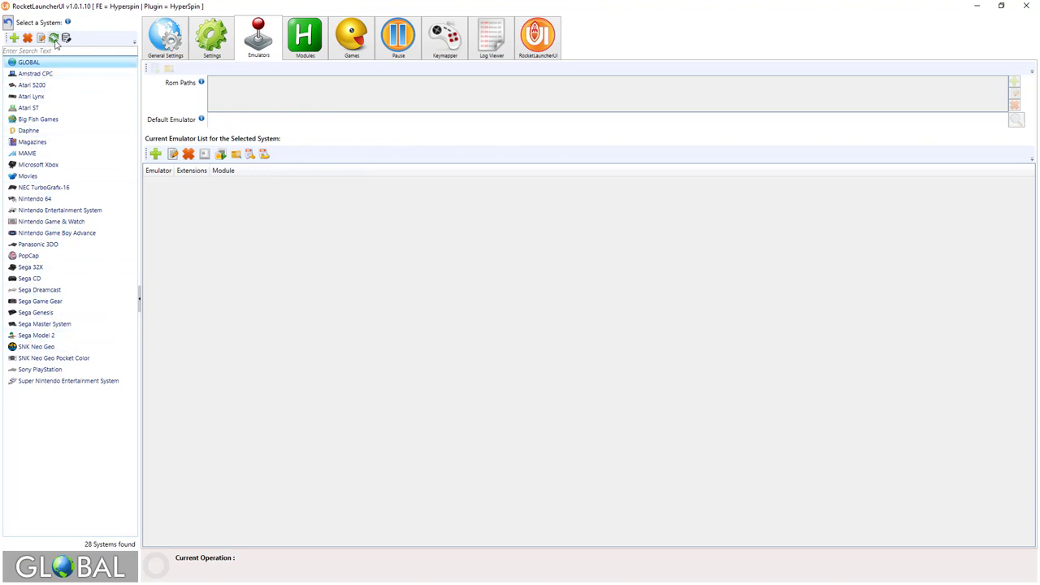
pyautogui.click(155, 154)
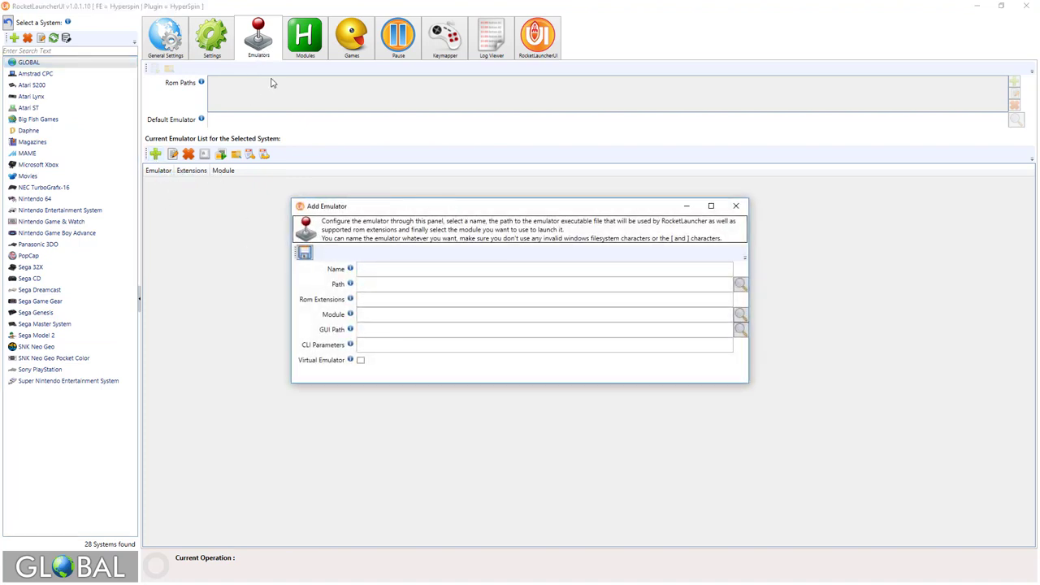
pyautogui.click(398, 272)
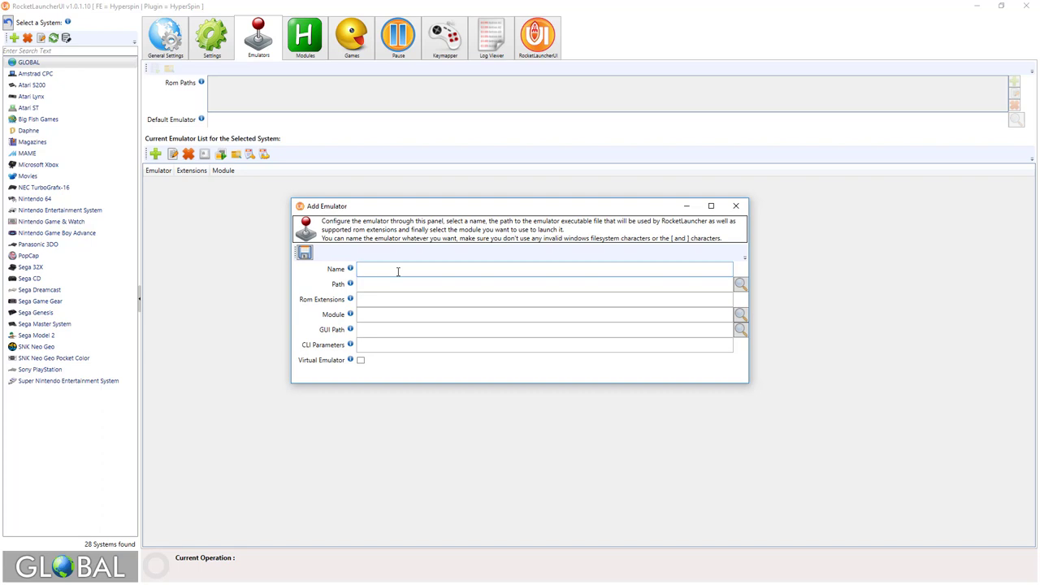
pyautogui.write('Casual Games')
pyautogui.click(381, 300)
pyautogui.write('exe')
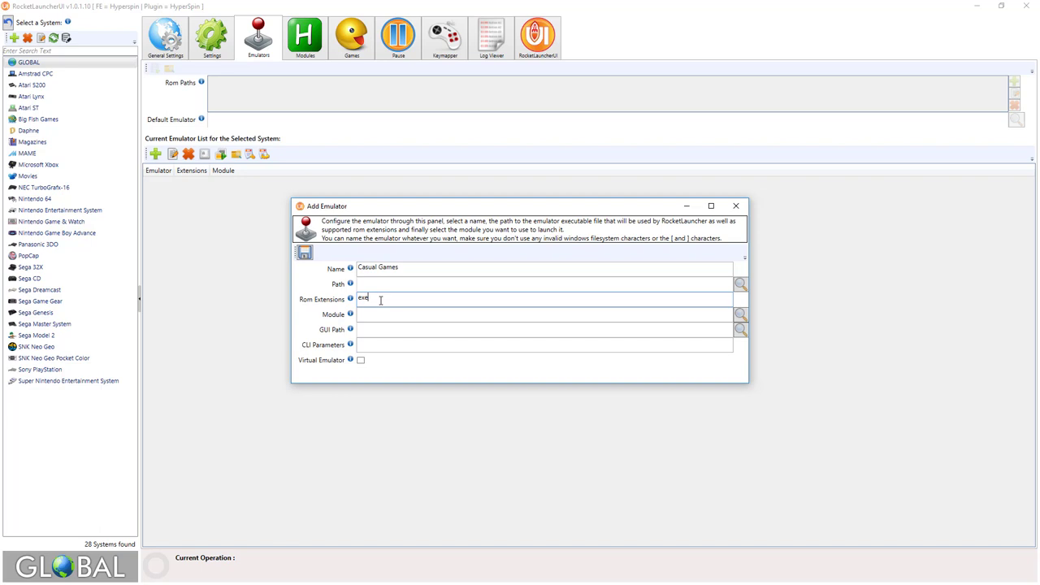
pyautogui.write('@')
pyautogui.write('lnk')
# Step: Assign the Casual Games.ahk module to the new emulator, save it, and select its entry in the global emulator list
pyautogui.click(432, 317)
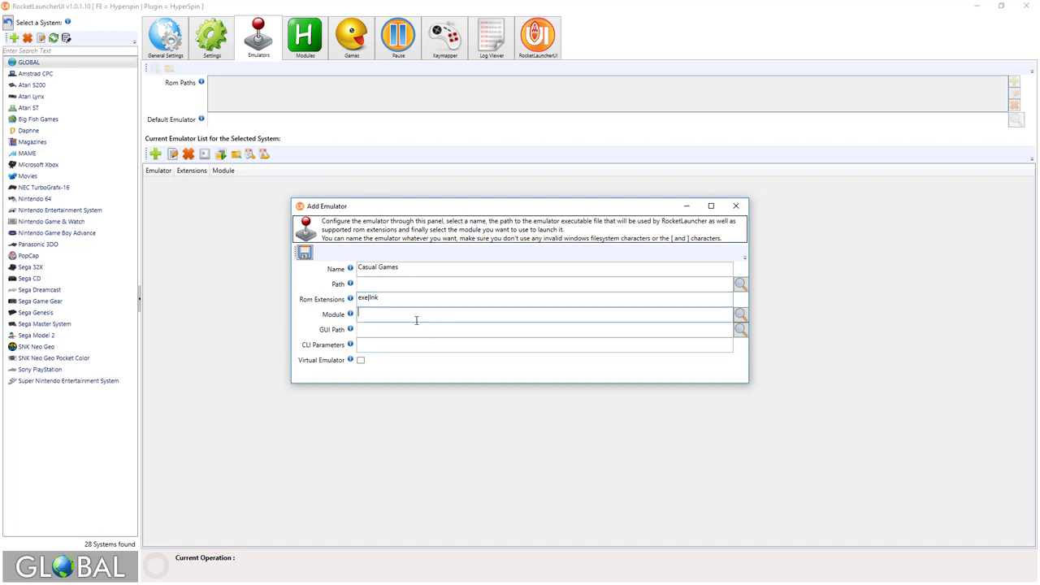
pyautogui.click(741, 316)
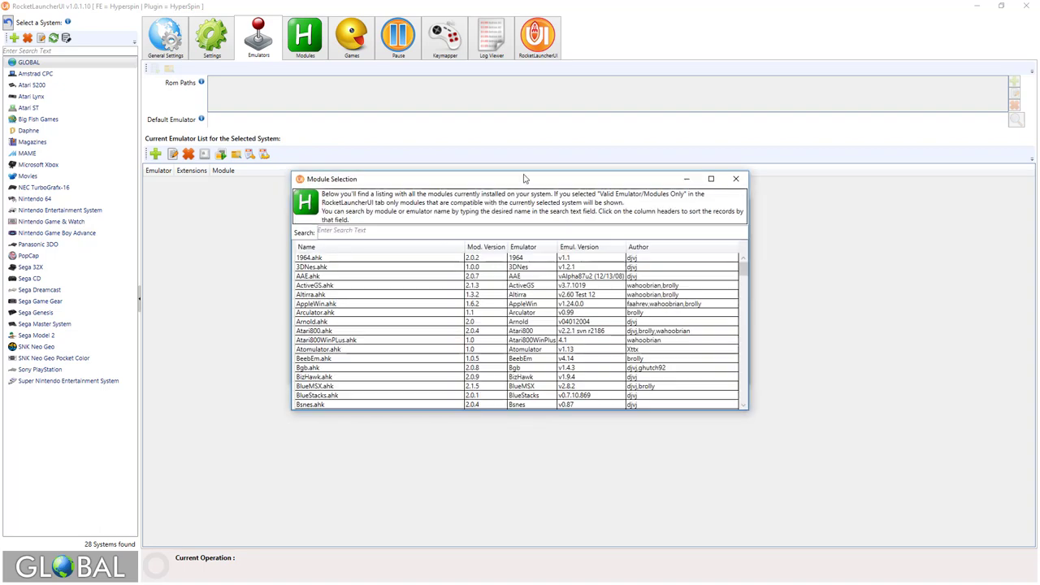
pyautogui.click(365, 298)
pyautogui.scroll(-4, 365, 302)
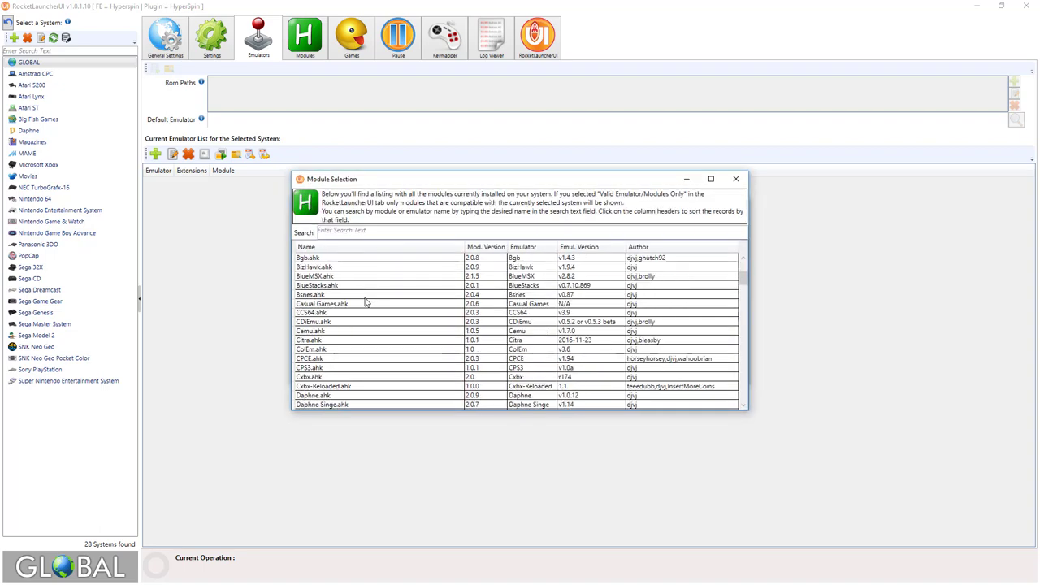
pyautogui.click(323, 304)
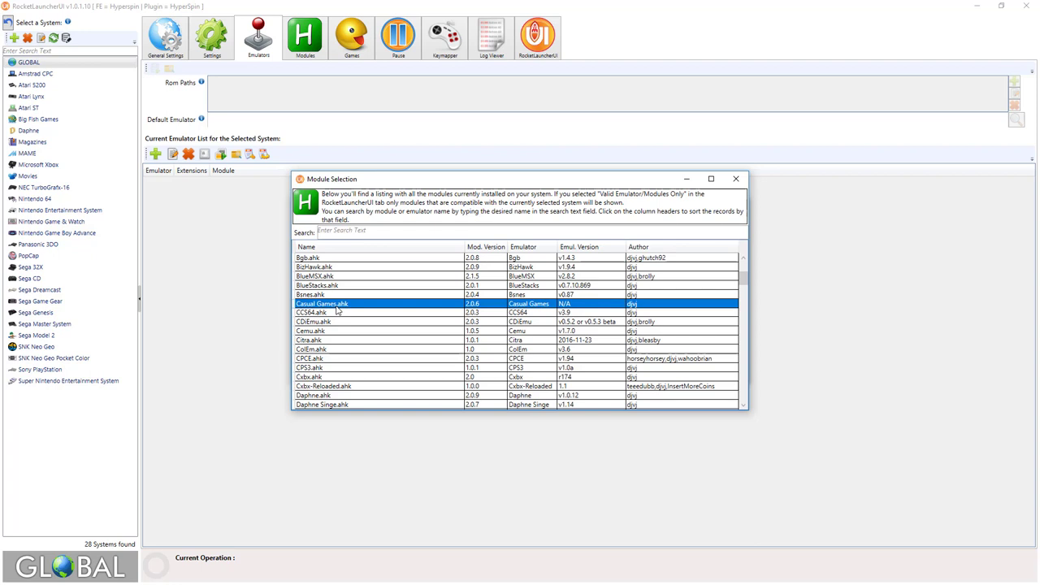
pyautogui.doubleClick(337, 310)
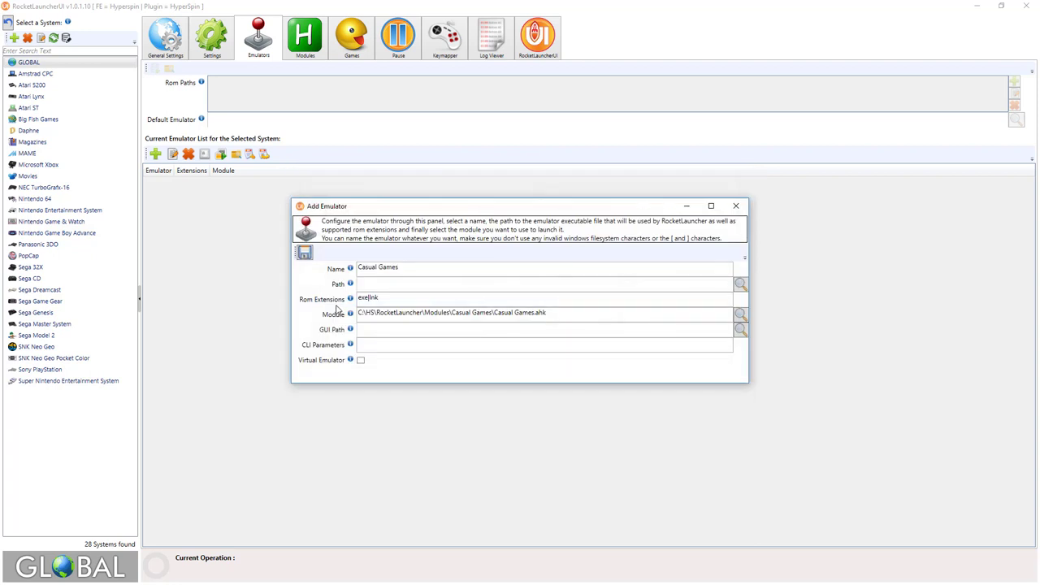
pyautogui.click(304, 254)
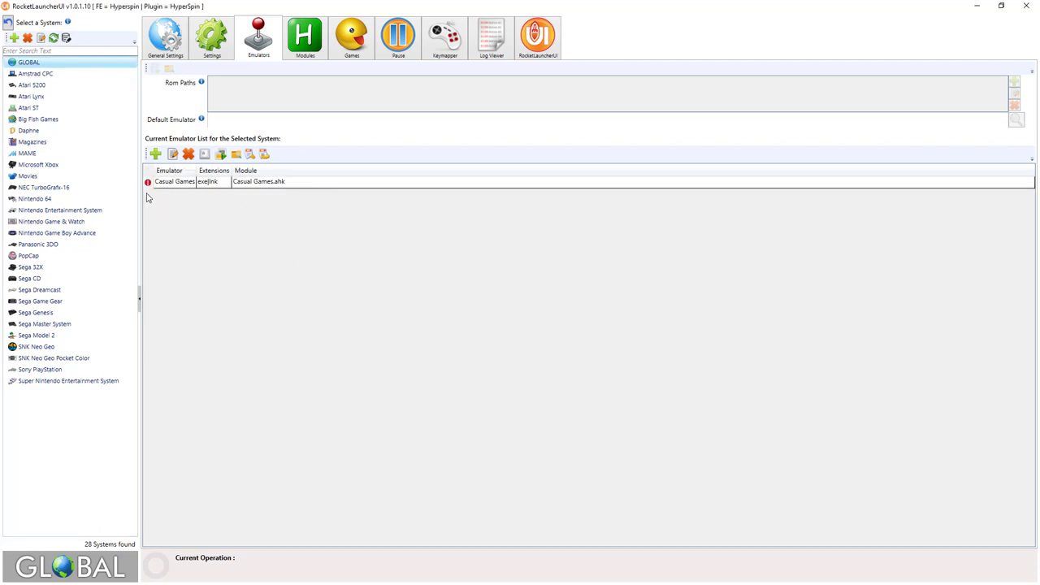
pyautogui.moveTo(149, 185)
pyautogui.click(277, 183)
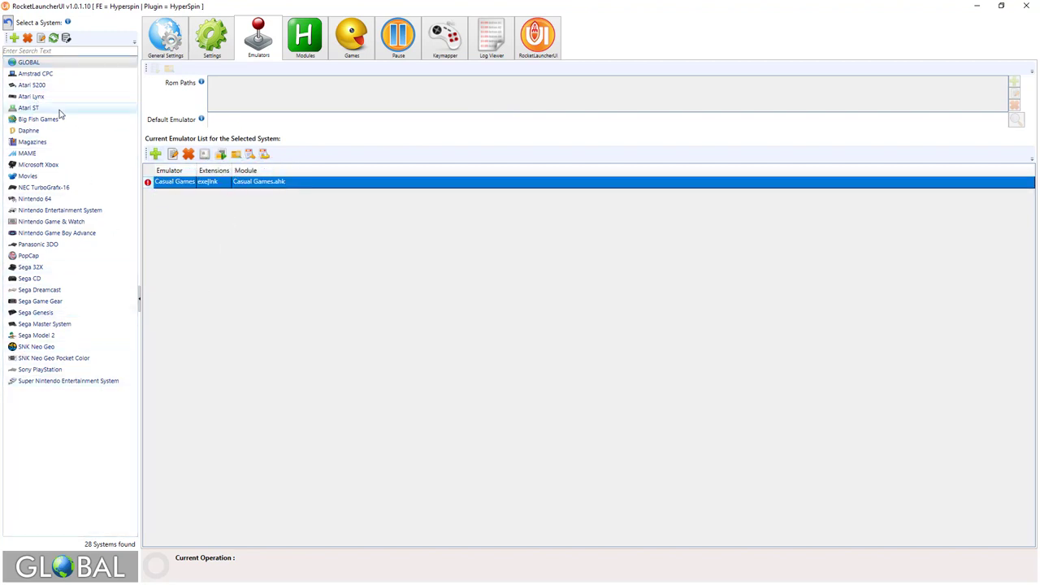
# Step: Set Casual Games [Global] as the default emulator for the Big Fish Games system
pyautogui.click(36, 122)
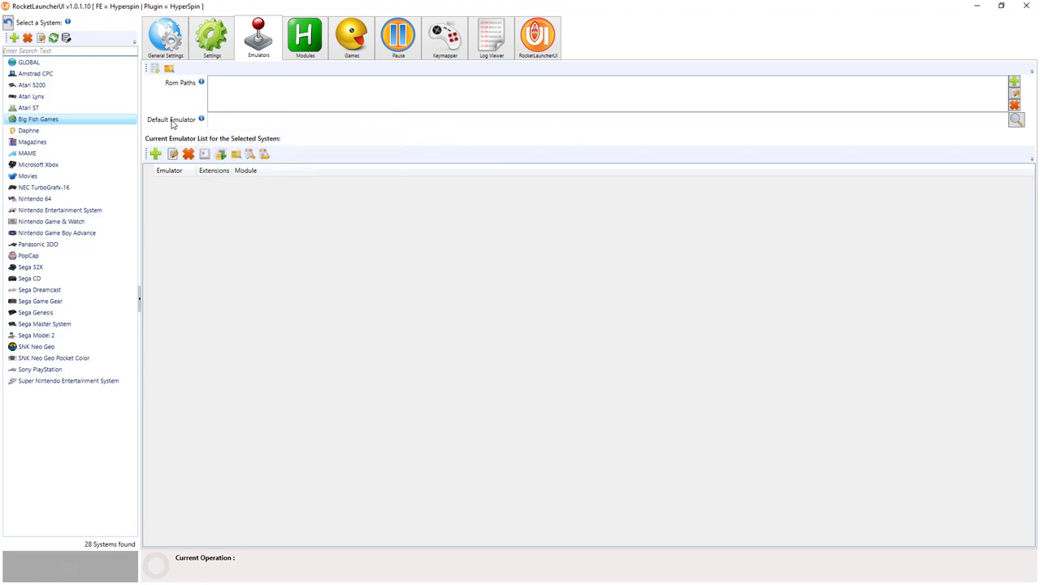
pyautogui.click(1016, 119)
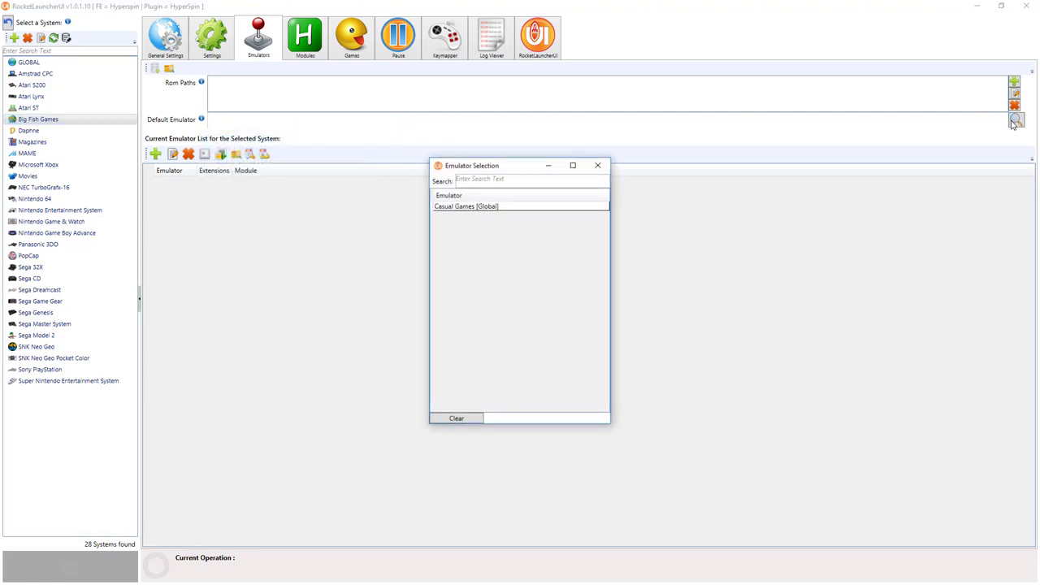
pyautogui.click(483, 209)
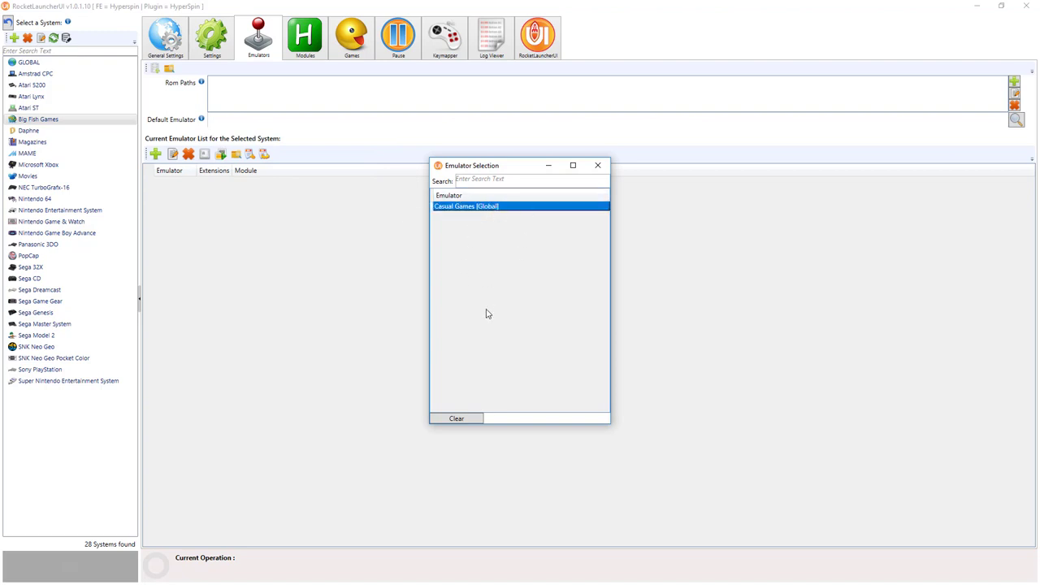
pyautogui.doubleClick(467, 208)
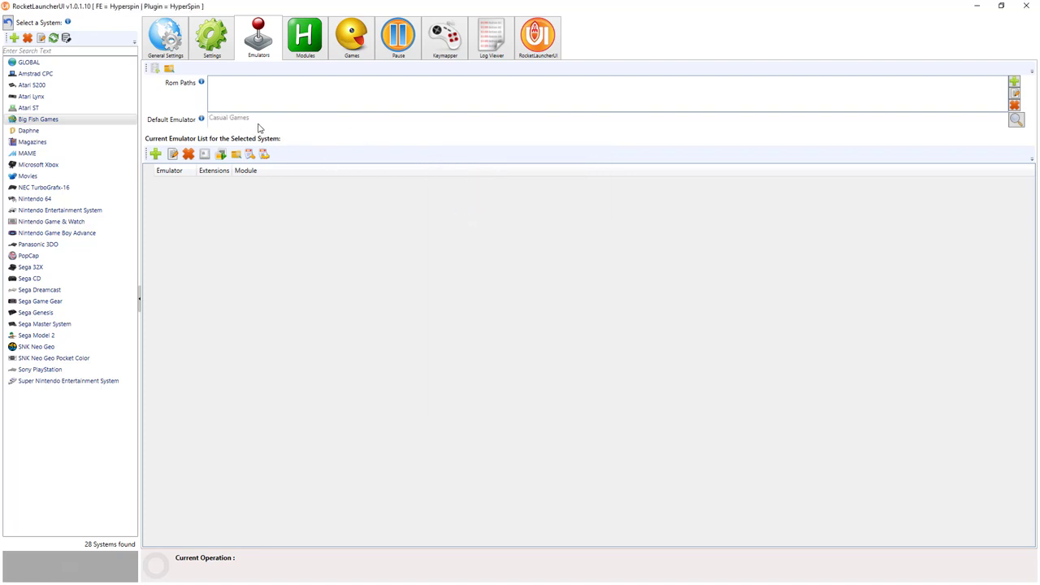
# Step: Add the Big Fish Games folder inside ROMS as the ROM path for the Big Fish Games system
pyautogui.click(1014, 82)
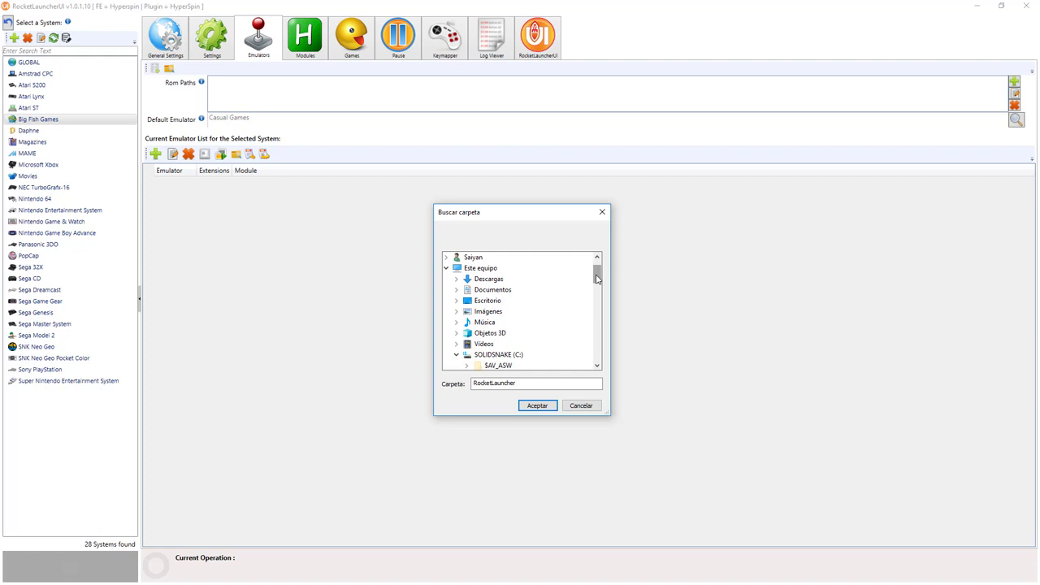
pyautogui.moveTo(595, 278); pyautogui.dragTo(596, 311)
pyautogui.click(512, 322)
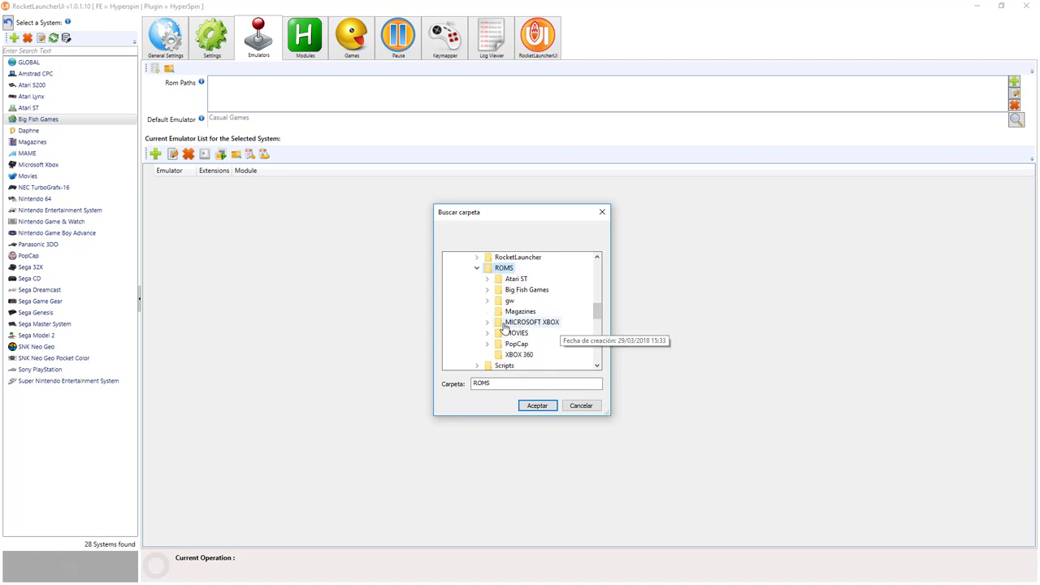
pyautogui.click(528, 292)
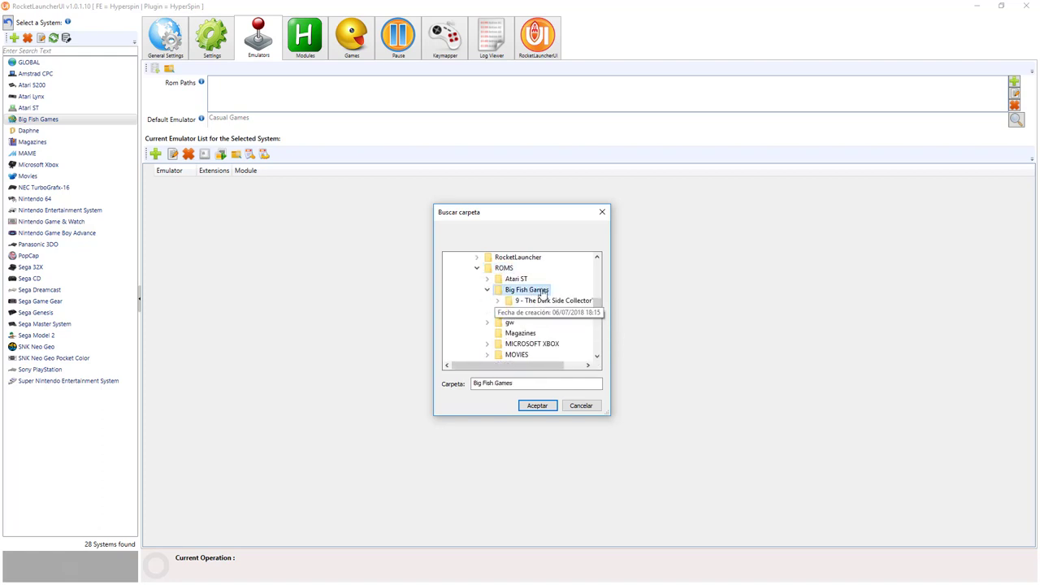
pyautogui.click(536, 406)
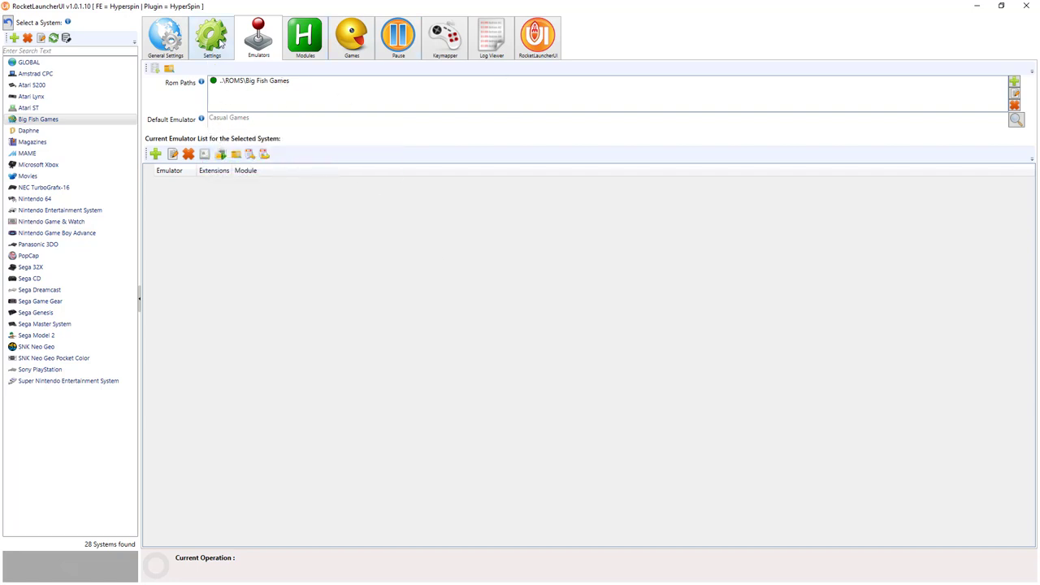
# Step: Set Skip Checks to False and then to Rom and Emu in the main settings of the Big Fish Games system
pyautogui.click(217, 52)
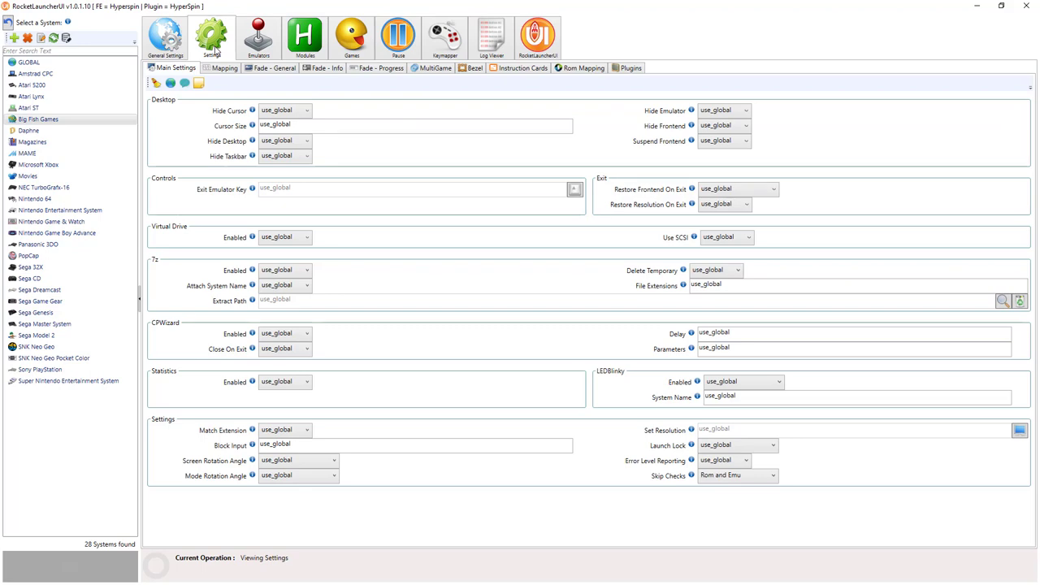
pyautogui.moveTo(692, 478)
pyautogui.click(774, 476)
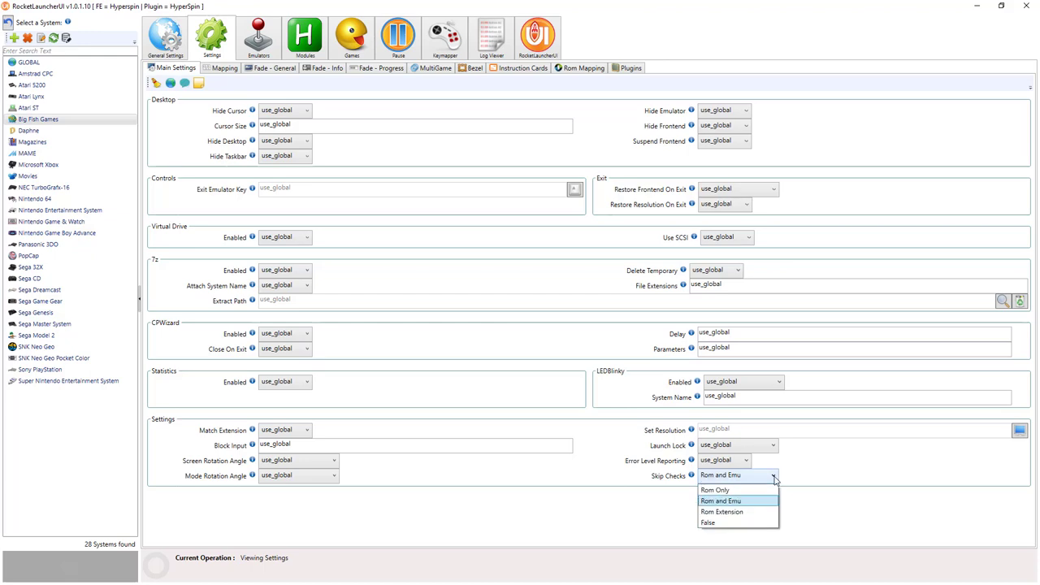
pyautogui.click(717, 523)
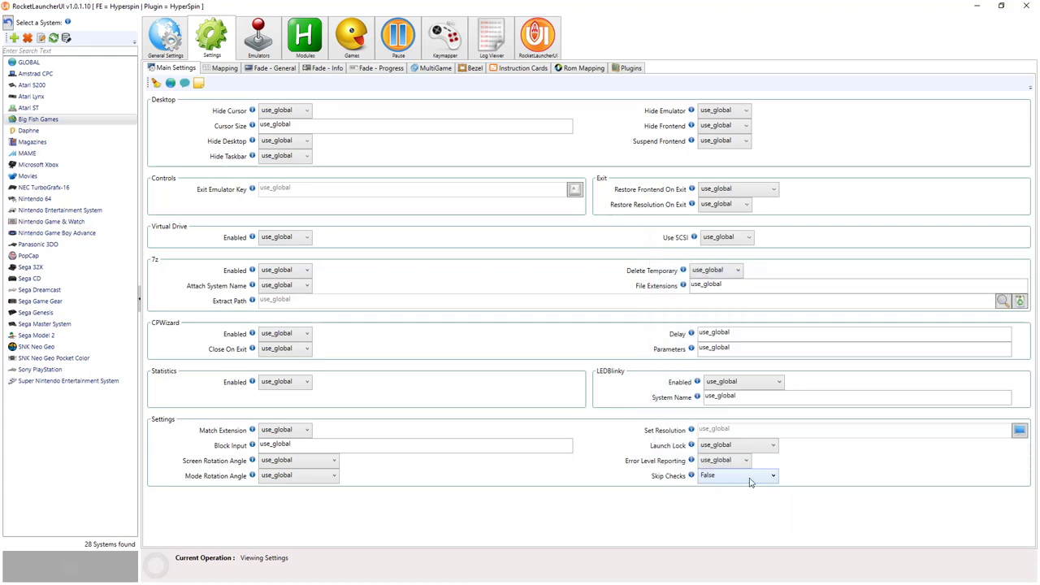
pyautogui.click(774, 478)
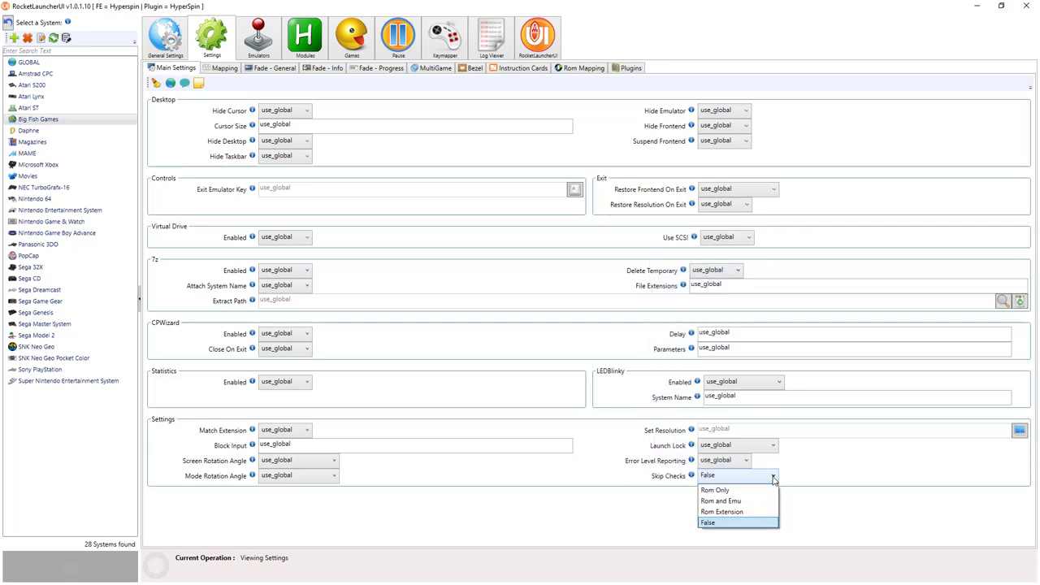
pyautogui.click(730, 503)
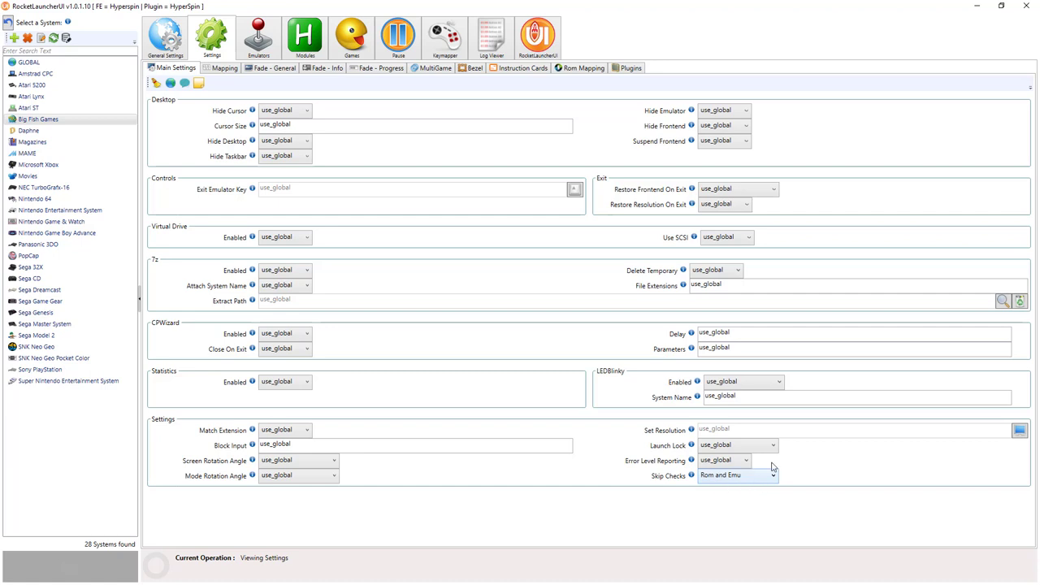
# Step: Open the ROM-specific settings in the global settings editor of the Casual Games.ahk module
pyautogui.moveTo(249, 113)
pyautogui.click(305, 45)
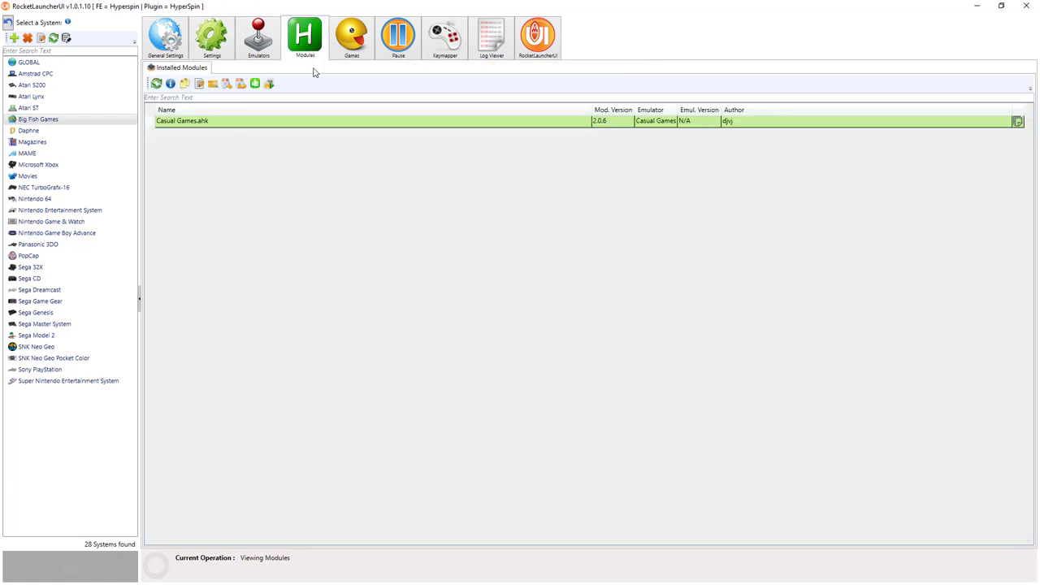
pyautogui.click(203, 122)
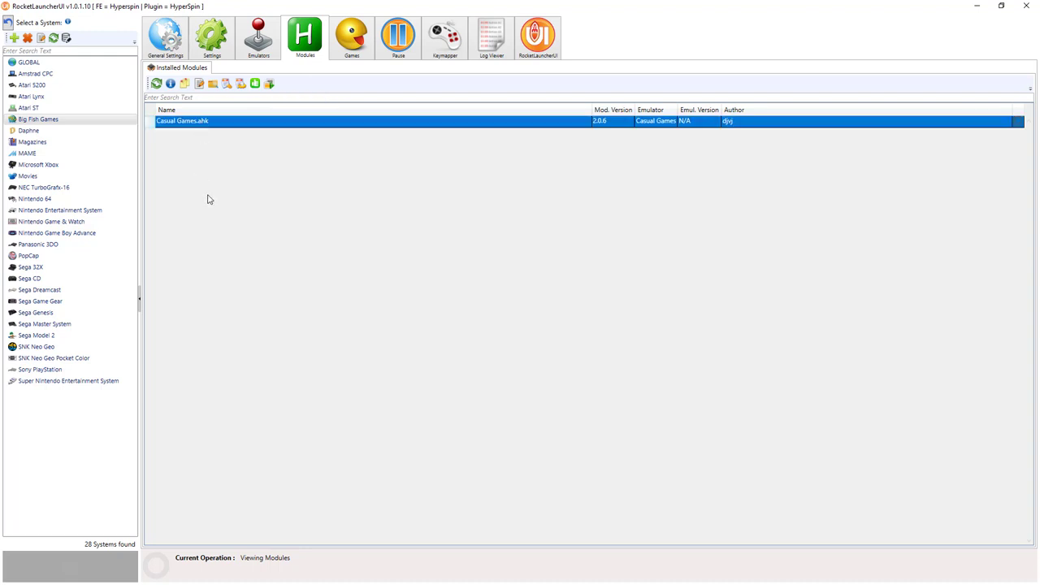
pyautogui.click(227, 88)
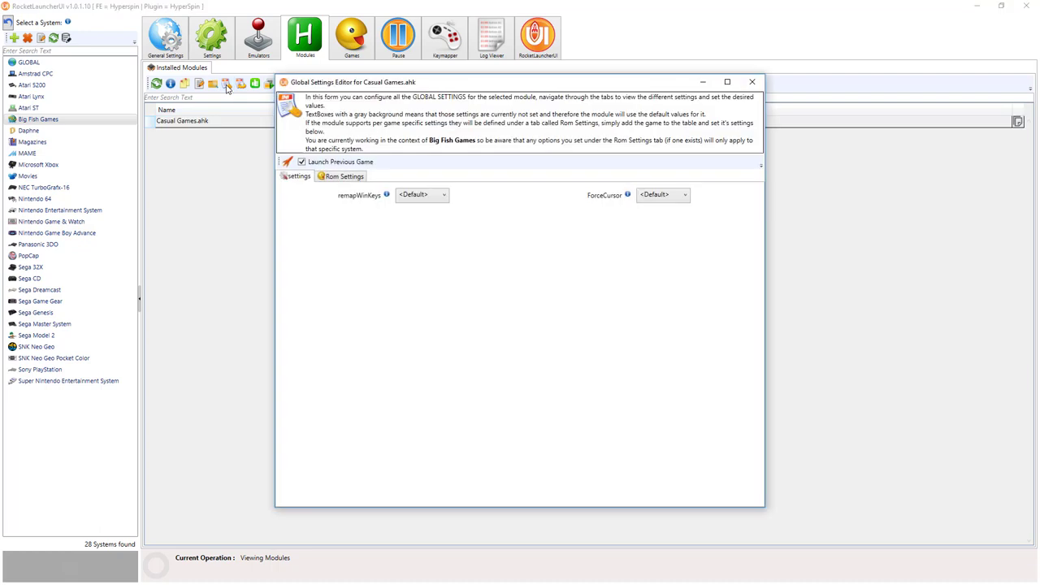
pyautogui.click(341, 176)
# Step: Delete the existing Enlightenus and 9 - The Dark Side of Notre Dame entries from the ROM settings
pyautogui.click(335, 233)
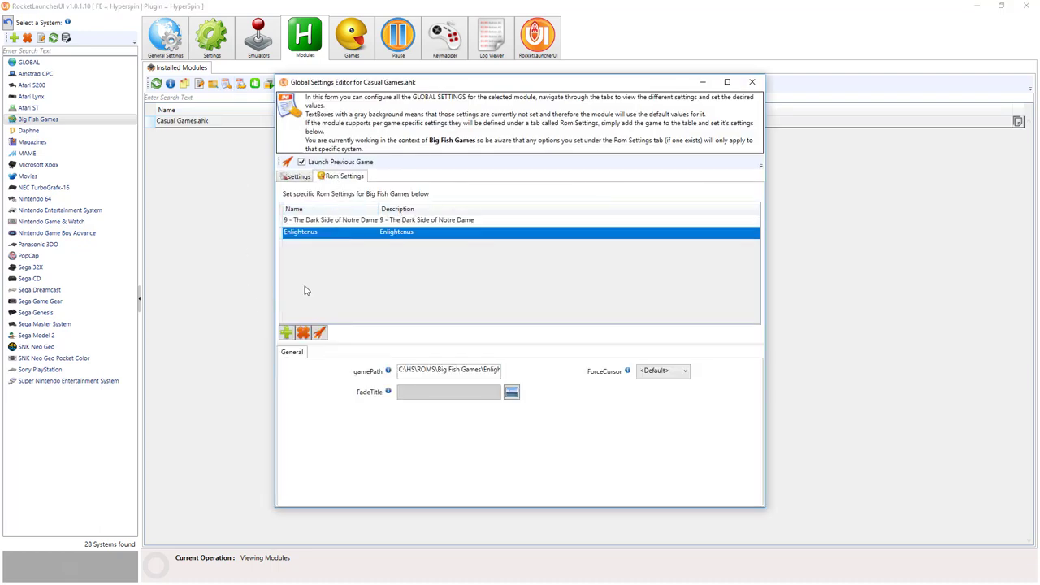
pyautogui.click(303, 334)
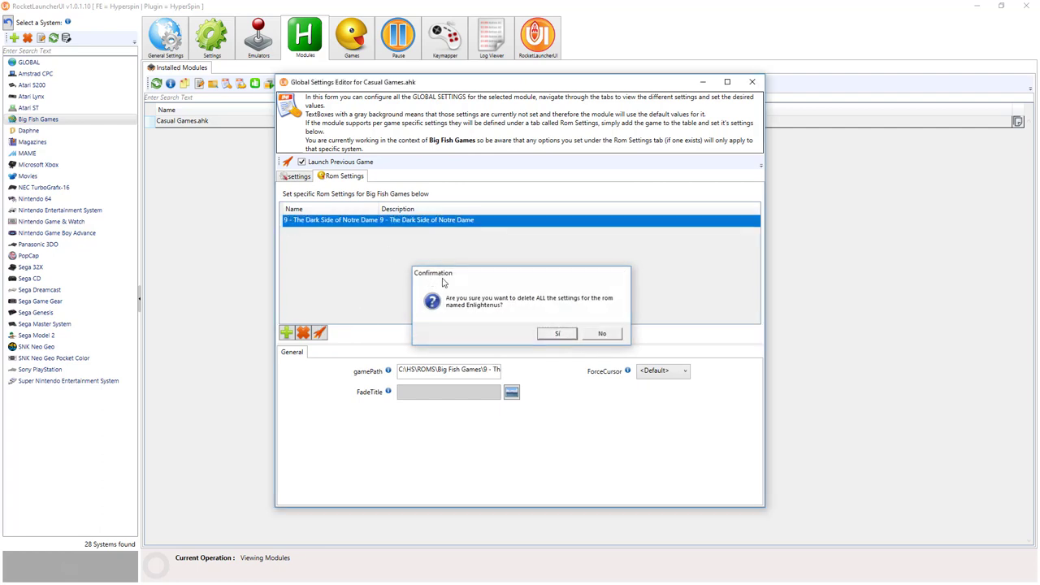
pyautogui.click(303, 333)
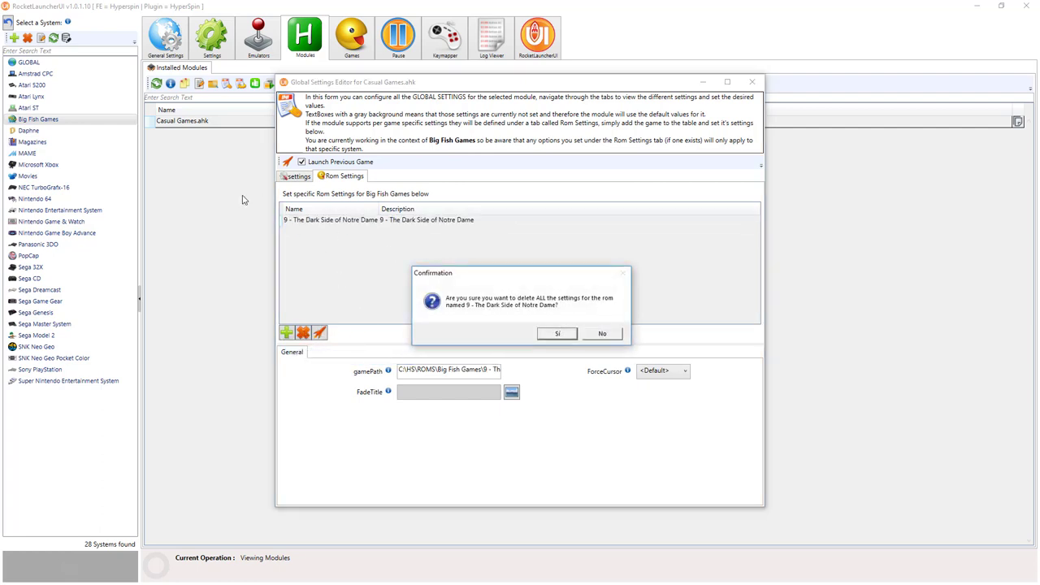
pyautogui.click(559, 334)
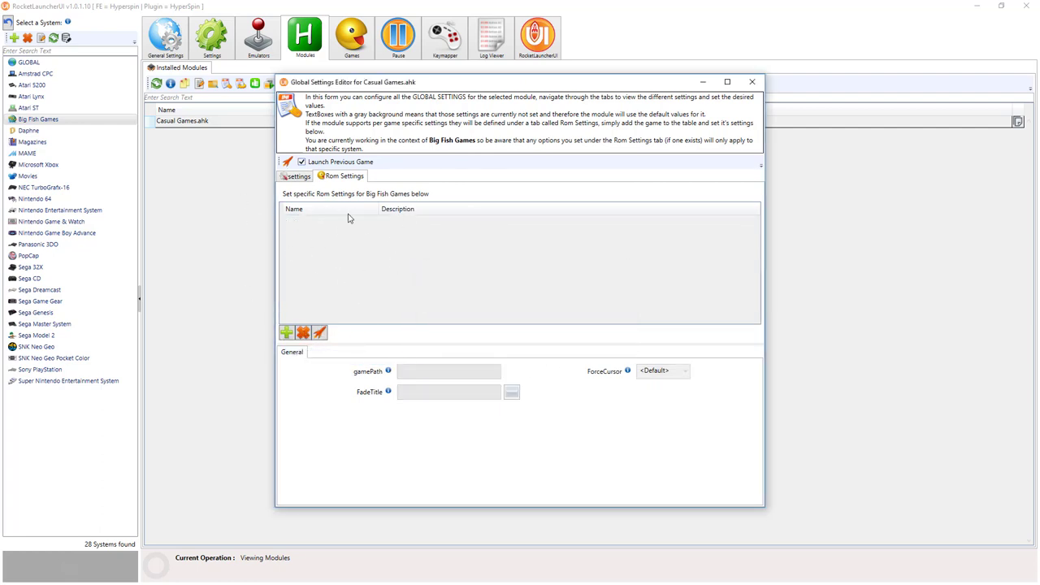
# Step: Add 9 - The Dark Side of Notre Dame from the system database to the ROM settings and start editing its gamePath
pyautogui.click(287, 334)
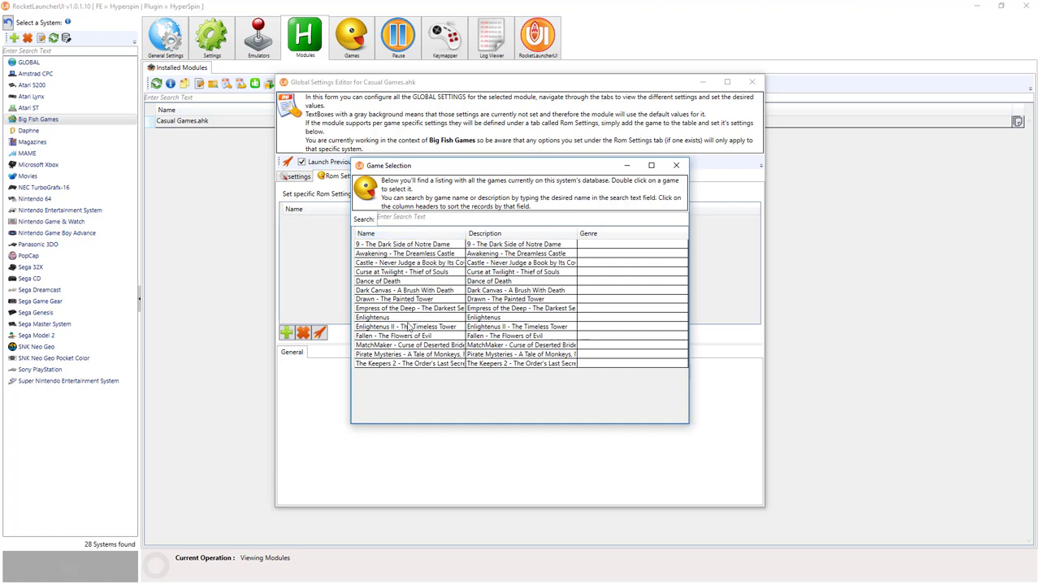
pyautogui.doubleClick(391, 244)
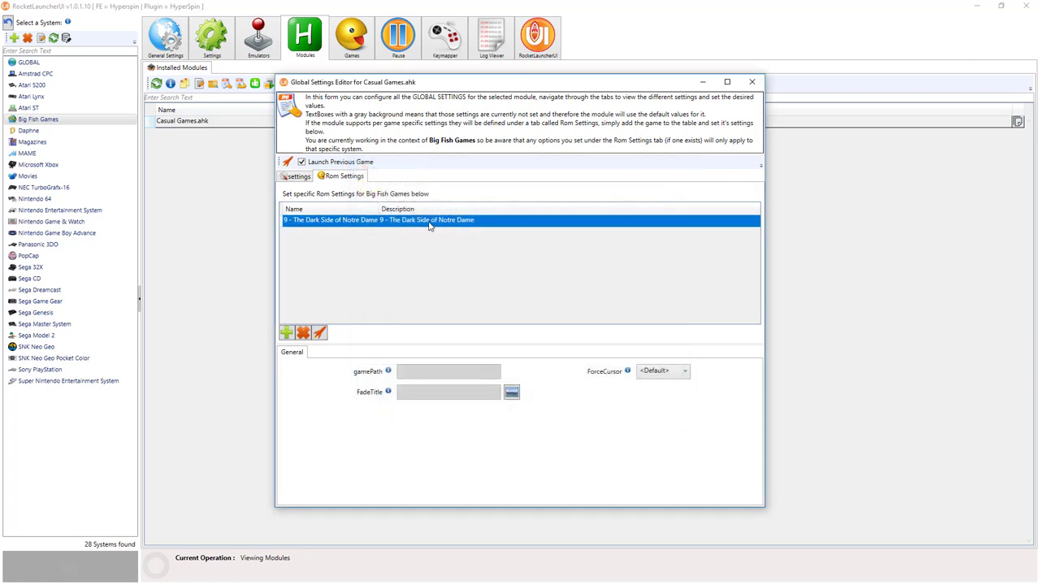
pyautogui.click(448, 372)
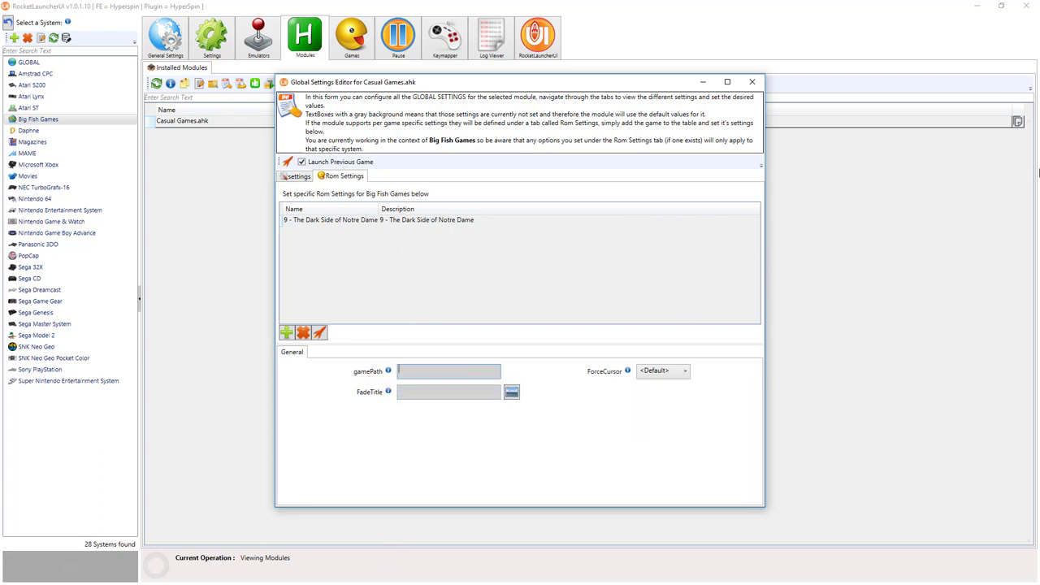
# Step: Switch to the HS folder window and open ROMS\Big Fish Games\9 - The Dark Side Collector's Edition
pyautogui.hotkey('alt', 'Tab')
pyautogui.hotkey('alt', 'Tab')
pyautogui.hotkey('alt', 'Tab')
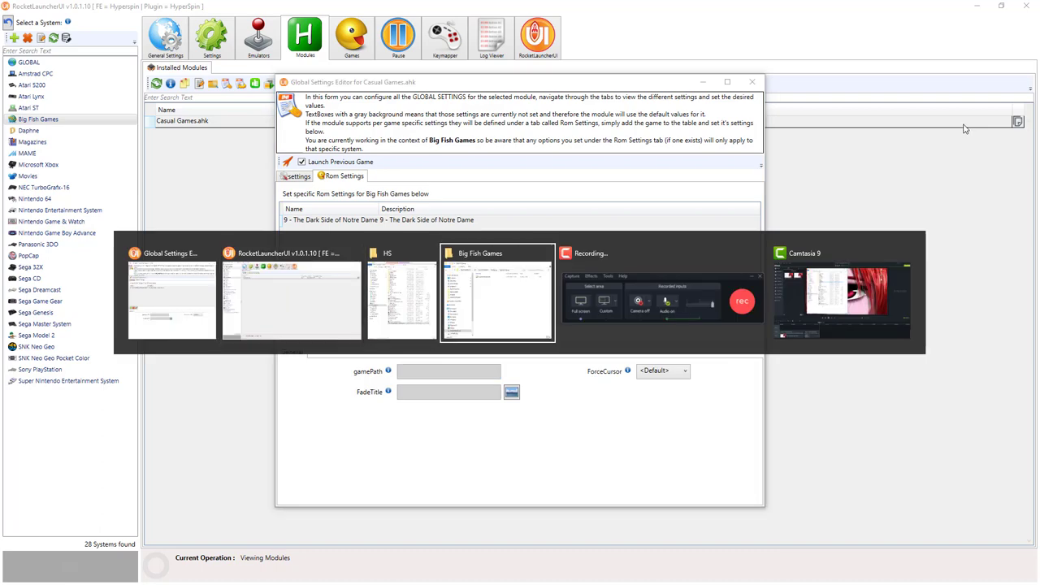
pyautogui.hotkey('alt', 'Tab')
pyautogui.hotkey('alt', 'Tab')
pyautogui.hotkey('alt', 'Tab')
pyautogui.hotkey('alt', 'Tab')
pyautogui.hotkey('alt', 'Tab')
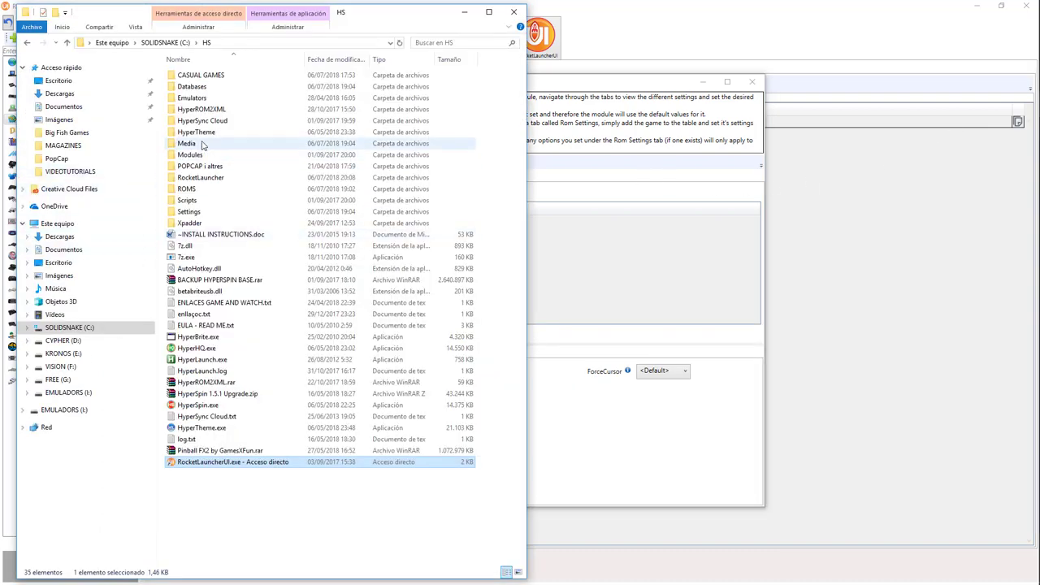
pyautogui.doubleClick(193, 190)
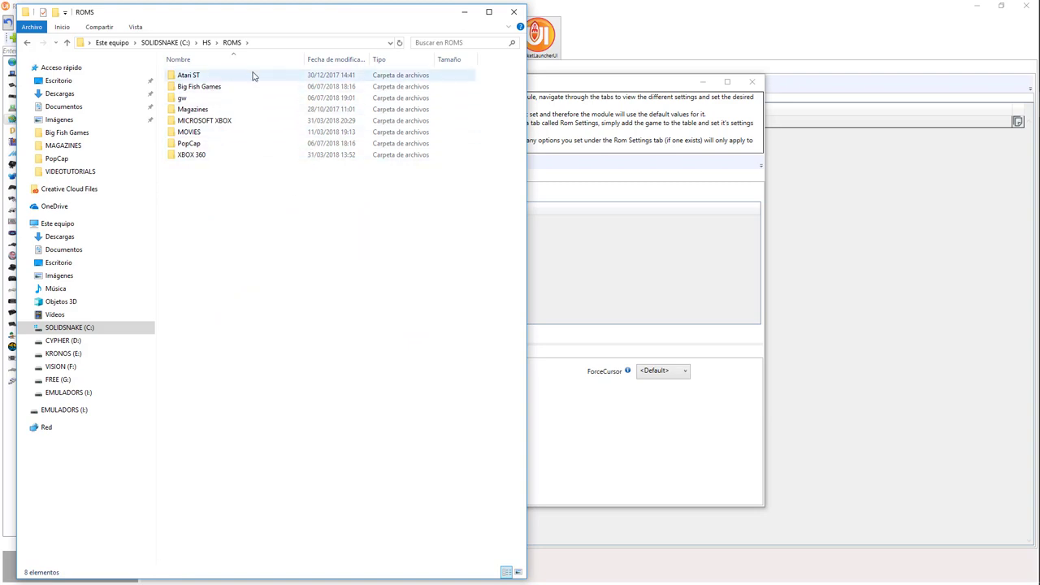
pyautogui.click(197, 87)
pyautogui.doubleClick(195, 90)
pyautogui.click(202, 78)
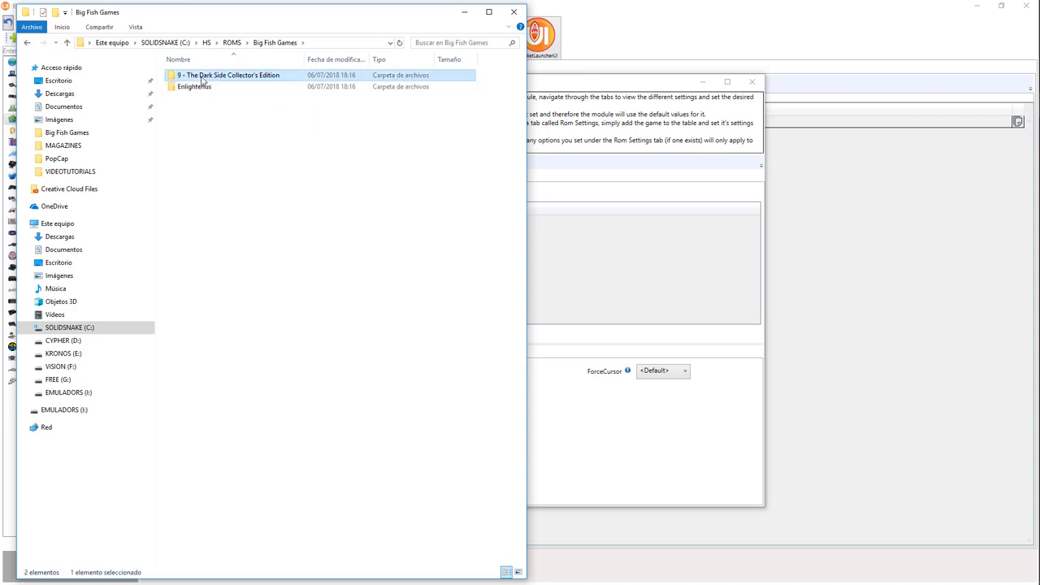
pyautogui.doubleClick(202, 79)
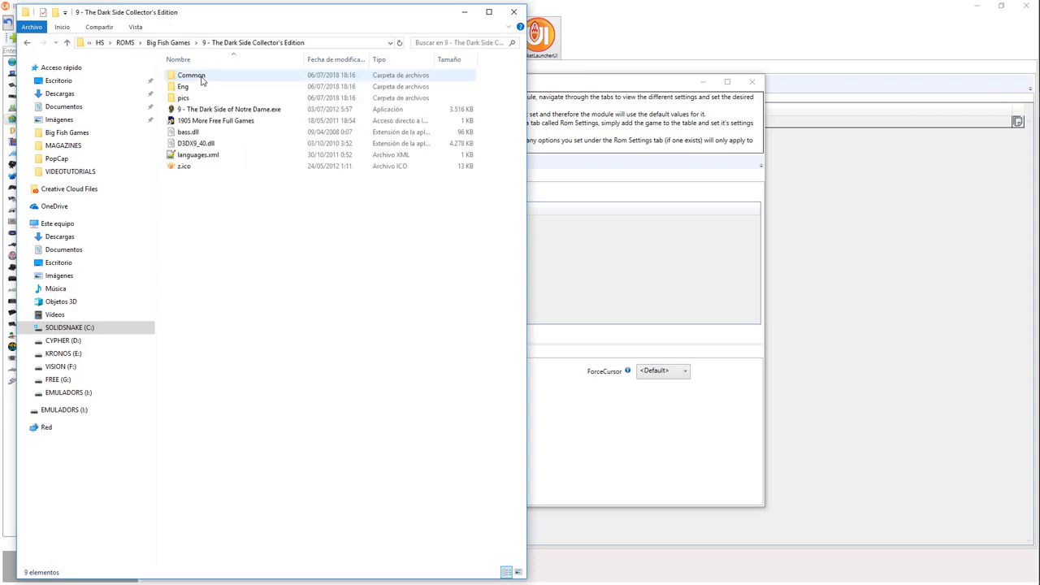
# Step: Copy the game folder's full path, paste it into the gamePath setting in RocketLauncherUI, and append a backslash
pyautogui.click(331, 44)
pyautogui.rightClick(214, 47)
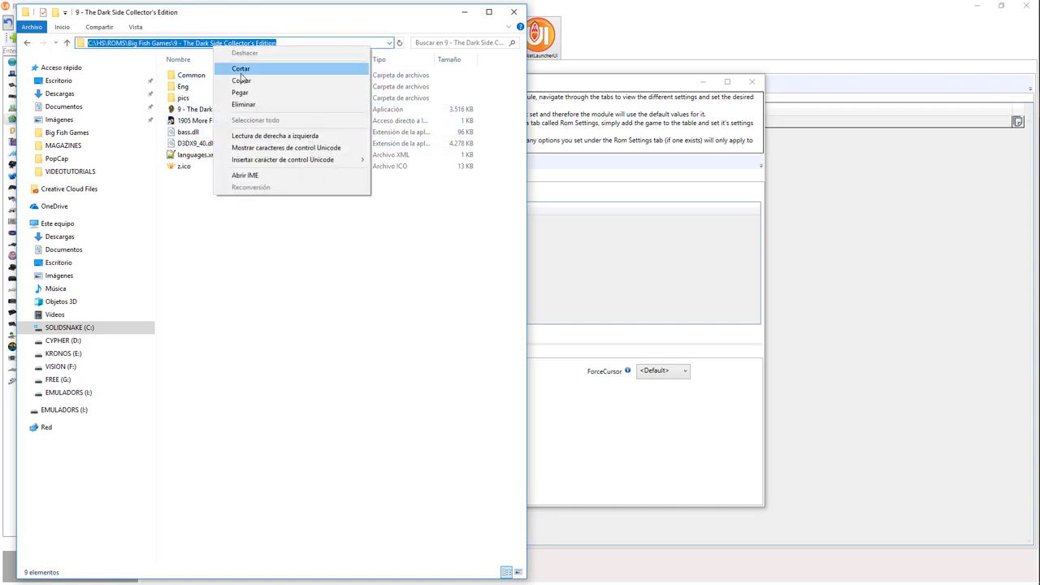
pyautogui.click(249, 80)
pyautogui.click(602, 460)
pyautogui.click(430, 372)
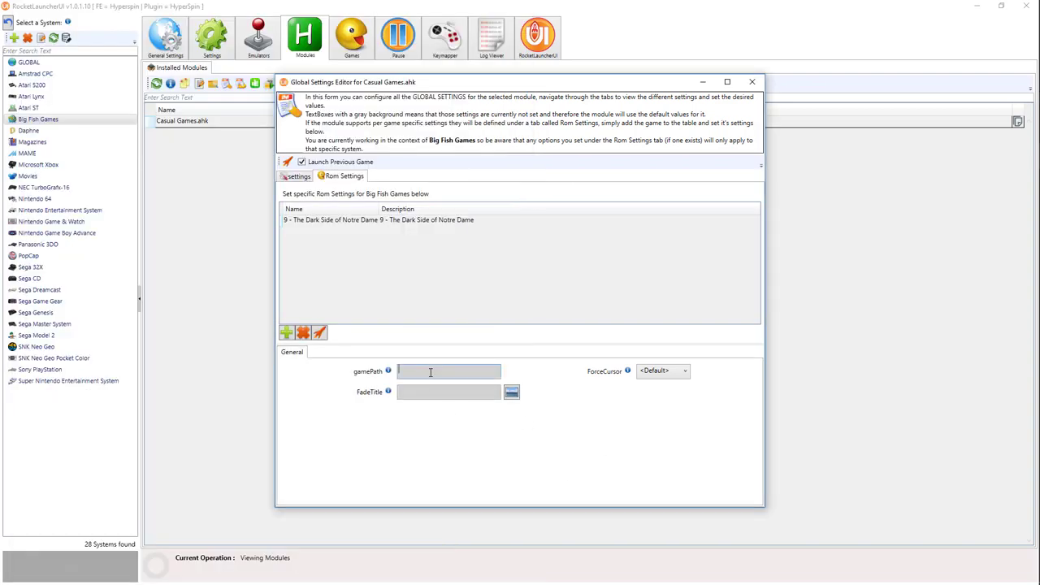
pyautogui.rightClick(443, 374)
pyautogui.click(479, 405)
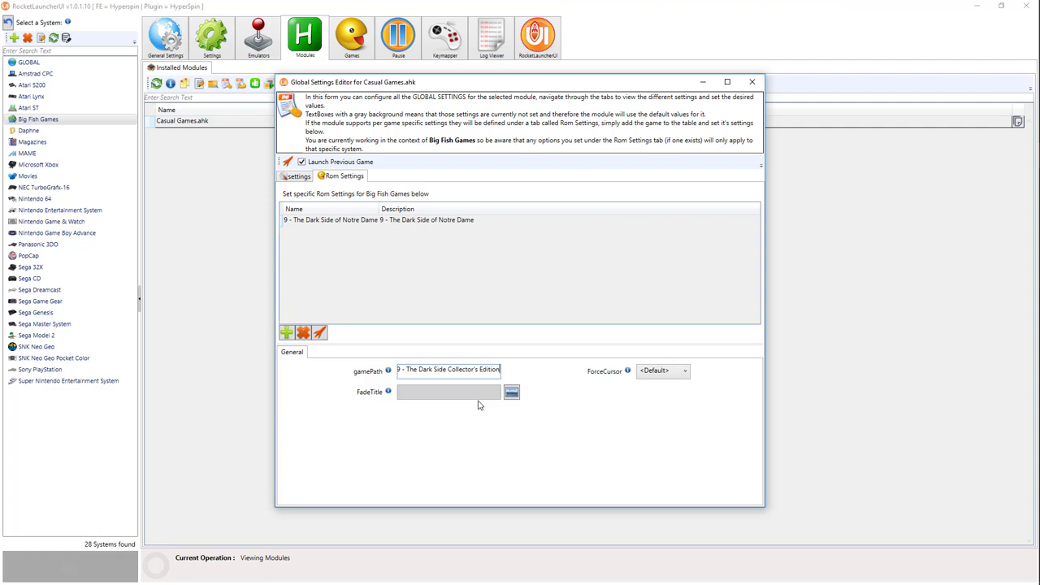
pyautogui.write('\\')
# Step: Copy the file name 9 - The Dark Side of Notre Dame.exe, append it to gamePath, and close the settings editor
pyautogui.hotkey('alt', 'Tab')
pyautogui.press('Tab')
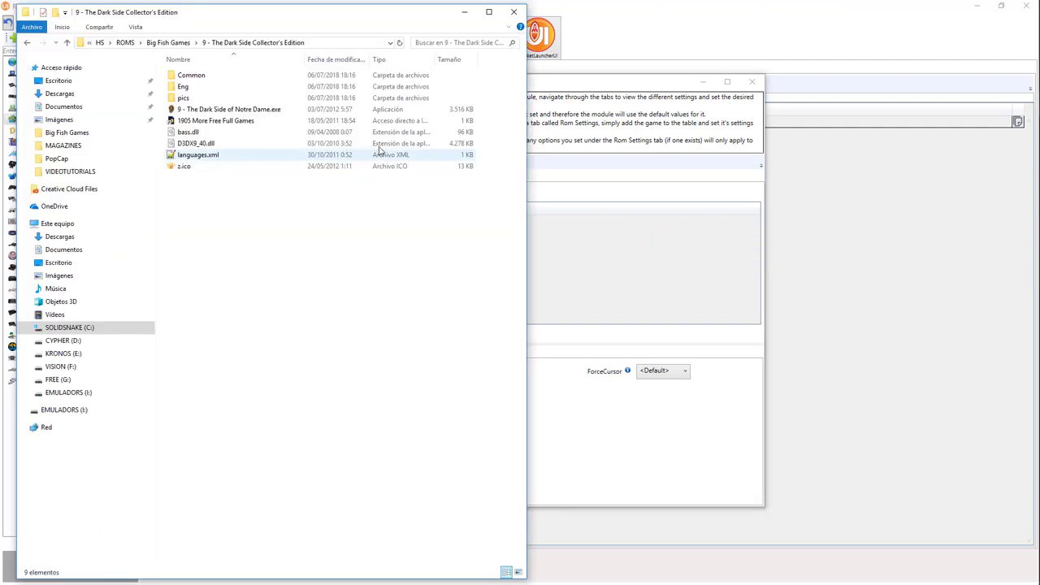
pyautogui.click(218, 113)
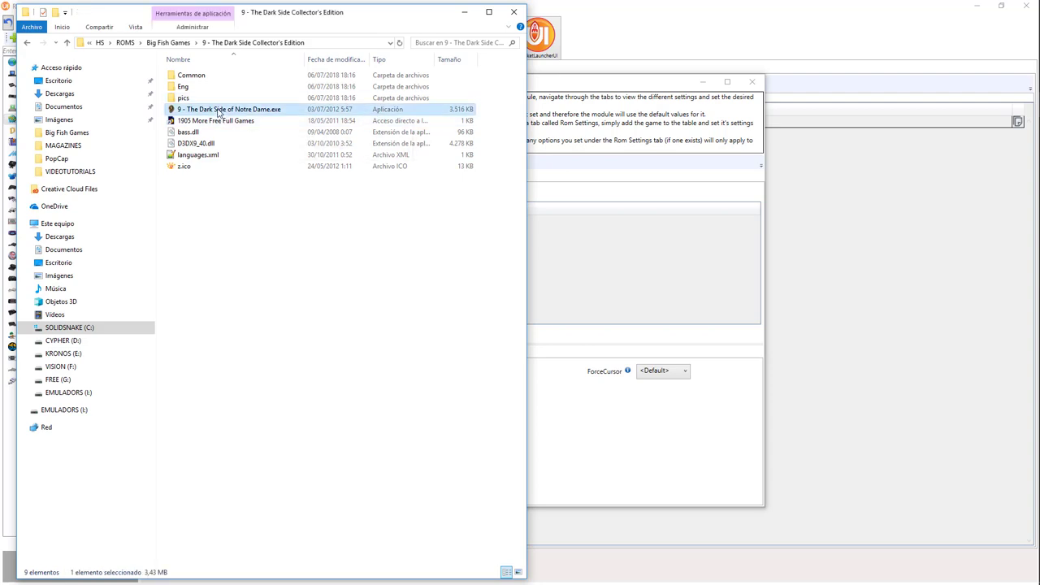
pyautogui.press('F2')
pyautogui.click(284, 113)
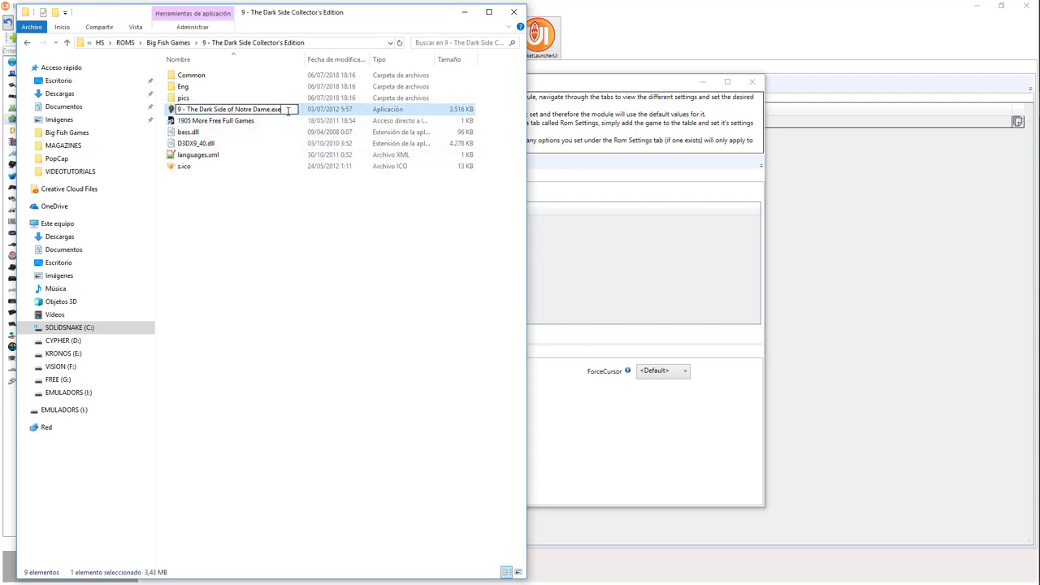
pyautogui.moveTo(284, 109); pyautogui.dragTo(88, 104)
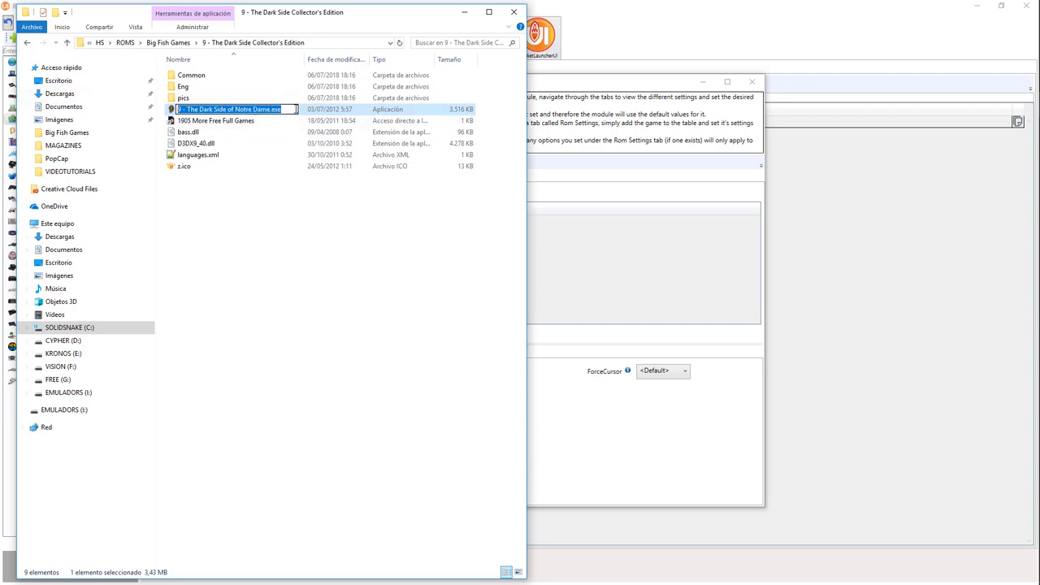
pyautogui.rightClick(242, 110)
pyautogui.click(284, 143)
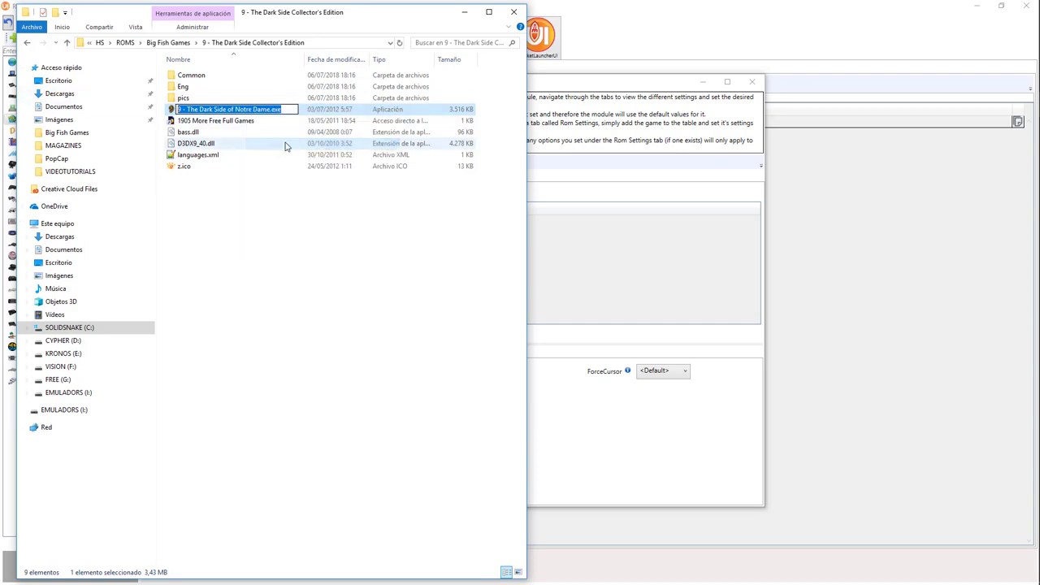
pyautogui.click(564, 216)
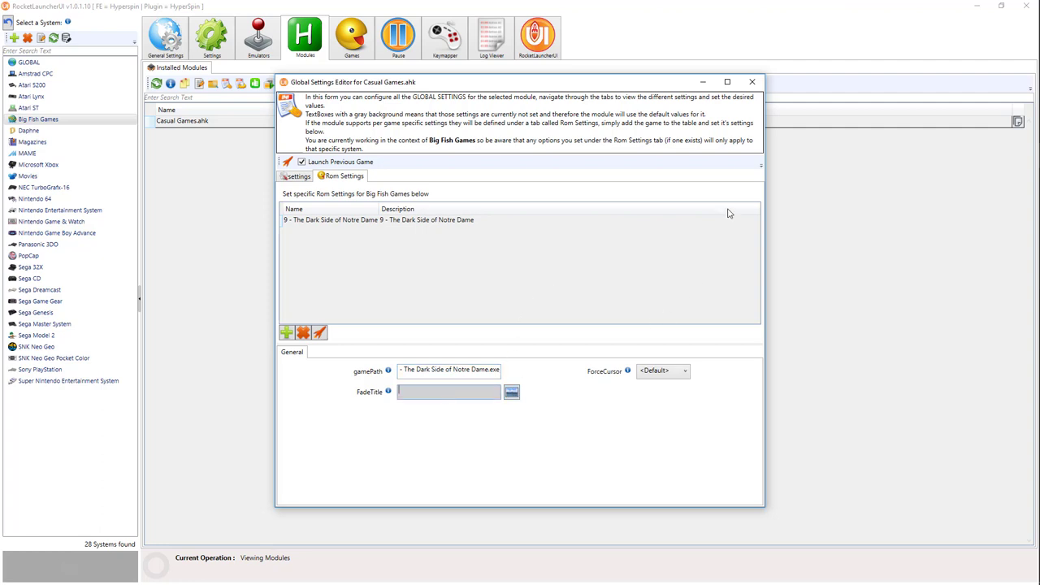
pyautogui.click(752, 81)
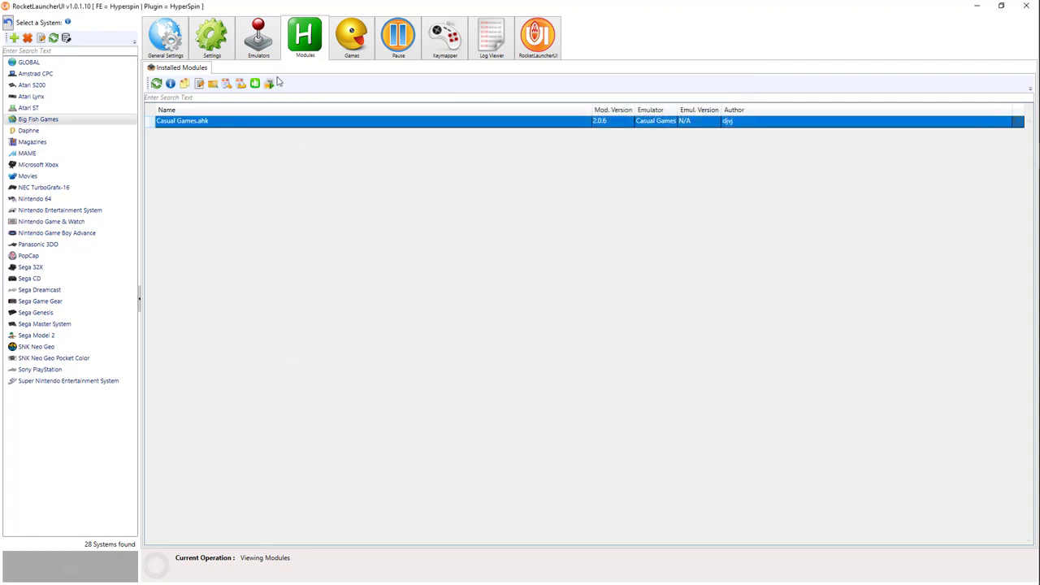
# Step: Run the game audit for Big Fish Games and check the Enlightenus, 9 - The Dark Side of Notre Dame and Awakening entries
pyautogui.click(350, 39)
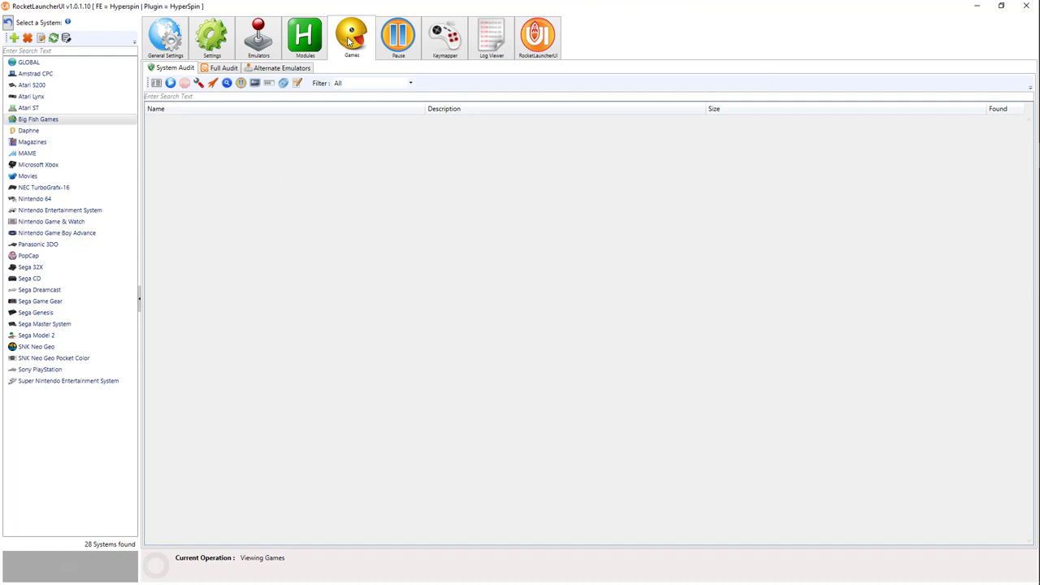
pyautogui.click(150, 86)
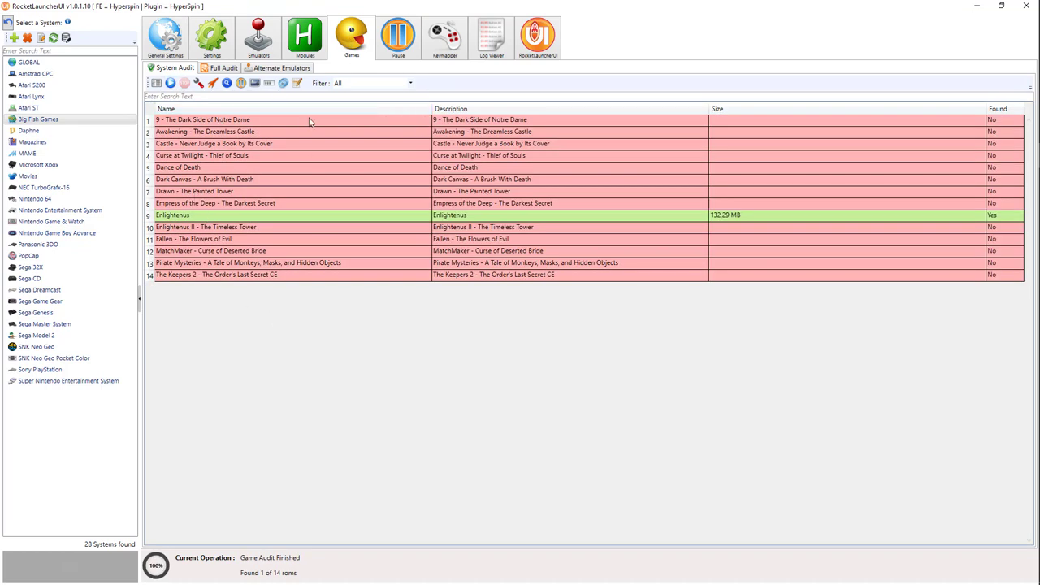
pyautogui.click(216, 215)
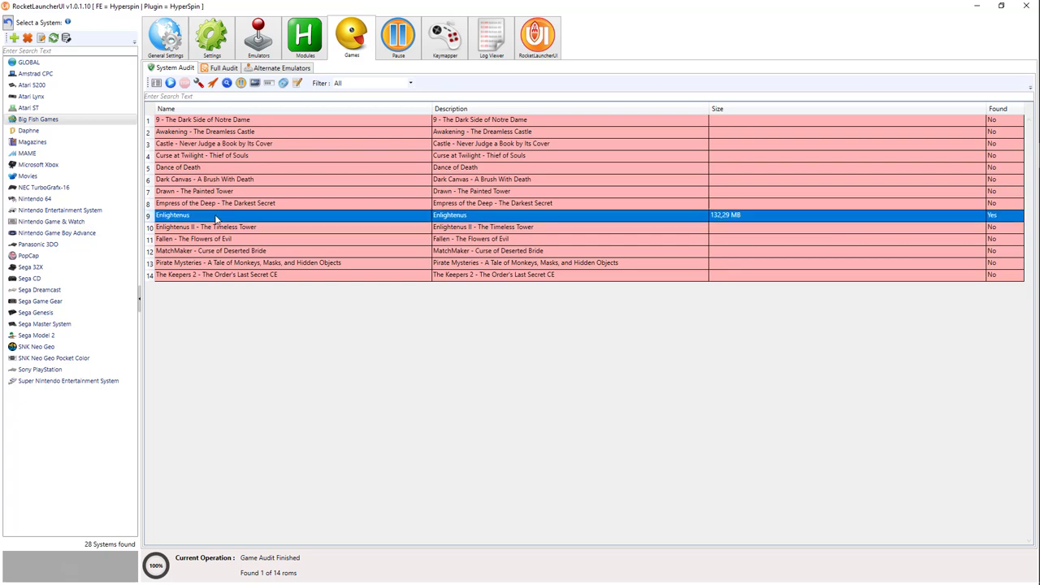
pyautogui.click(263, 121)
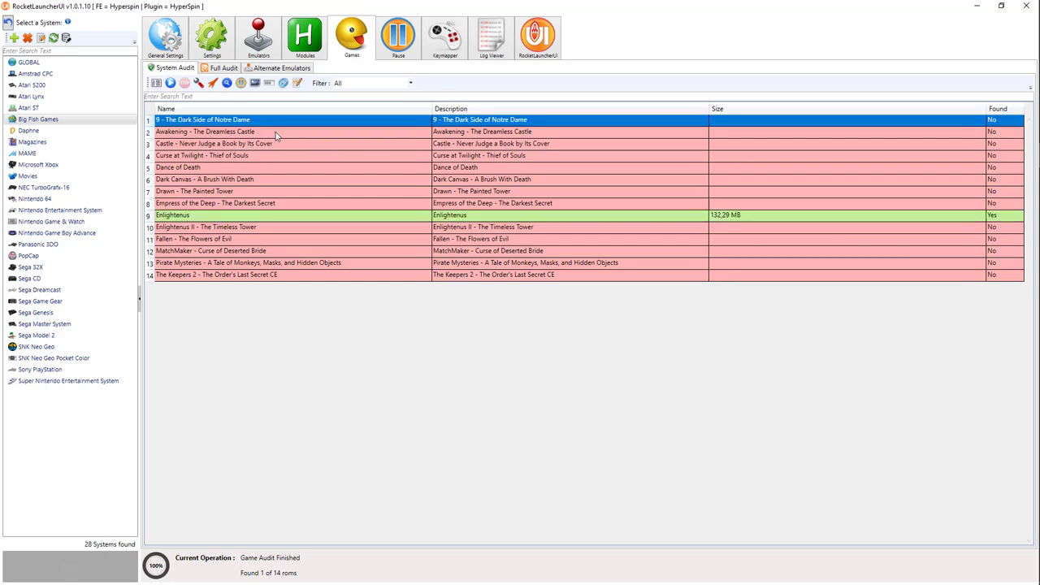
pyautogui.click(282, 132)
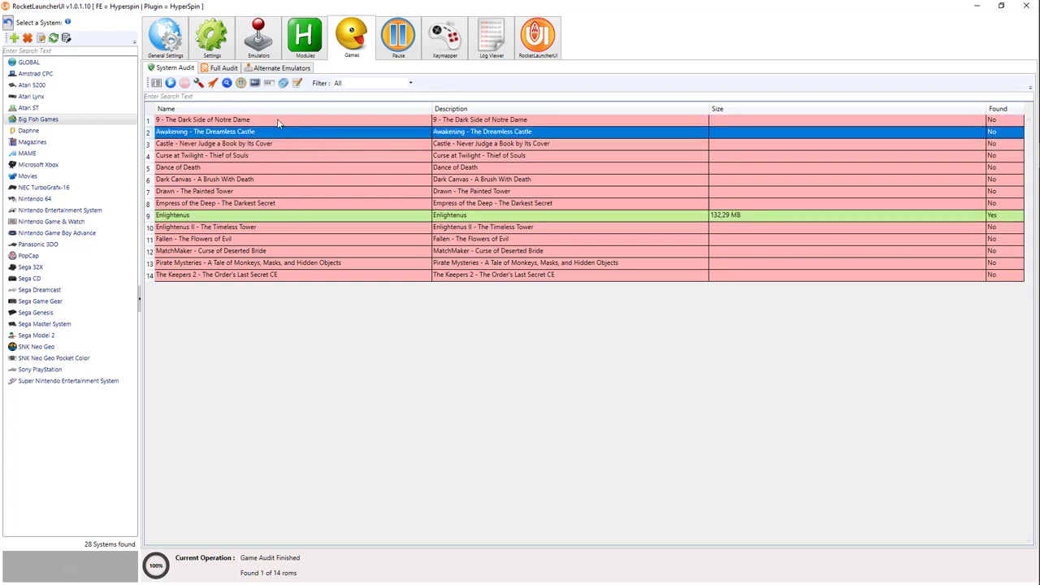
# Step: Test-launch 9 - The Dark Side of Notre Dame through RocketLauncher and exit the game from its main menu
pyautogui.click(276, 121)
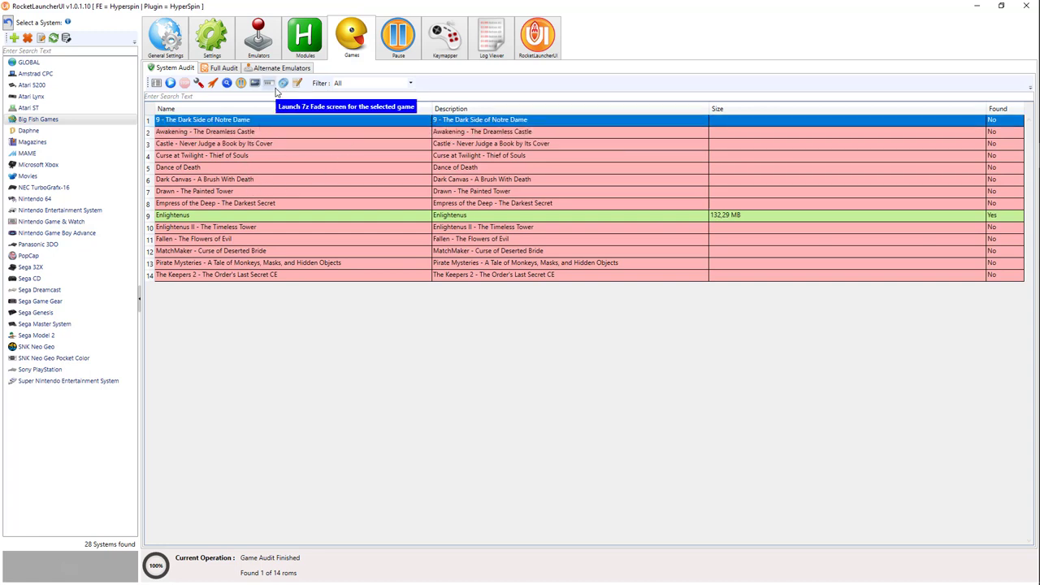
pyautogui.click(329, 133)
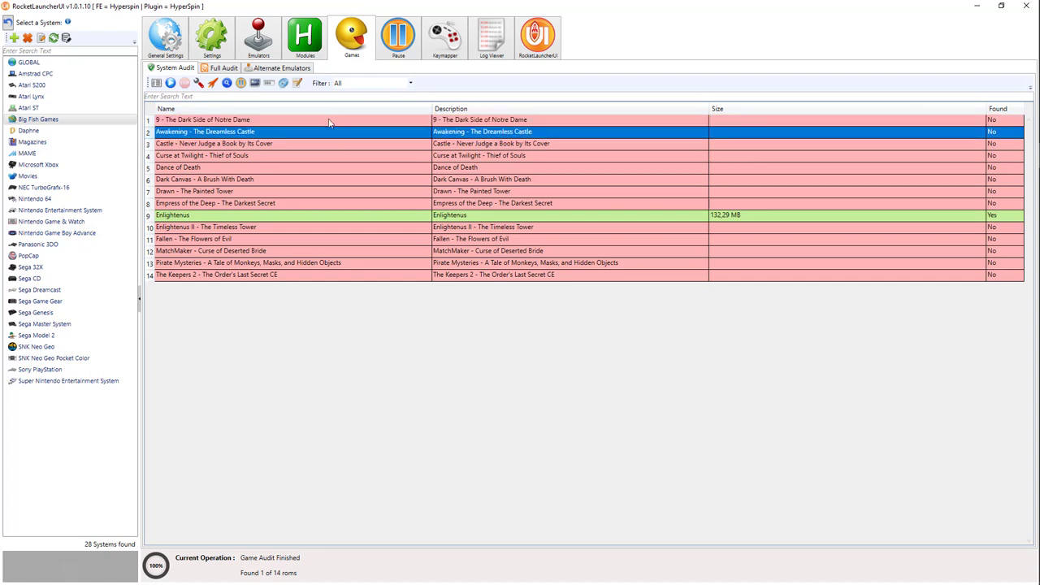
pyautogui.click(286, 120)
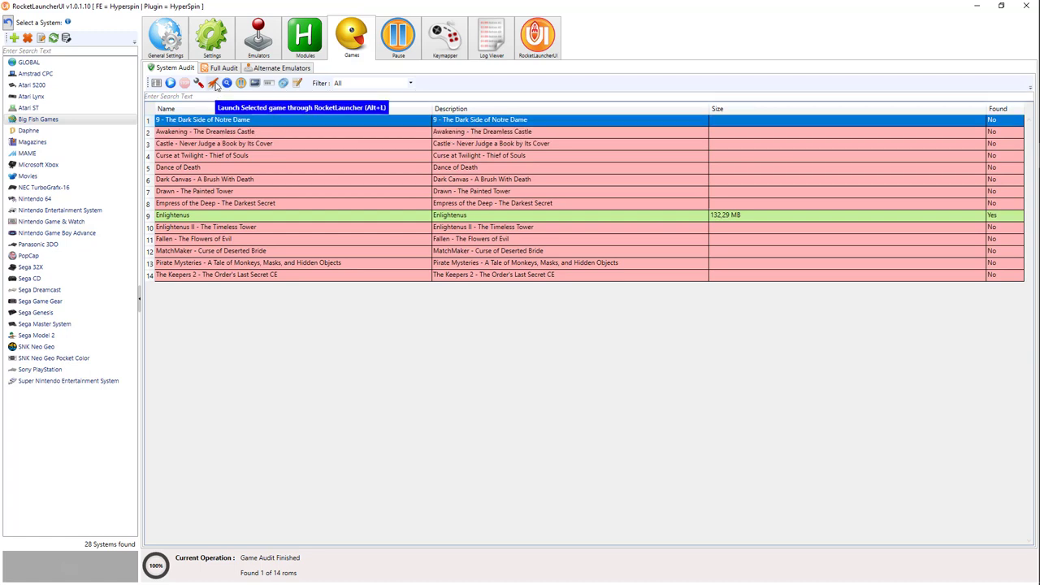
pyautogui.click(216, 84)
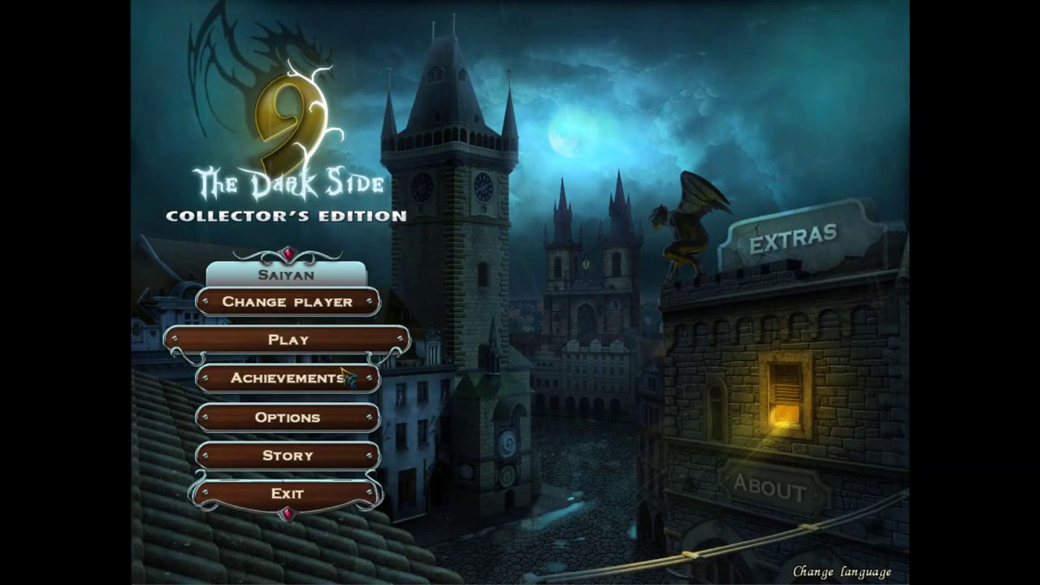
pyautogui.click(291, 497)
pyautogui.click(449, 380)
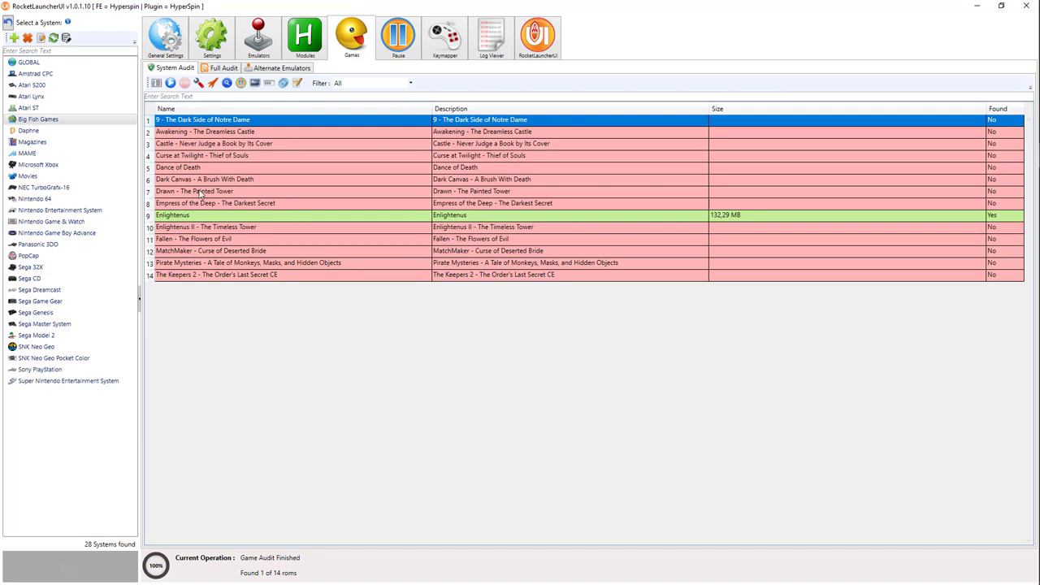
# Step: Set Casual Games [Global] as the default emulator for the PopCap system
pyautogui.click(32, 256)
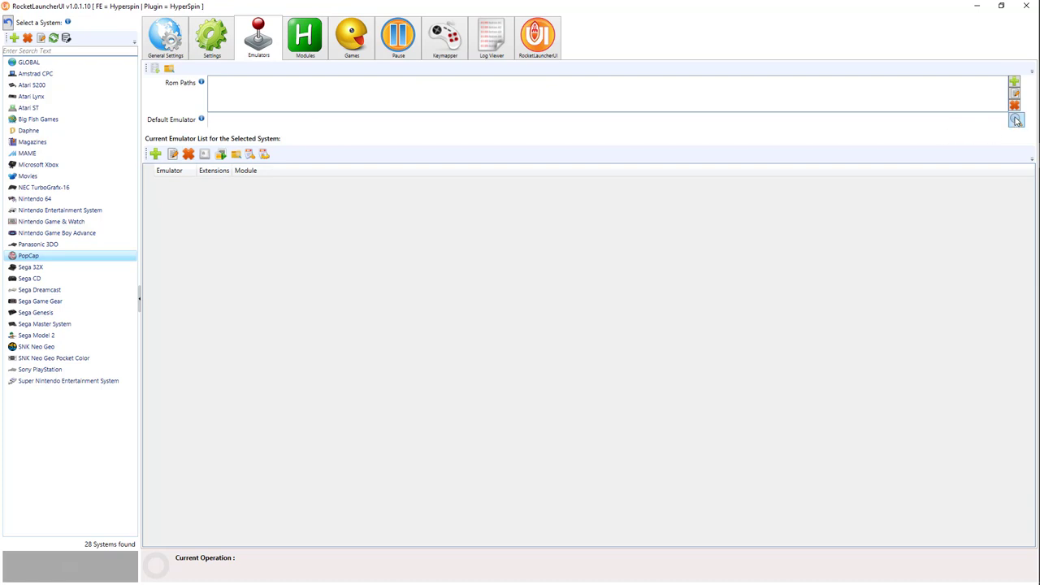
pyautogui.click(1016, 120)
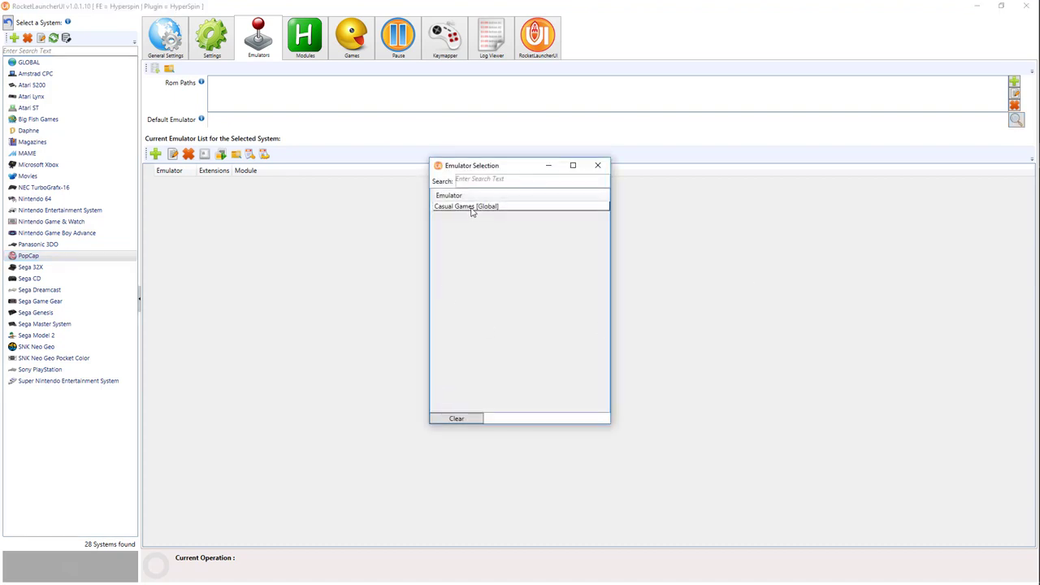
pyautogui.click(472, 208)
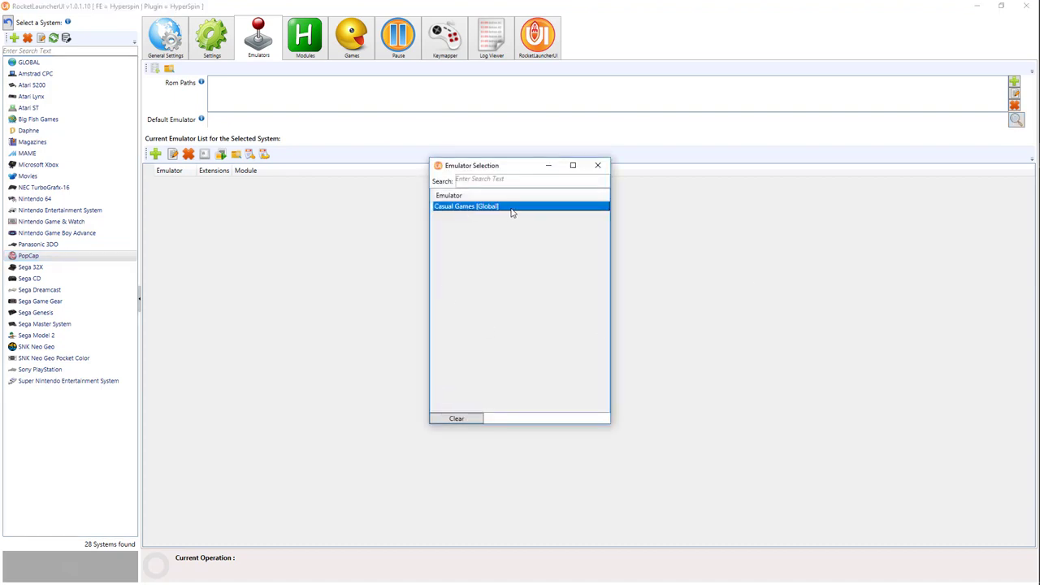
pyautogui.doubleClick(461, 208)
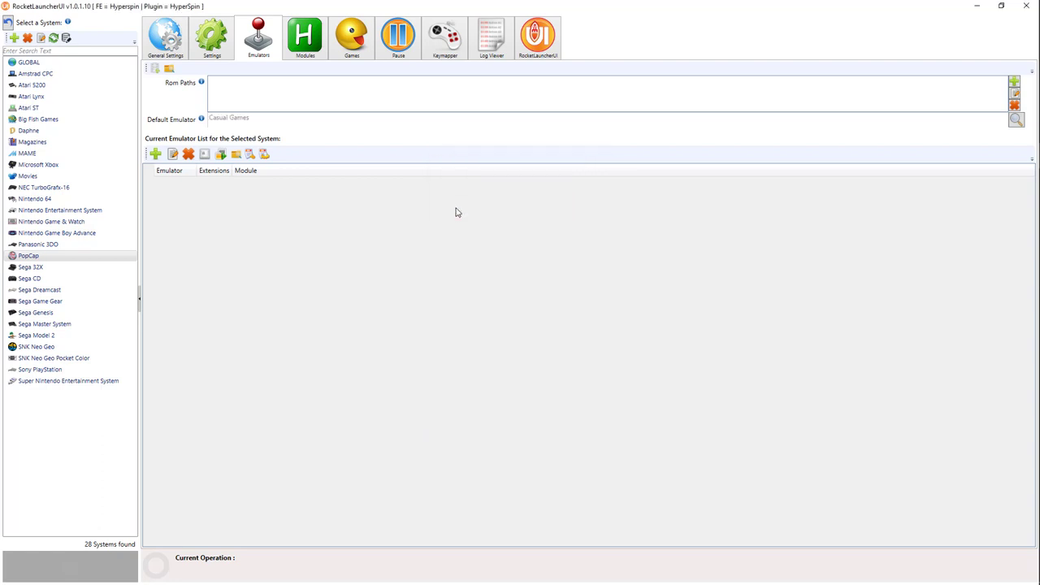
# Step: Add the ROMS\PopCap folder as the PopCap system's ROM path
pyautogui.click(1013, 83)
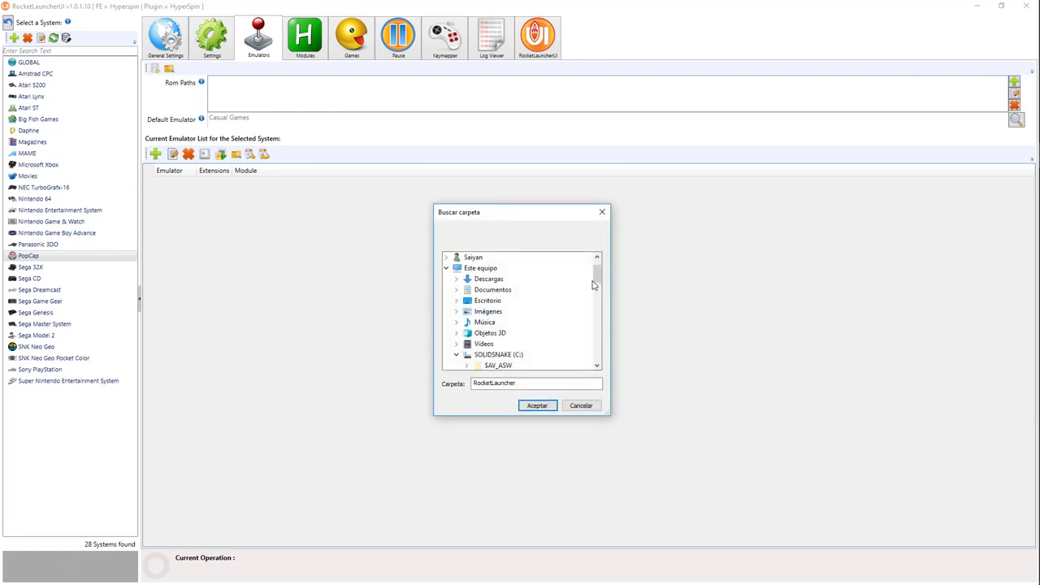
pyautogui.moveTo(596, 276); pyautogui.dragTo(596, 305)
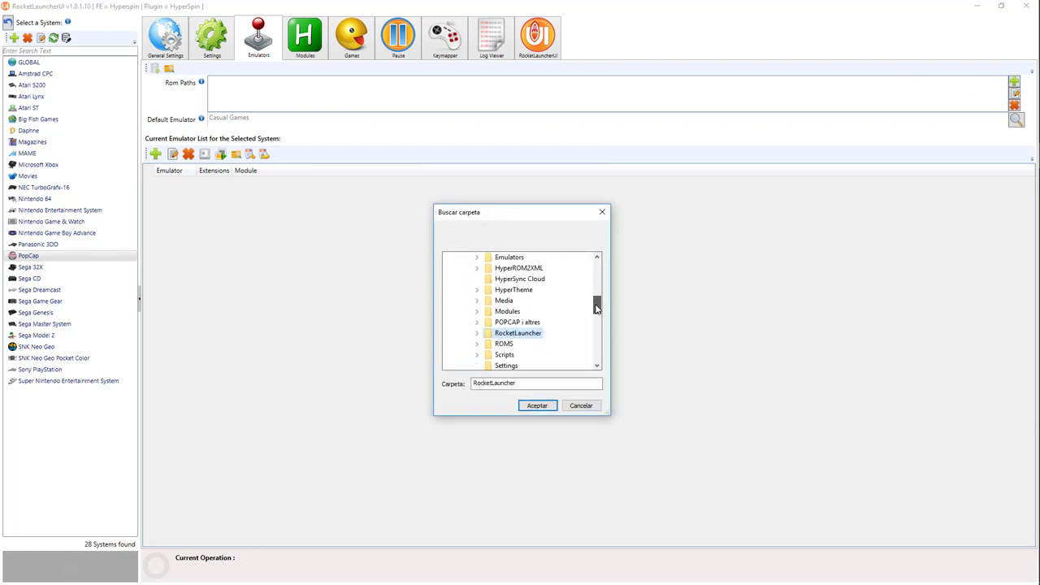
pyautogui.click(508, 343)
pyautogui.click(520, 344)
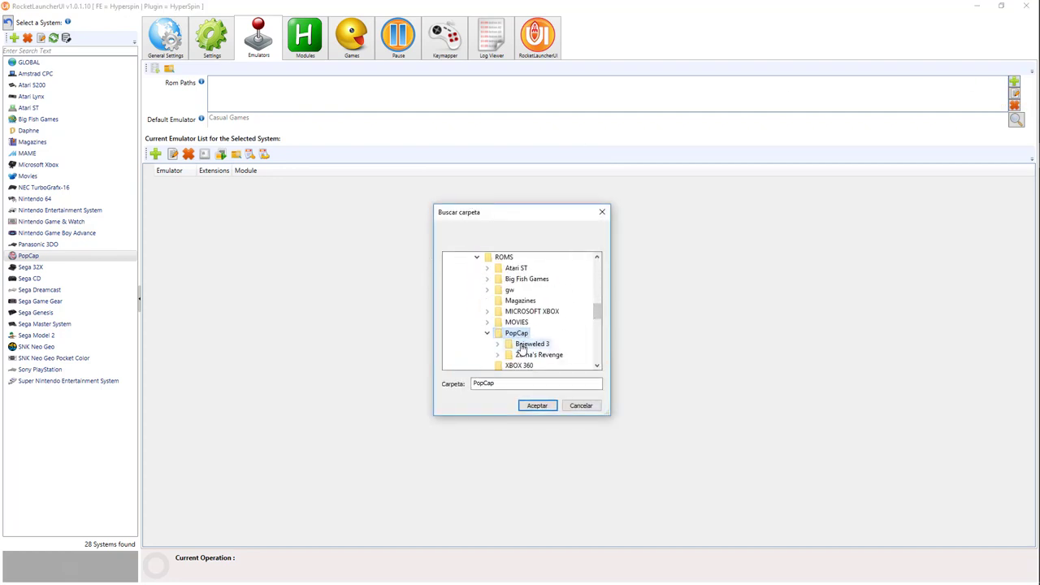
pyautogui.click(535, 407)
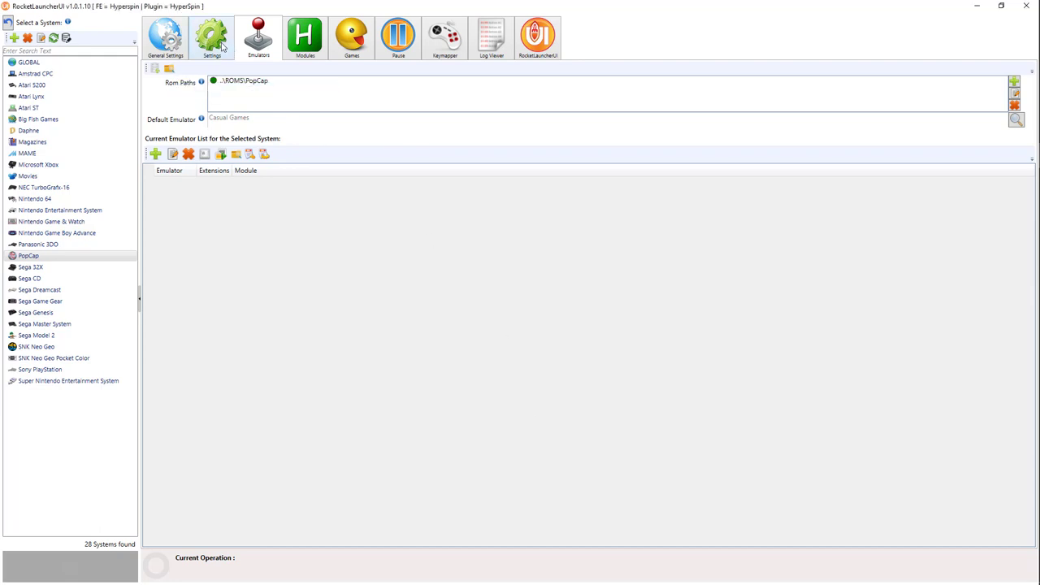
# Step: Set PopCap's Skip Checks setting to False, and return it to Rom and Emu
pyautogui.click(216, 41)
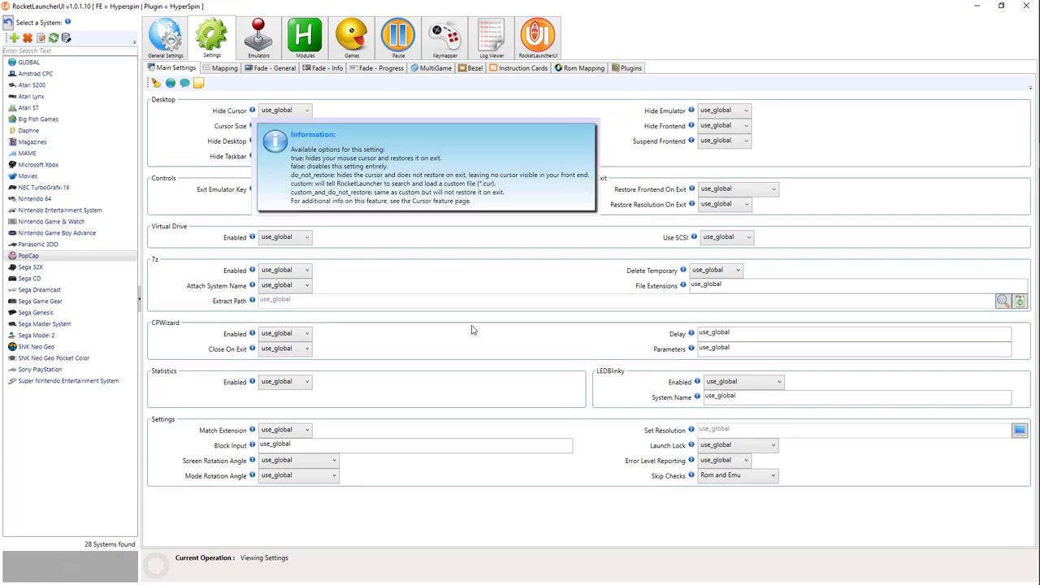
pyautogui.click(772, 477)
pyautogui.click(726, 523)
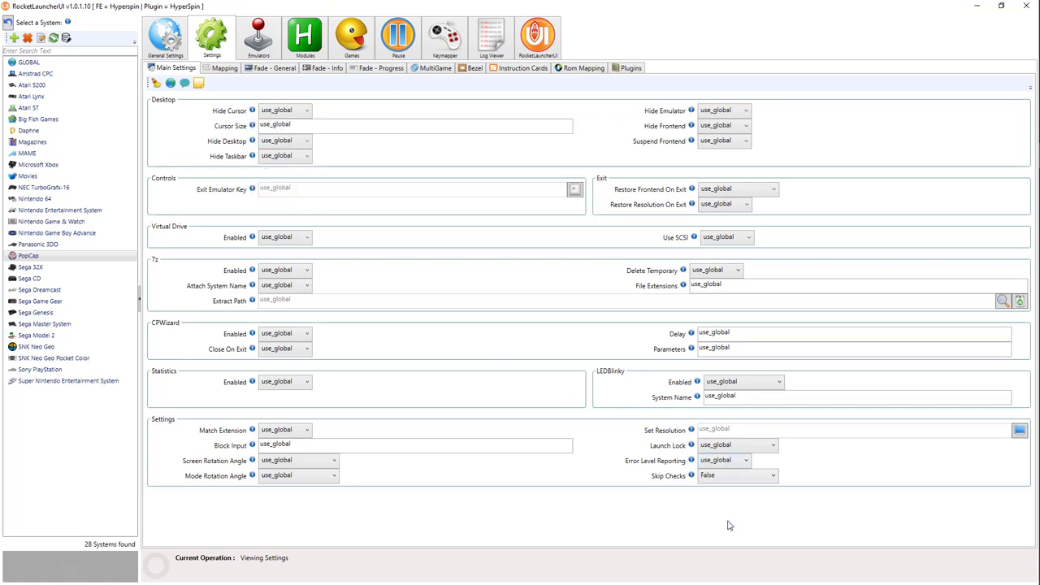
pyautogui.click(774, 480)
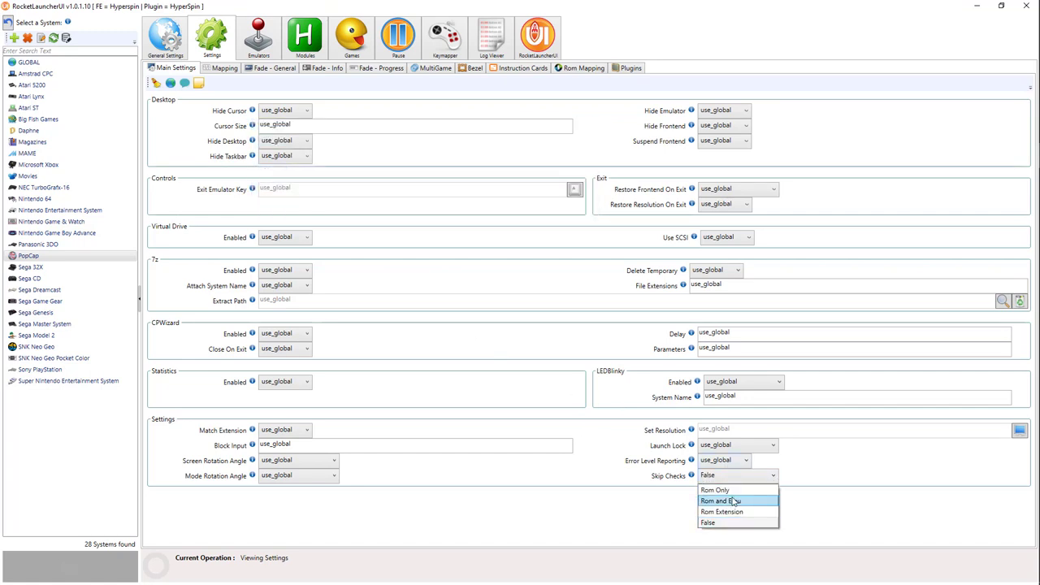
pyautogui.click(733, 500)
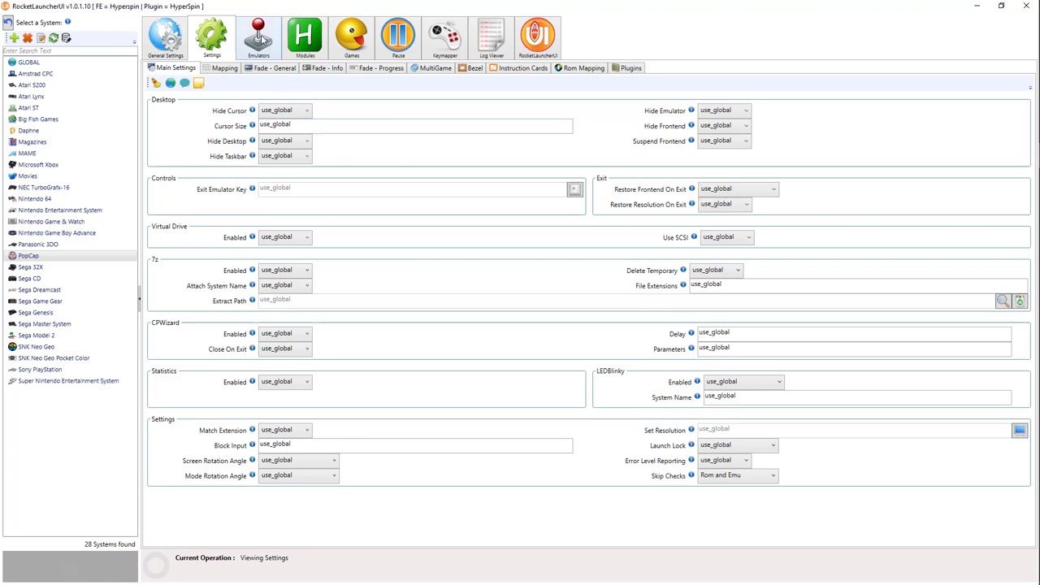
# Step: Open the Casual Games module's global settings for PopCap and delete the Bejeweled 3 entry from the ROM settings
pyautogui.click(304, 38)
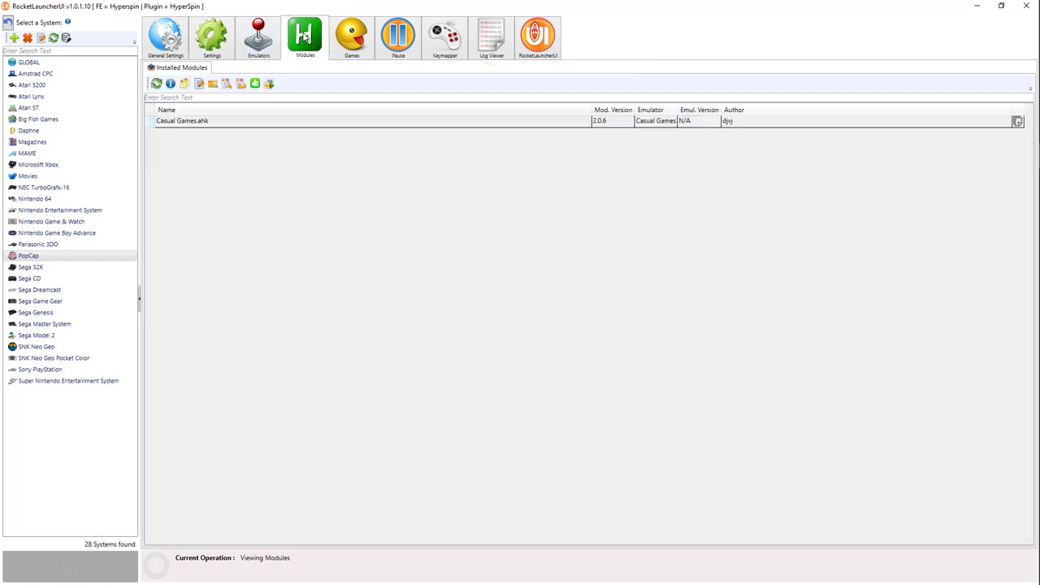
pyautogui.click(213, 123)
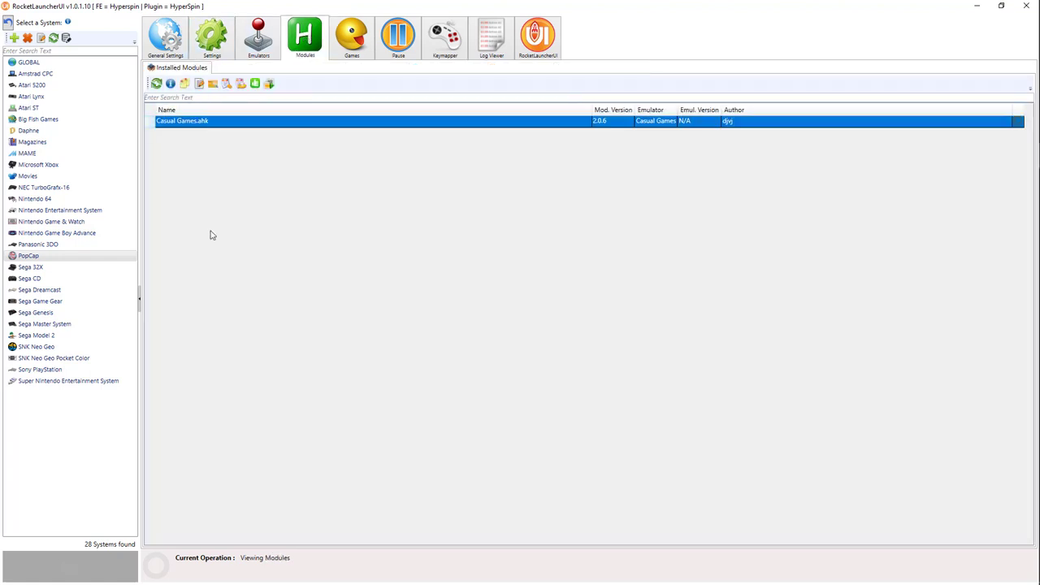
pyautogui.click(227, 84)
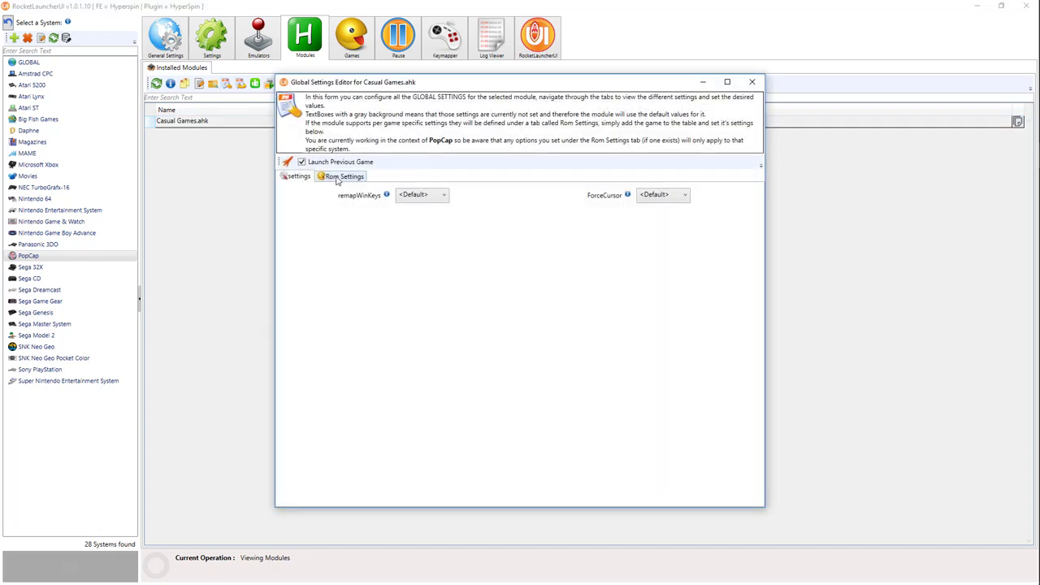
pyautogui.click(349, 177)
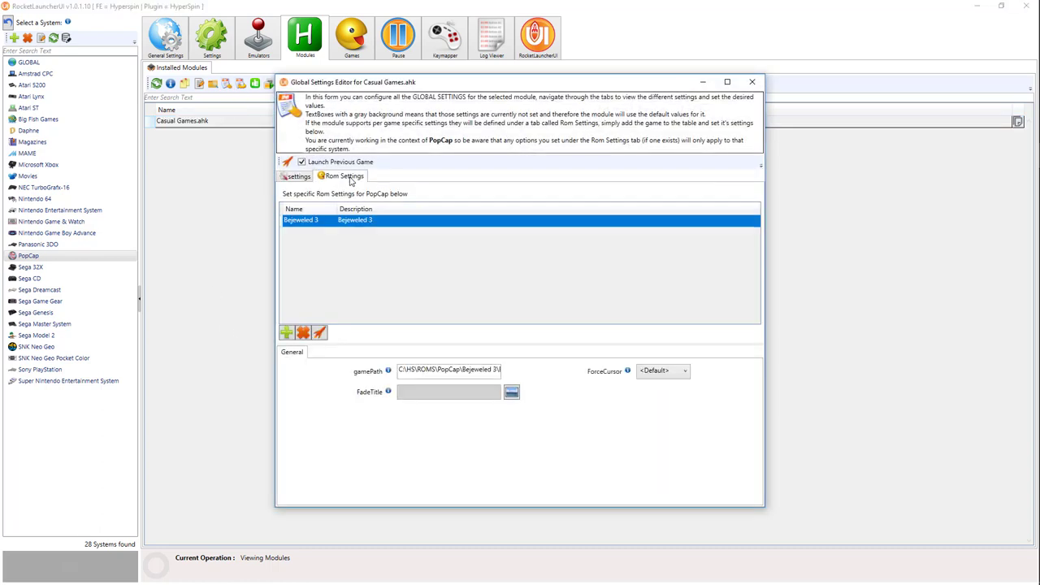
pyautogui.click(302, 333)
pyautogui.click(560, 334)
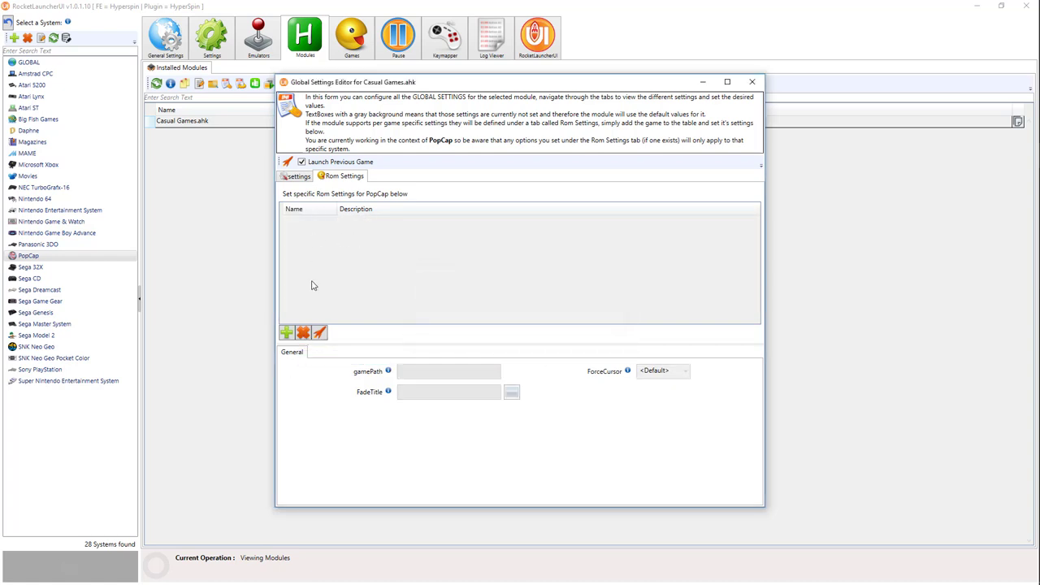
# Step: Add Zuma s Revenge from the PopCap game database to the ROM settings and start editing its gamePath
pyautogui.click(287, 333)
pyautogui.scroll(-20, 429, 347)
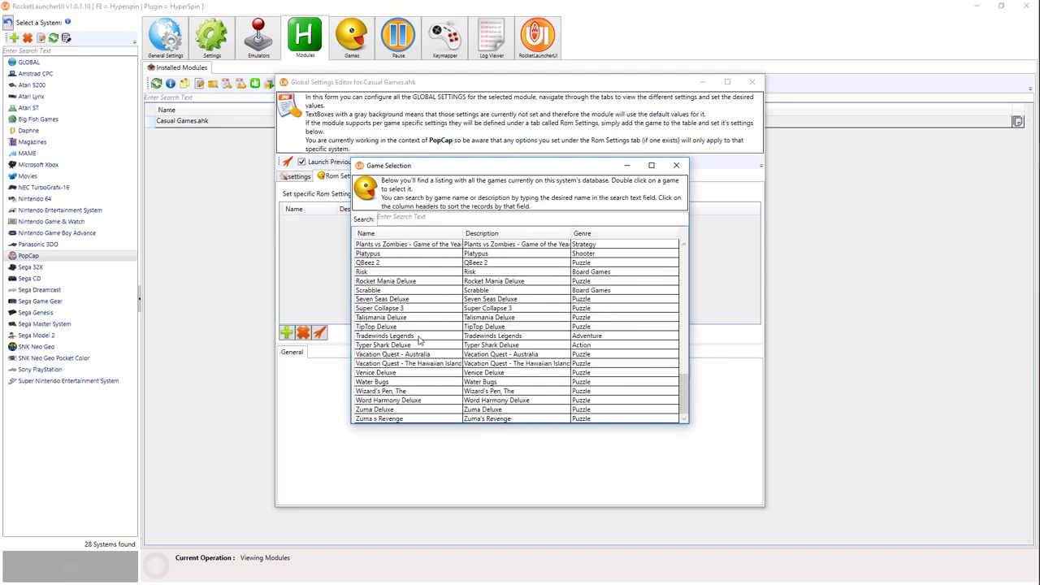
pyautogui.doubleClick(385, 418)
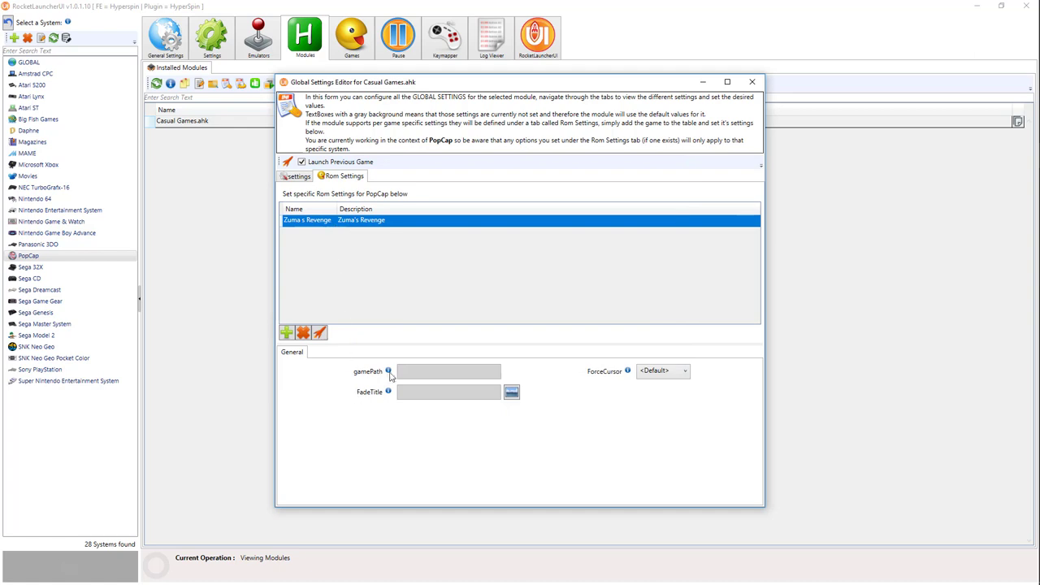
pyautogui.click(427, 370)
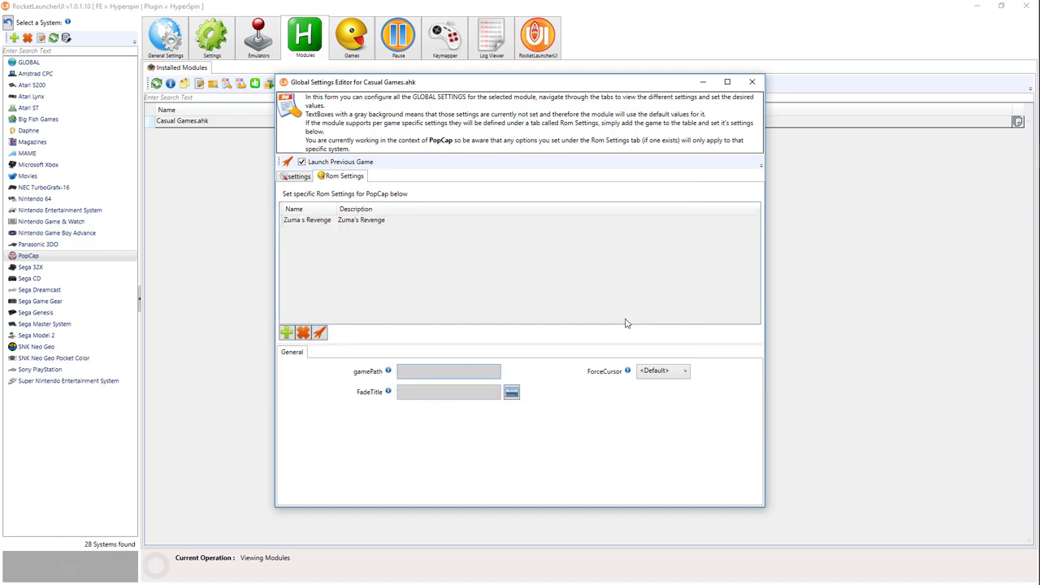
# Step: Switch to File Explorer, locate the Zuma's Revenge folder in ROMS\PopCap, and return to the module settings editor
pyautogui.hotkey('alt', 'Tab')
pyautogui.hotkey('alt', 'Tab')
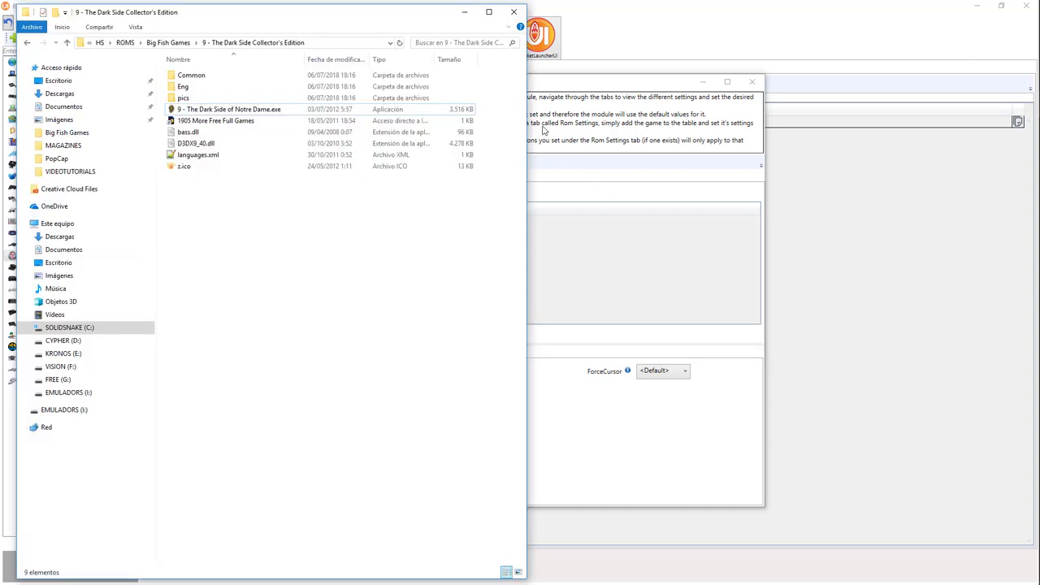
pyautogui.click(126, 43)
pyautogui.doubleClick(192, 144)
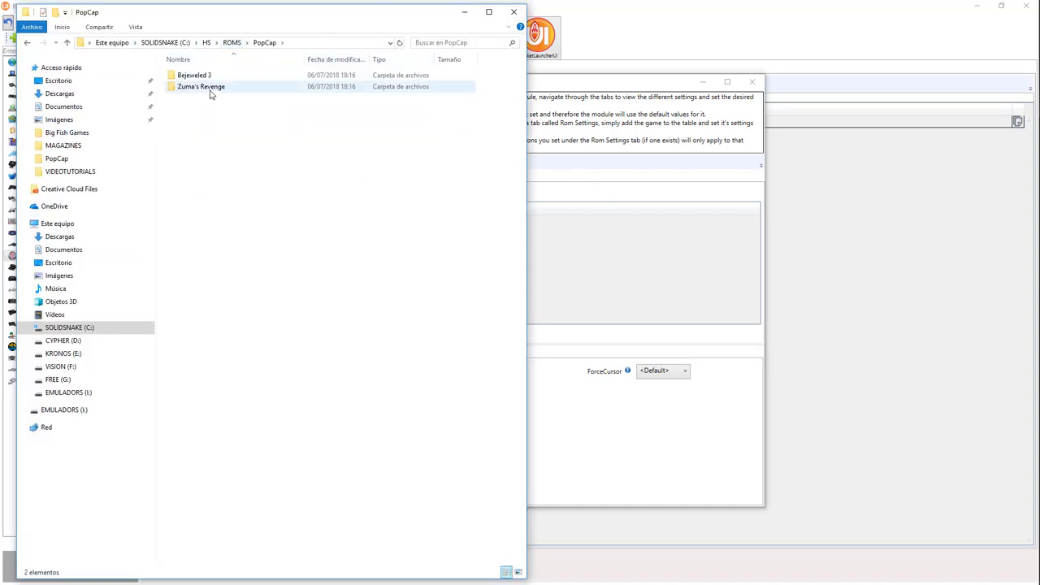
pyautogui.click(195, 91)
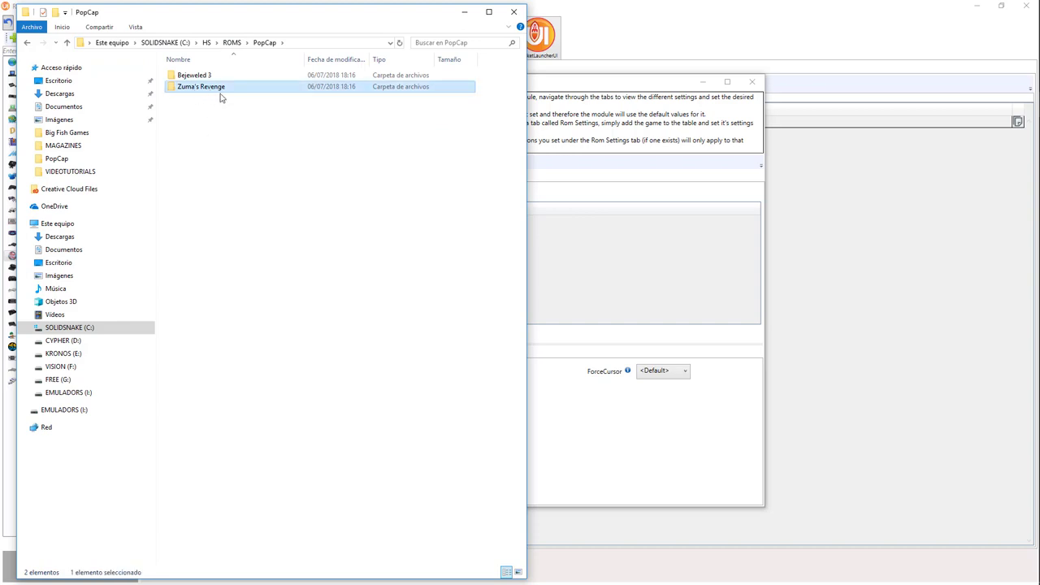
pyautogui.moveTo(197, 92)
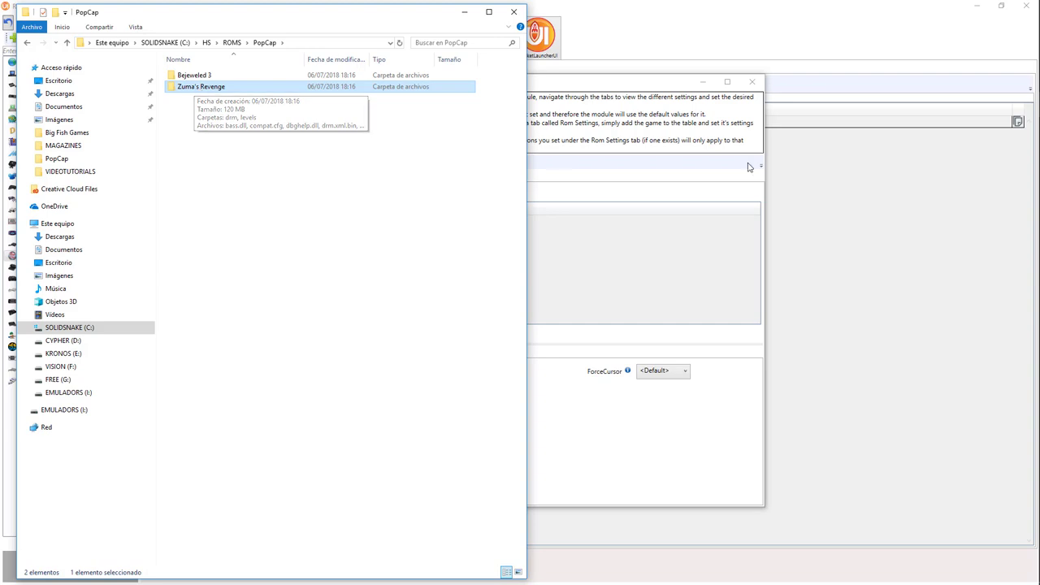
pyautogui.click(724, 171)
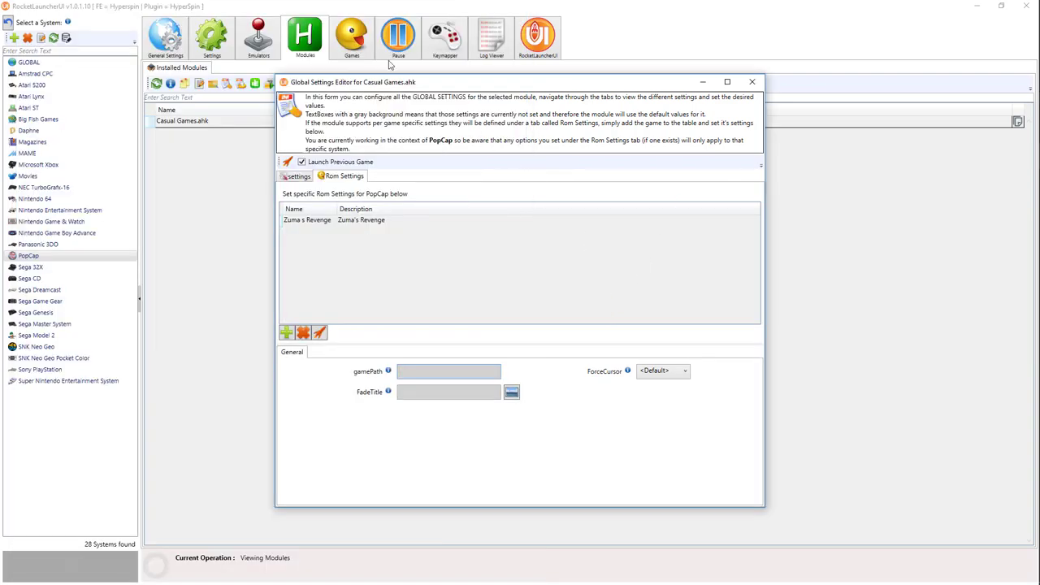
# Step: Close the module settings editor, run the PopCap system audit, and select Zuma s Revenge in the game list
pyautogui.click(752, 82)
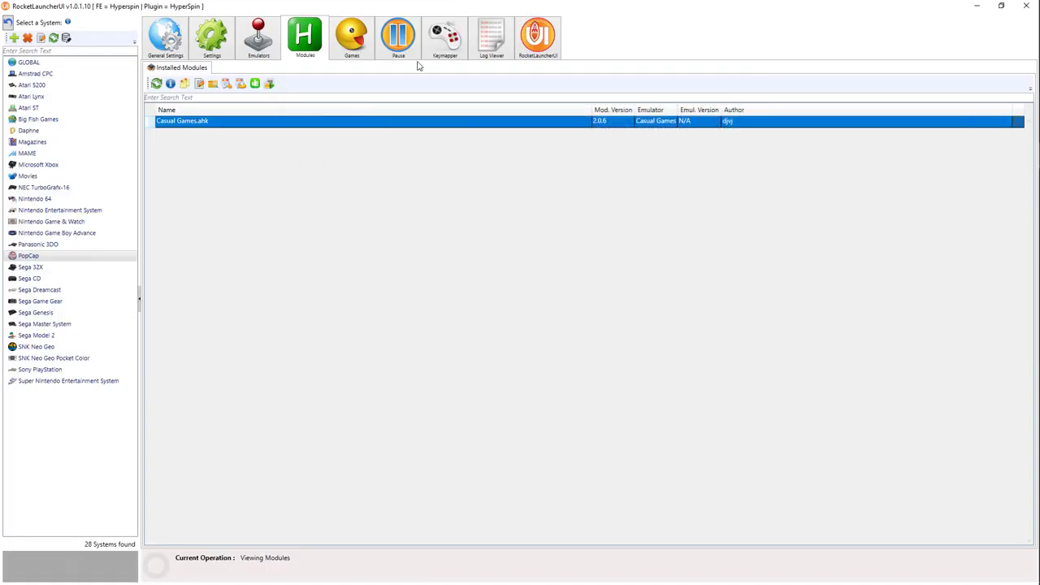
pyautogui.click(352, 37)
pyautogui.click(170, 83)
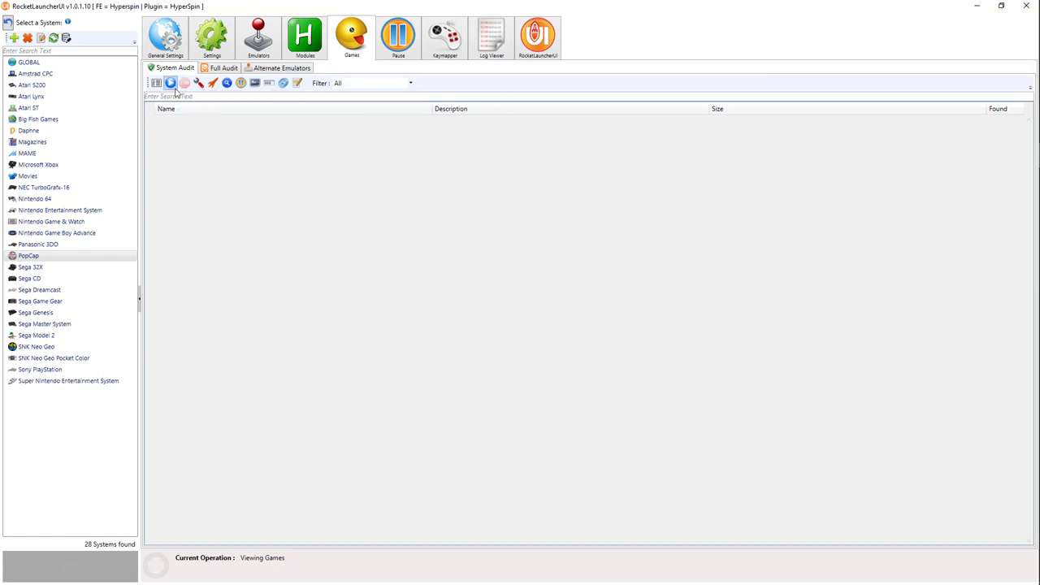
pyautogui.scroll(-15, 325, 284)
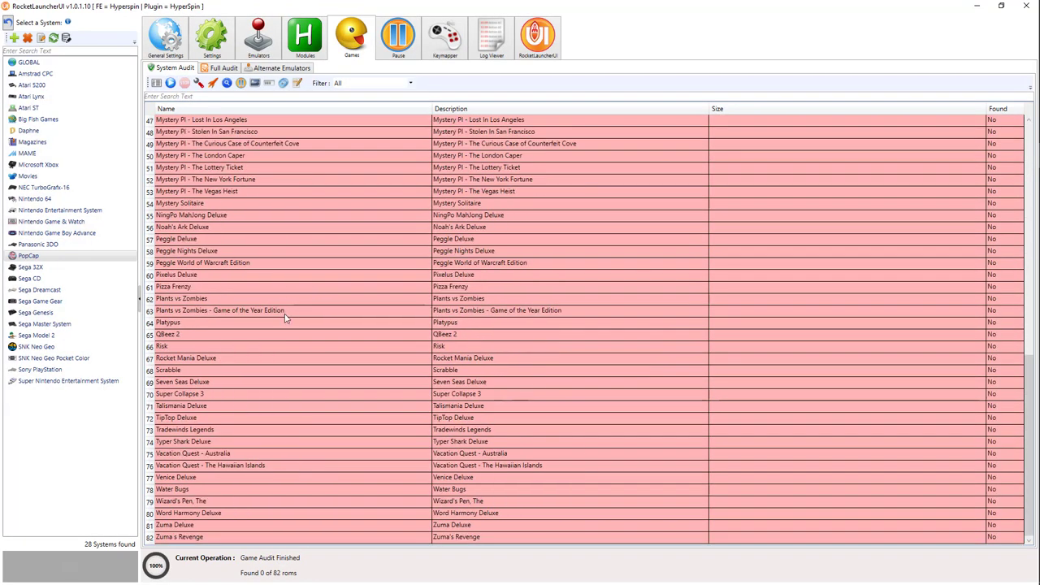
pyautogui.click(185, 539)
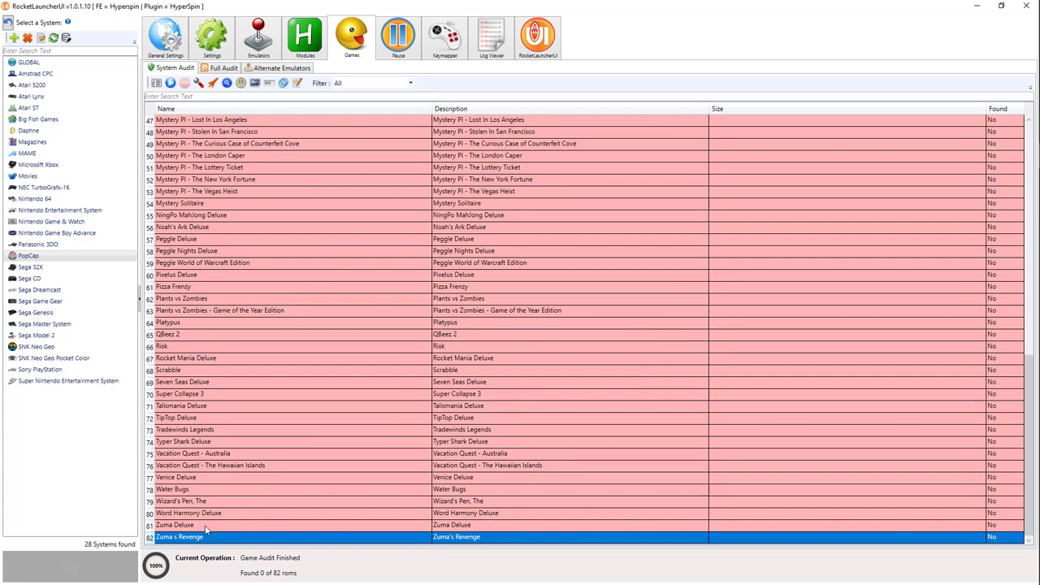
# Step: Switch to File Explorer, rename the Zuma's Revenge folder in ROMS\PopCap as Zuma s Revenge, and return to RocketLauncherUI
pyautogui.hotkey('alt', 'Tab')
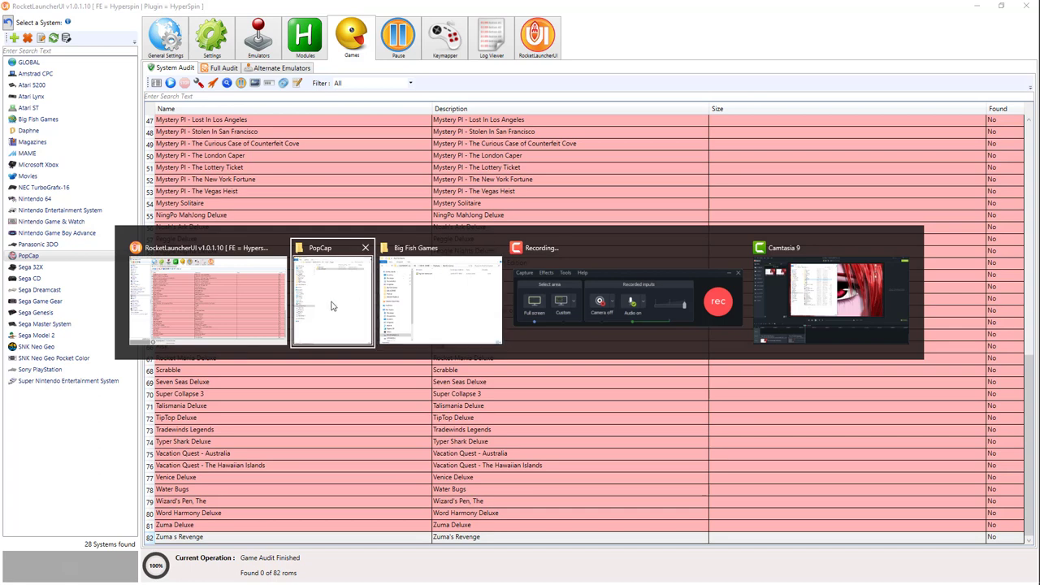
pyautogui.click(333, 303)
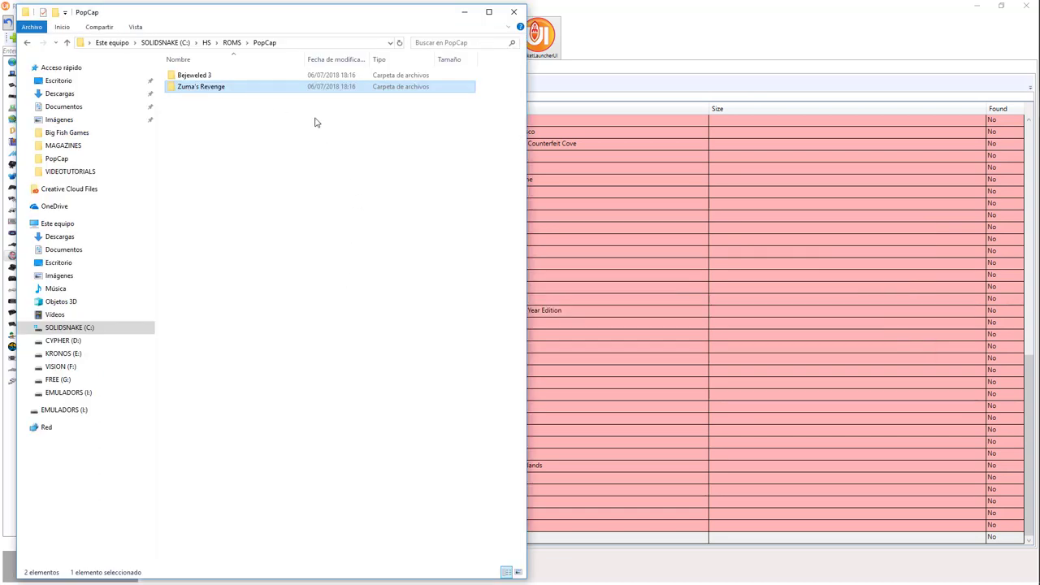
pyautogui.press('F2')
pyautogui.press('Right')
pyautogui.press('Left')
pyautogui.press('Left')
pyautogui.press('Left')
pyautogui.press('Left')
pyautogui.press('Left')
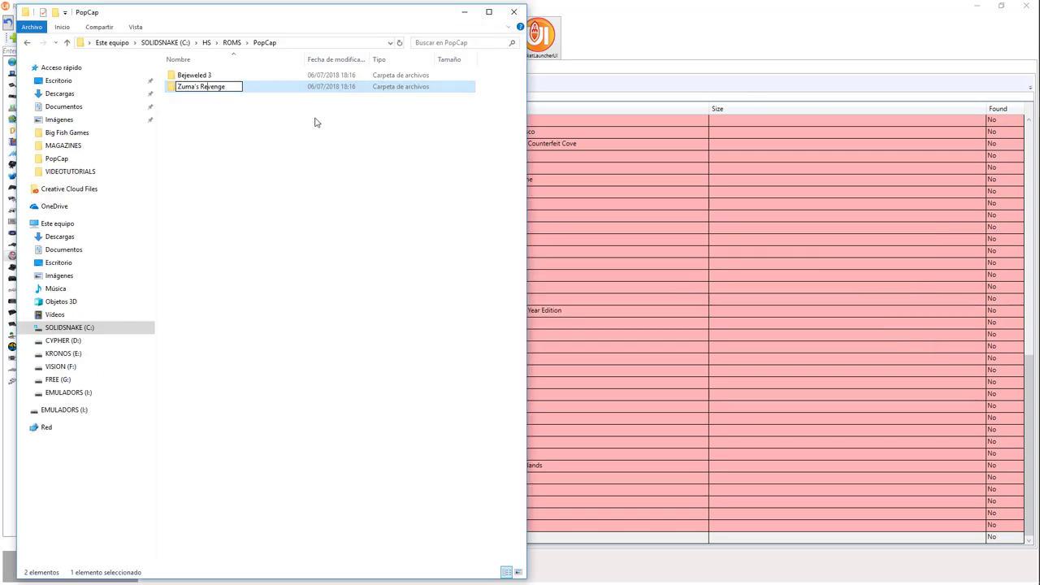
pyautogui.press('Delete')
pyautogui.press('Return')
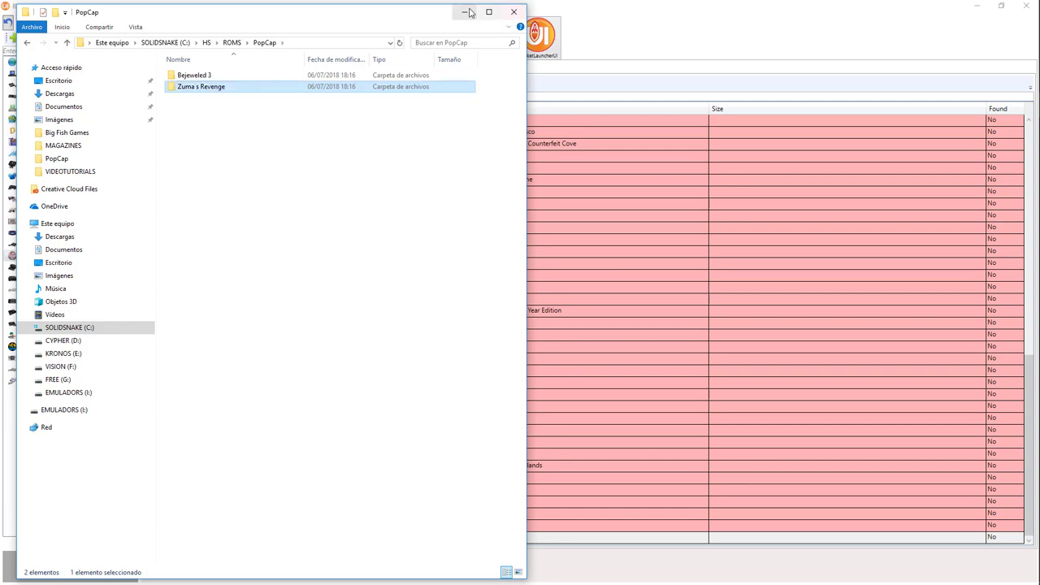
pyautogui.click(513, 14)
# Step: Rerun the PopCap audit and compare the Zuma s Revenge entry with the game folder's name in File Explorer
pyautogui.click(171, 84)
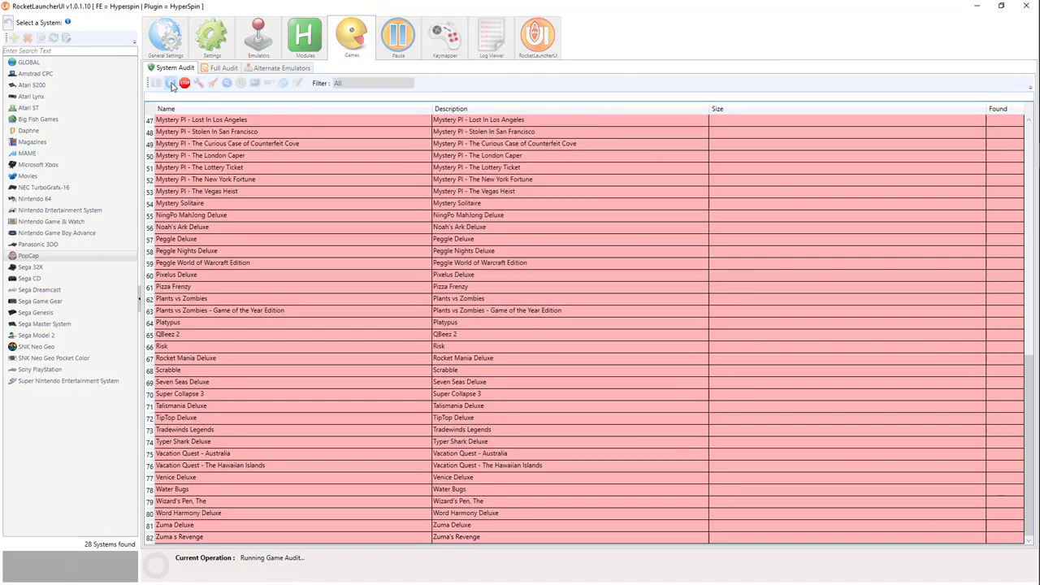
pyautogui.click(227, 538)
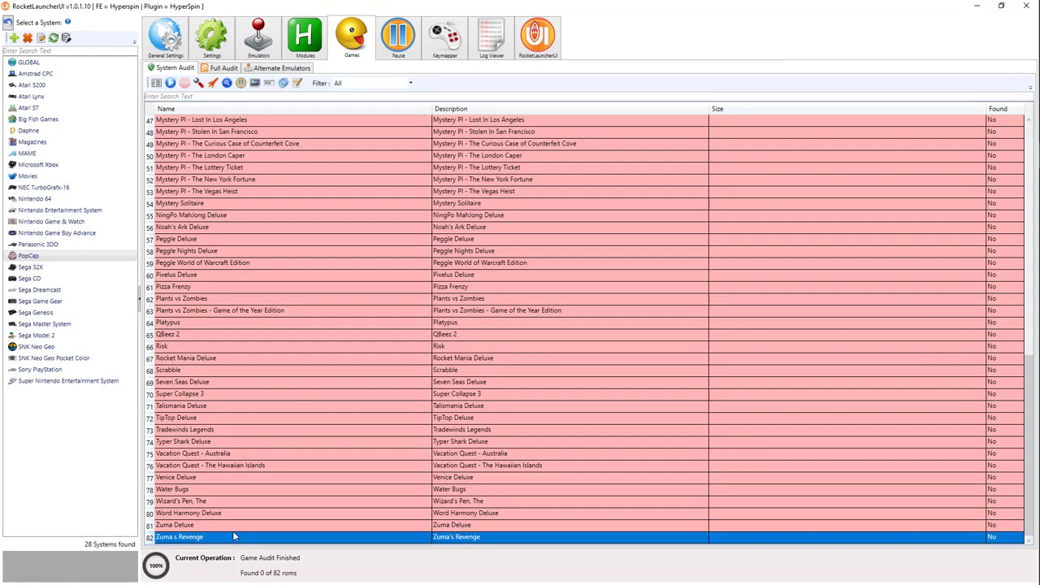
pyautogui.click(232, 527)
pyautogui.click(235, 540)
pyautogui.hotkey('alt', 'Tab')
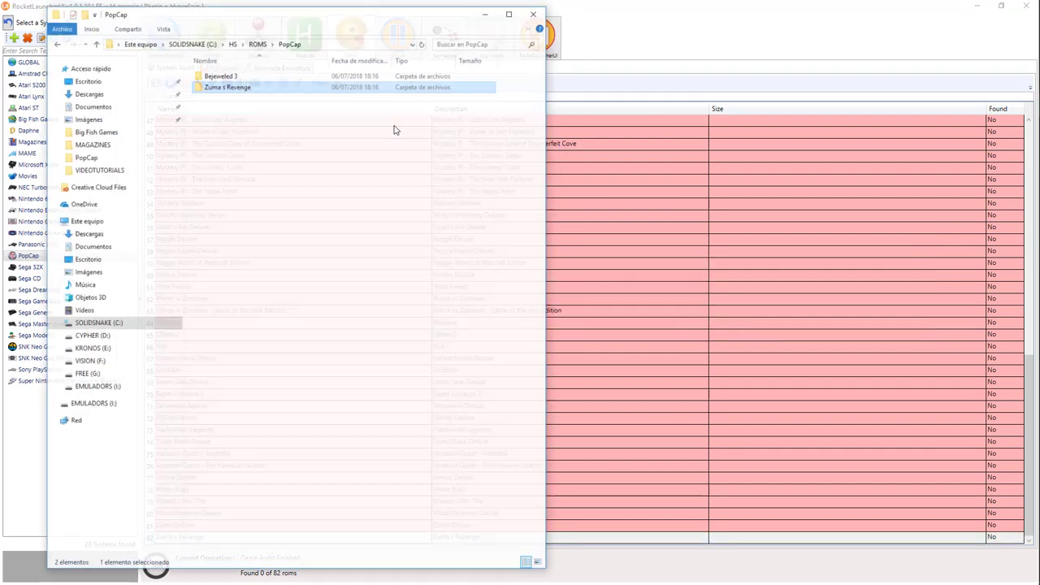
pyautogui.hotkey('alt', 'Tab')
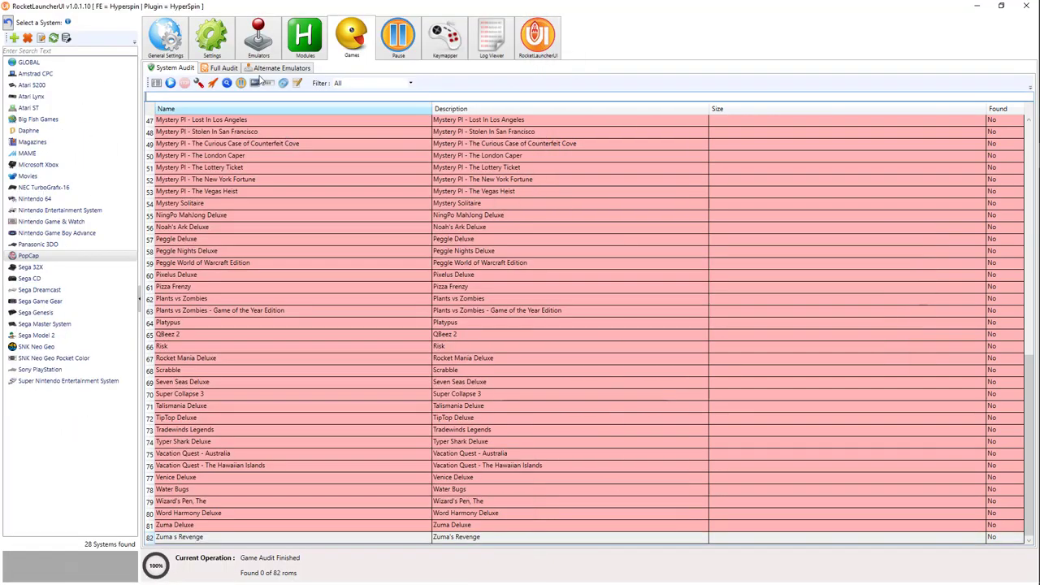
# Step: Reopen the Casual Games module's global settings and add Zuma s Revenge from the PopCap game database to the ROM settings
pyautogui.click(301, 48)
pyautogui.click(227, 121)
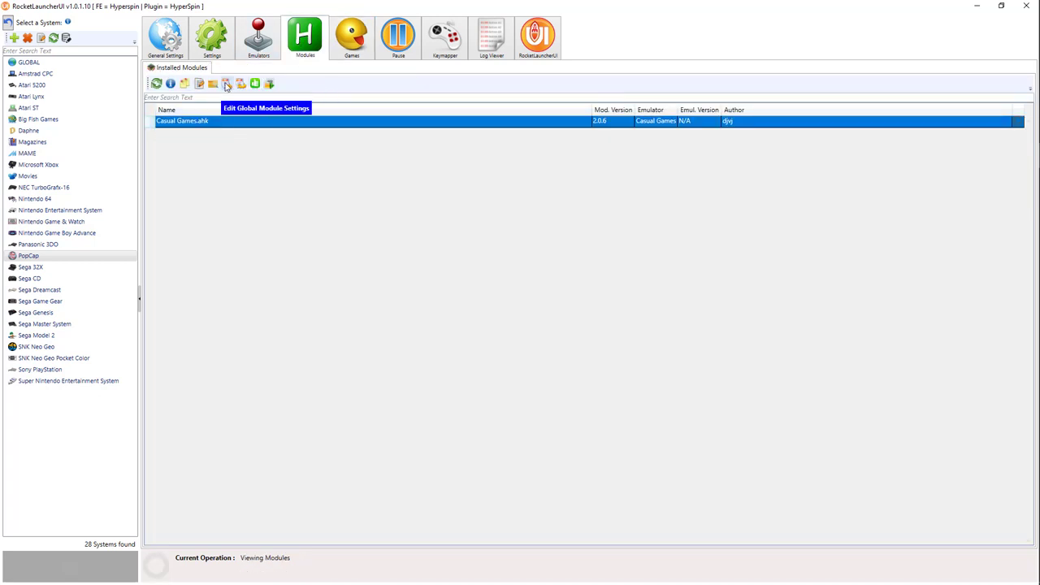
pyautogui.click(227, 83)
pyautogui.click(344, 176)
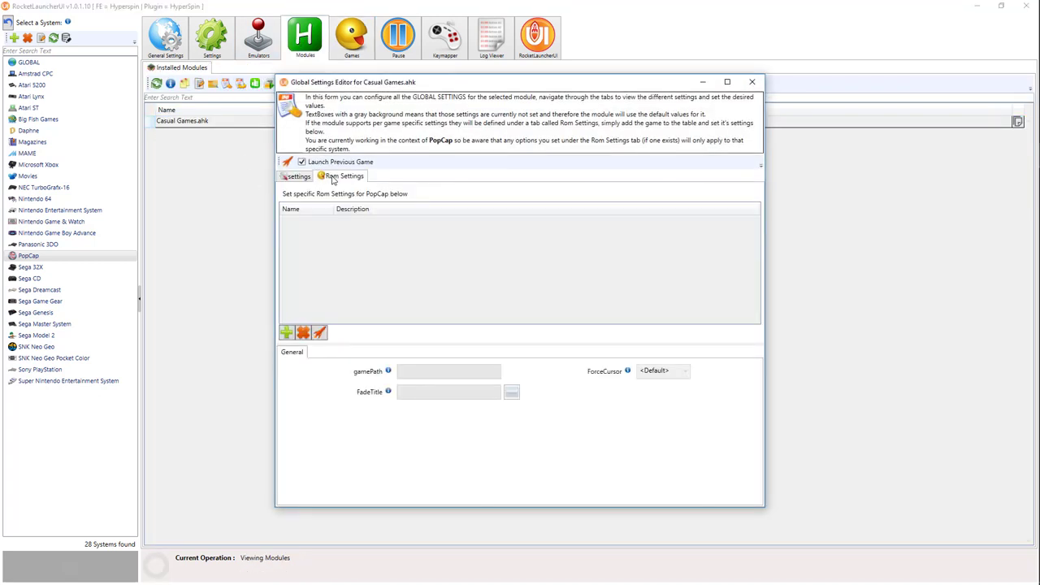
pyautogui.click(286, 333)
pyautogui.scroll(-15, 435, 351)
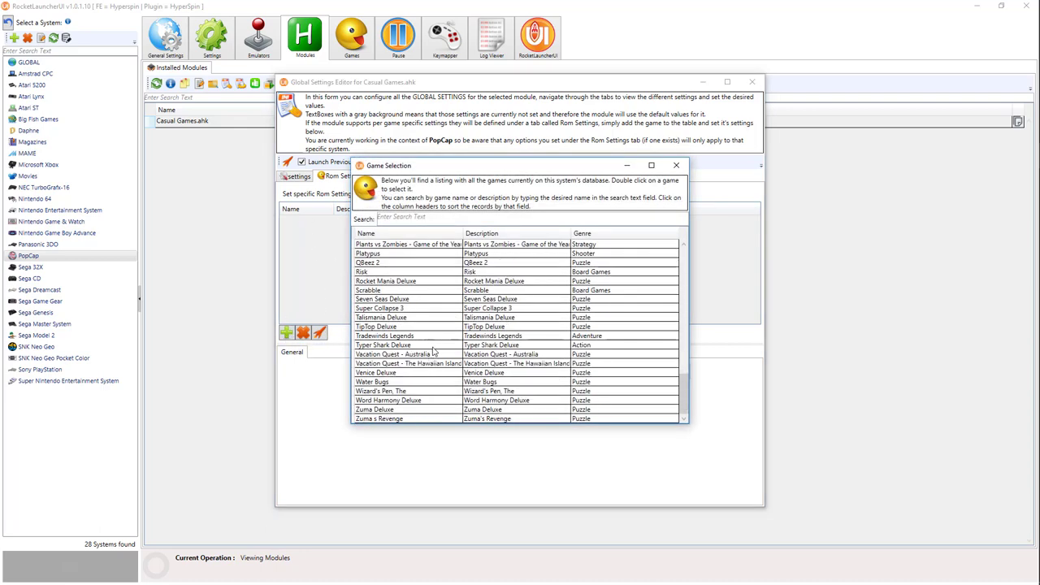
pyautogui.doubleClick(382, 419)
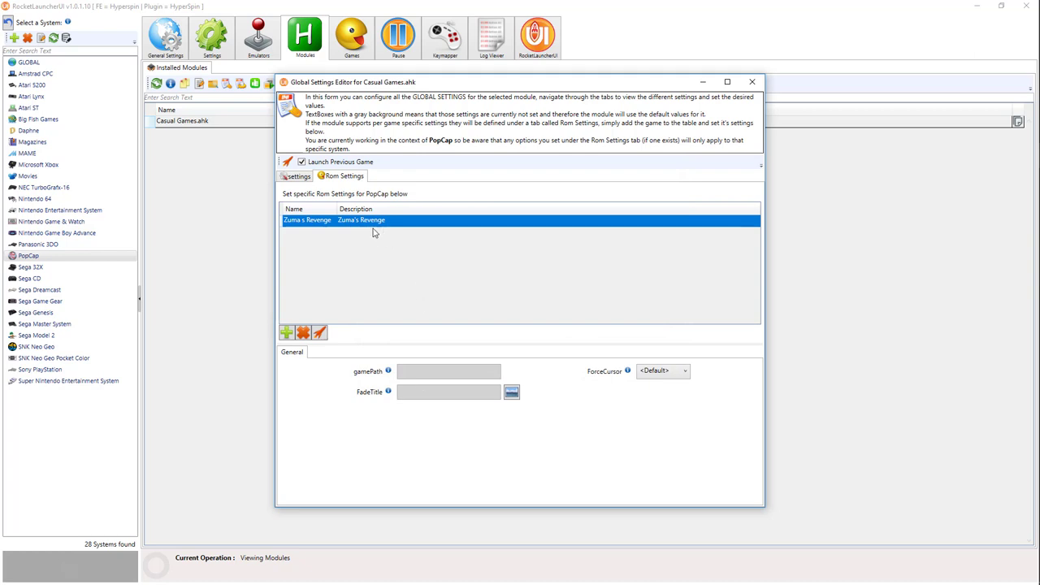
# Step: Switch to File Explorer, open the Zuma s Revenge folder, and copy its path C:\HS\ROMS\PopCap\Zuma s Revenge
pyautogui.click(449, 373)
pyautogui.hotkey('alt', 'Tab')
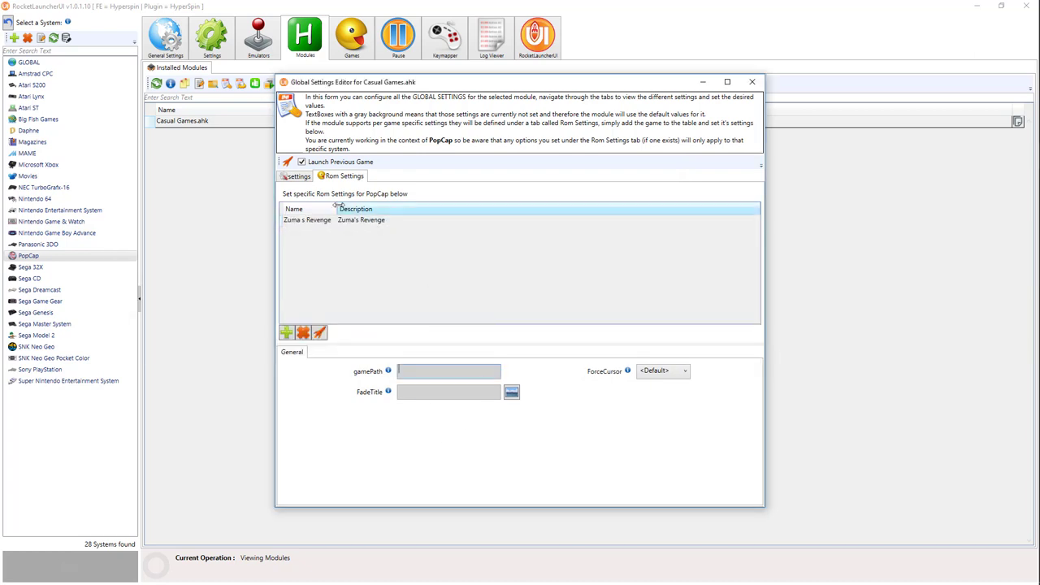
pyautogui.hotkey('alt', 'Tab')
pyautogui.click(412, 240)
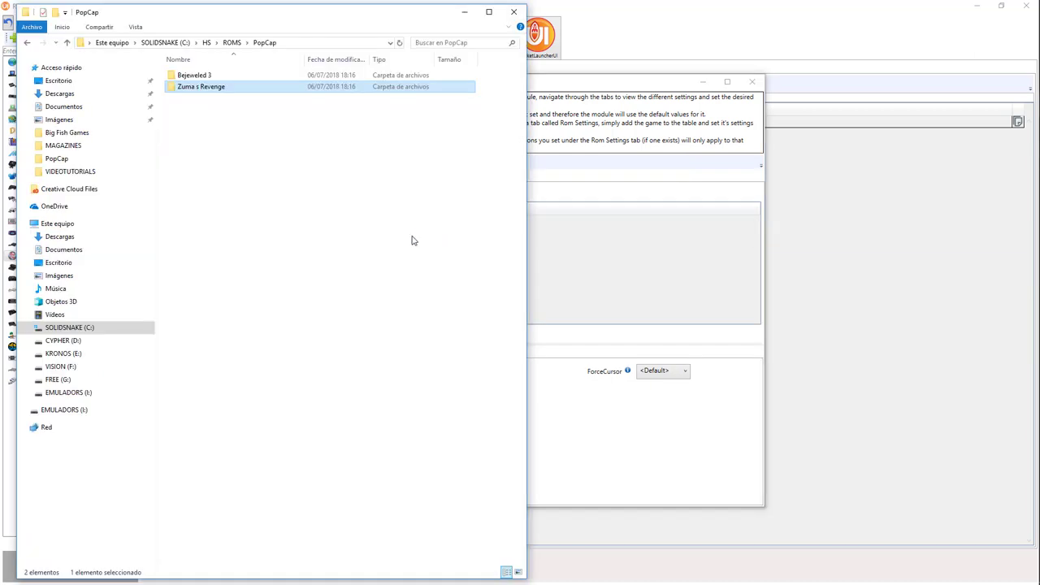
pyautogui.doubleClick(193, 87)
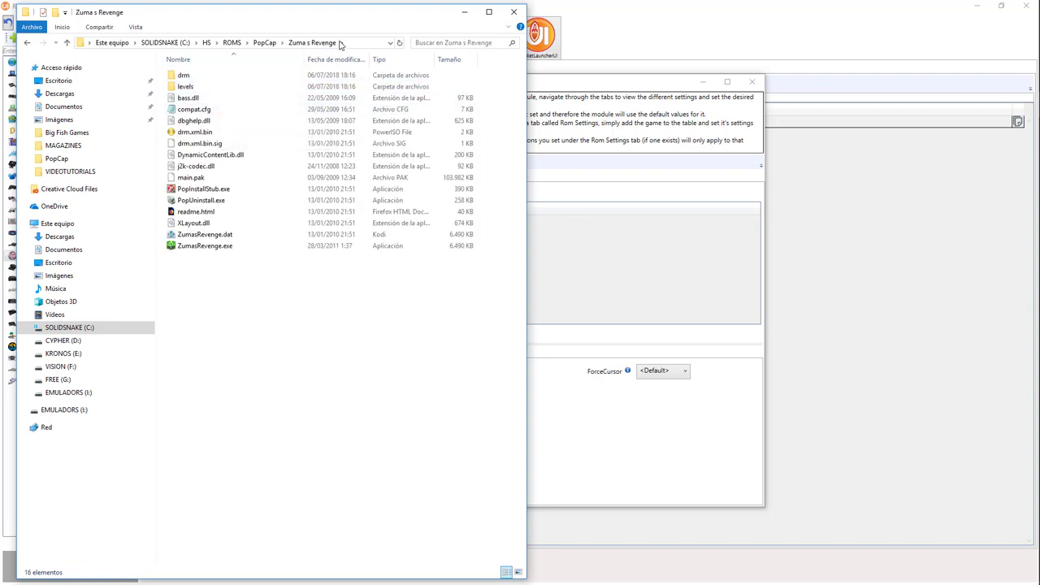
pyautogui.click(363, 45)
pyautogui.hotkey('ctrl', 'c')
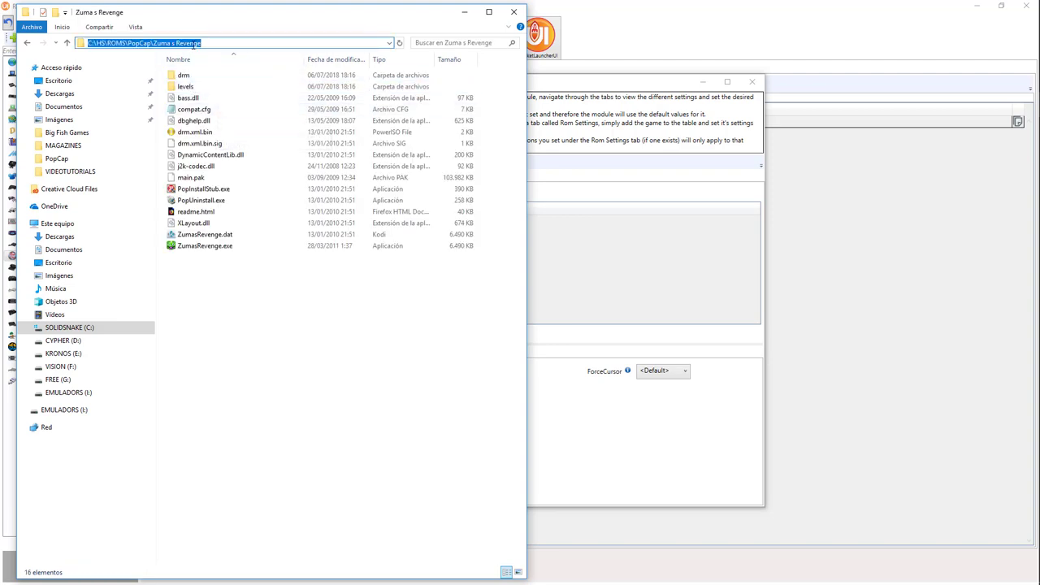
pyautogui.rightClick(193, 46)
pyautogui.click(246, 82)
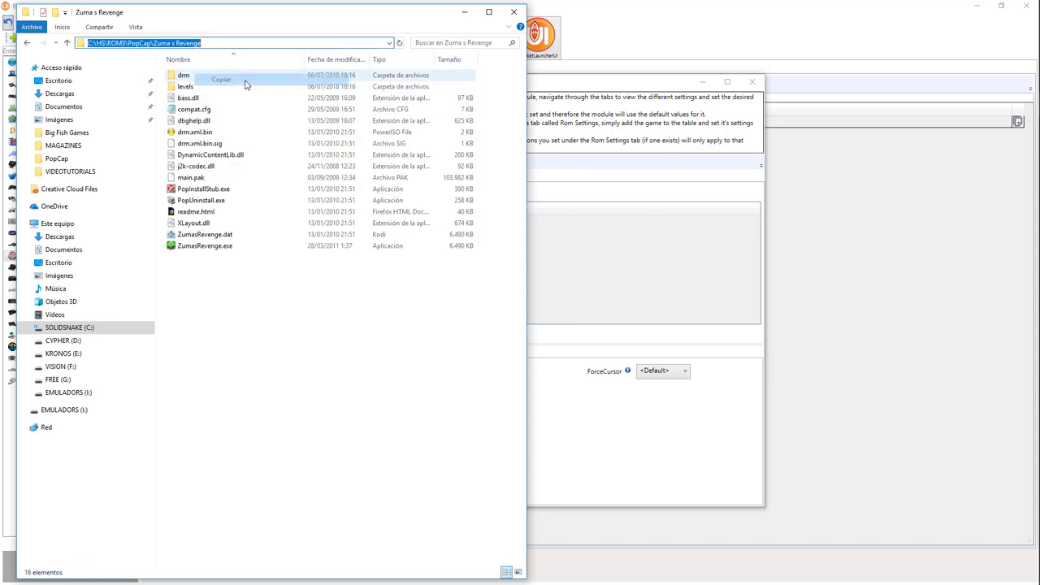
# Step: Return to the module settings editor and set the Zuma s Revenge gamePath to C:\HS\ROMS\PopCap\Zuma s Revenge\
pyautogui.click(528, 358)
pyautogui.rightClick(425, 372)
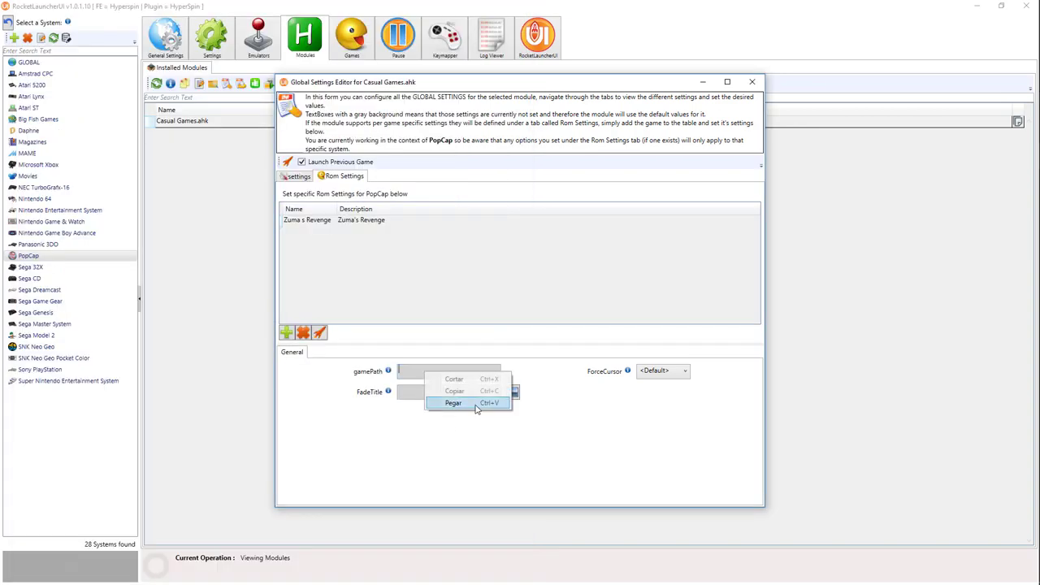
pyautogui.click(454, 403)
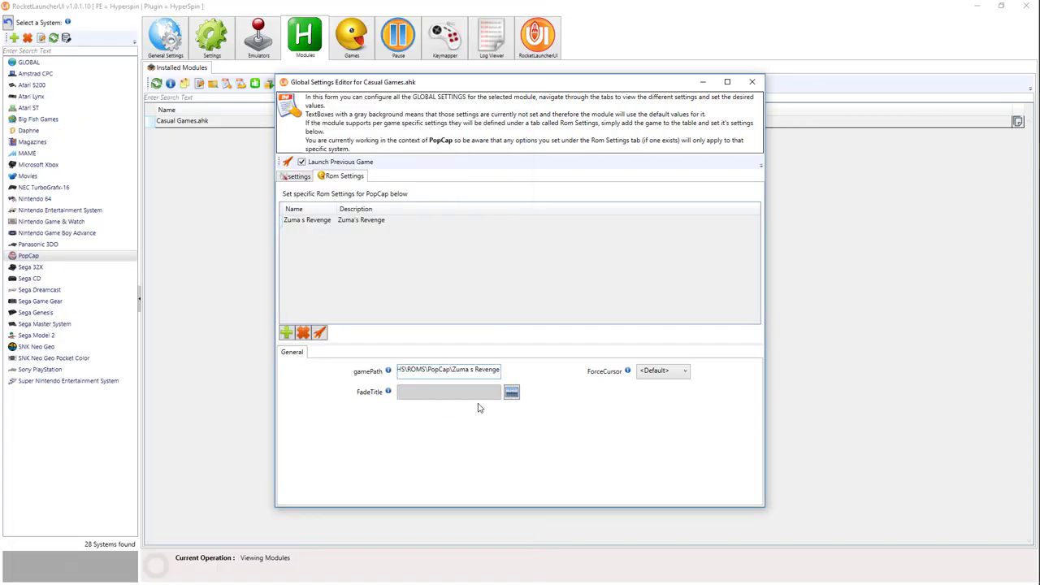
pyautogui.write('\\')
# Step: Switch to File Explorer and copy the full file name ZumasRevenge.exe from the Zuma s Revenge folder
pyautogui.hotkey('alt', 'Tab')
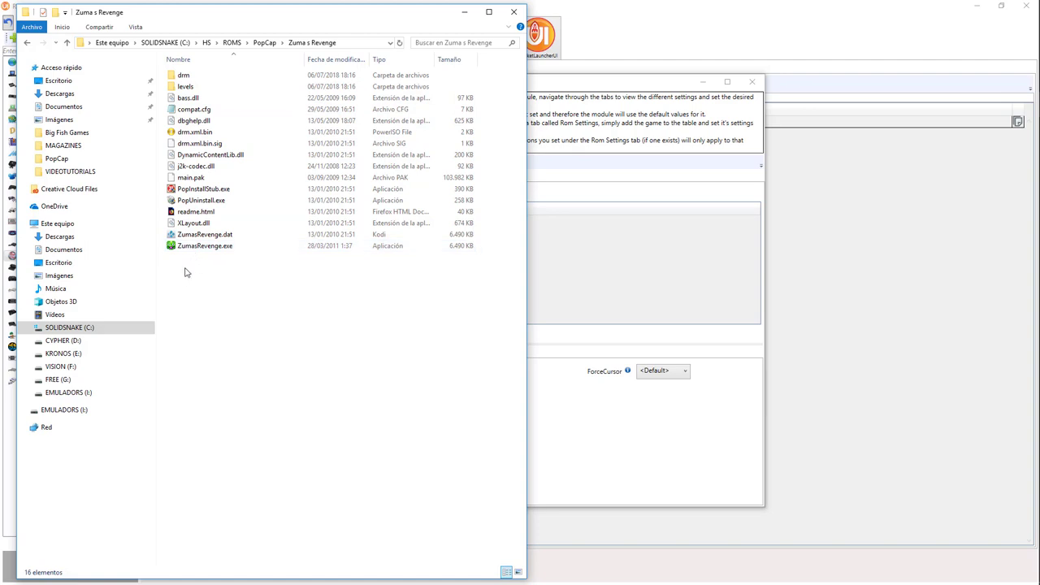
pyautogui.click(200, 246)
pyautogui.press('F2')
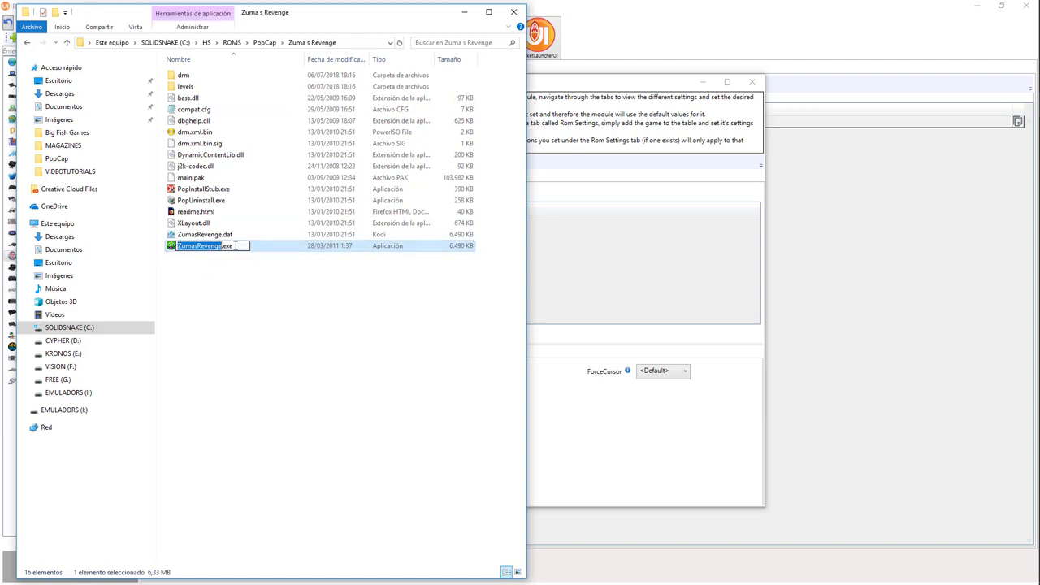
pyautogui.click(235, 245)
pyautogui.moveTo(236, 245); pyautogui.dragTo(186, 246)
pyautogui.rightClick(194, 250)
pyautogui.click(243, 293)
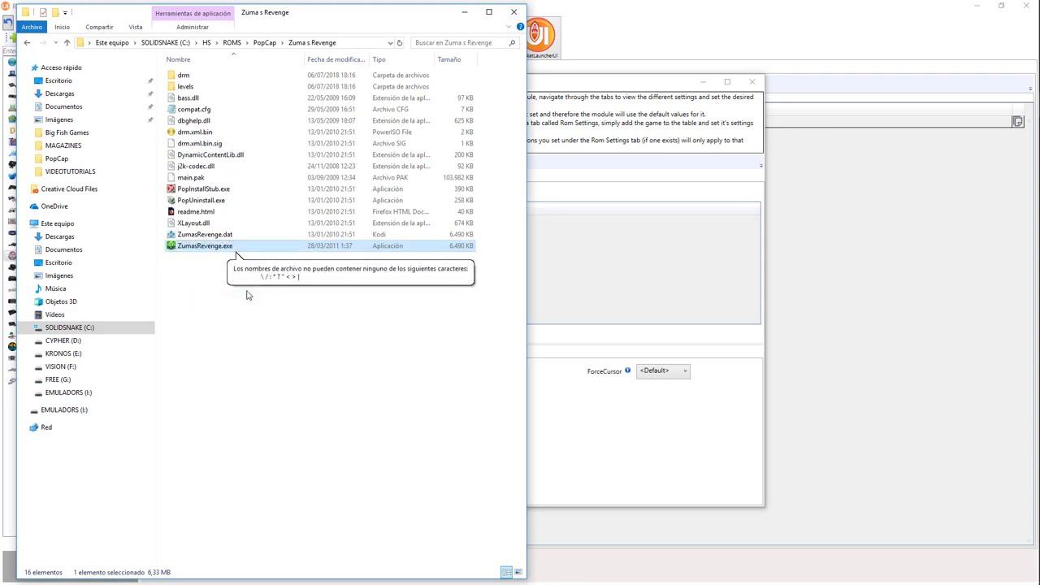
pyautogui.click(234, 246)
pyautogui.click(235, 246)
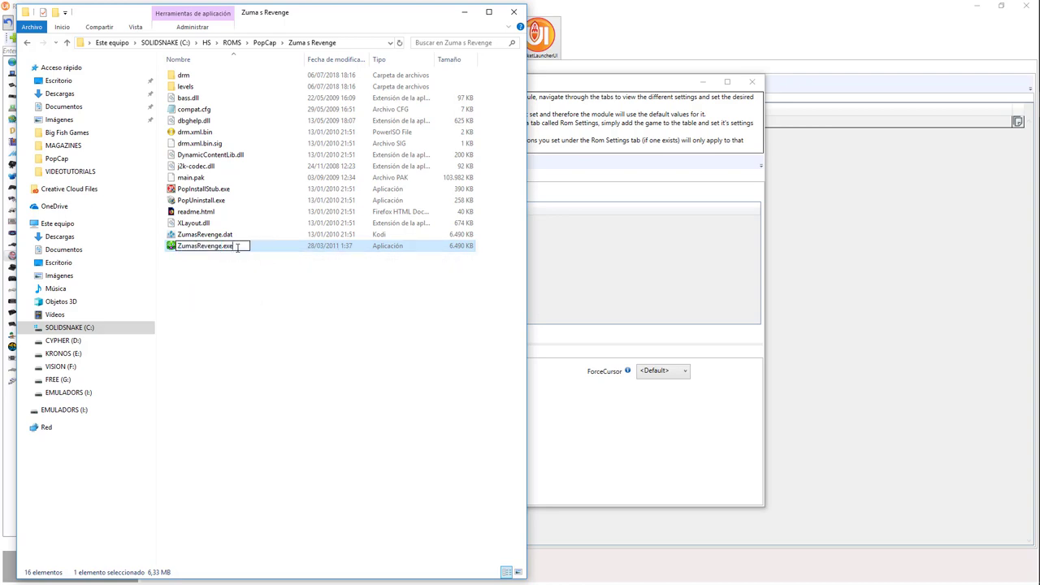
pyautogui.moveTo(235, 246); pyautogui.dragTo(183, 250)
pyautogui.rightClick(182, 249)
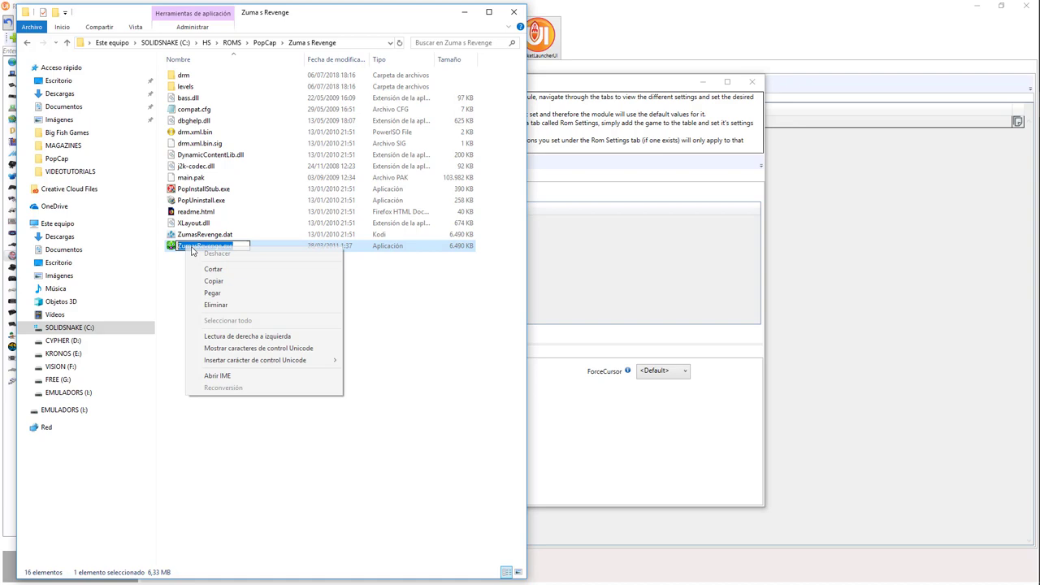
pyautogui.click(236, 284)
# Step: Return to the module settings editor, append ZumasRevenge.exe to the gamePath, and close the editor
pyautogui.click(568, 412)
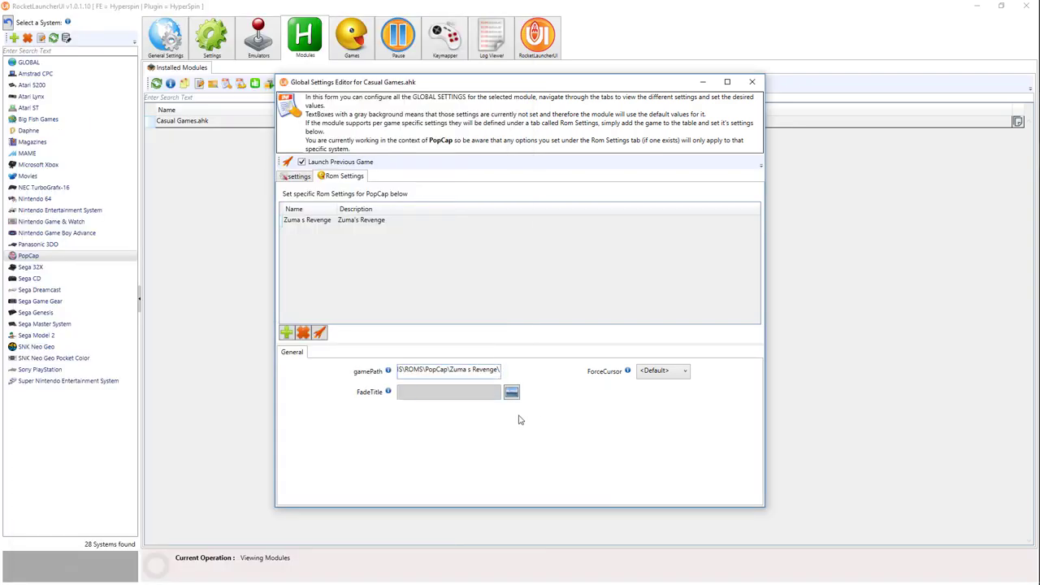
pyautogui.write('ZumasRevenge.exe')
pyautogui.click(752, 82)
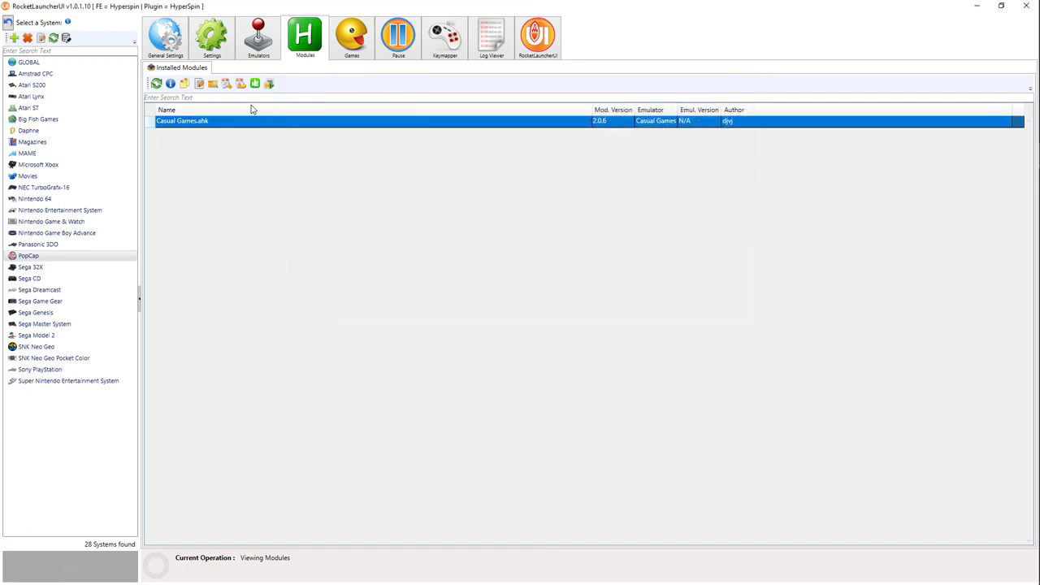
# Step: Run the PopCap game audit and launch Zuma s Revenge from the game list
pyautogui.click(352, 40)
pyautogui.click(156, 83)
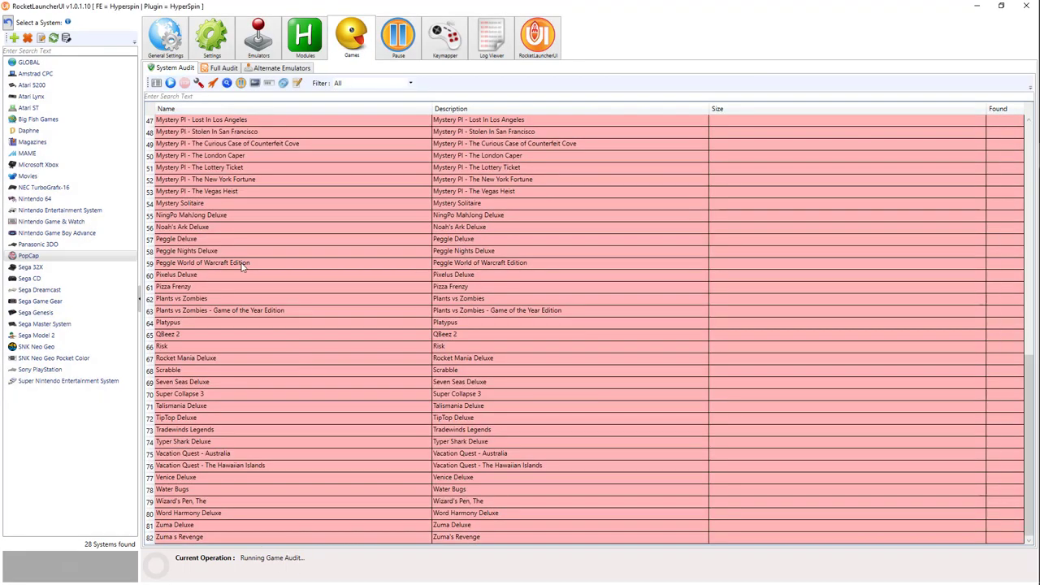
pyautogui.click(226, 539)
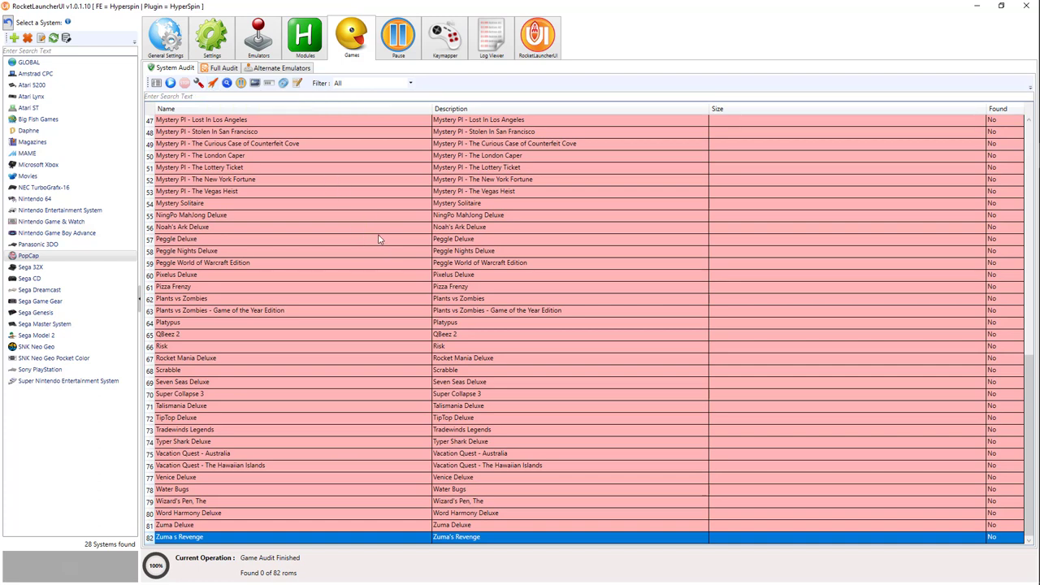
pyautogui.click(216, 86)
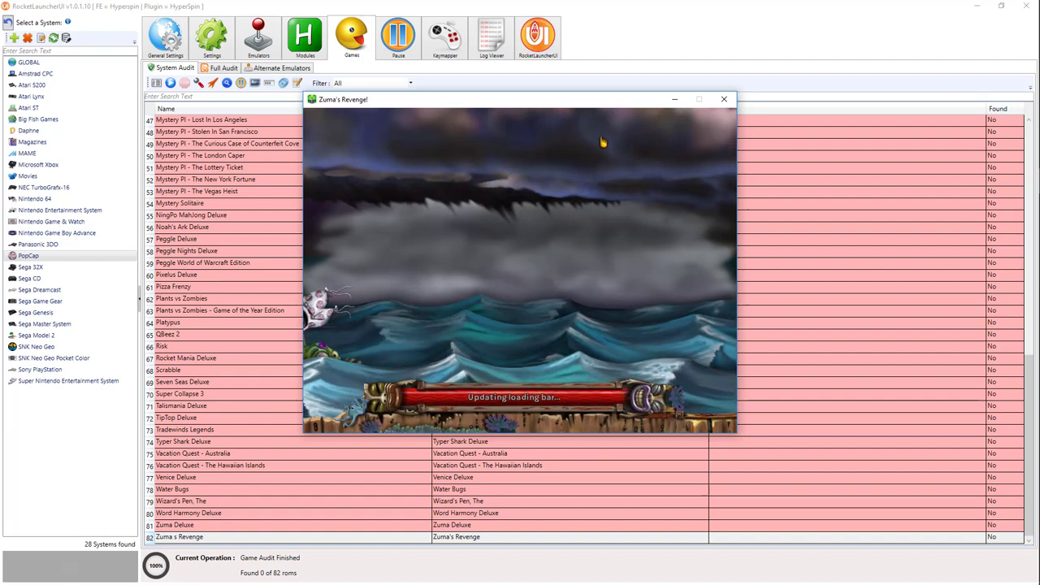
# Step: Switch among the open windows to bring the running Zuma's Revenge game to the foreground
pyautogui.hotkey('alt', 'Tab')
pyautogui.hotkey('alt', 'Tab')
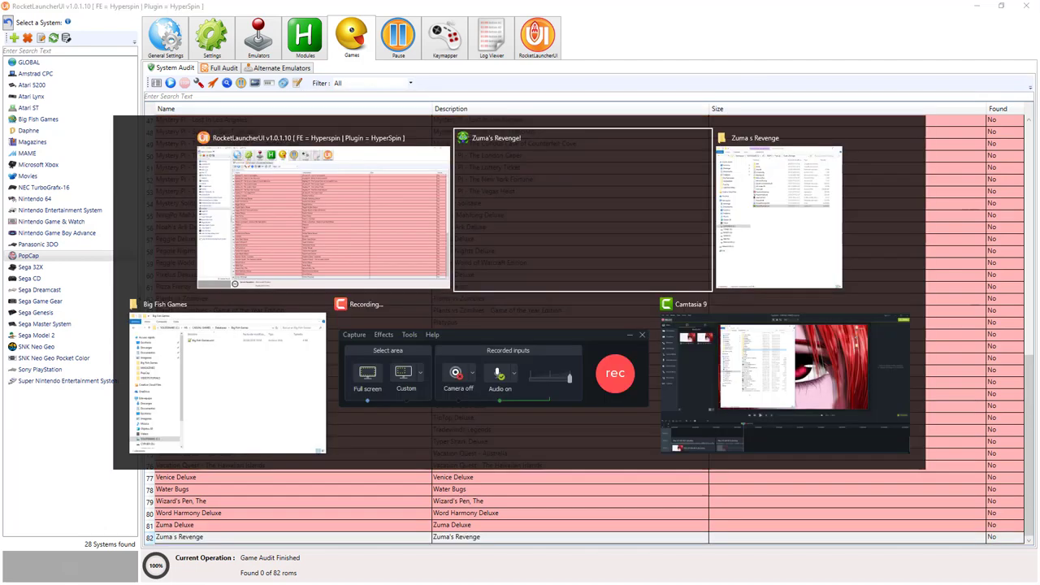
pyautogui.press('Tab')
pyautogui.press('Tab')
pyautogui.press('Tab')
pyautogui.click(599, 137)
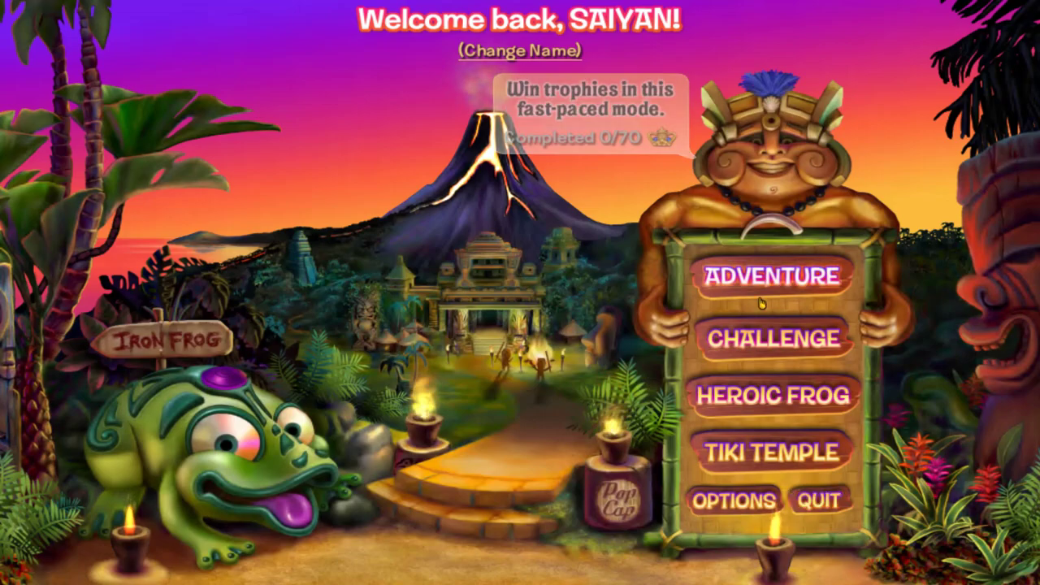
# Step: Quit Zuma's Revenge, dismiss the antivirus notification, and close the RocketLauncherUI window
pyautogui.click(822, 499)
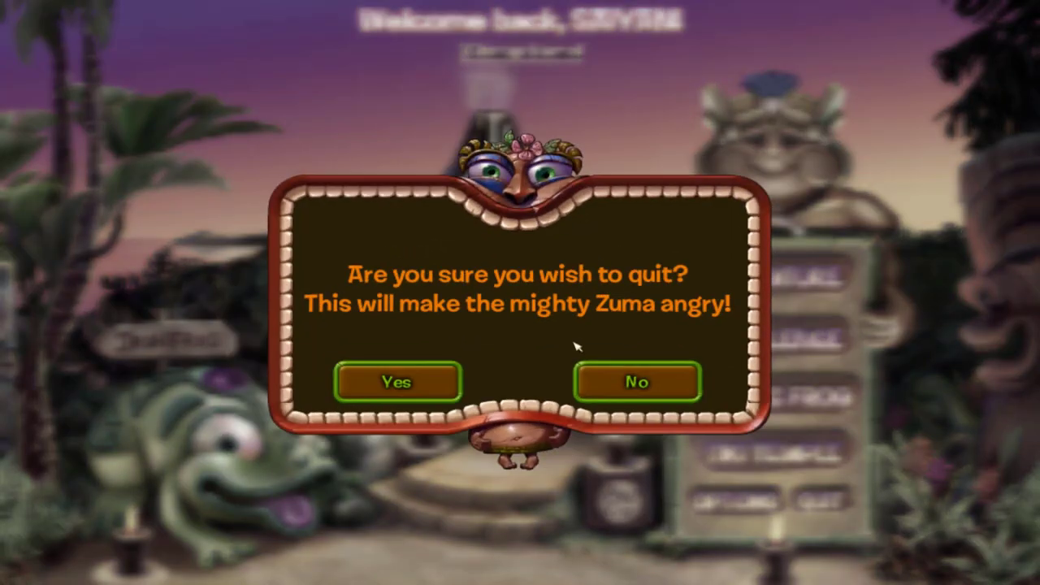
pyautogui.click(414, 380)
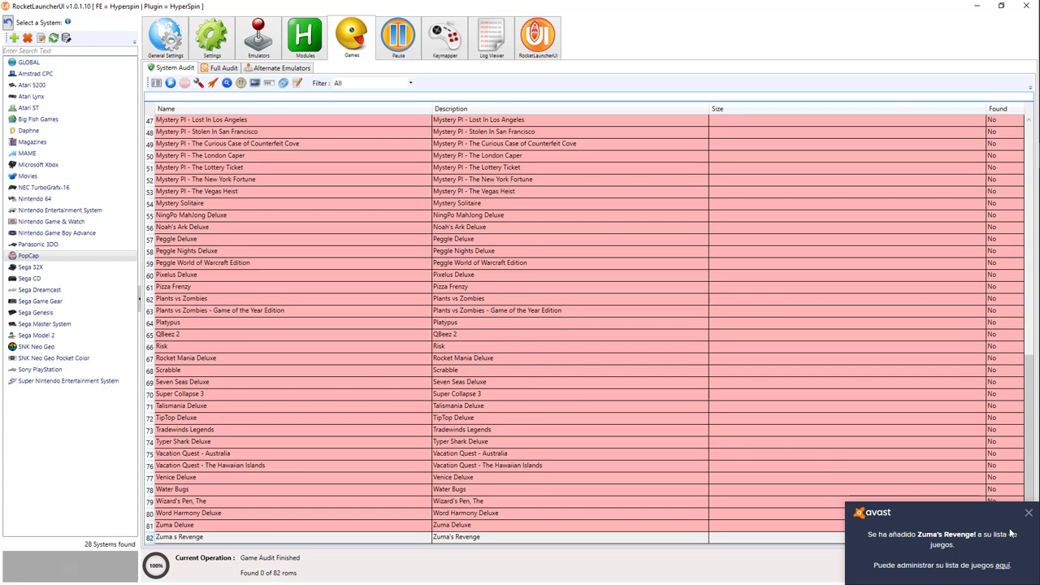
pyautogui.click(1029, 513)
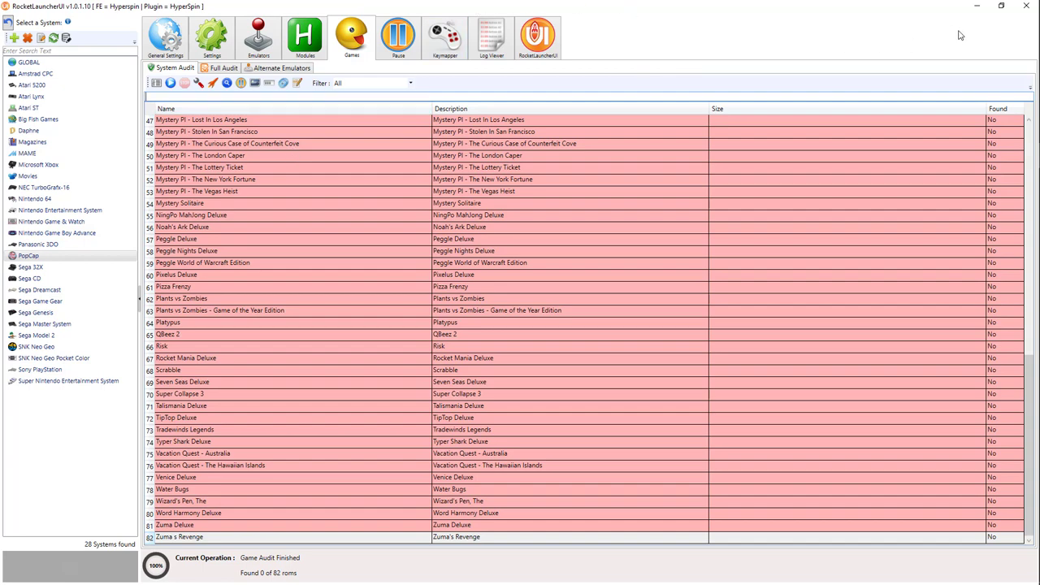
pyautogui.click(1026, 6)
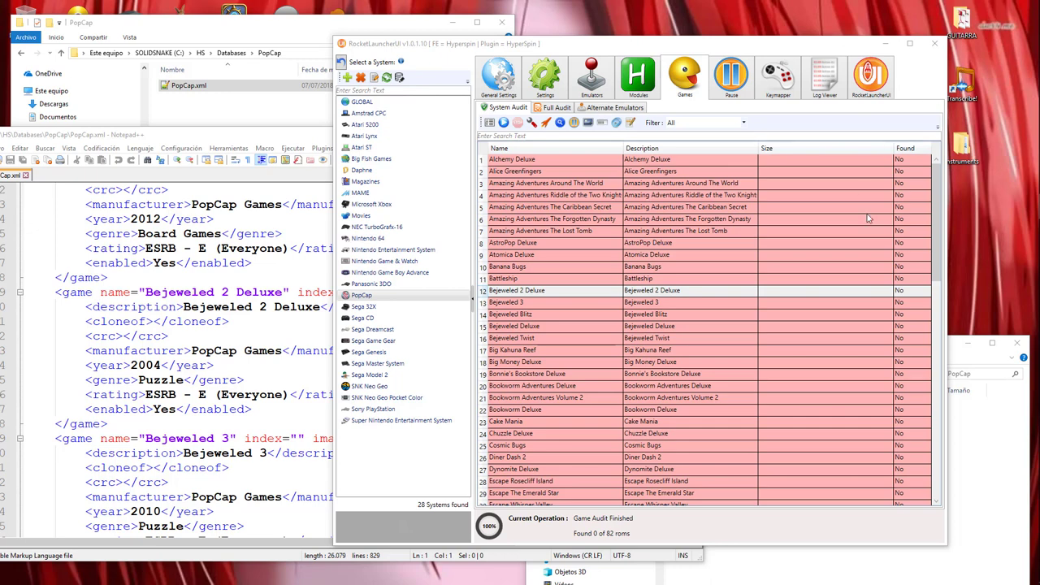
# Step: Find Bejeweled 3 in the PopCap audit list and rename its folder in ROMS\PopCap to Bejeweled3
pyautogui.click(546, 282)
pyautogui.click(536, 304)
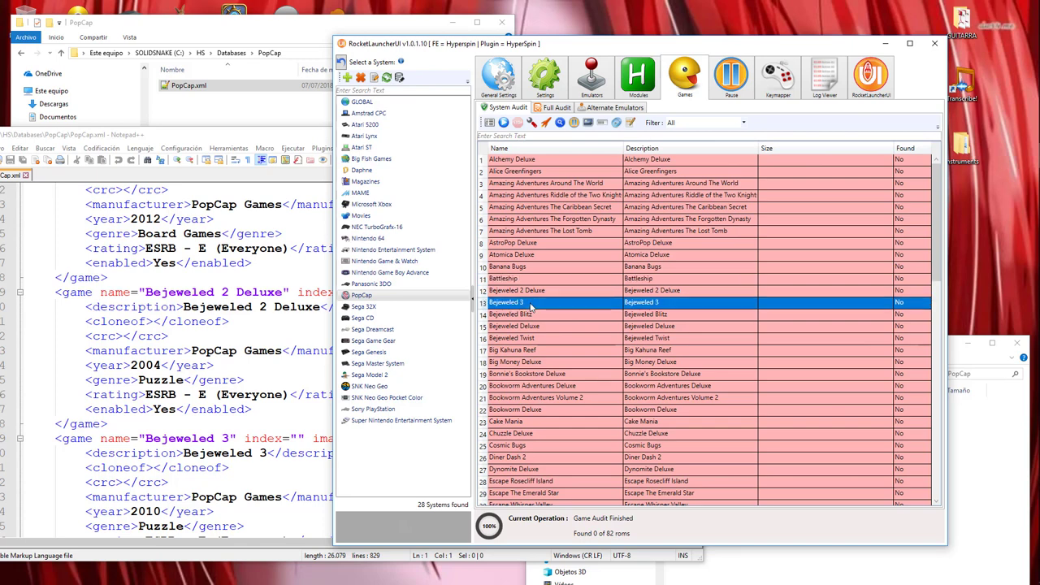
pyautogui.press('Up')
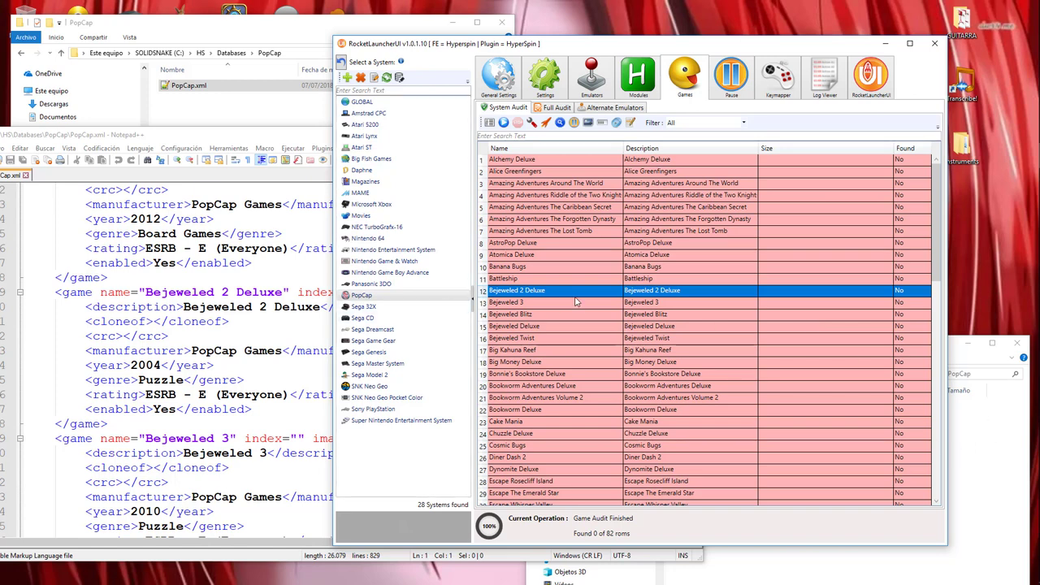
pyautogui.click(525, 303)
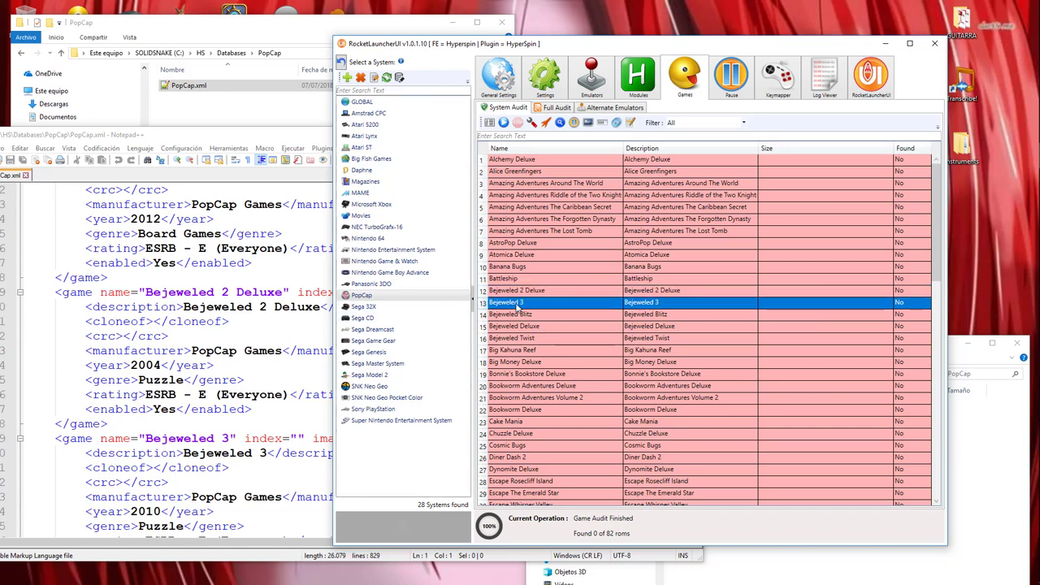
pyautogui.click(956, 461)
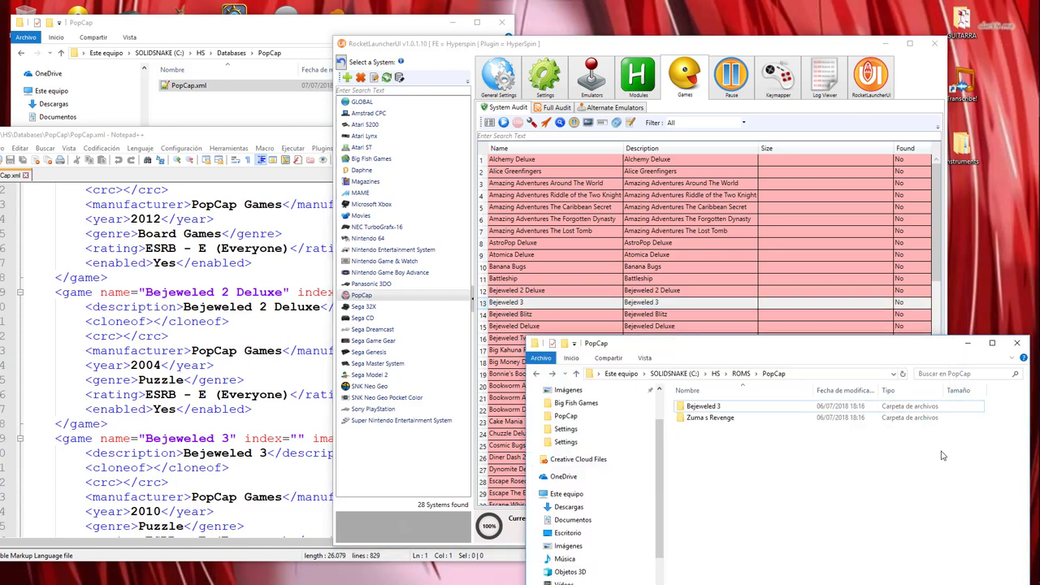
pyautogui.click(727, 411)
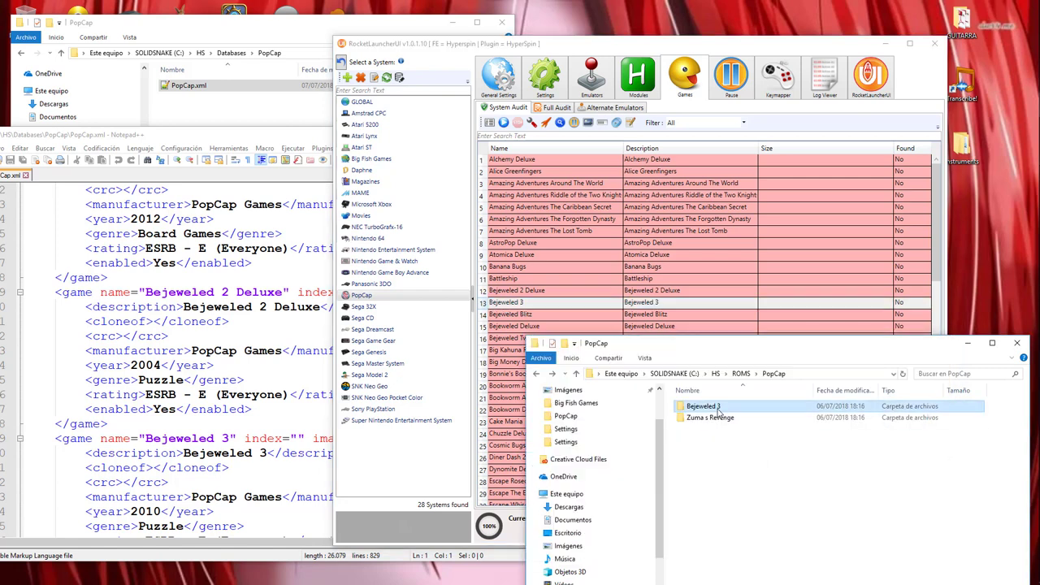
pyautogui.click(704, 406)
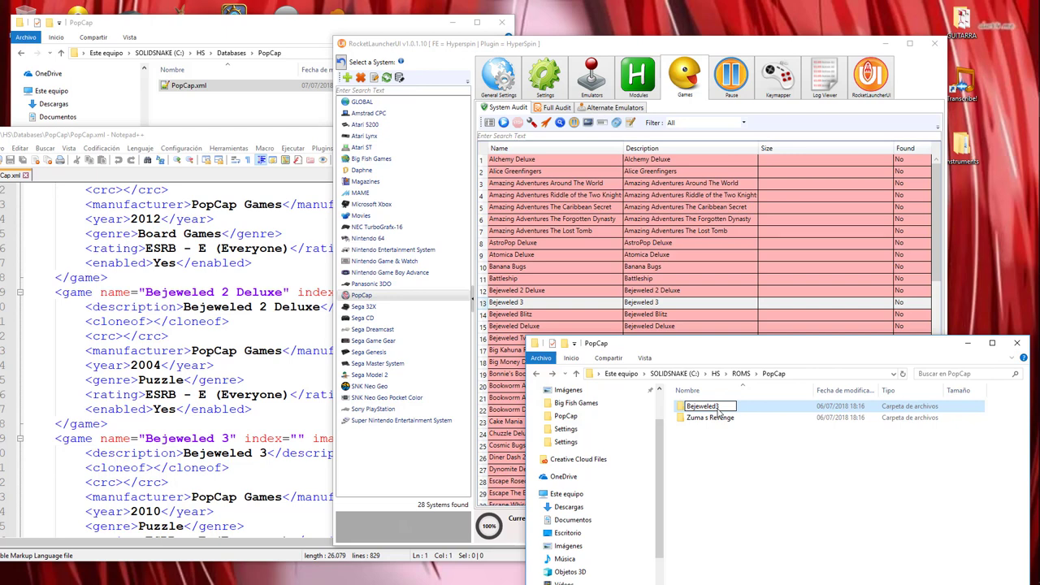
pyautogui.press('Return')
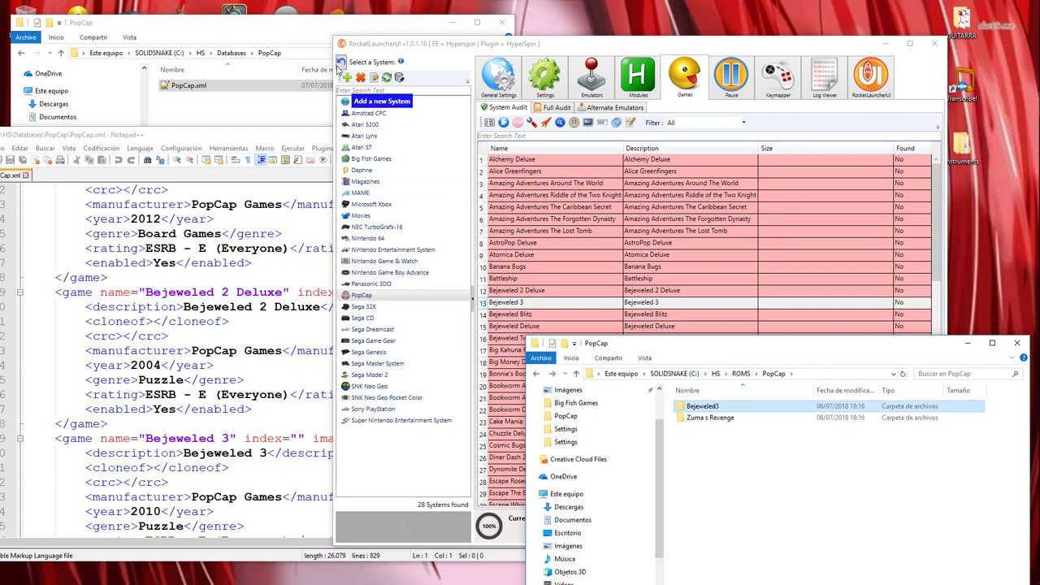
# Step: In PopCap.xml, change the Bejeweled 3 game name attribute to Bejeweled3, save the file, and close Notepad++
pyautogui.click(222, 438)
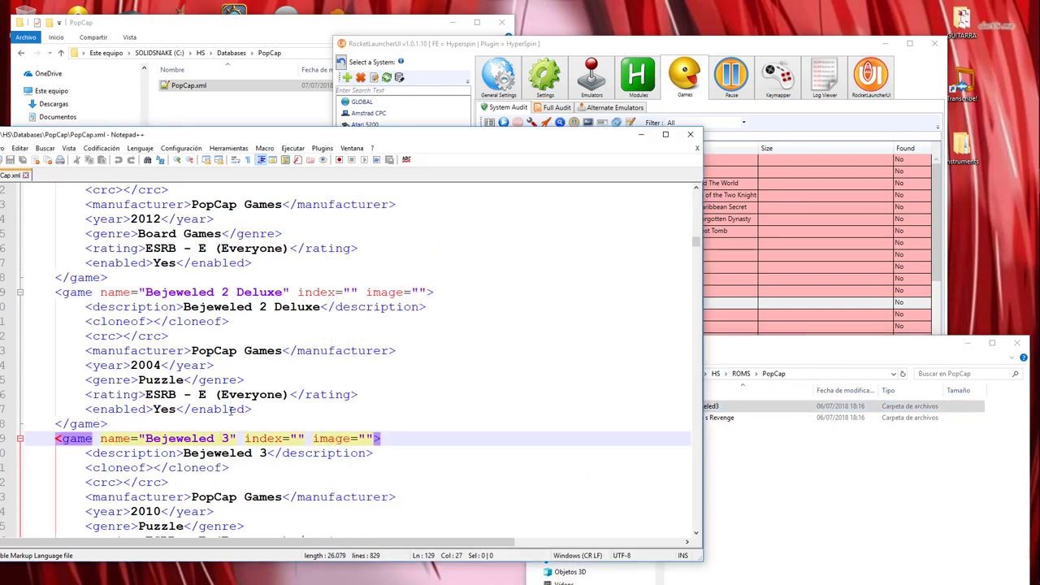
pyautogui.press('BackSpace')
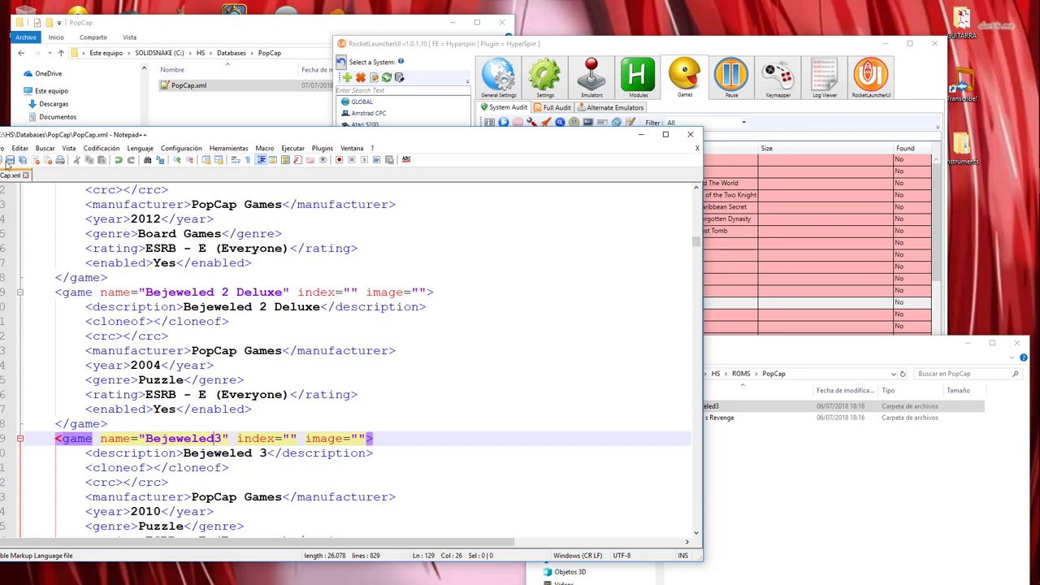
pyautogui.click(9, 161)
pyautogui.click(692, 135)
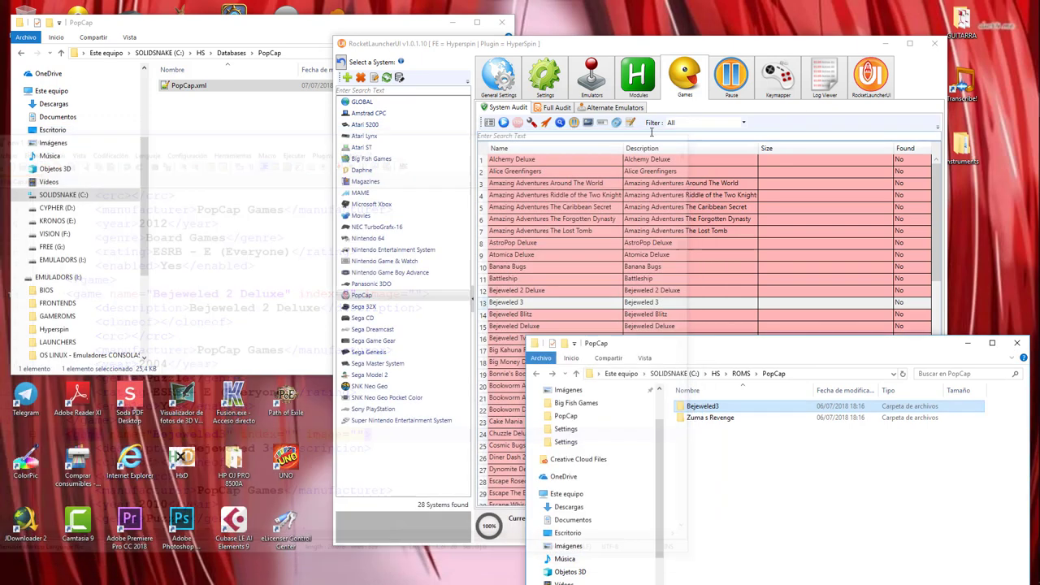
# Step: Return to RocketLauncherUI and rerun the PopCap game audit with the filter left at All
pyautogui.click(664, 124)
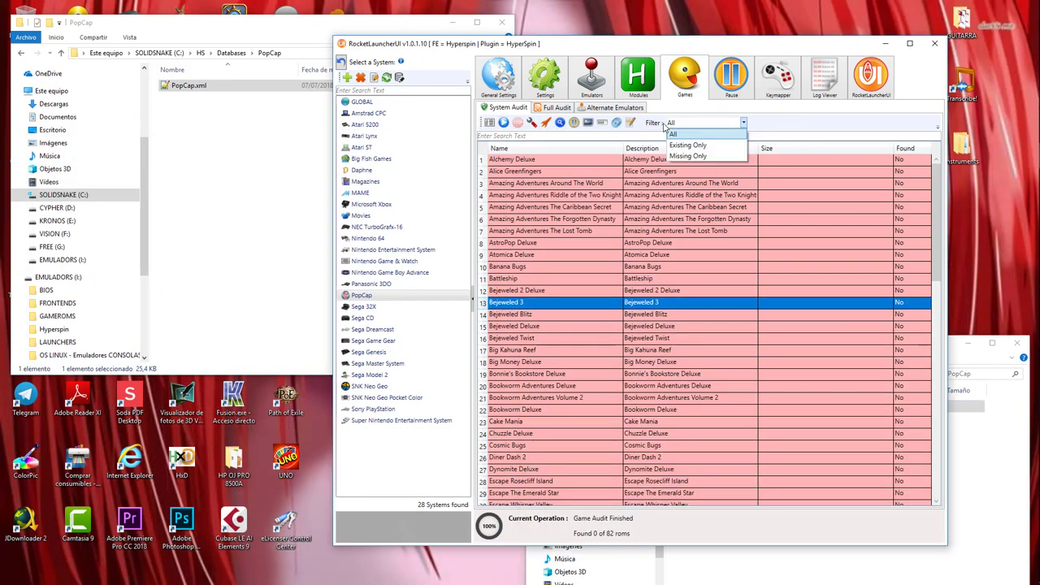
pyautogui.click(511, 124)
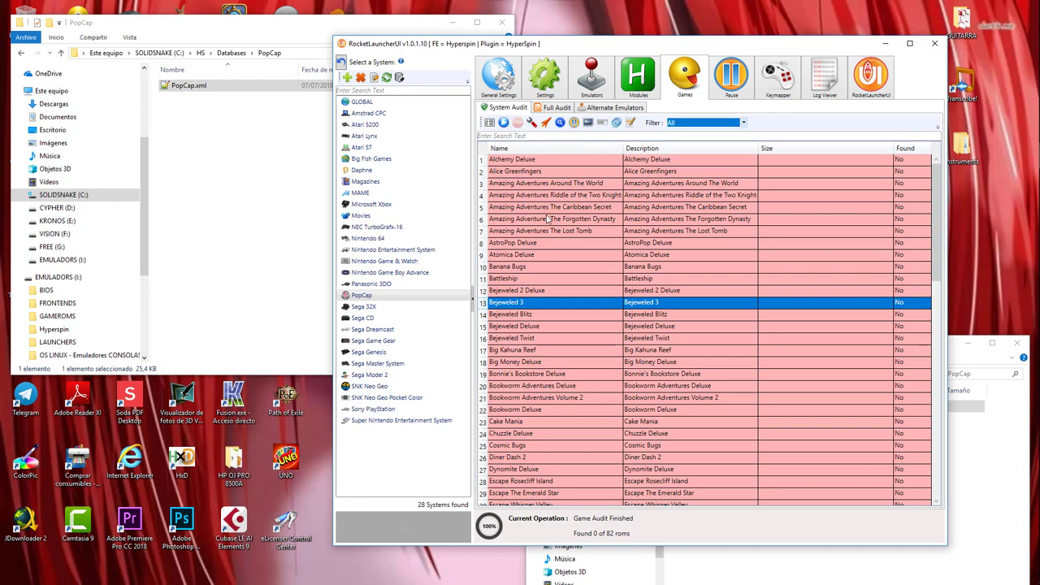
pyautogui.press('Up')
pyautogui.press('Up')
pyautogui.press('Up')
pyautogui.press('Up')
pyautogui.press('Up')
pyautogui.press('Up')
pyautogui.click(511, 129)
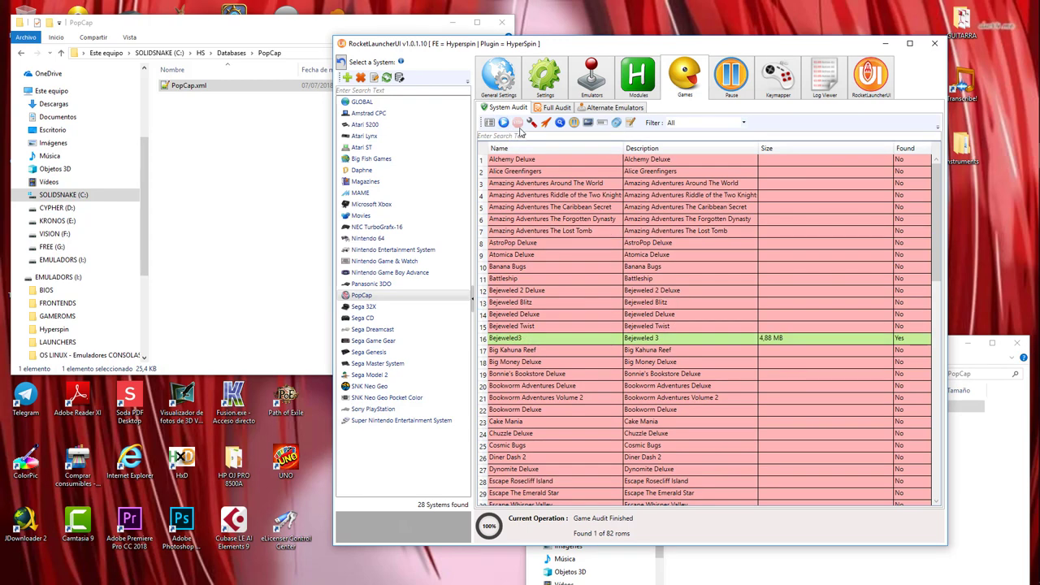
# Step: Check the Bejeweled3 entry in the audit list and close RocketLauncherUI
pyautogui.click(522, 342)
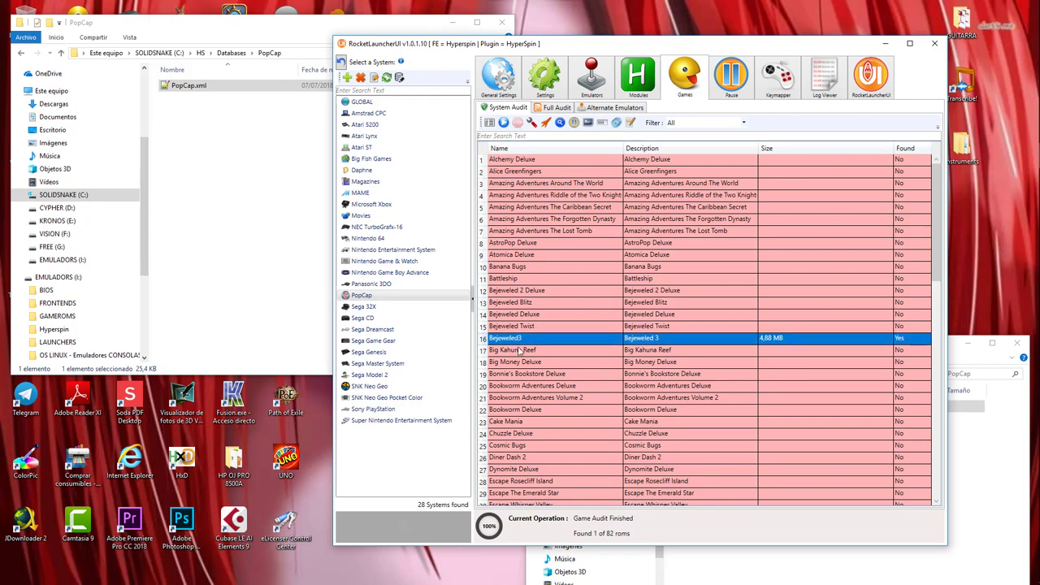
pyautogui.click(579, 323)
pyautogui.click(544, 342)
pyautogui.click(582, 327)
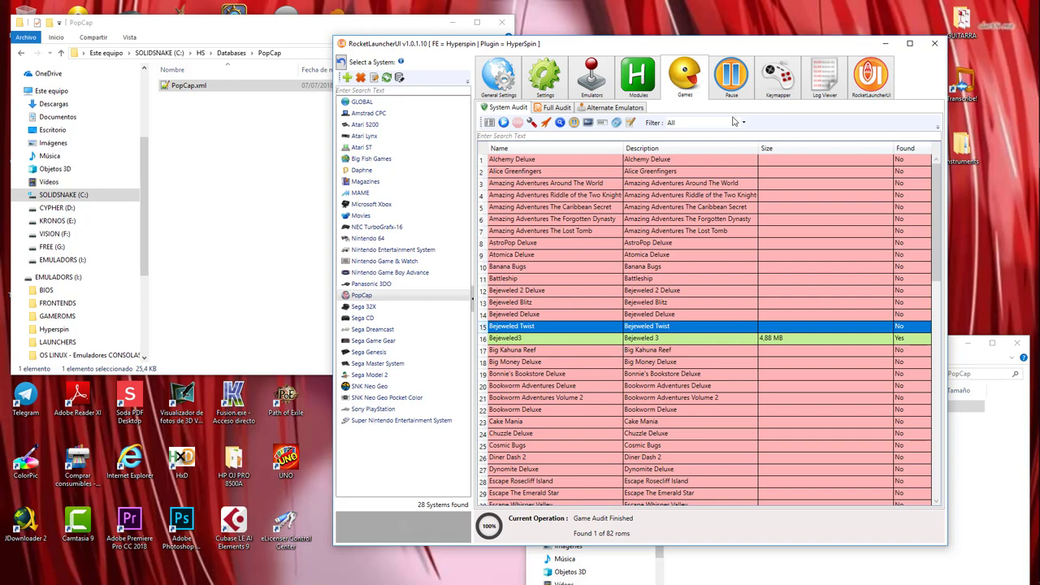
pyautogui.click(935, 43)
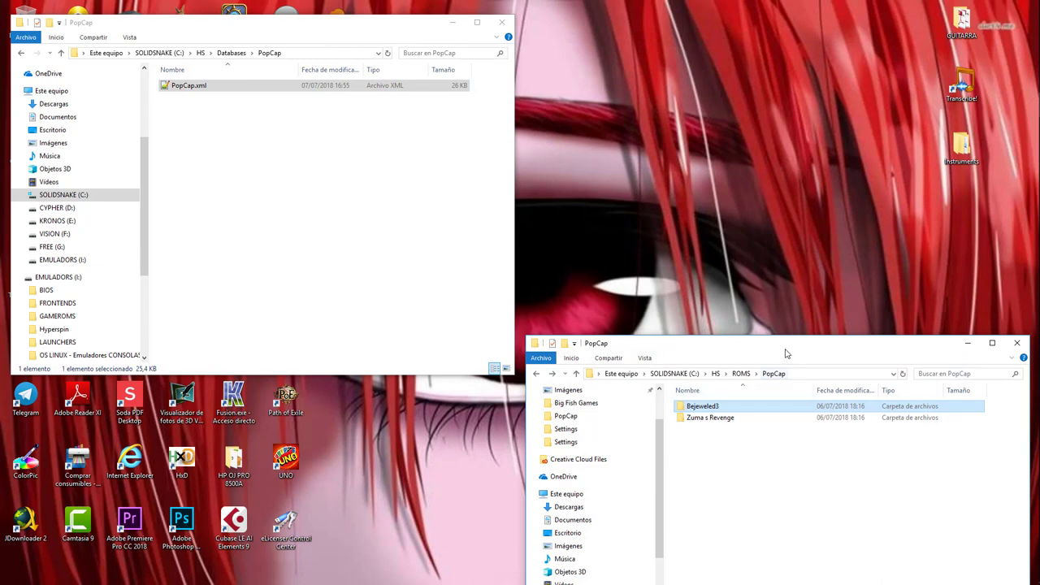
# Step: Place the two File Explorer windows side by side, opening HS\CASUAL GAMES in one and HS\Media in the other
pyautogui.moveTo(785, 348); pyautogui.dragTo(781, 118)
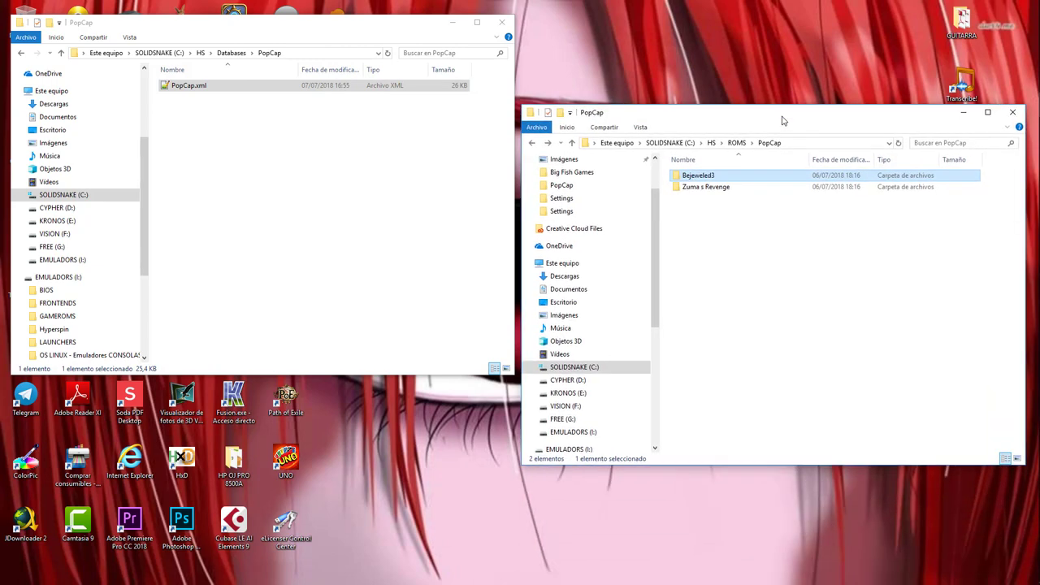
pyautogui.click(711, 143)
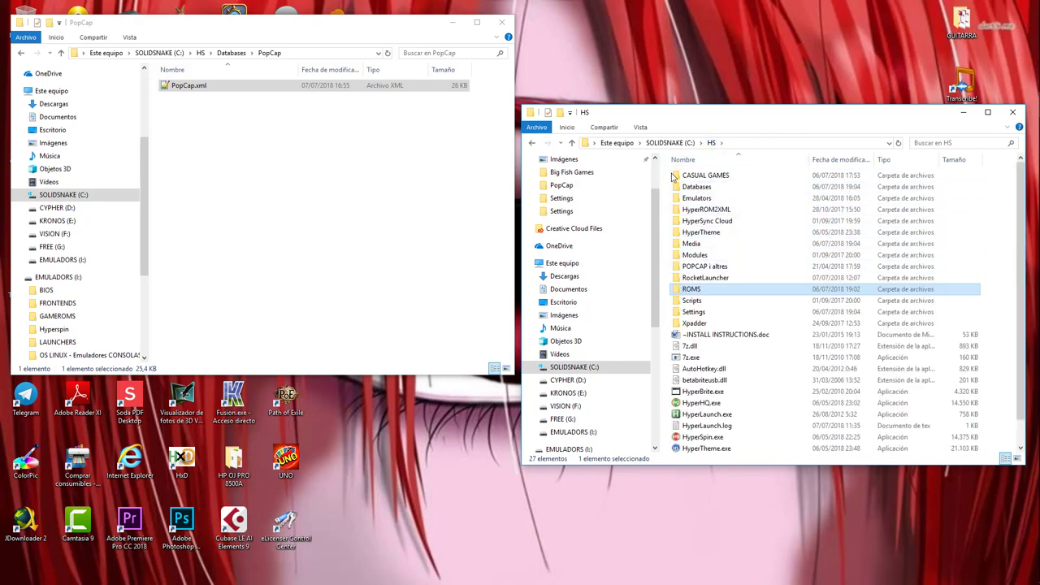
pyautogui.doubleClick(708, 177)
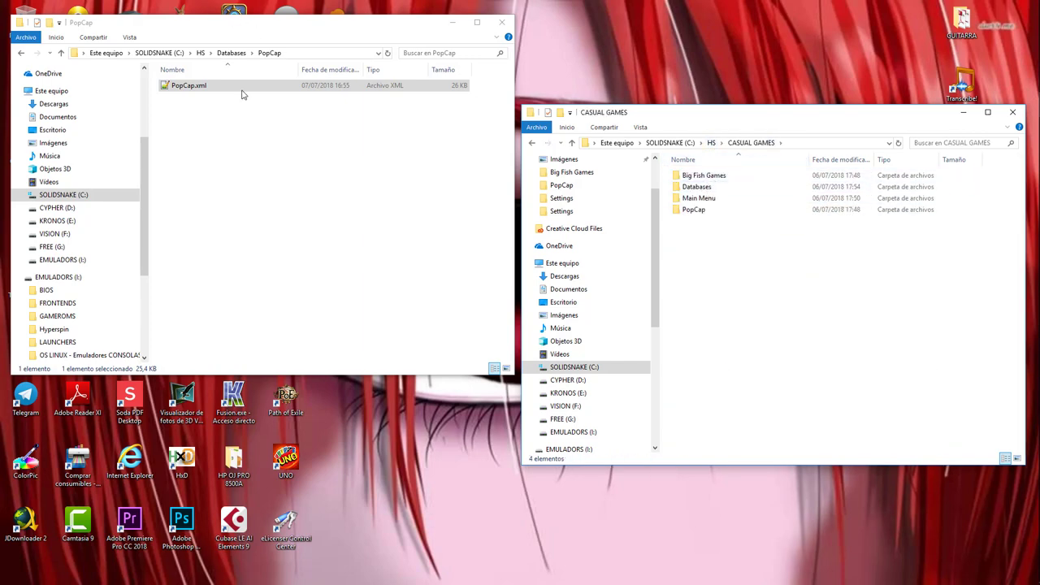
pyautogui.click(201, 53)
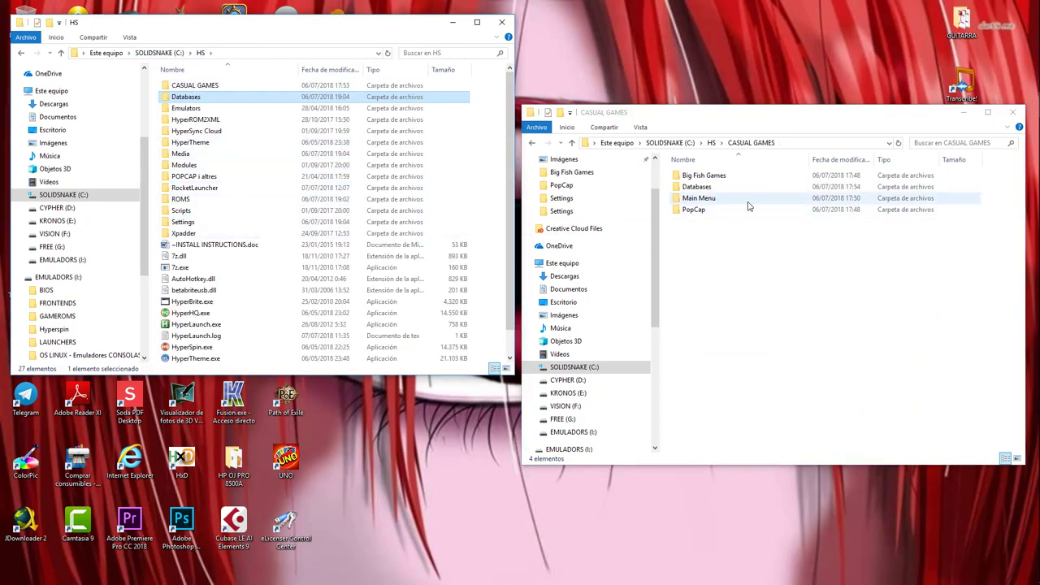
pyautogui.doubleClick(182, 154)
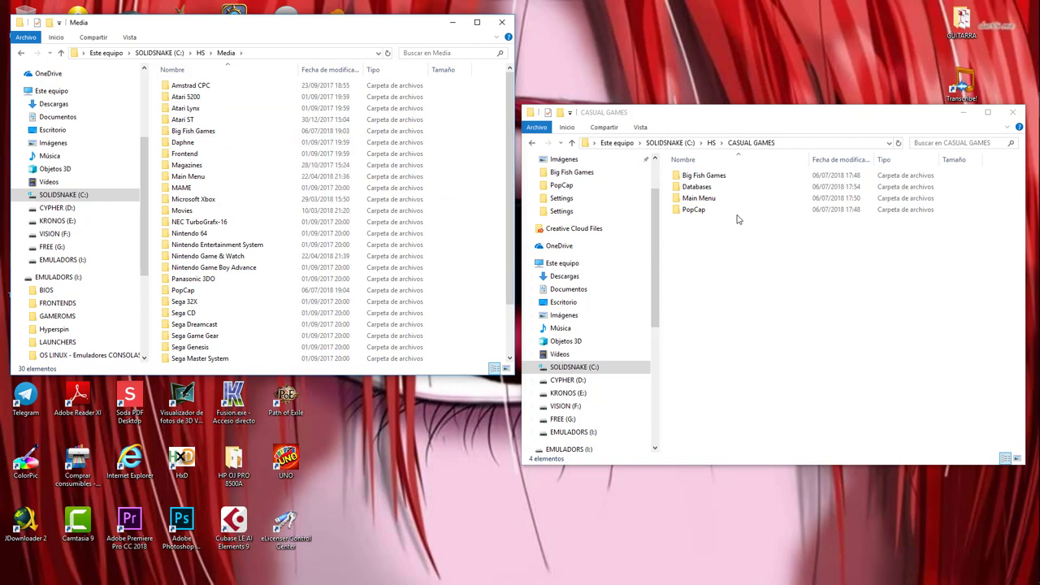
# Step: Open the Main Menu folder inside both CASUAL GAMES and Media
pyautogui.doubleClick(699, 198)
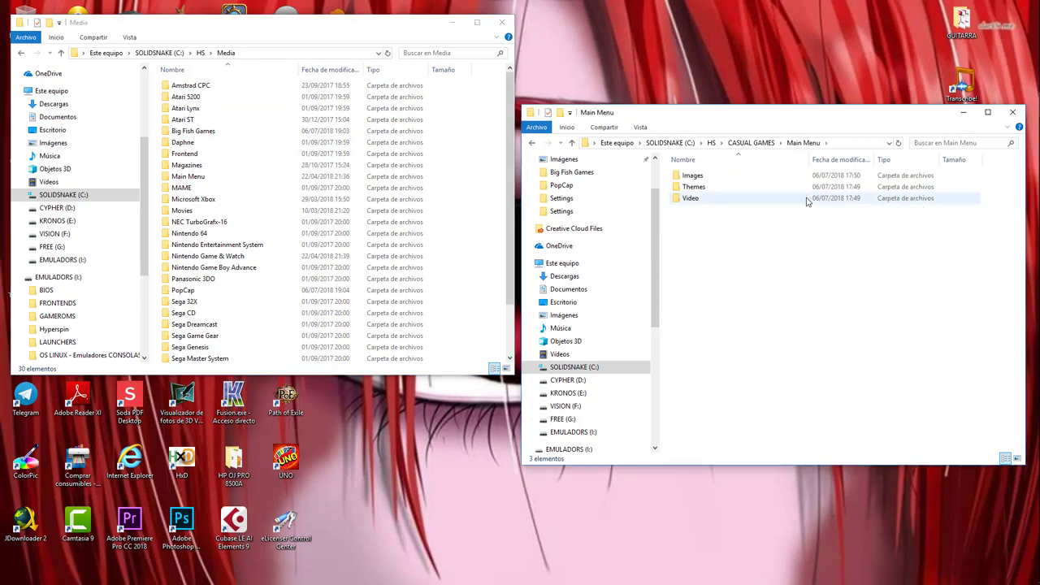
pyautogui.moveTo(704, 208)
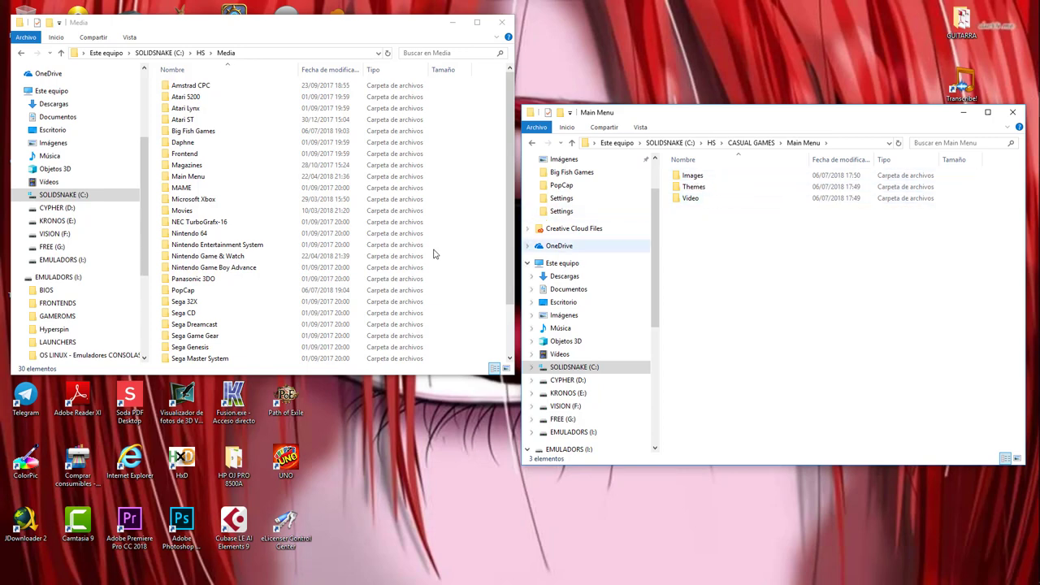
pyautogui.click(200, 52)
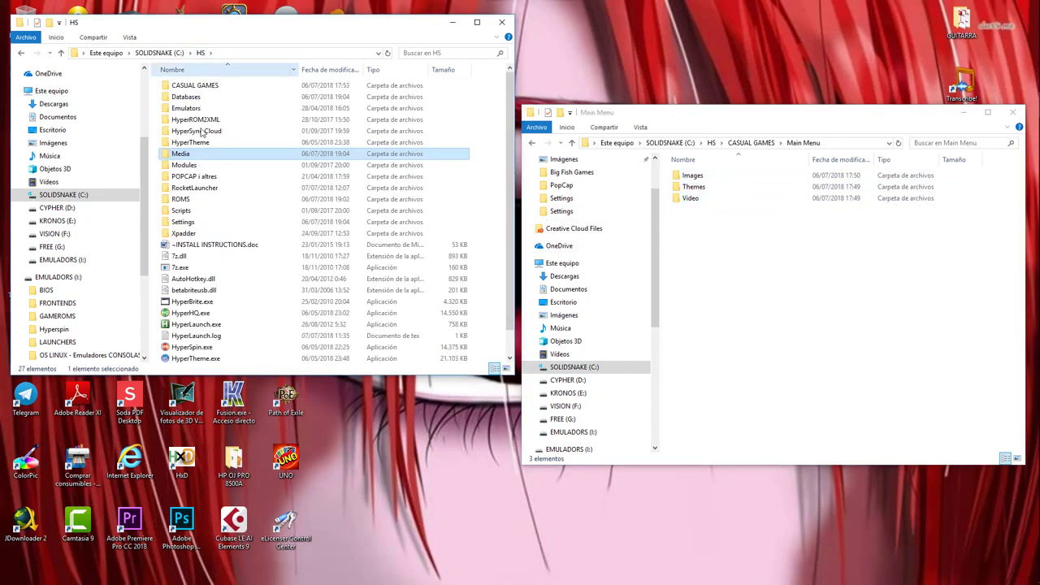
pyautogui.doubleClick(186, 156)
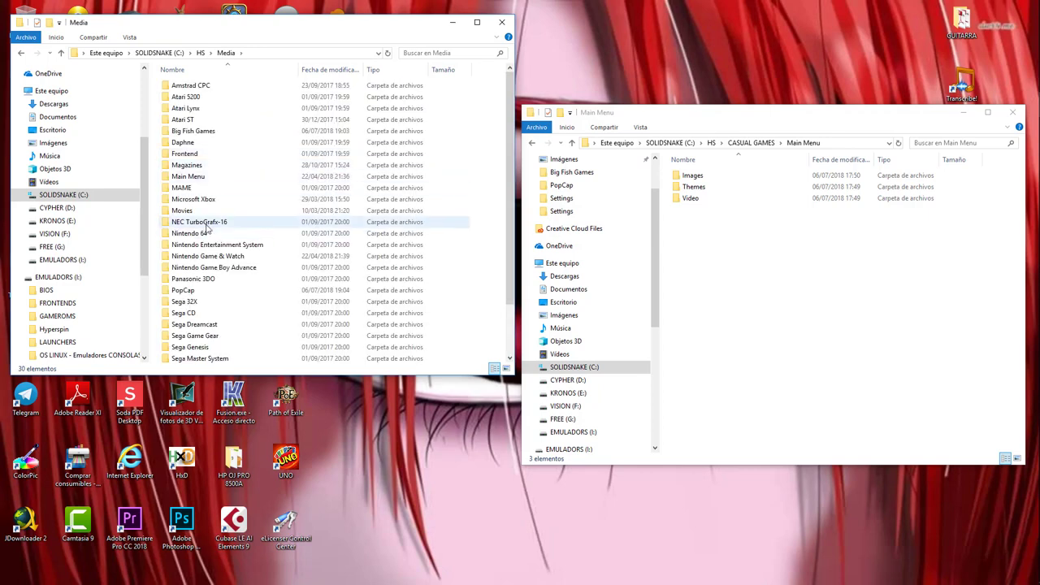
pyautogui.scroll(-2, 193, 236)
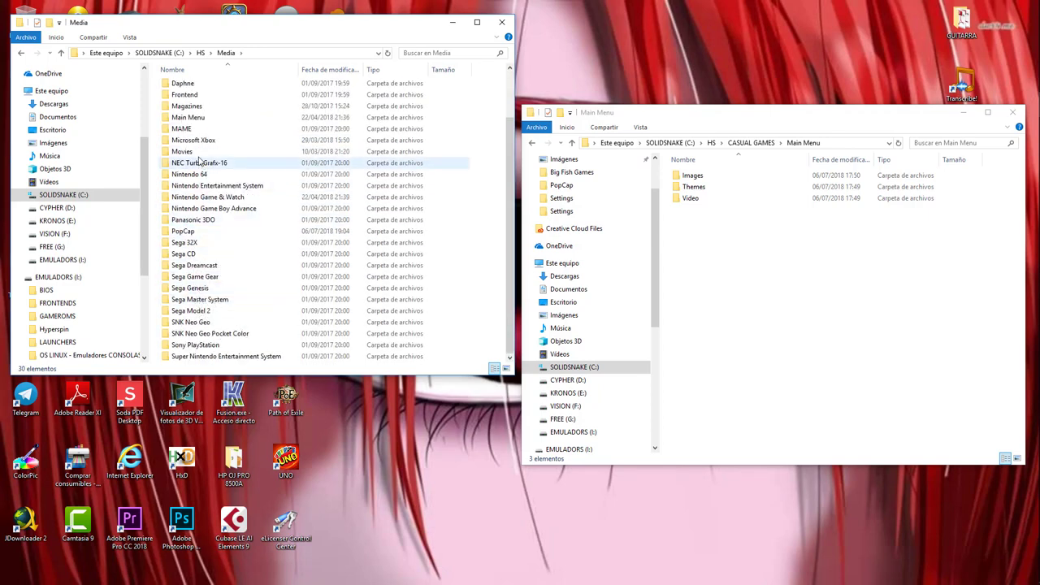
pyautogui.doubleClick(198, 119)
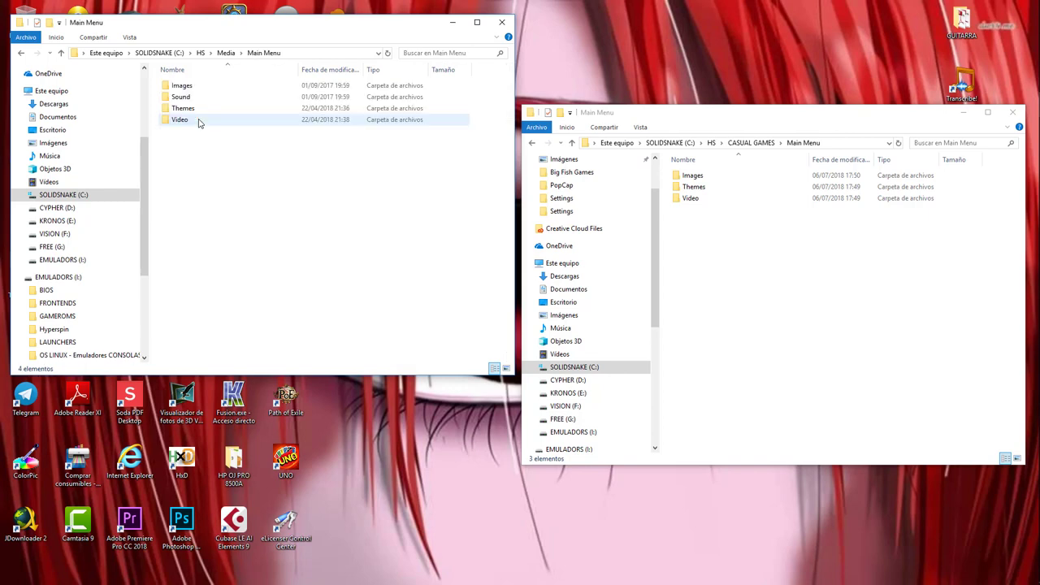
# Step: Move Big Fish Games.mp4 and PopCap.mp4 from the CASUAL GAMES Main Menu Video folder into Media\Main Menu\Video and open the destination folder
pyautogui.doubleClick(690, 198)
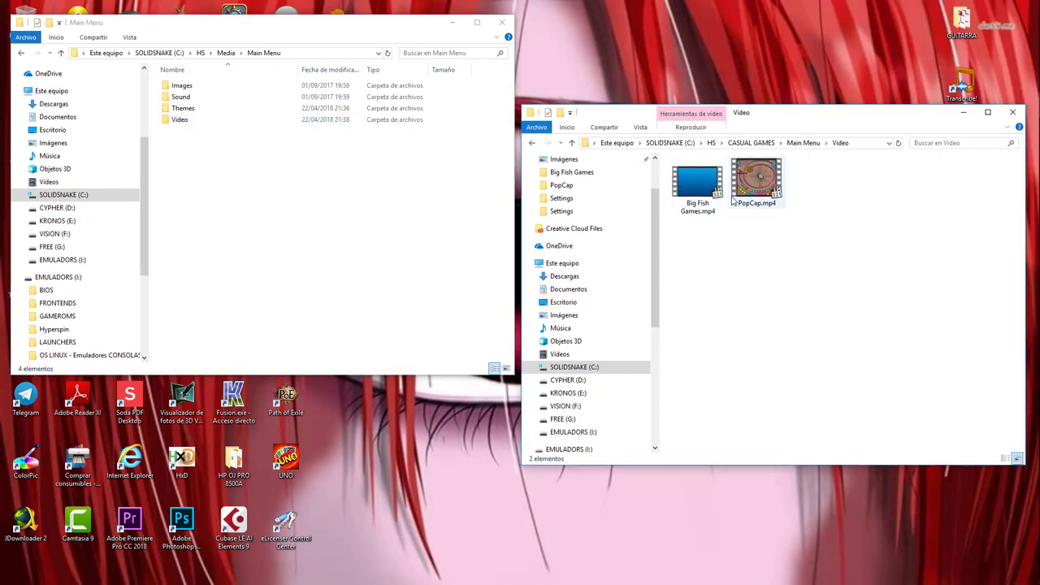
pyautogui.moveTo(812, 222); pyautogui.dragTo(661, 179)
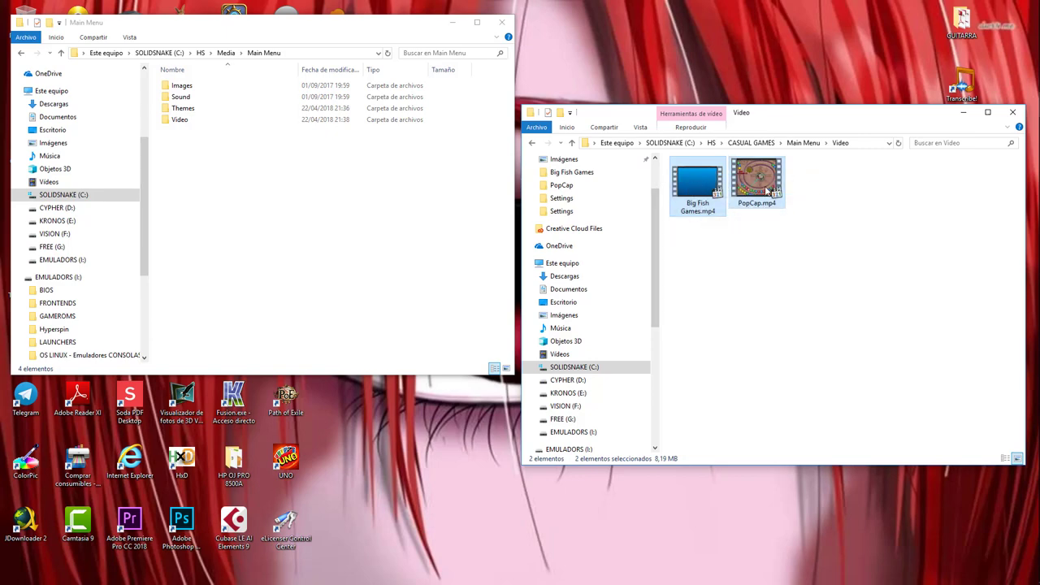
pyautogui.moveTo(697, 188); pyautogui.dragTo(197, 124)
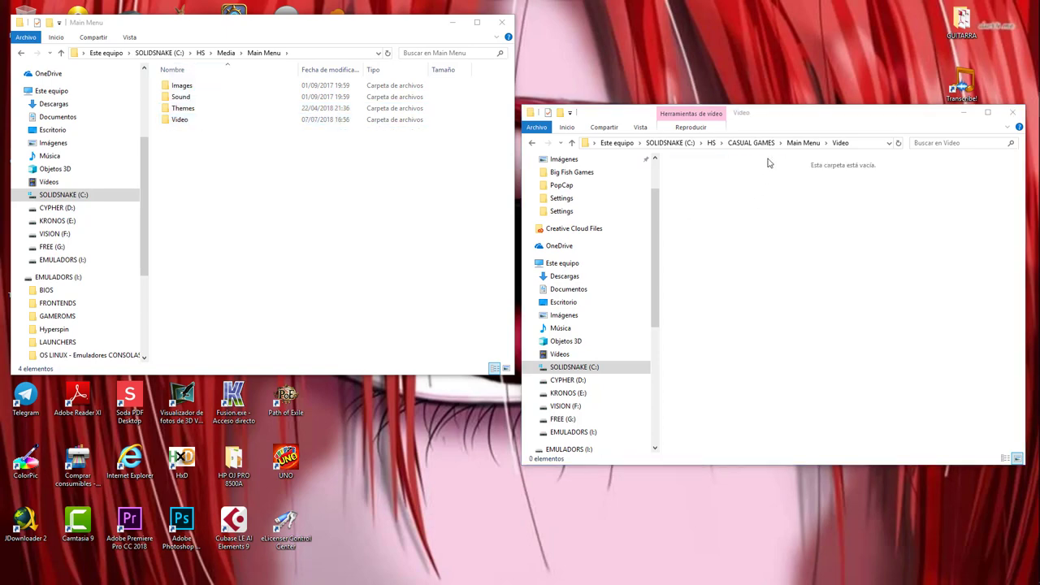
pyautogui.doubleClick(196, 123)
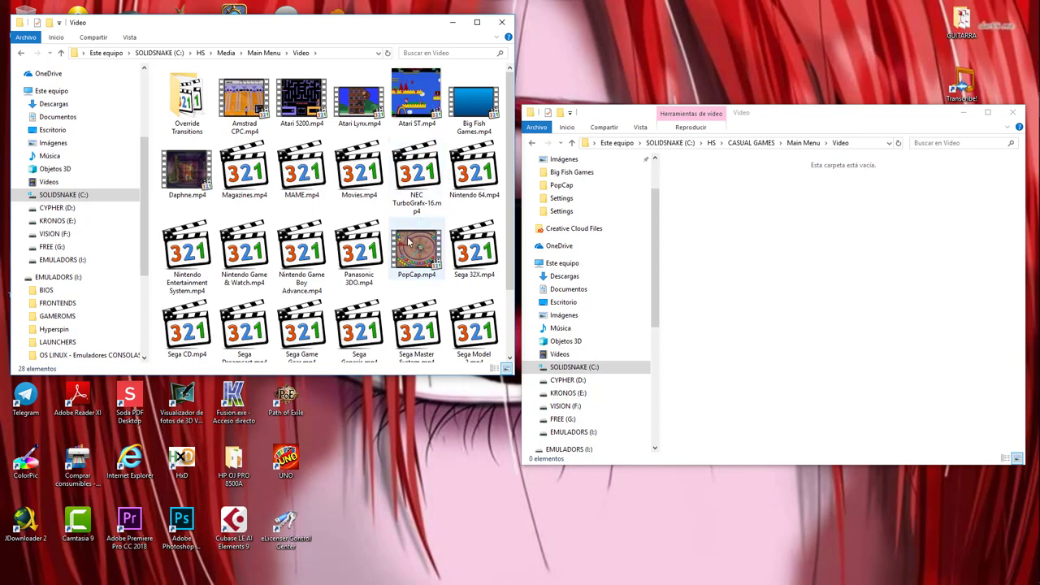
# Step: Copy PopCap.mp4 and Big Fish Games.mp4 from Media\Main Menu\Video back into the CASUAL GAMES Main Menu Video folder
pyautogui.click(410, 168)
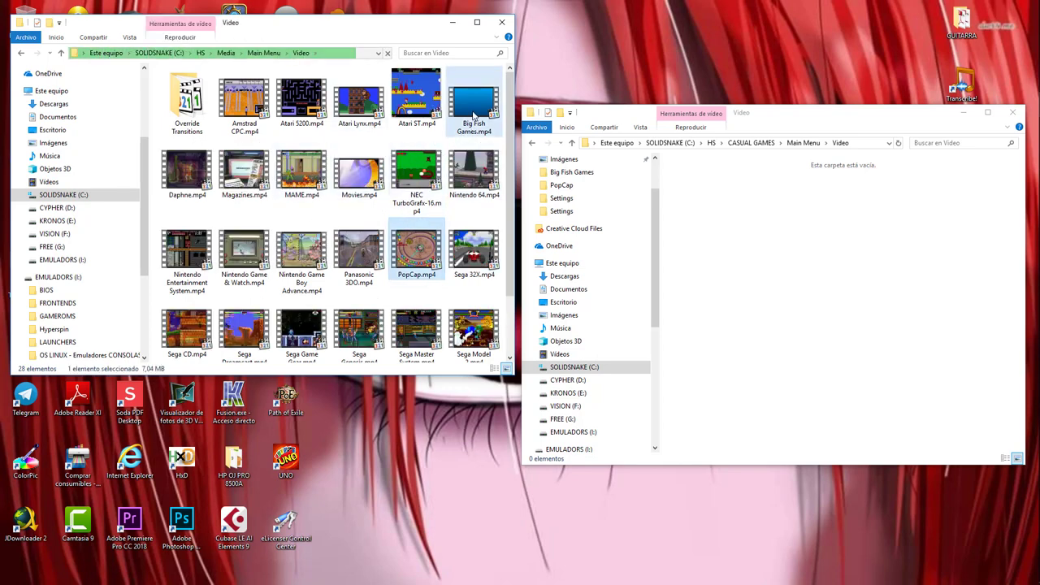
pyautogui.keyDown('ctrl'); pyautogui.click(474, 116); pyautogui.keyUp('ctrl')
pyautogui.moveTo(474, 117); pyautogui.dragTo(818, 262)
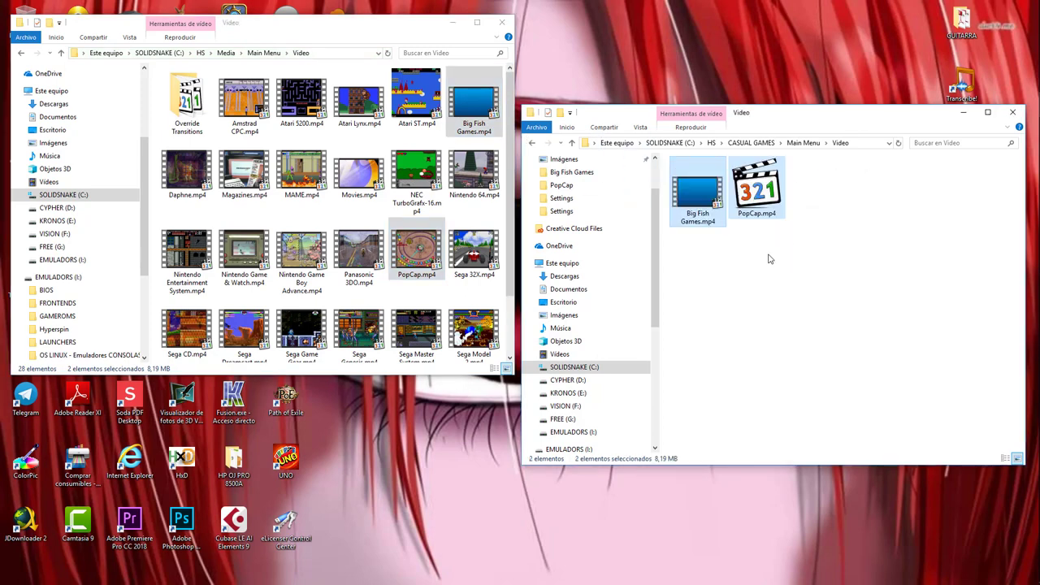
# Step: Copy Big Fish Games.zip and PopCap.zip from the CASUAL GAMES Main Menu Themes folder into Media\Main Menu\Themes
pyautogui.click(801, 143)
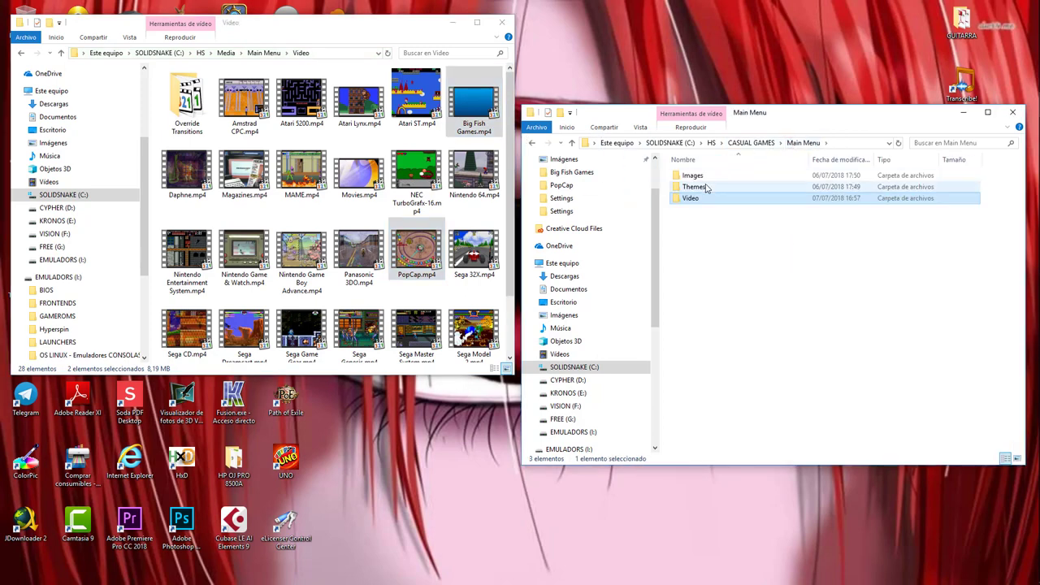
pyautogui.doubleClick(692, 187)
pyautogui.click(255, 53)
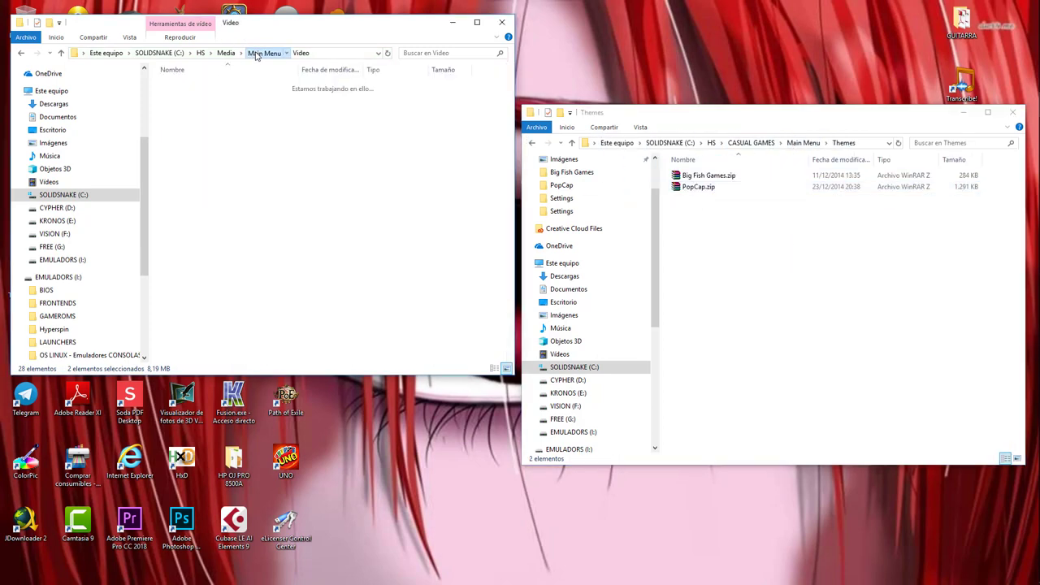
pyautogui.doubleClick(191, 112)
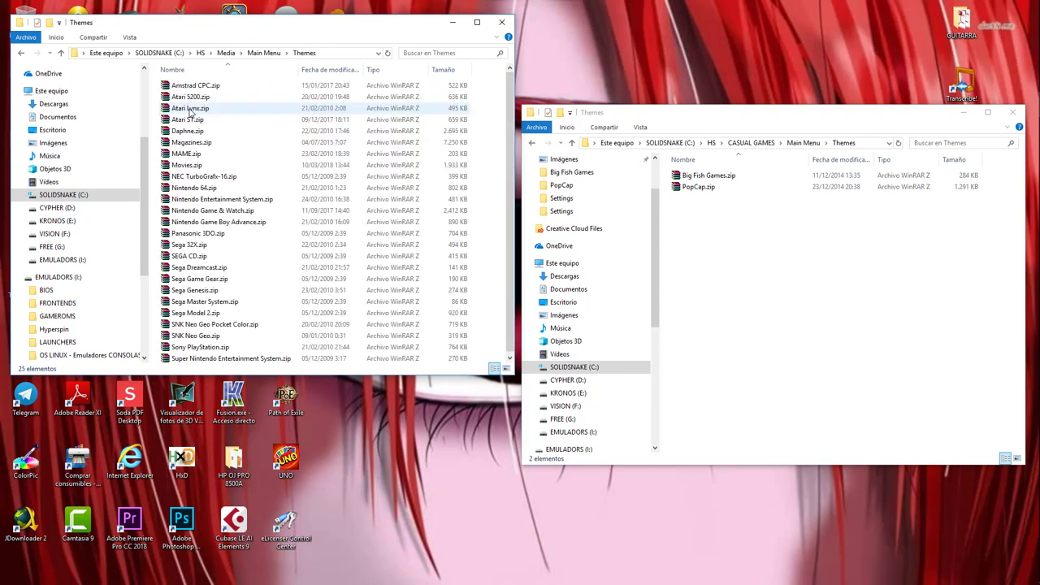
pyautogui.moveTo(723, 231); pyautogui.dragTo(302, 63)
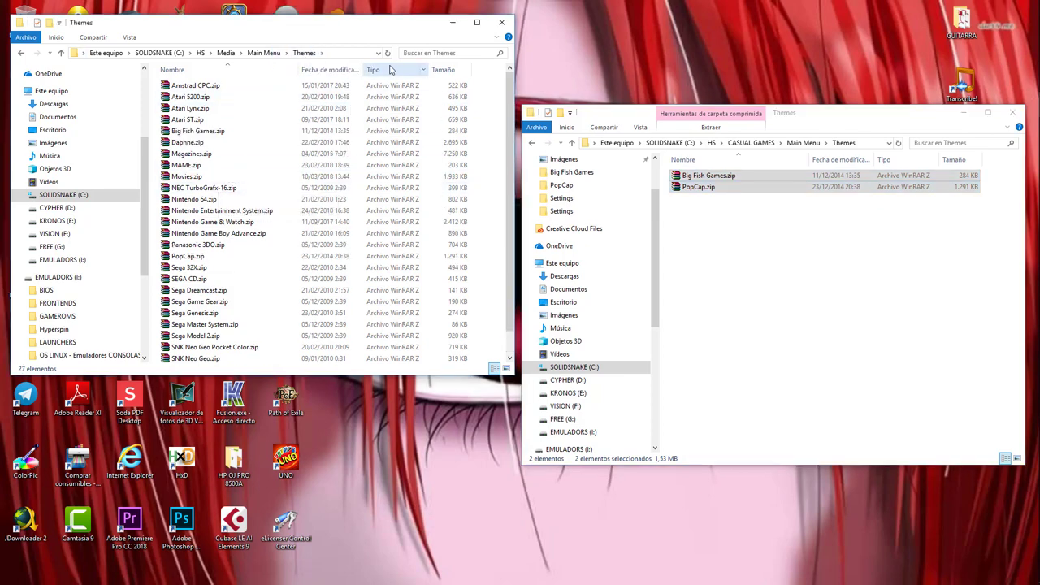
# Step: Copy Big Fish Games.png and PopCap.png from the CASUAL GAMES Main Menu\Images\Wheel folder into Media\Main Menu\Images\Wheel
pyautogui.click(734, 219)
pyautogui.press('BackSpace')
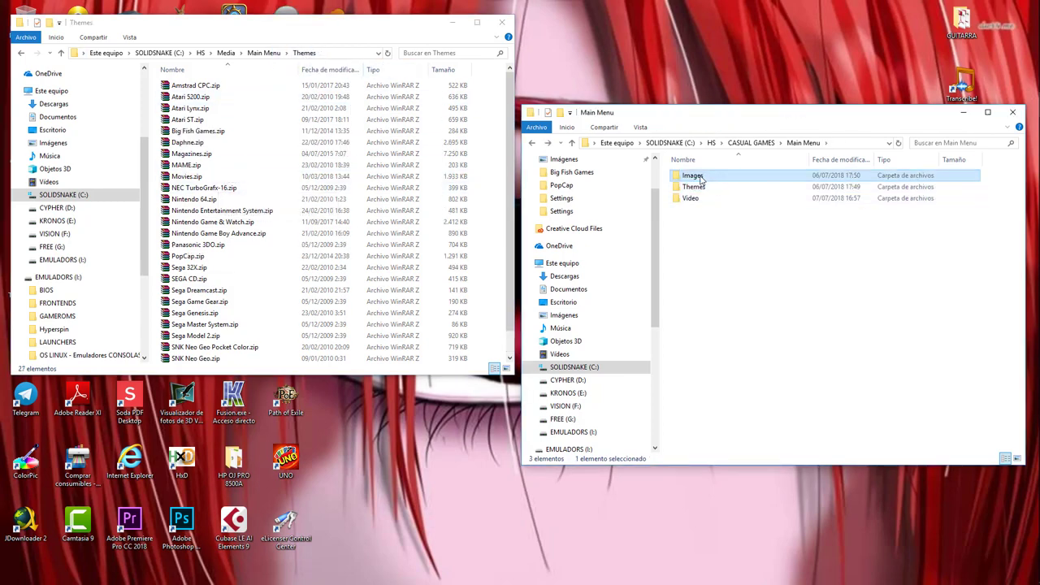
pyautogui.doubleClick(693, 175)
pyautogui.doubleClick(695, 176)
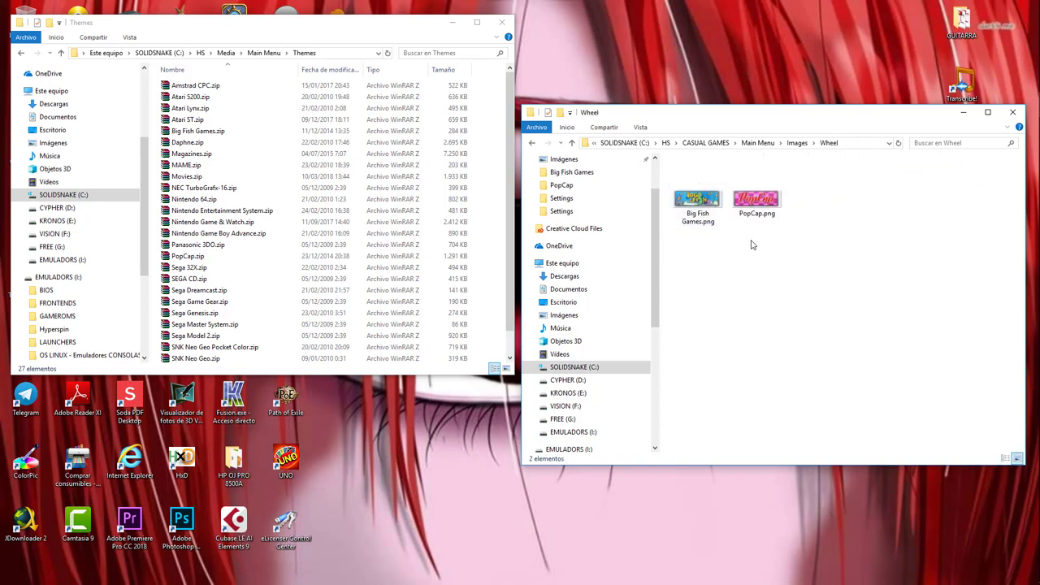
pyautogui.moveTo(789, 254); pyautogui.dragTo(641, 191)
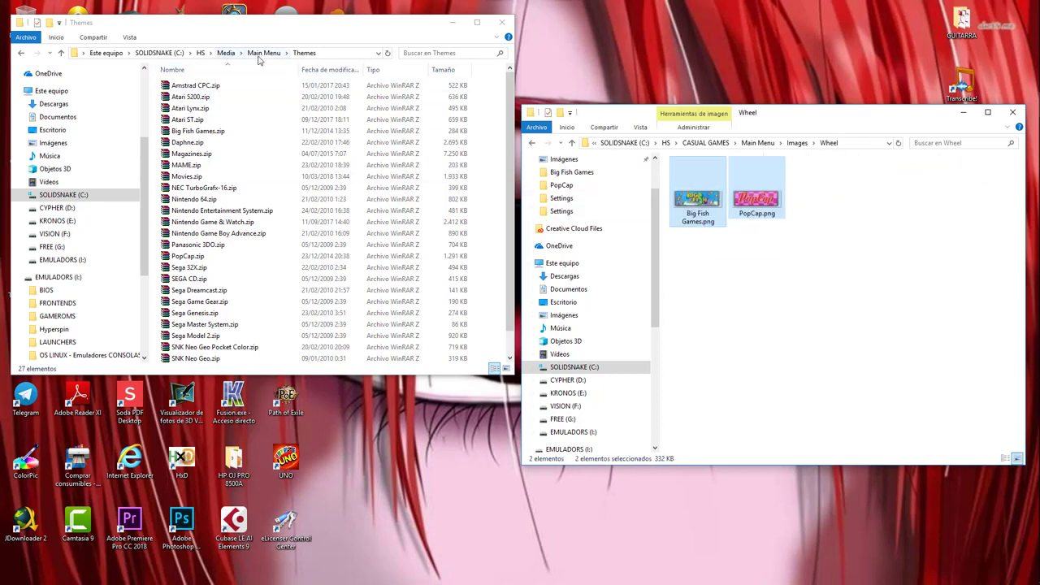
pyautogui.click(226, 52)
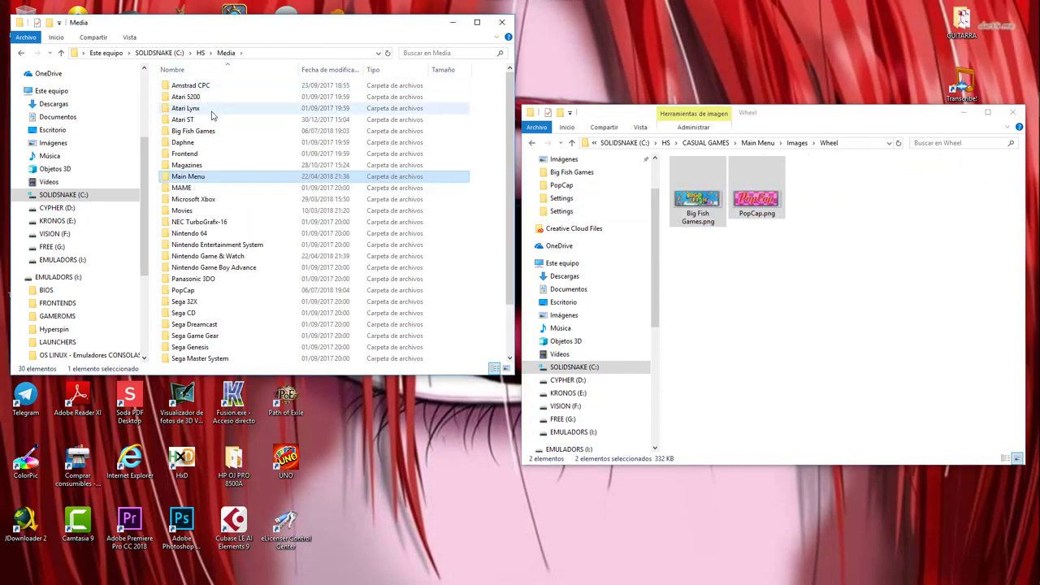
pyautogui.doubleClick(211, 178)
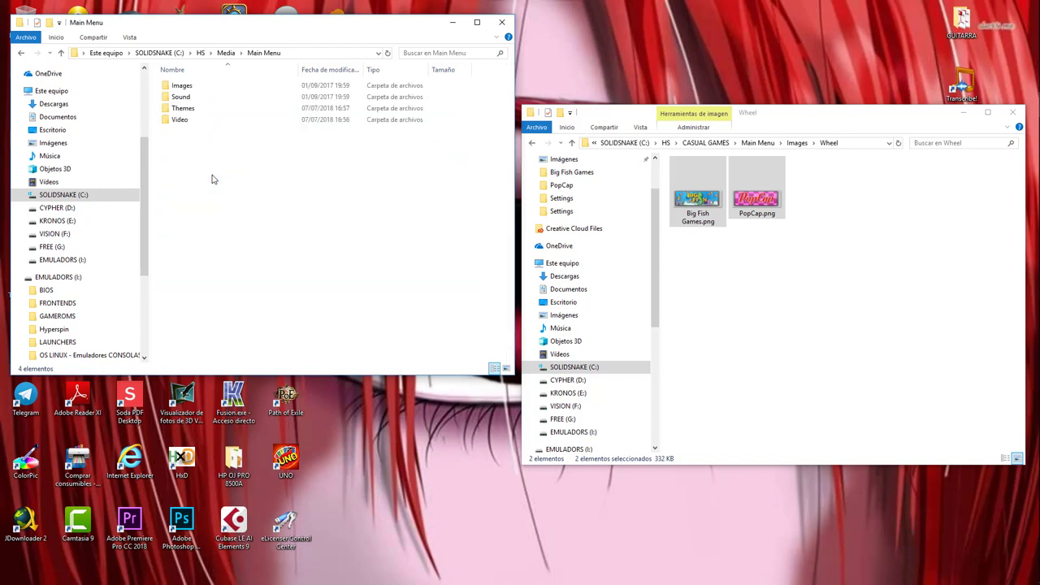
pyautogui.doubleClick(192, 87)
pyautogui.doubleClick(181, 142)
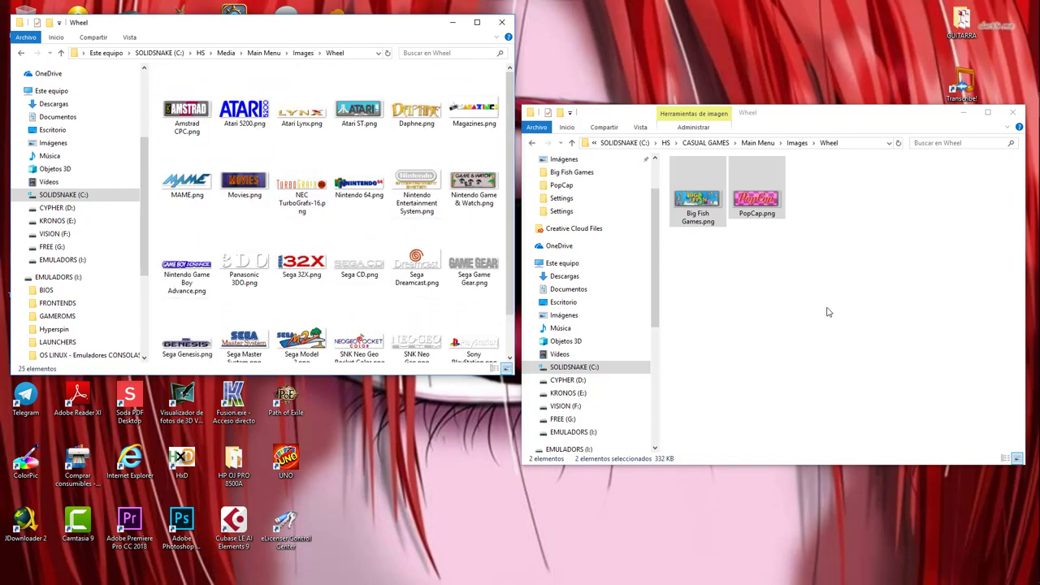
pyautogui.moveTo(700, 201); pyautogui.dragTo(332, 54)
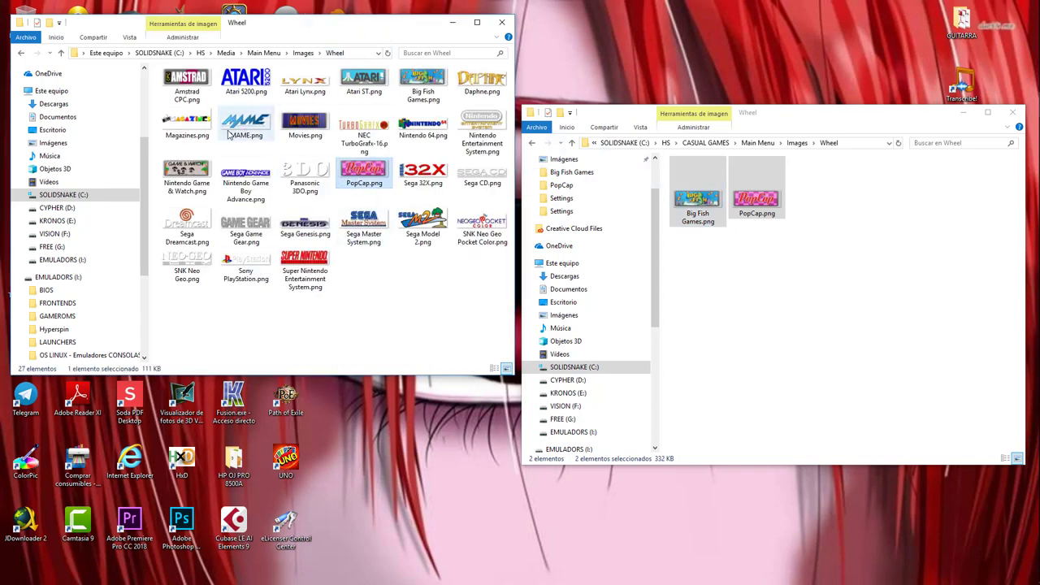
# Step: Copy the Images, Sound, Themes and Video folders from CASUAL GAMES\Big Fish Games into Media\Big Fish Games
pyautogui.click(800, 253)
pyautogui.press('BackSpace')
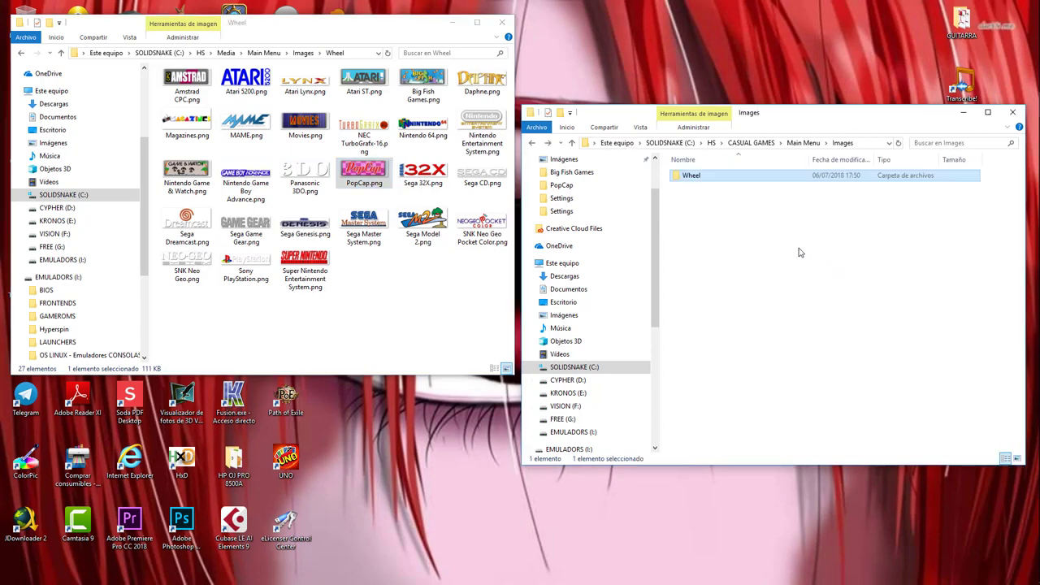
pyautogui.press('BackSpace')
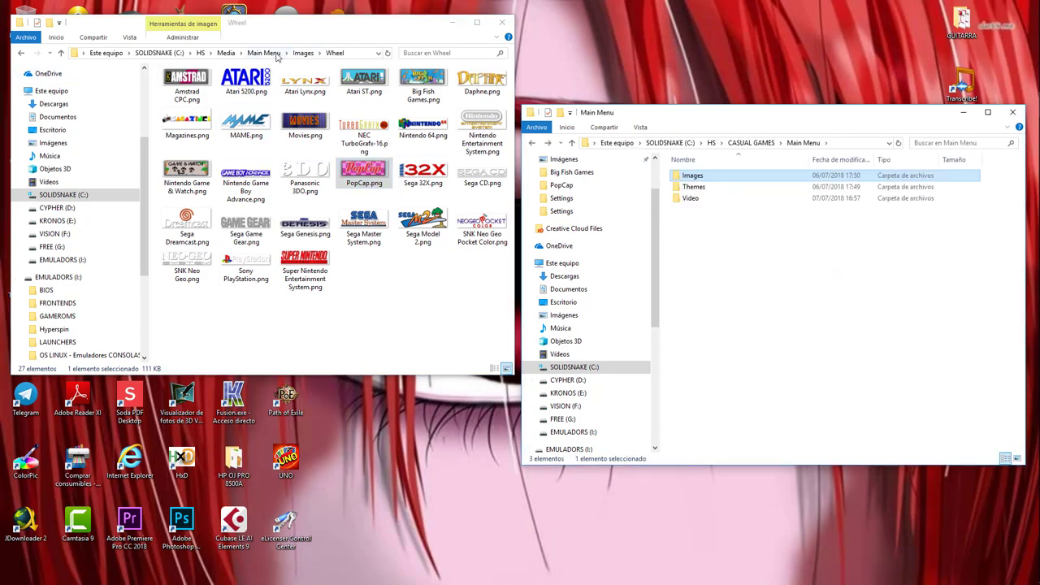
pyautogui.click(226, 53)
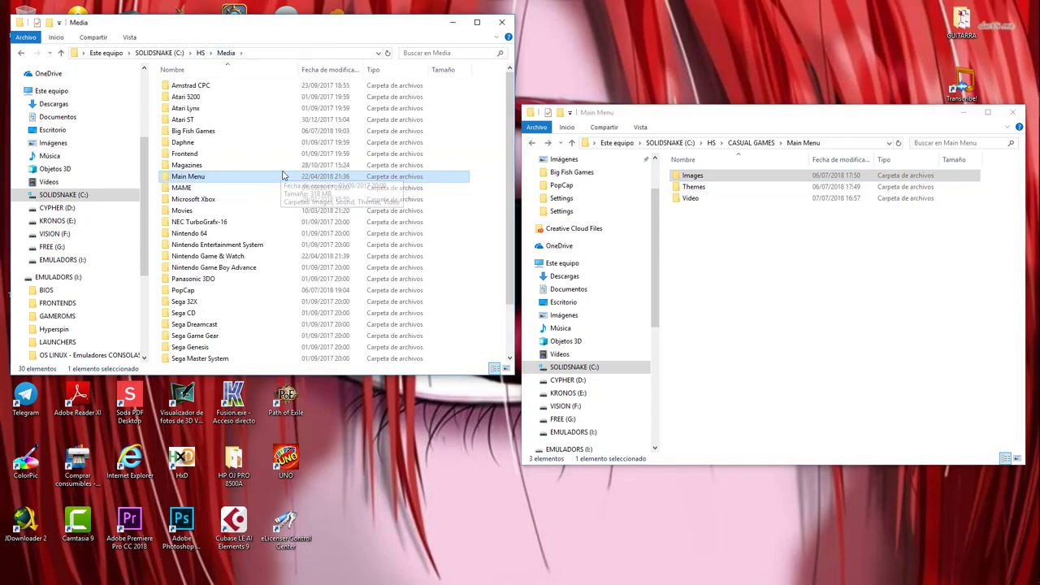
pyautogui.doubleClick(215, 132)
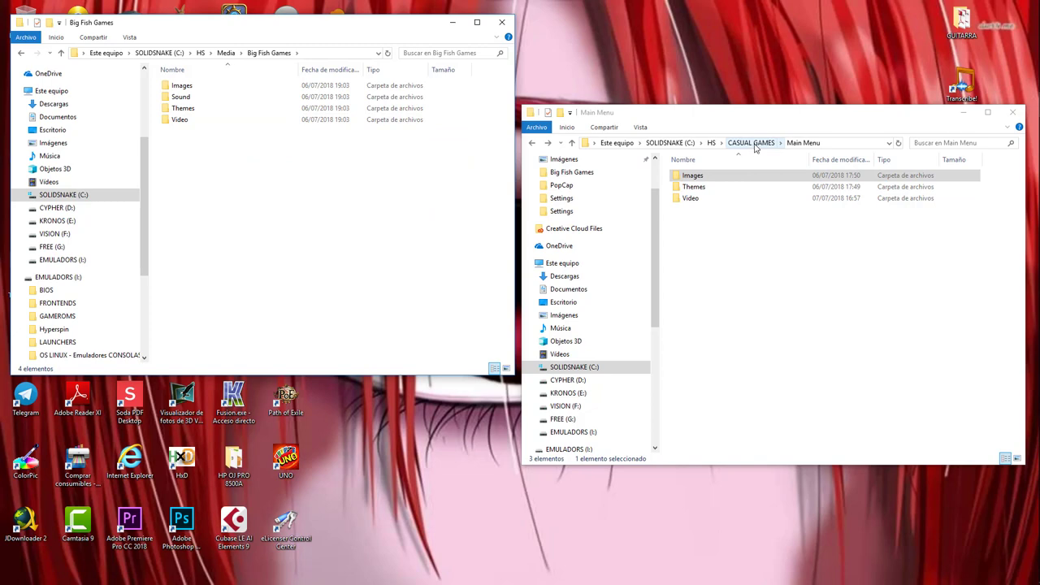
pyautogui.click(754, 146)
pyautogui.doubleClick(717, 176)
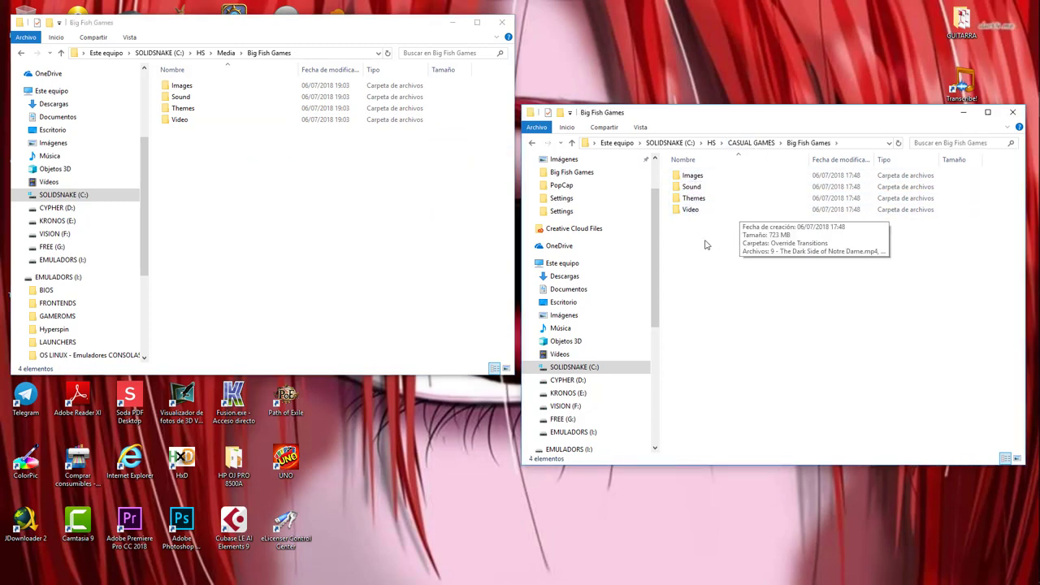
pyautogui.moveTo(705, 244); pyautogui.dragTo(238, 227)
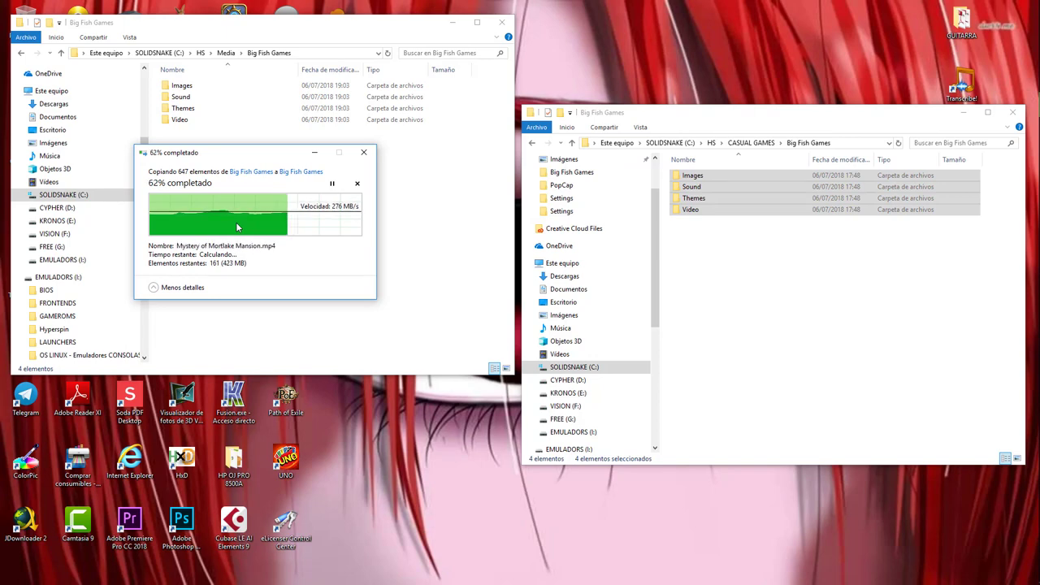
# Step: Browse the Big Fish Games subfolders and compare Pointer.png in Images\Other between CASUAL GAMES and Media
pyautogui.click(701, 230)
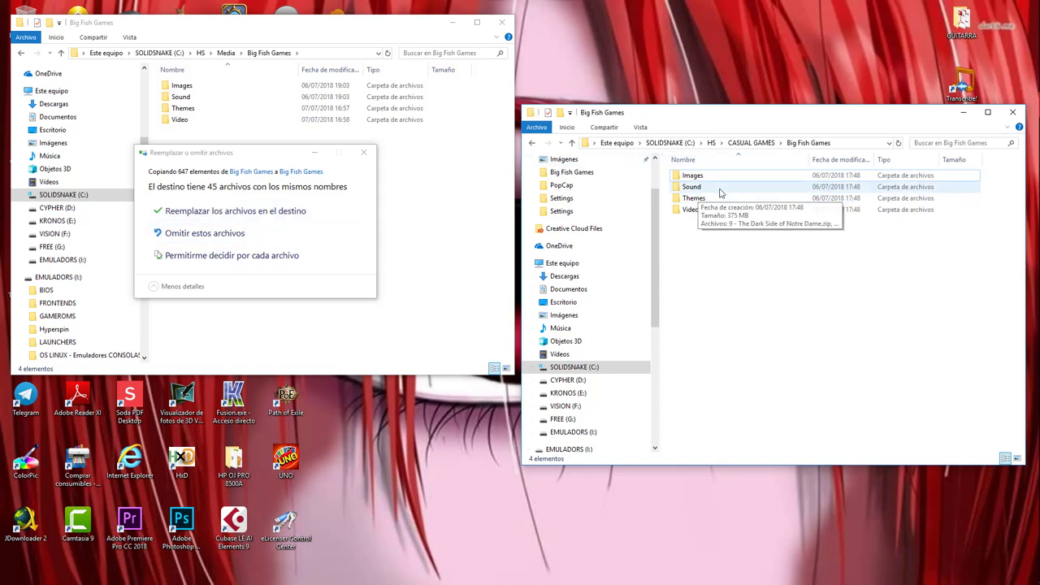
pyautogui.doubleClick(692, 187)
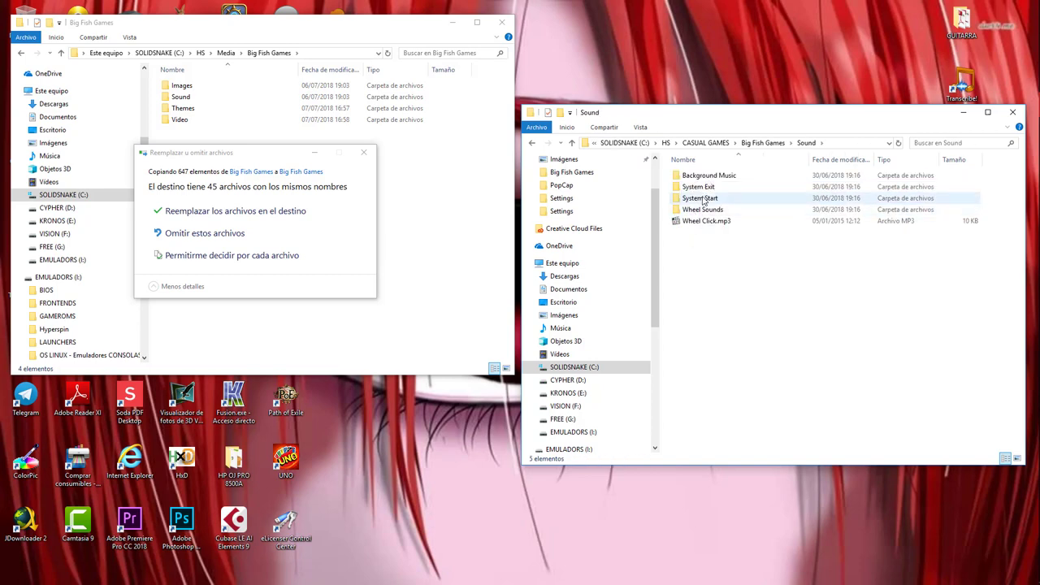
pyautogui.click(769, 144)
pyautogui.doubleClick(707, 176)
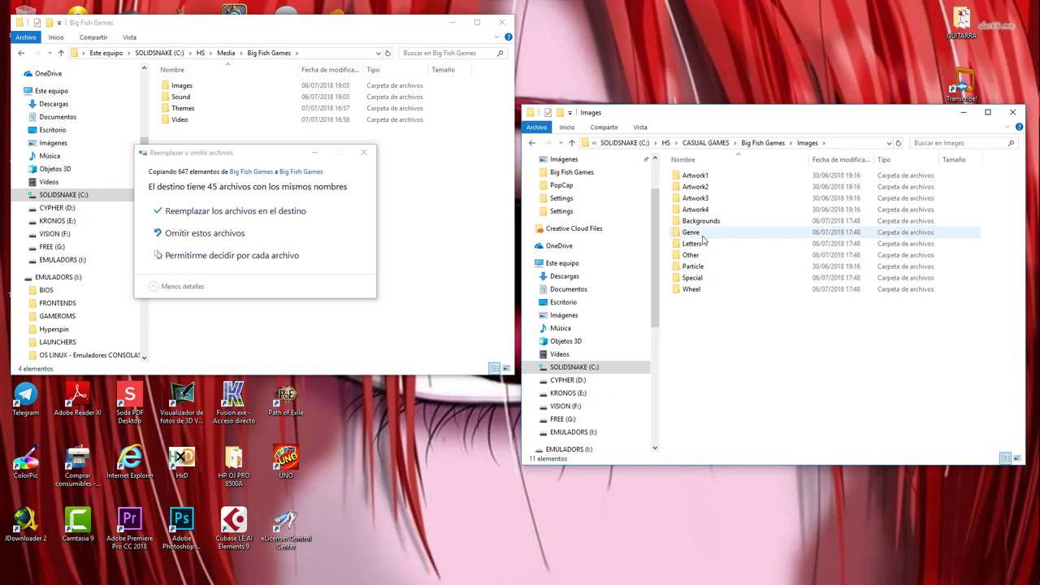
pyautogui.click(696, 257)
pyautogui.doubleClick(697, 259)
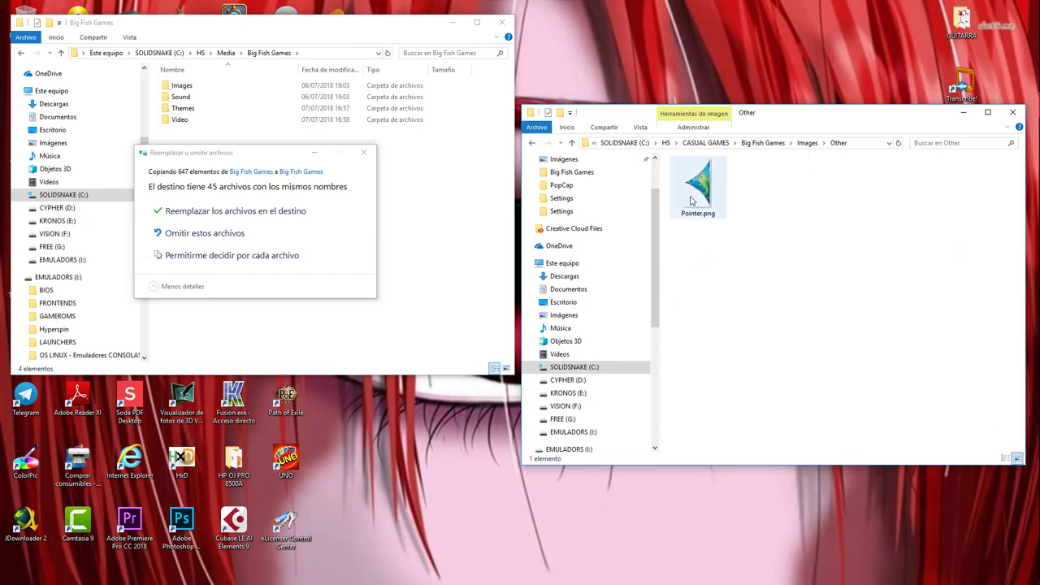
pyautogui.doubleClick(202, 114)
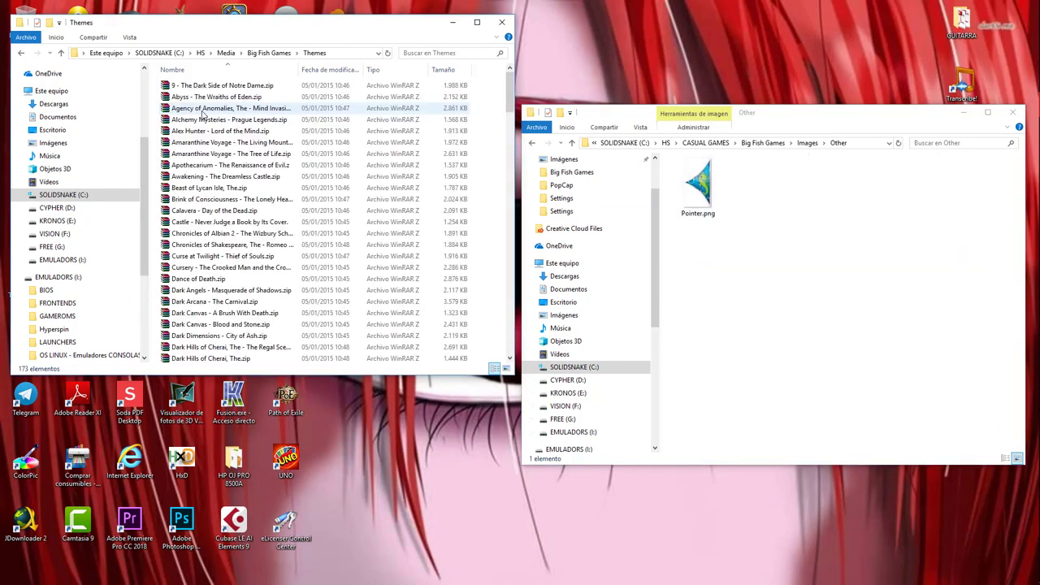
pyautogui.click(253, 53)
pyautogui.doubleClick(184, 86)
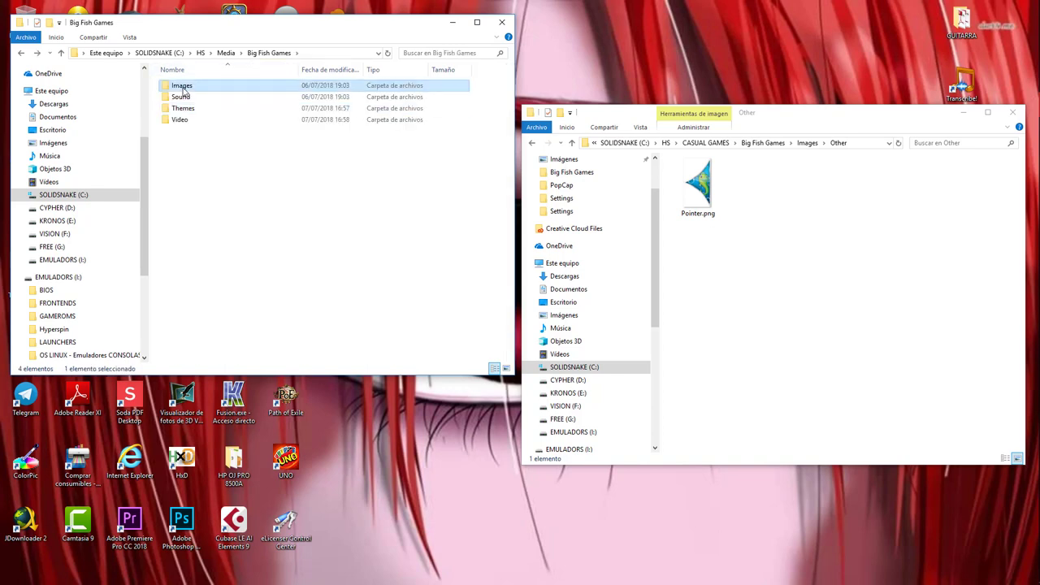
pyautogui.click(186, 167)
pyautogui.doubleClick(186, 167)
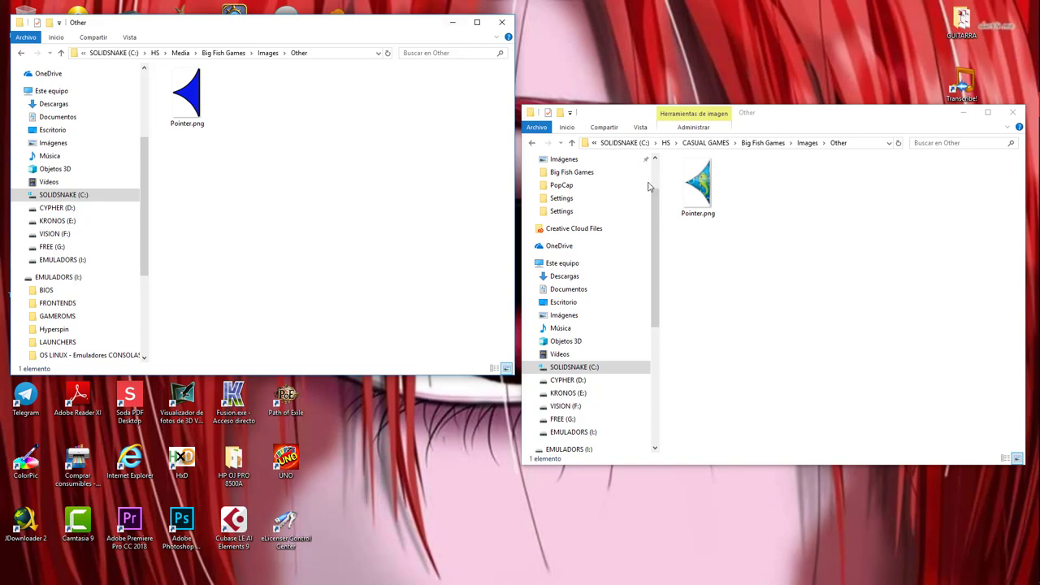
# Step: Replace the same-named Big Fish Games files in the destination and bring back the Media window to check Pointer.png
pyautogui.click(452, 22)
pyautogui.click(172, 210)
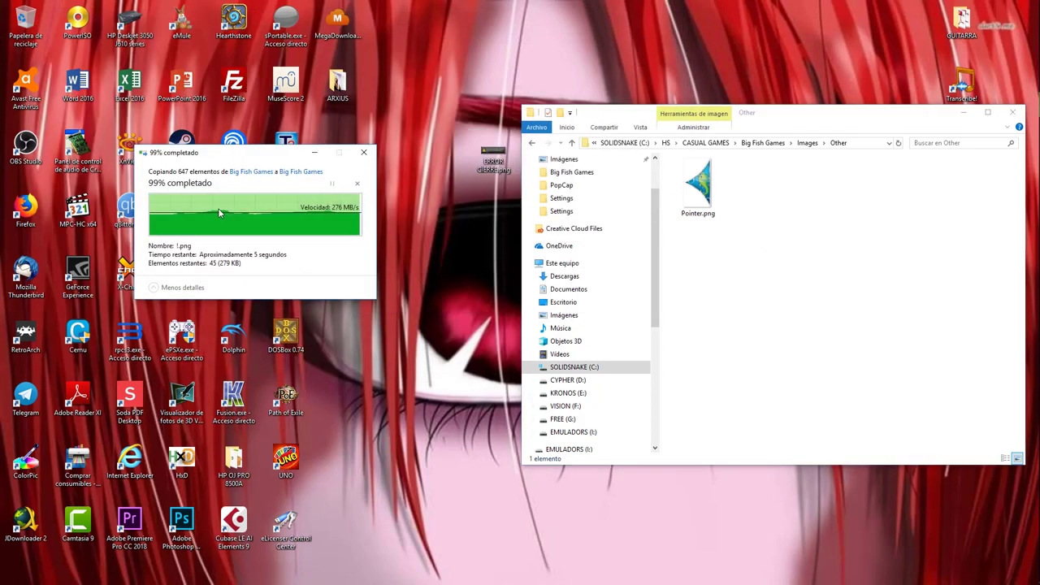
pyautogui.hotkey('alt', 'Tab')
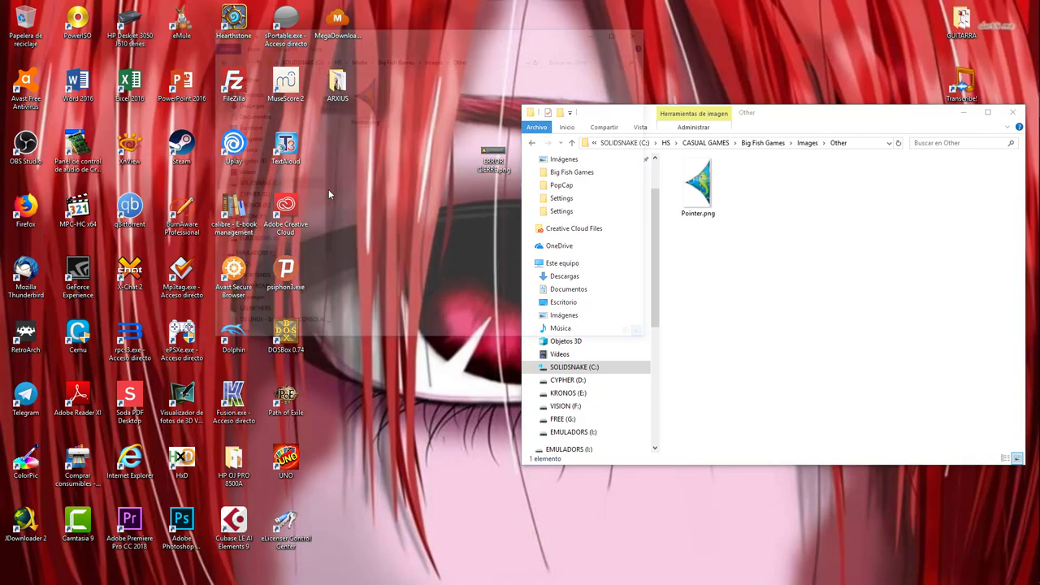
pyautogui.click(706, 189)
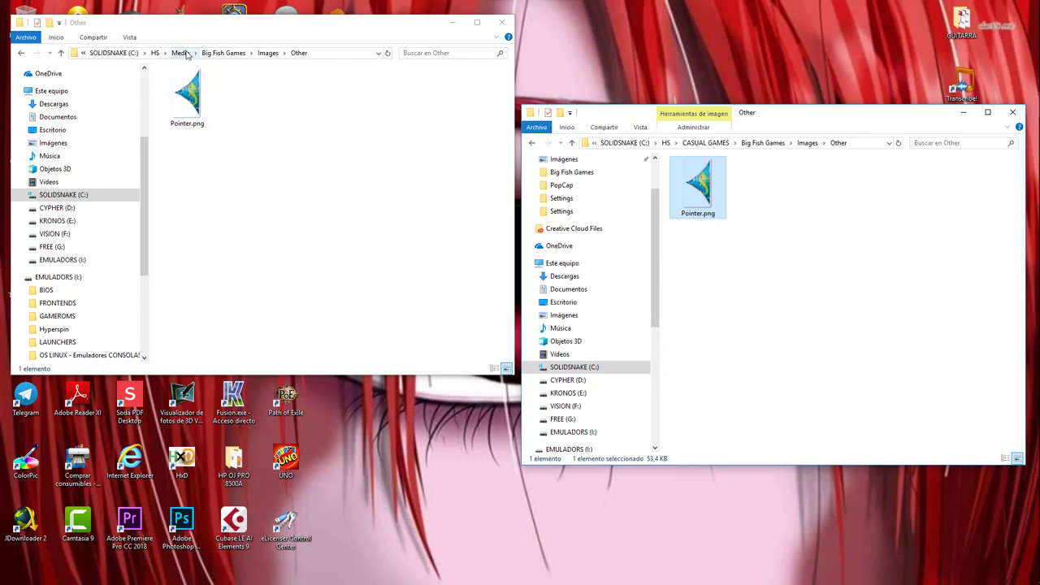
# Step: Copy the Images, Sound, Themes and Video folders from CASUAL GAMES\PopCap into Media\PopCap, replacing the same-named files
pyautogui.click(179, 53)
pyautogui.click(785, 241)
pyautogui.press('BackSpace')
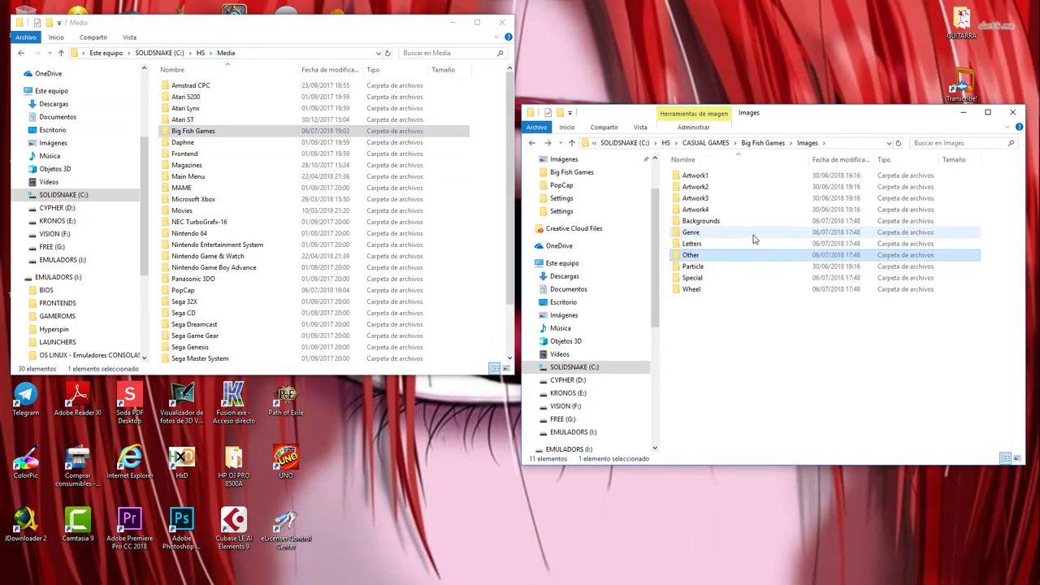
pyautogui.click(764, 142)
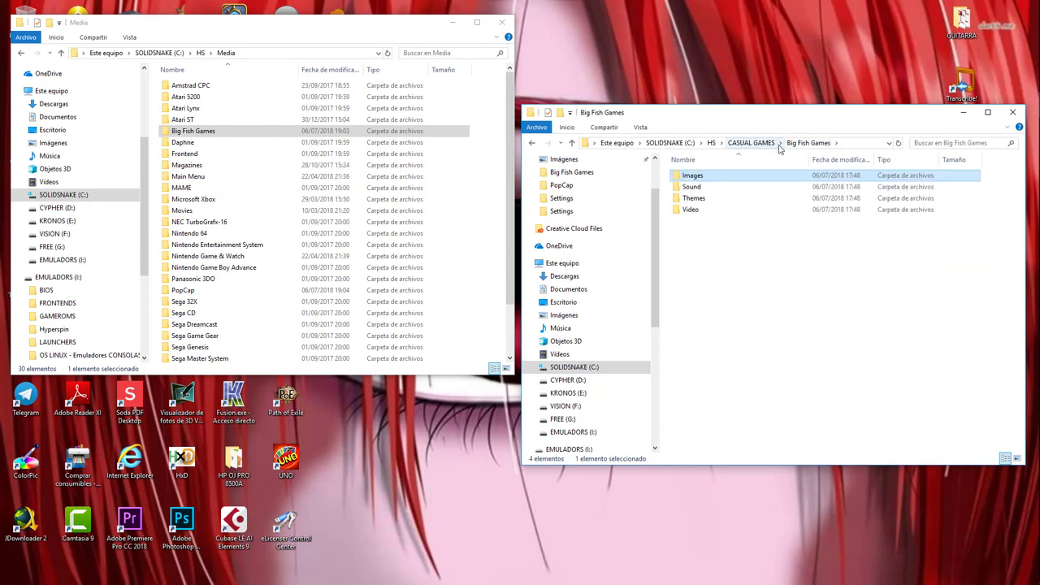
pyautogui.click(764, 143)
pyautogui.doubleClick(692, 208)
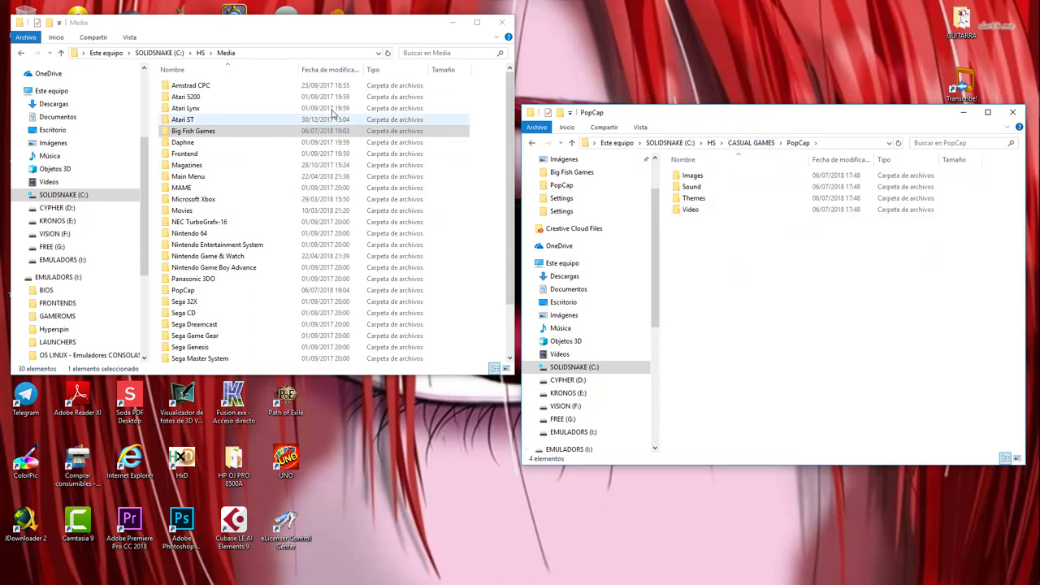
pyautogui.scroll(-2, 268, 213)
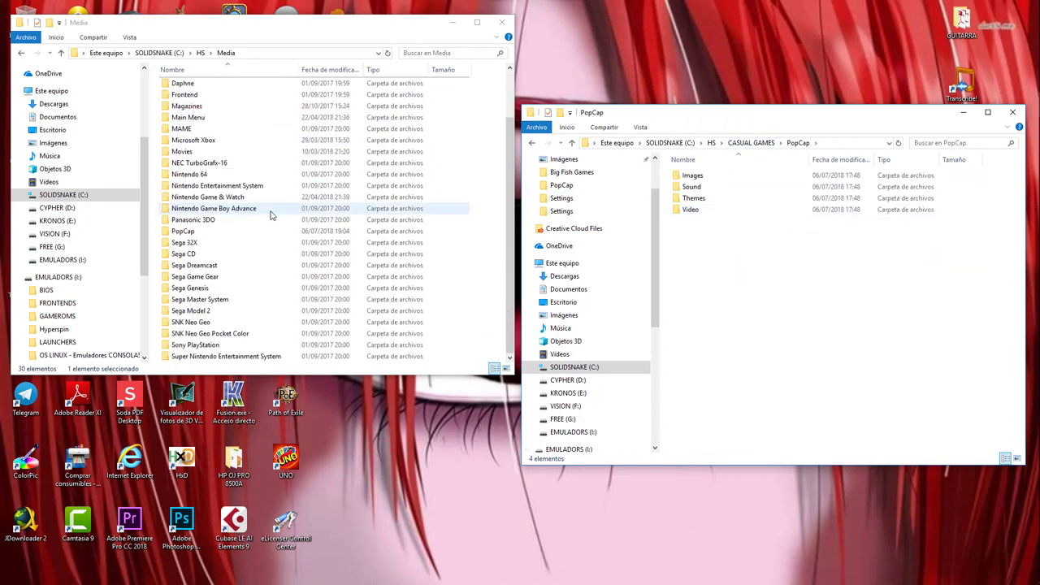
pyautogui.doubleClick(184, 230)
pyautogui.moveTo(730, 229); pyautogui.dragTo(283, 206)
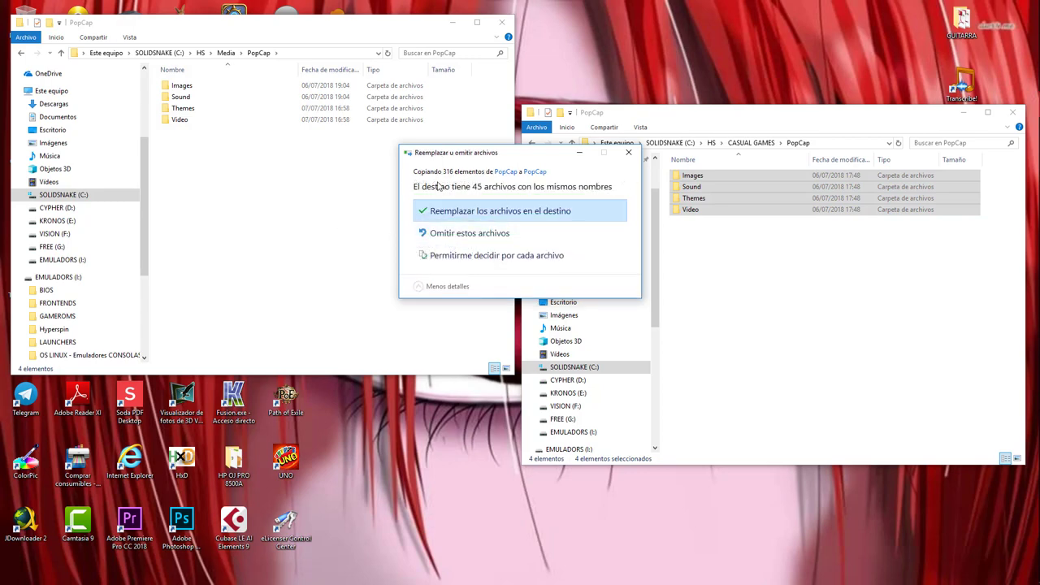
pyautogui.click(507, 213)
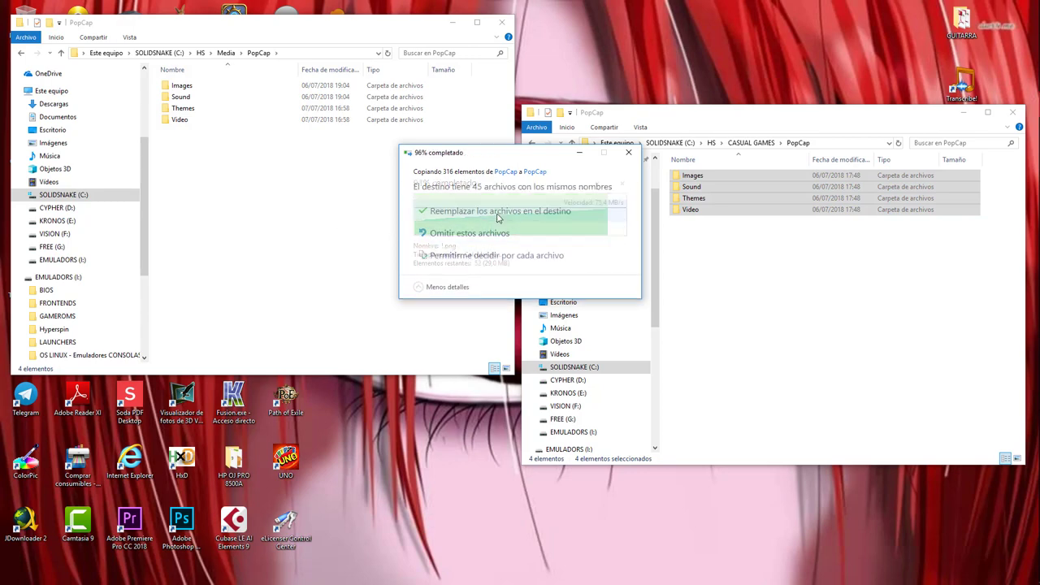
# Step: Close the CASUAL GAMES\PopCap folder window and launch HyperSpin.exe from the HS folder
pyautogui.click(347, 189)
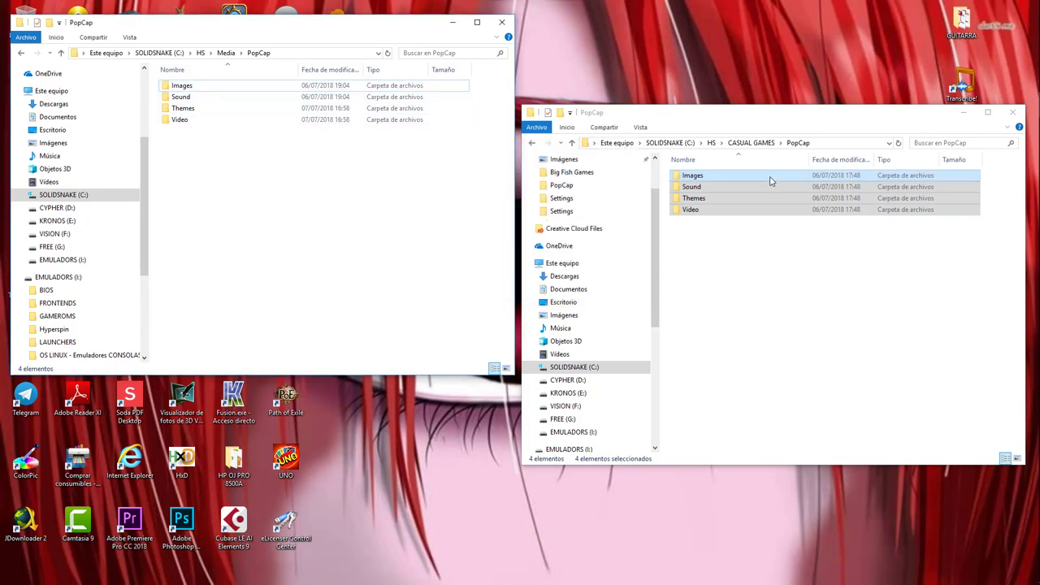
pyautogui.click(1014, 114)
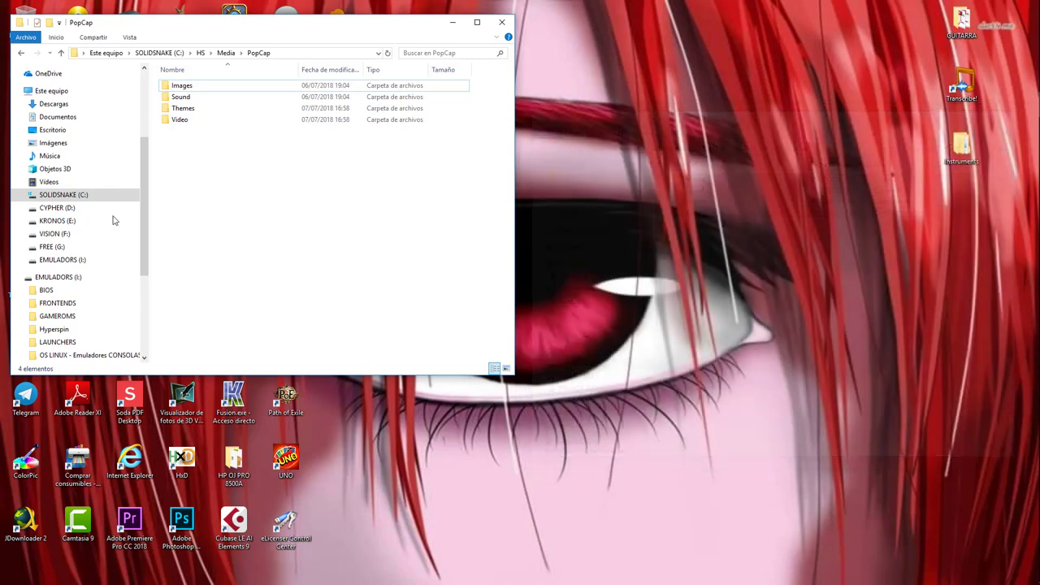
pyautogui.click(200, 52)
pyautogui.click(190, 348)
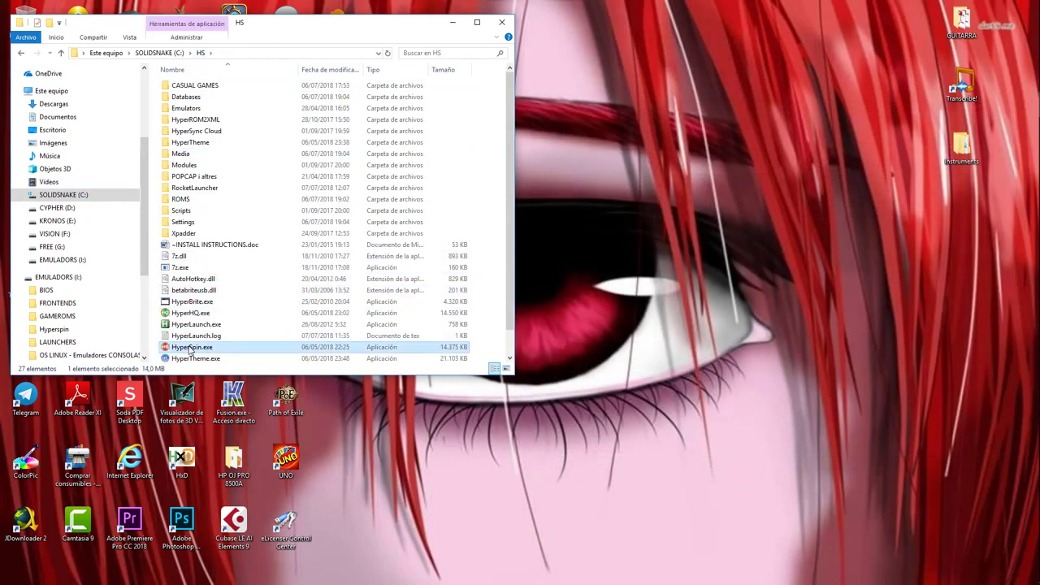
pyautogui.doubleClick(190, 347)
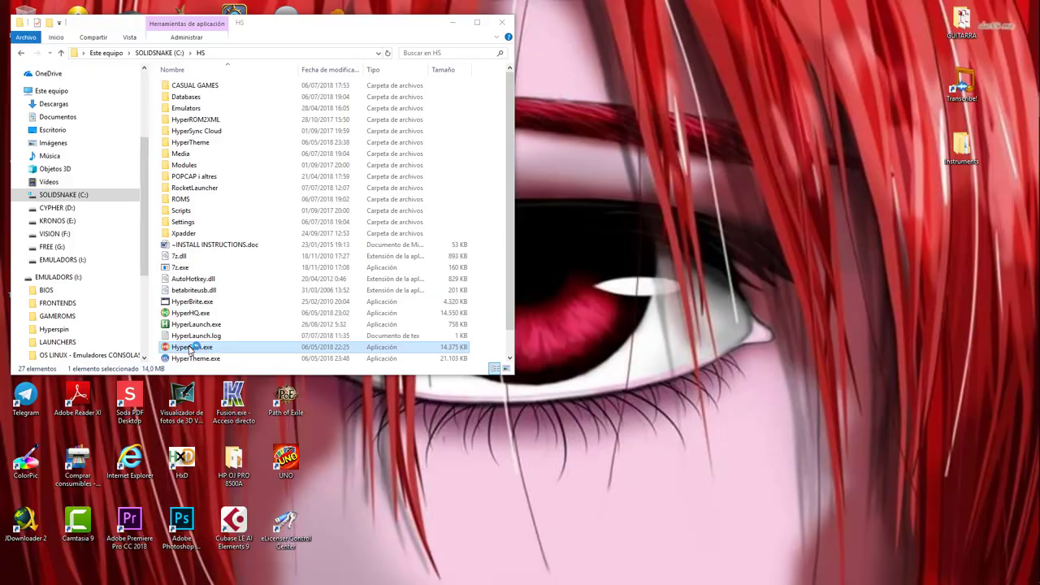
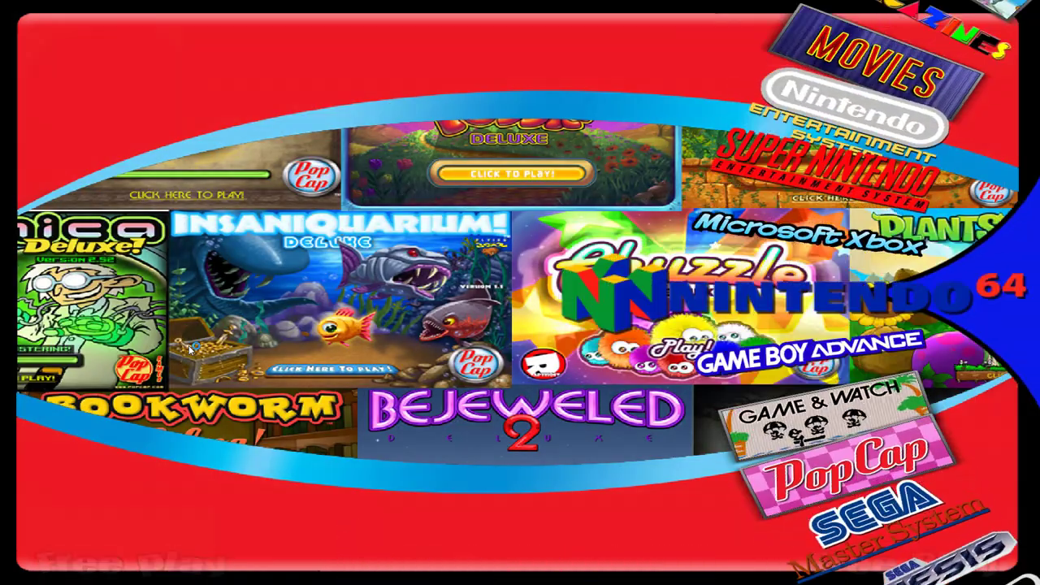
# Step: Open the Big Fish Games system in HyperSpin, browse its game wheel to Curse at Twilight - Thief of Souls, and return to the system wheel
pyautogui.press('Up')
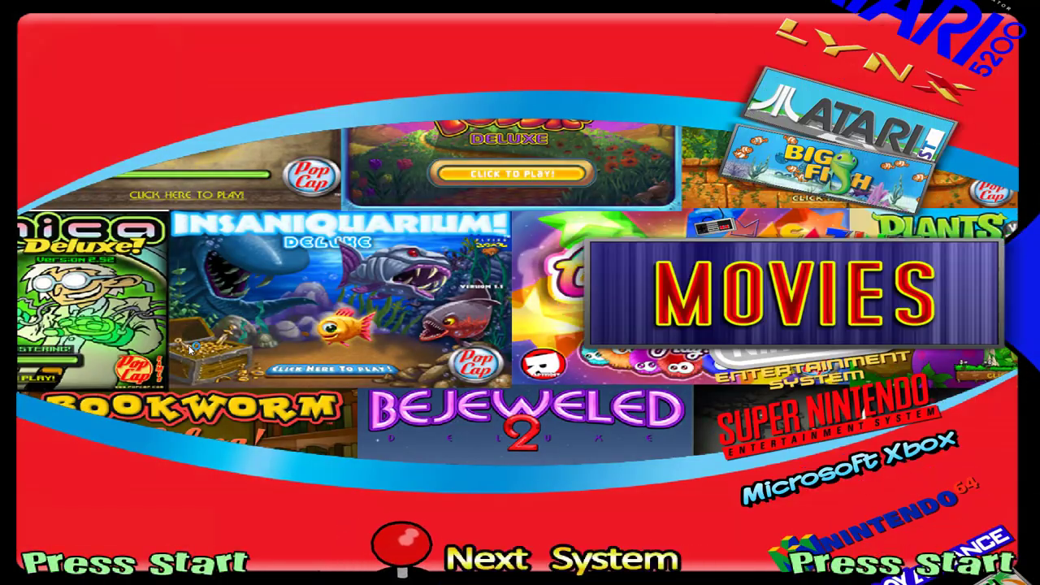
pyautogui.press('Up')
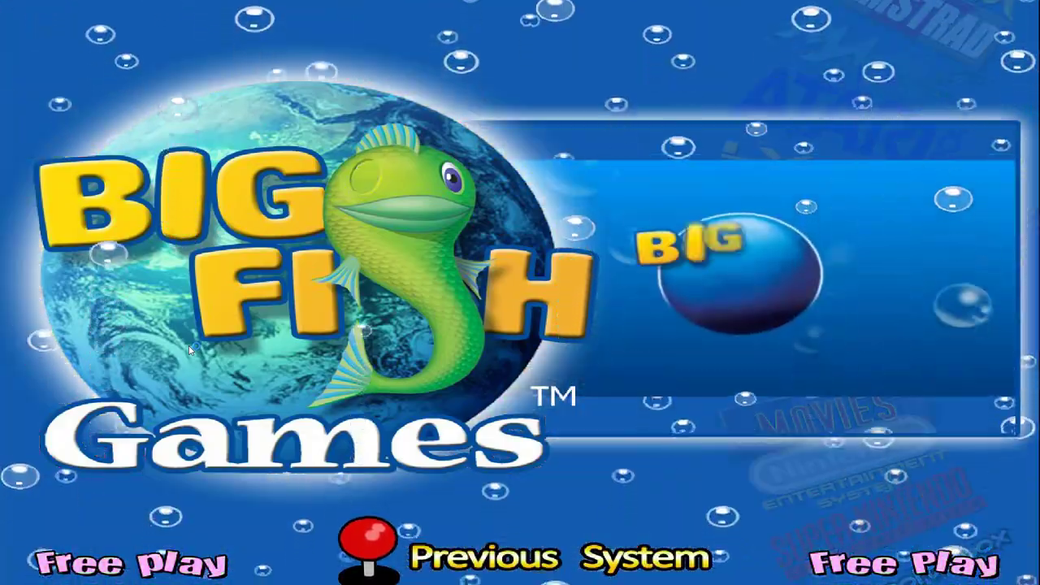
pyautogui.press('Return')
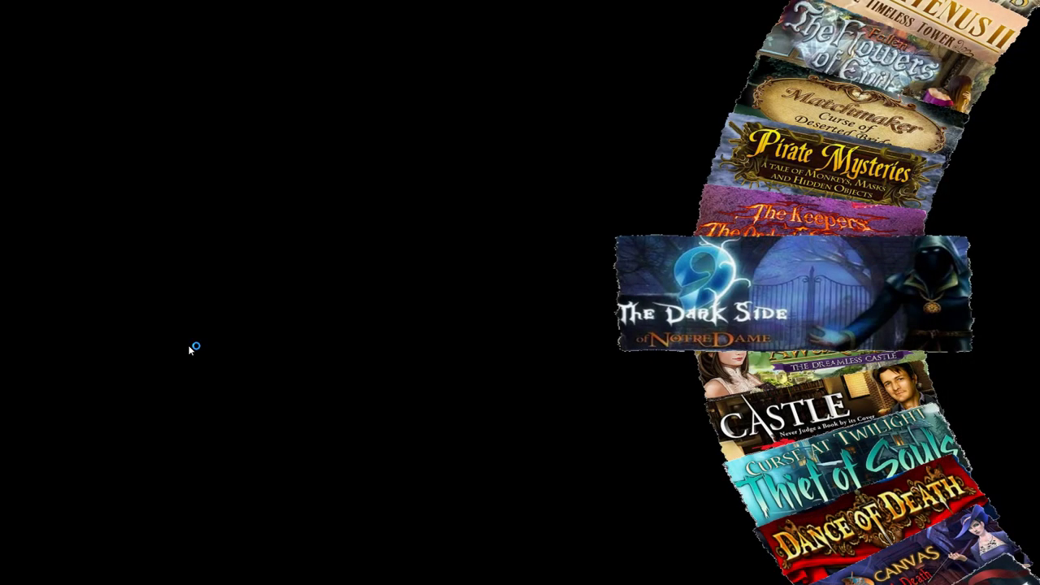
pyautogui.press('Down')
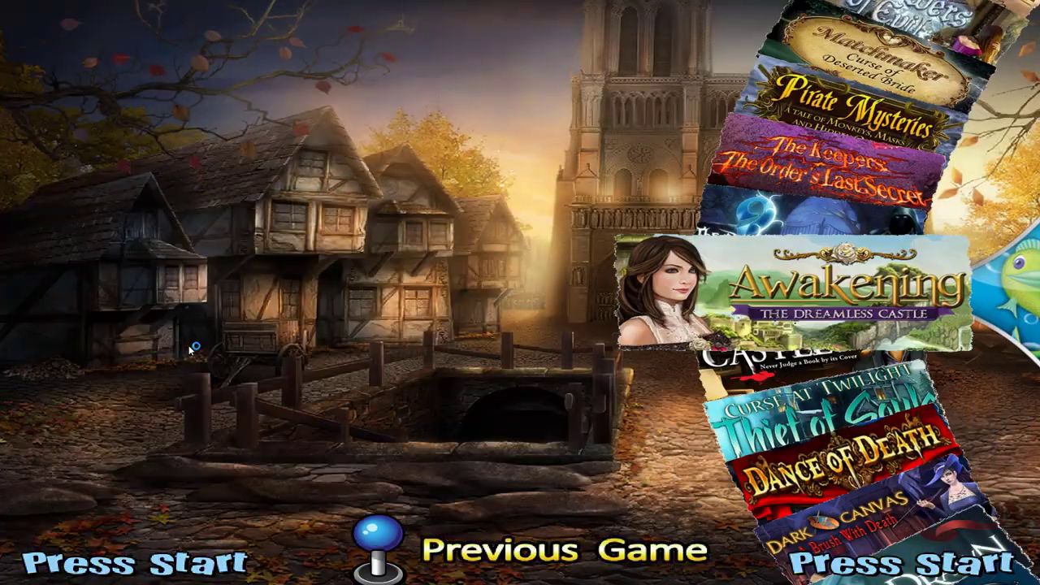
pyautogui.press('Down')
pyautogui.press('Down')
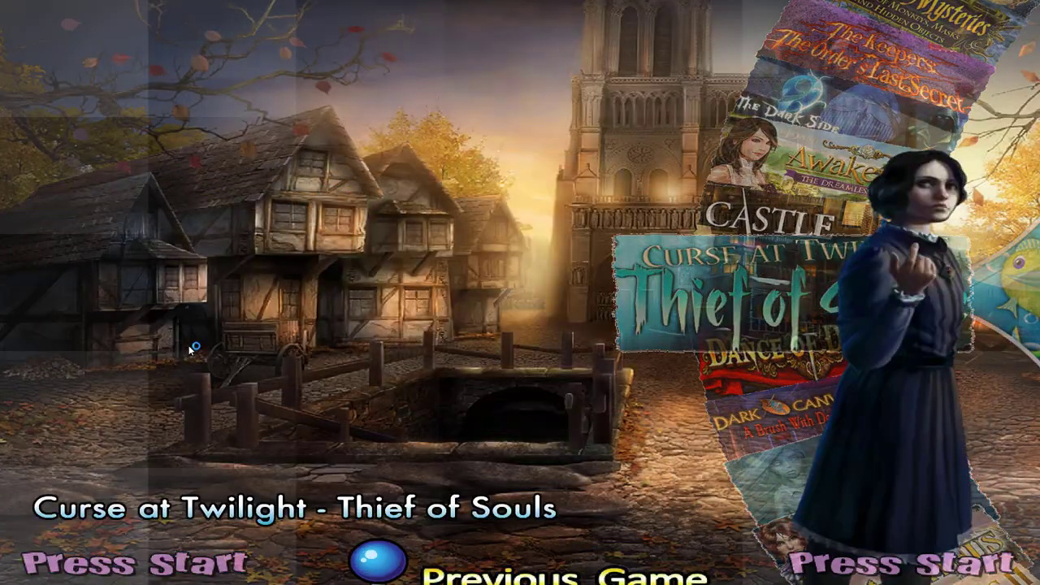
pyautogui.press('Escape')
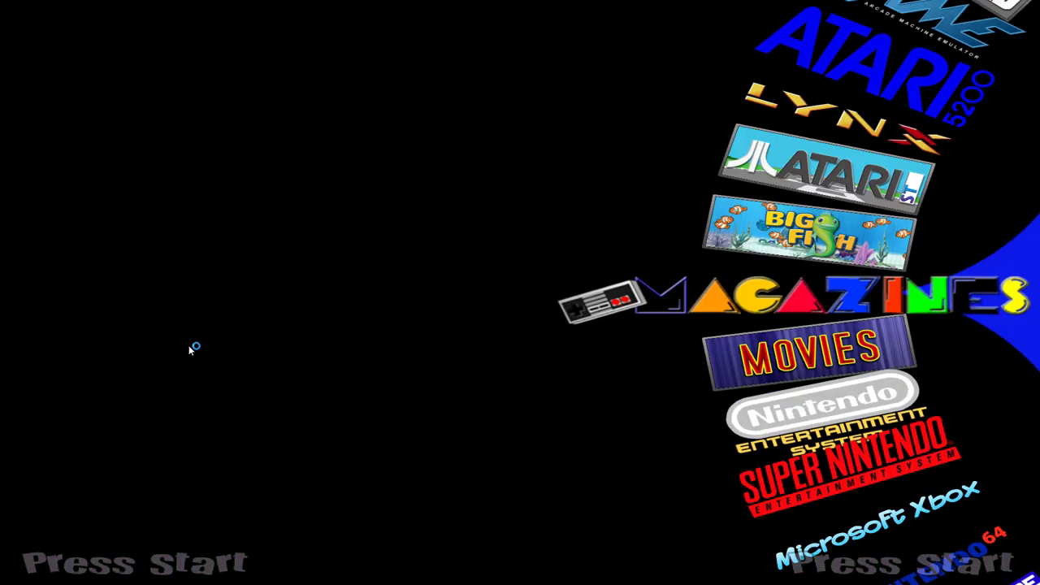
# Step: Open the PopCap system, preview Vacation Quest - The Hawaiian Islands, and return to the system wheel
pyautogui.press('Down')
pyautogui.press('Down')
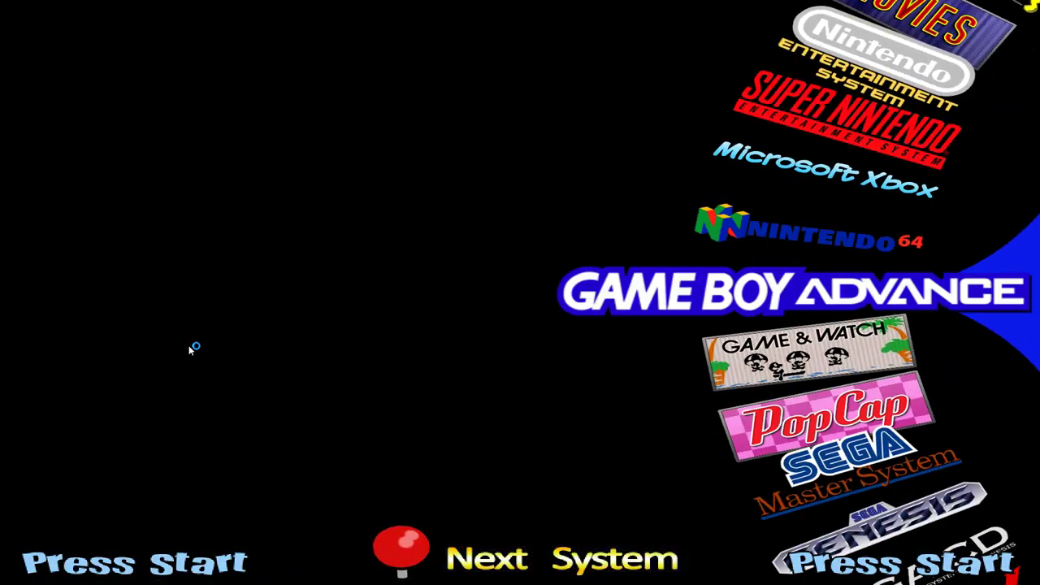
pyautogui.press('Return')
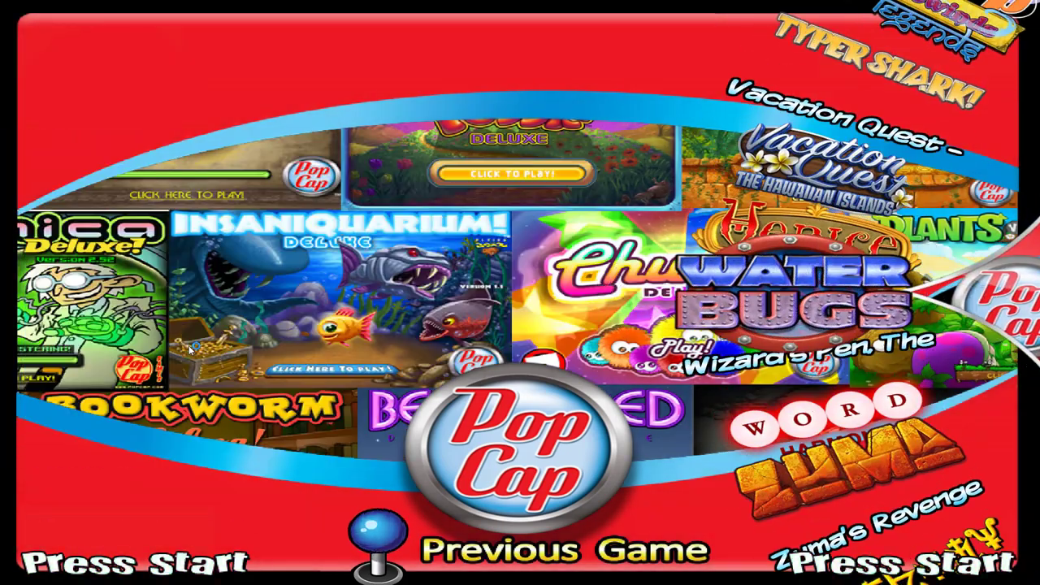
pyautogui.press('Up')
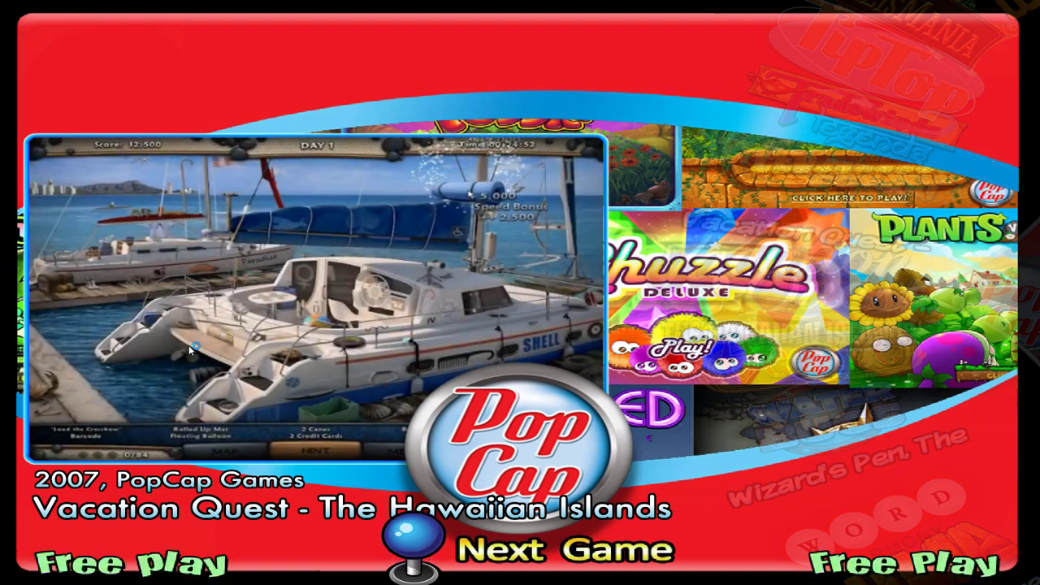
pyautogui.press('Escape')
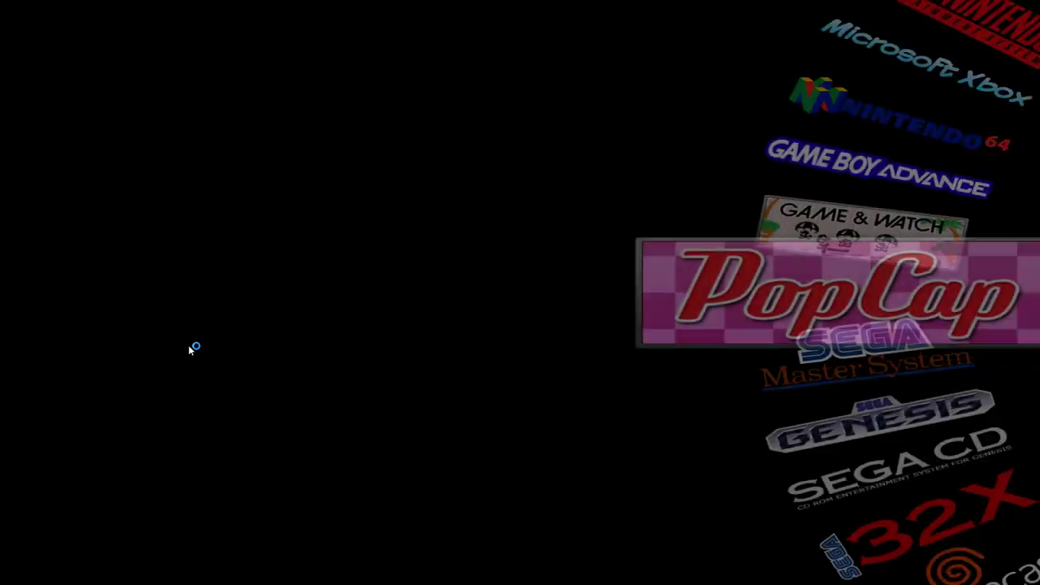
# Step: Reopen PopCap and browse its game wheel back to Banana Bugs and Atomica, ending on the Bejeweled 3 preview
pyautogui.press('Return')
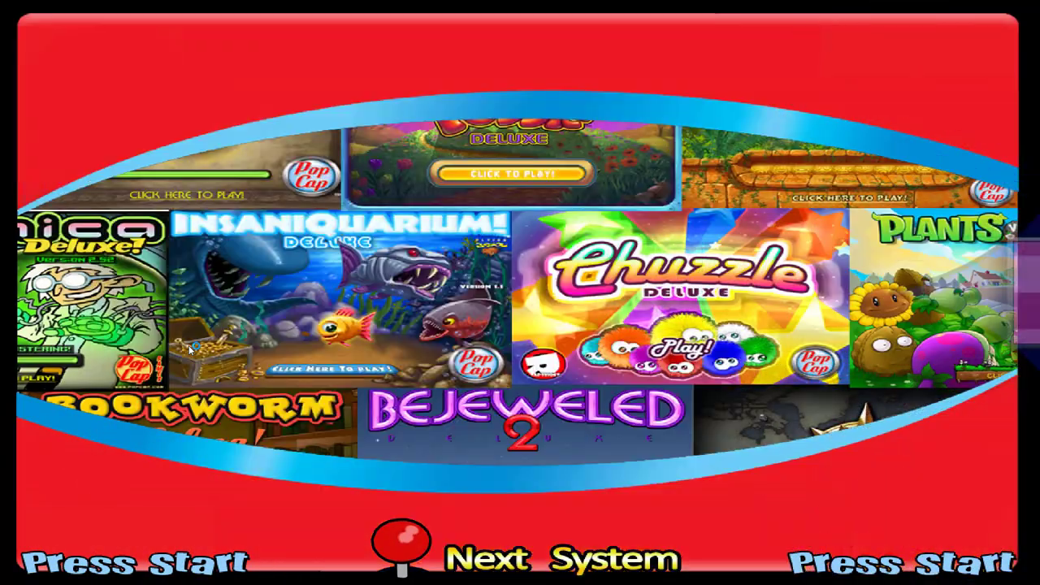
pyautogui.press('Up')
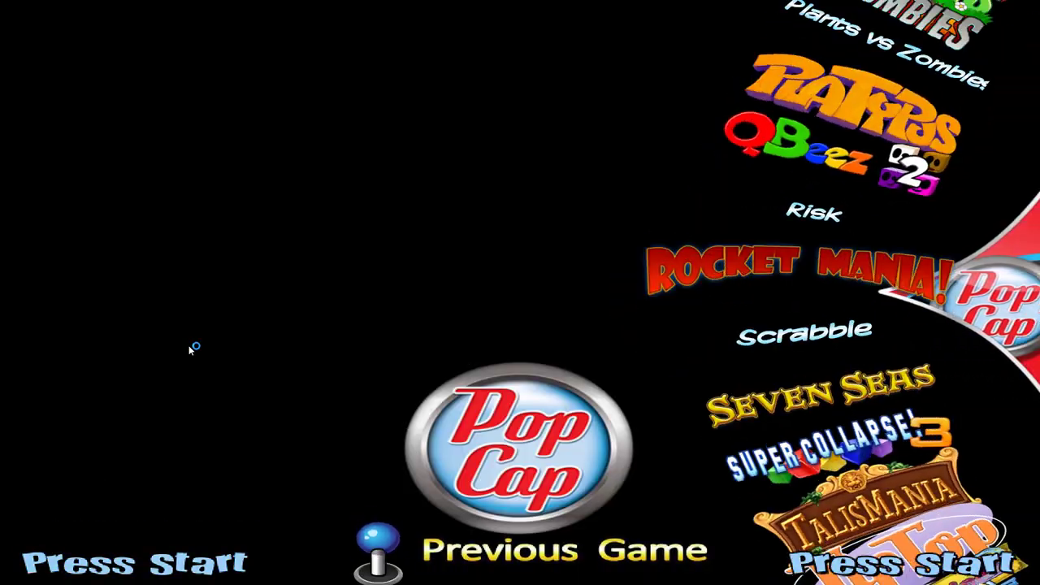
pyautogui.press('Up')
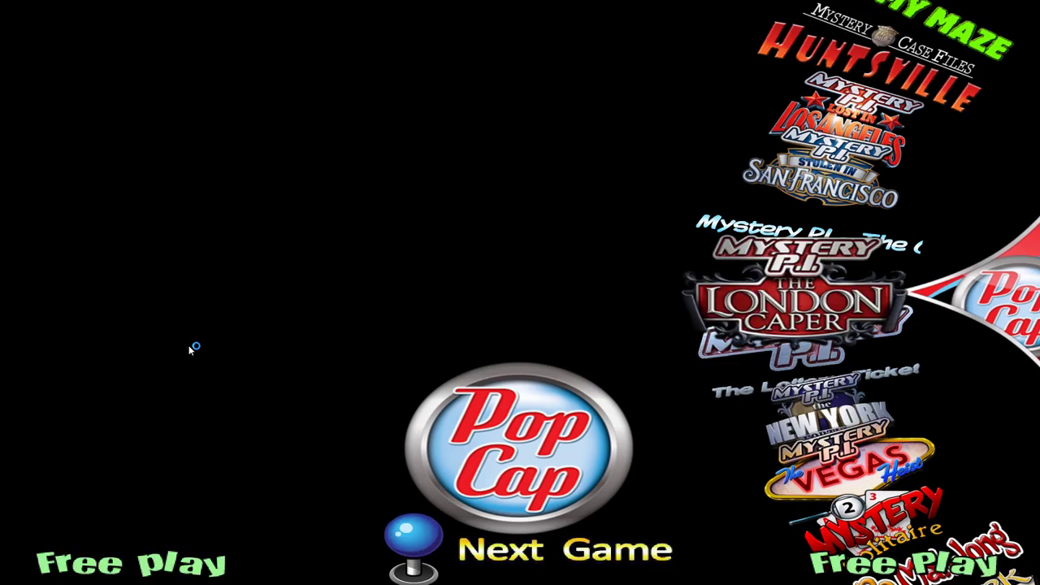
pyautogui.press('Up')
pyautogui.press('Up')
pyautogui.press('Up')
pyautogui.press('Up')
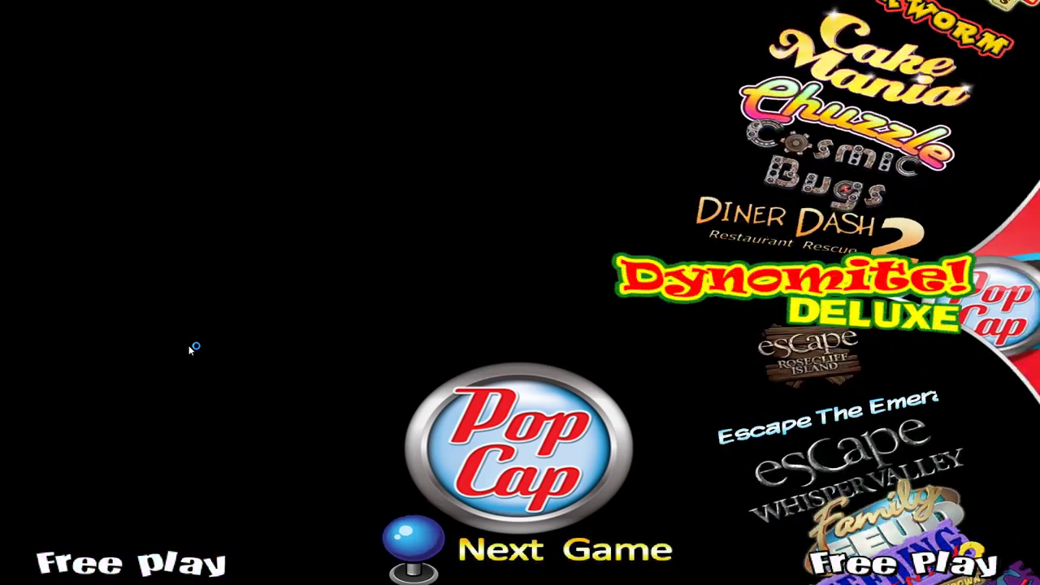
pyautogui.press('Left')
pyautogui.press('Left')
pyautogui.press('Left')
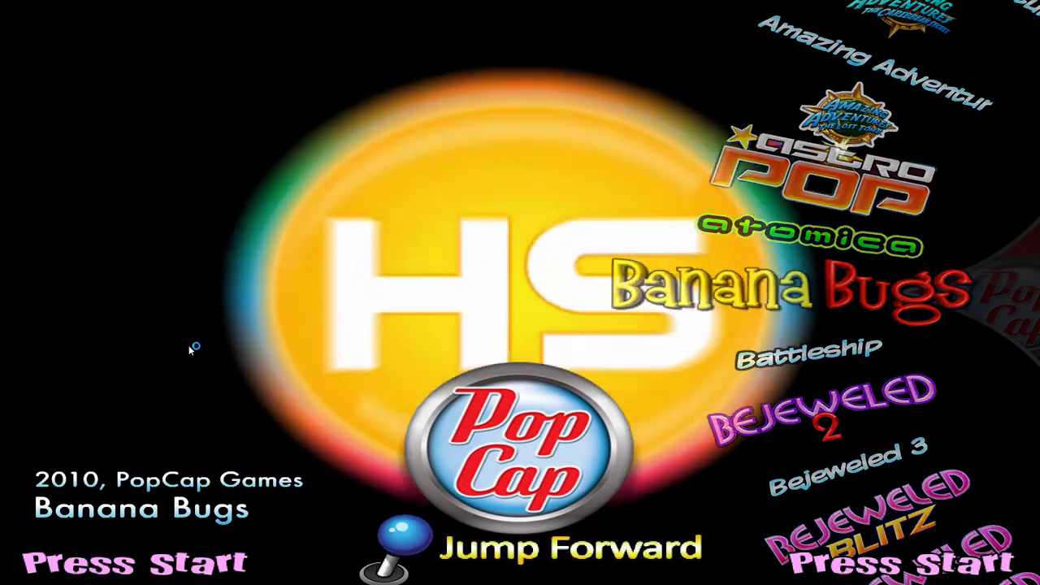
pyautogui.press('Up')
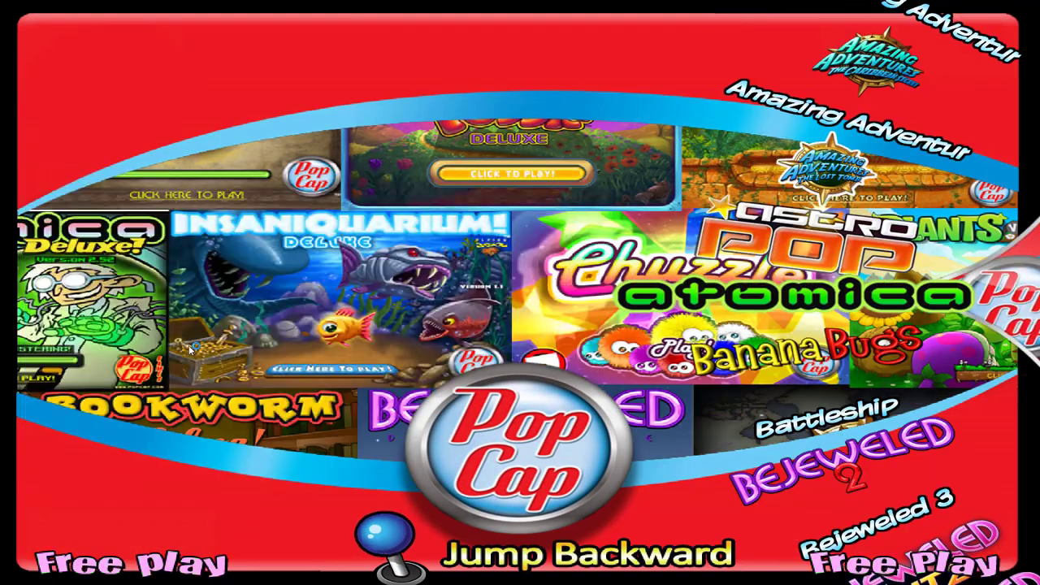
pyautogui.press('Down')
pyautogui.press('Down')
pyautogui.press('Down')
pyautogui.press('Down')
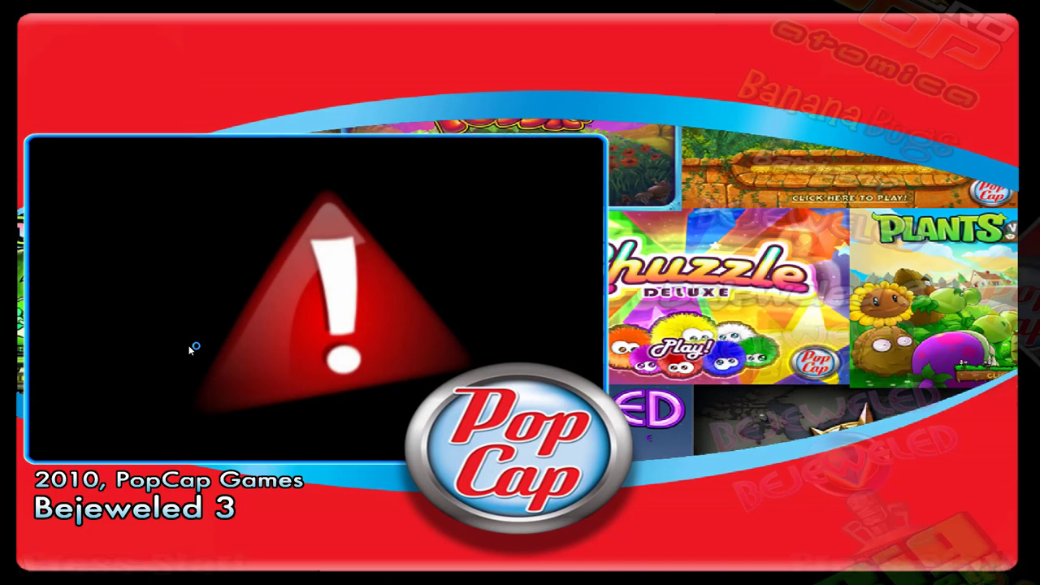
# Step: Leave the PopCap wheel and exit HyperSpin
pyautogui.press('Escape')
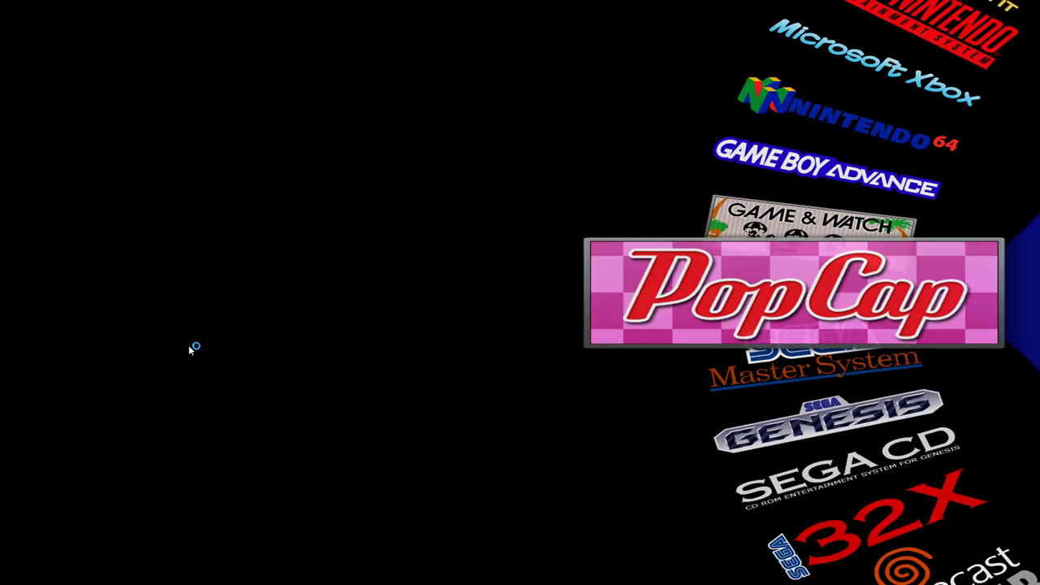
pyautogui.press('Escape')
pyautogui.press('Return')
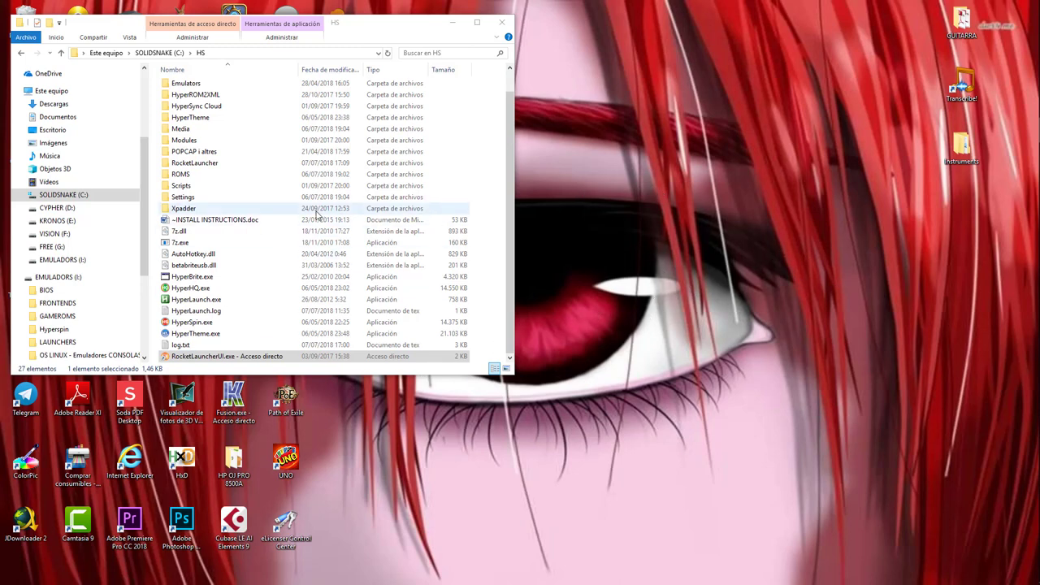
# Step: Launch RocketLauncherUI from its shortcut in the HS folder and maximize its window
pyautogui.click(217, 362)
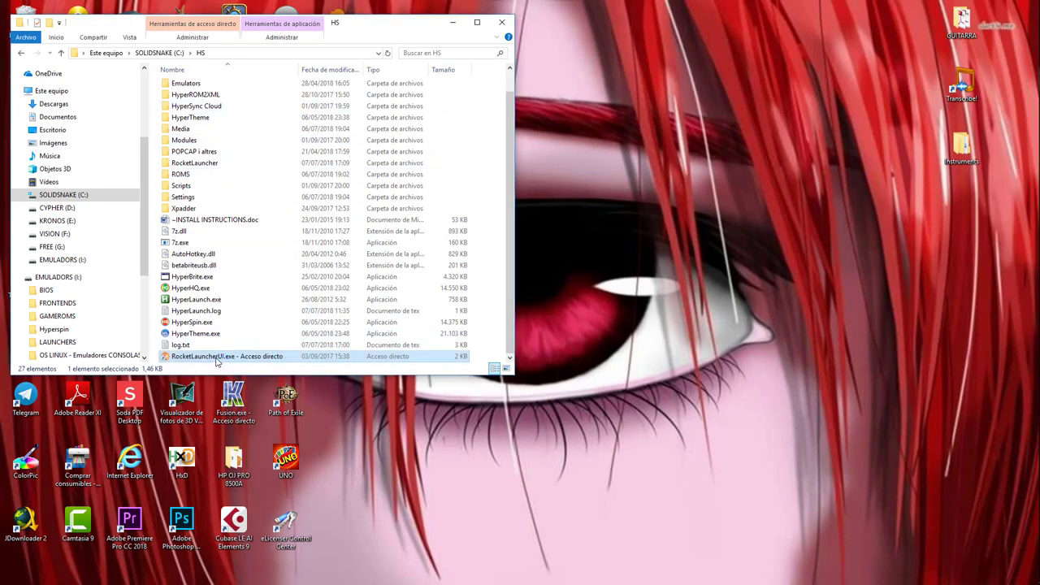
pyautogui.doubleClick(217, 358)
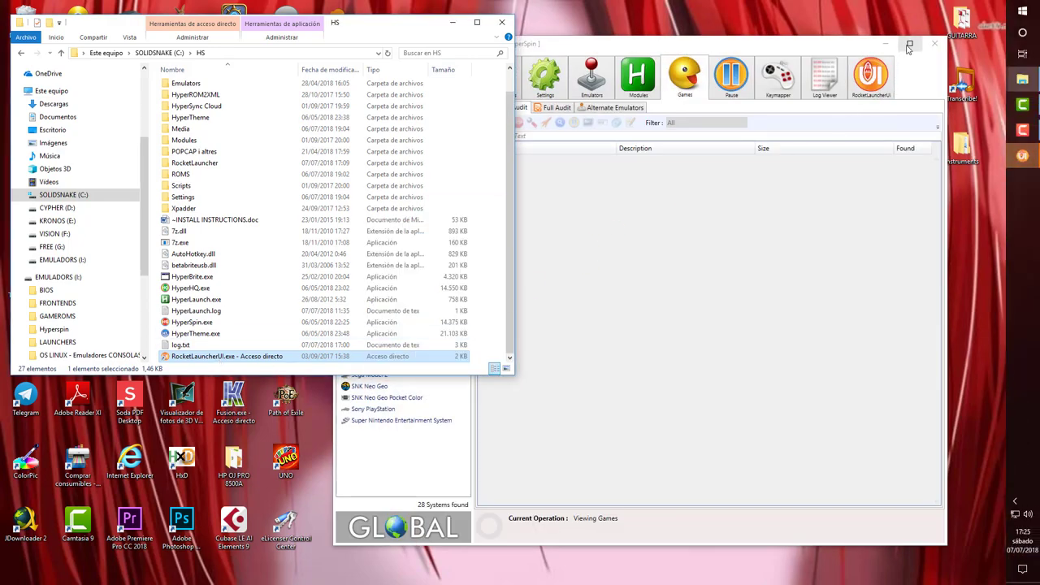
pyautogui.click(909, 43)
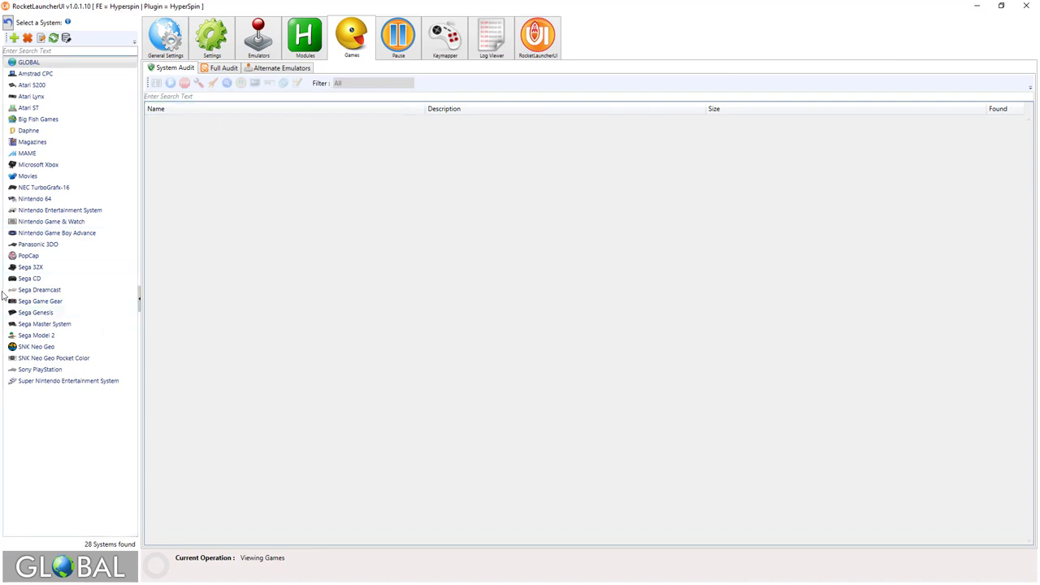
# Step: Examine the Fade In Enabled option in PopCap's general fade settings and compare it with the GLOBAL settings
pyautogui.click(37, 257)
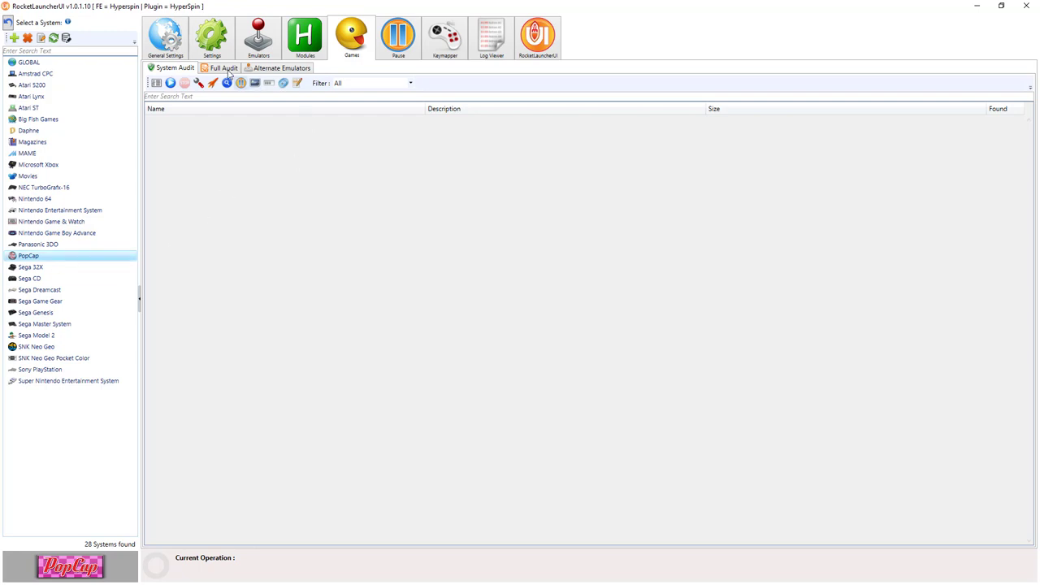
pyautogui.click(217, 47)
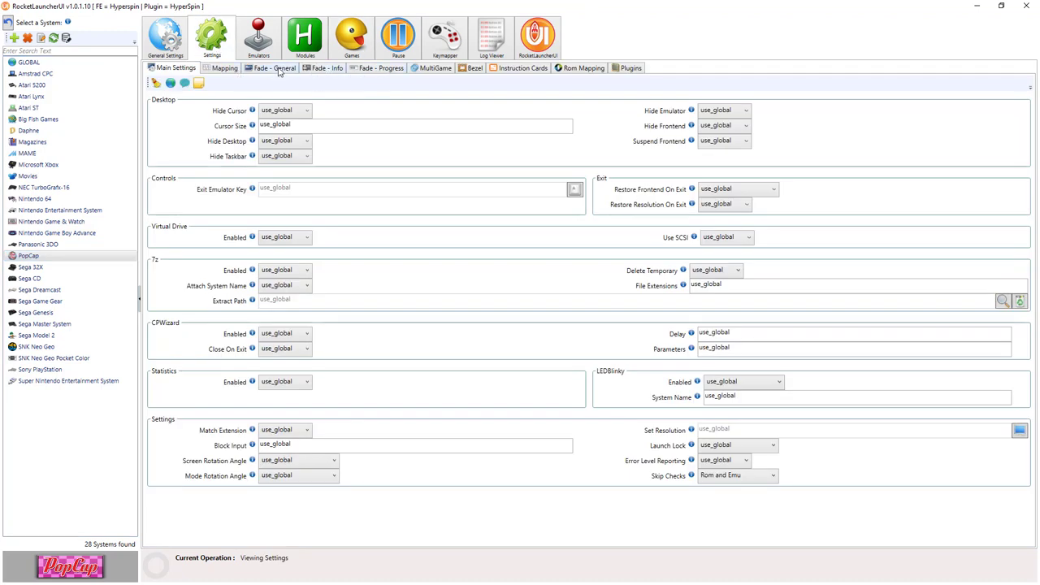
pyautogui.click(276, 69)
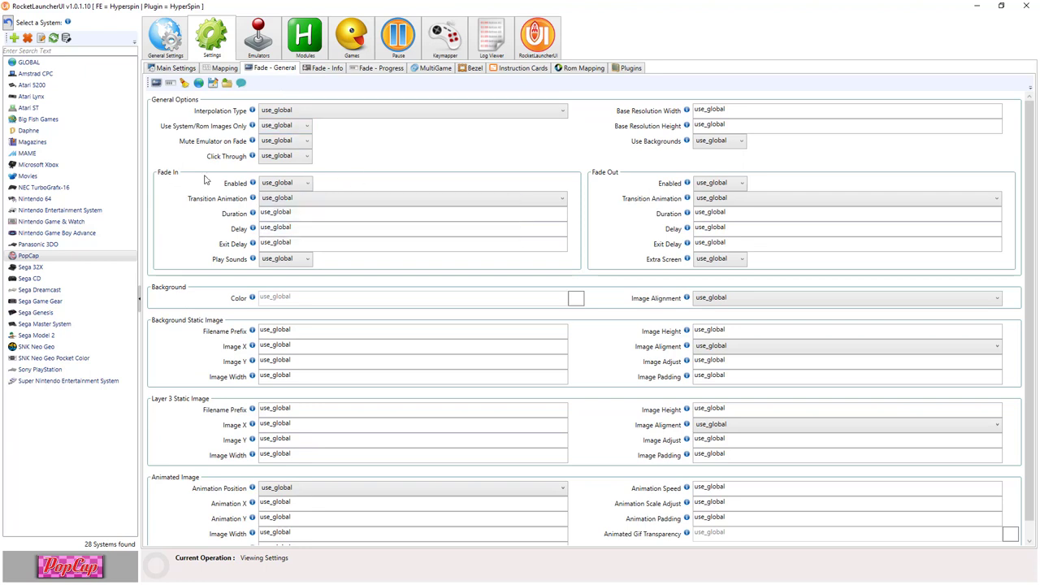
pyautogui.click(307, 185)
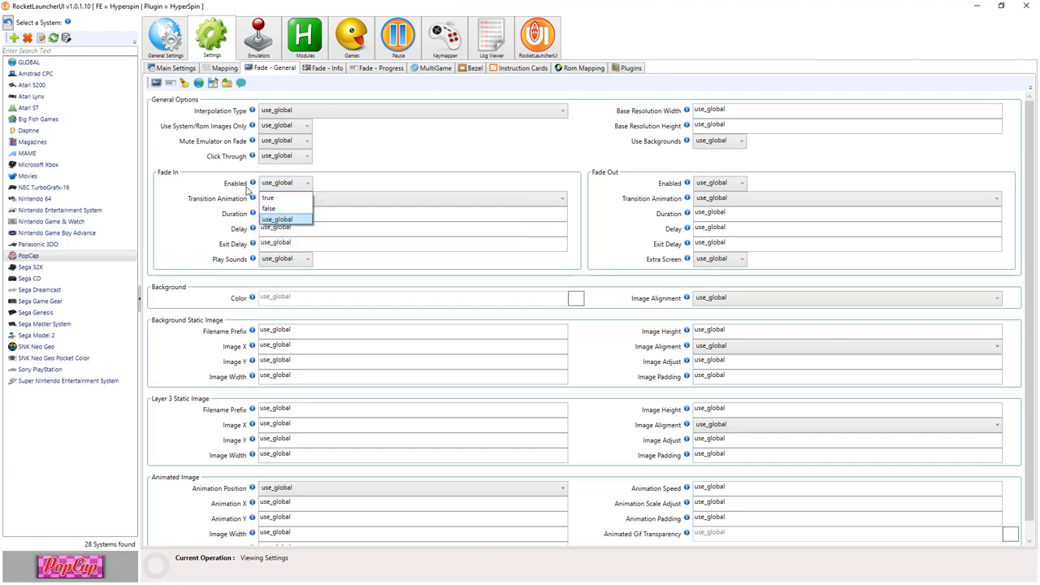
pyautogui.click(293, 220)
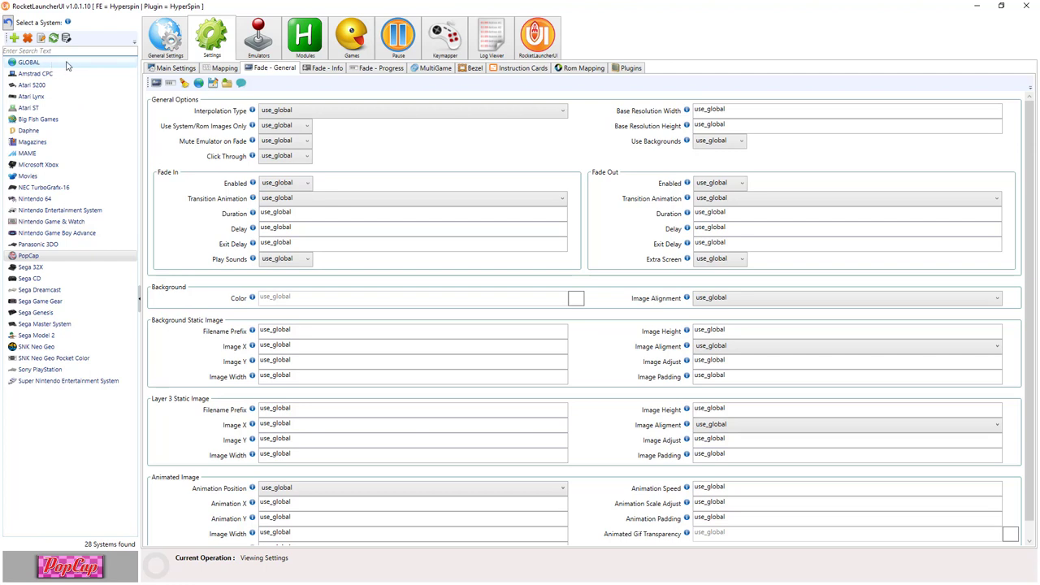
pyautogui.click(67, 64)
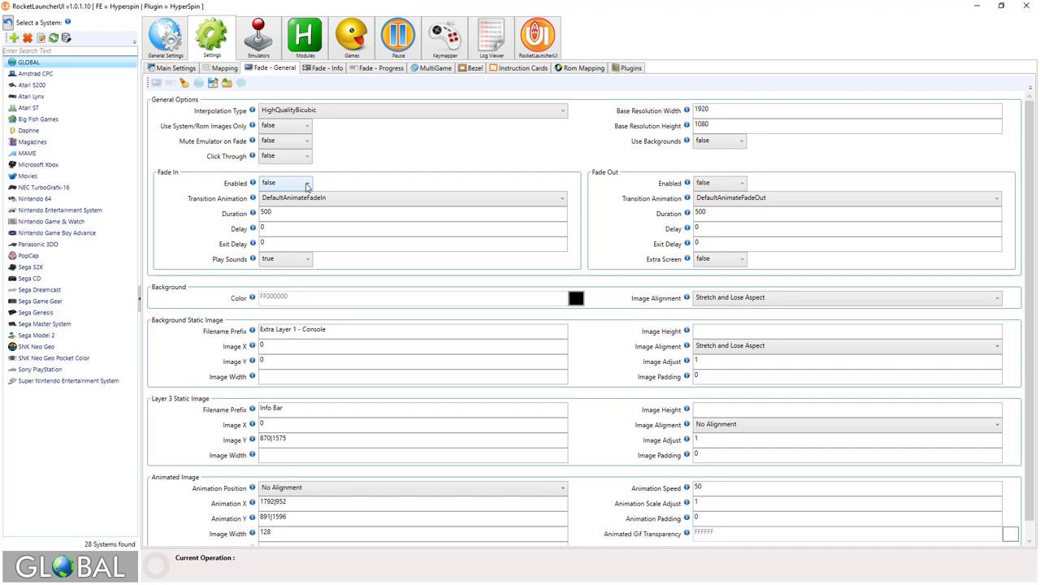
# Step: Set Fade In Enabled to true for the PopCap system
pyautogui.click(45, 258)
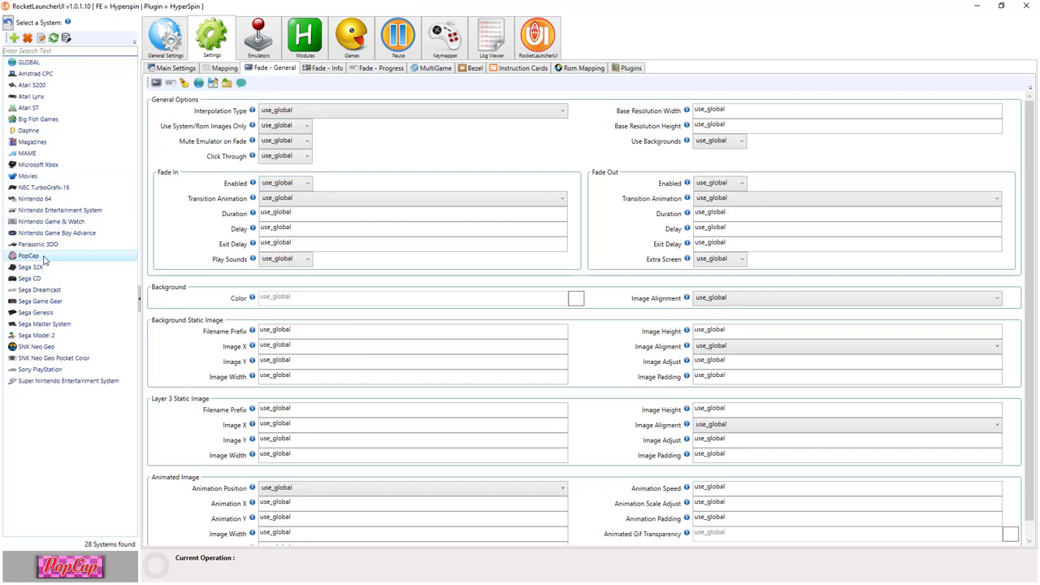
pyautogui.click(308, 184)
pyautogui.click(292, 201)
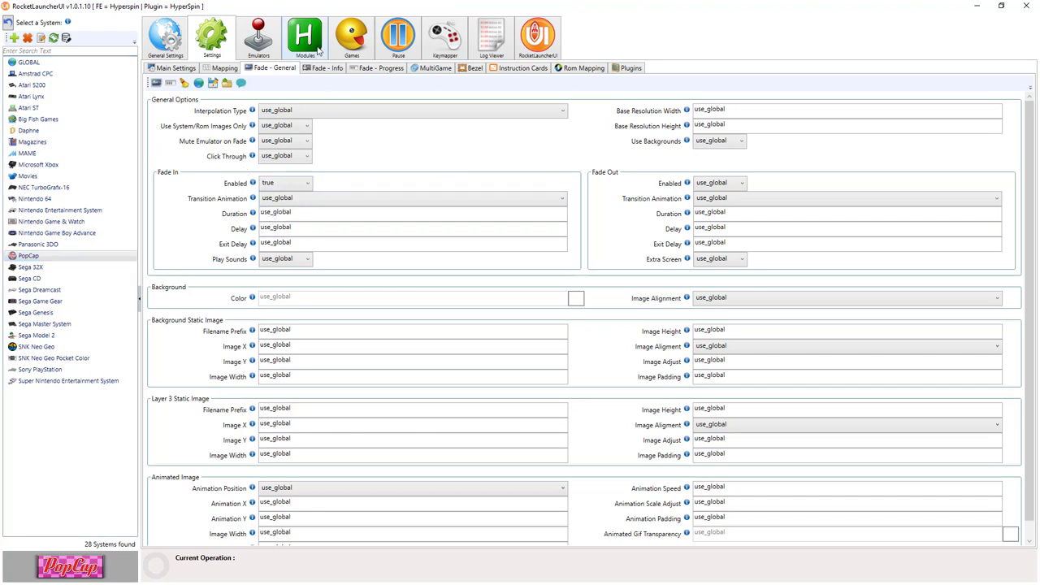
# Step: Run a system audit of the PopCap games and test-launch Bejeweled3 with Fade In enabled
pyautogui.click(357, 37)
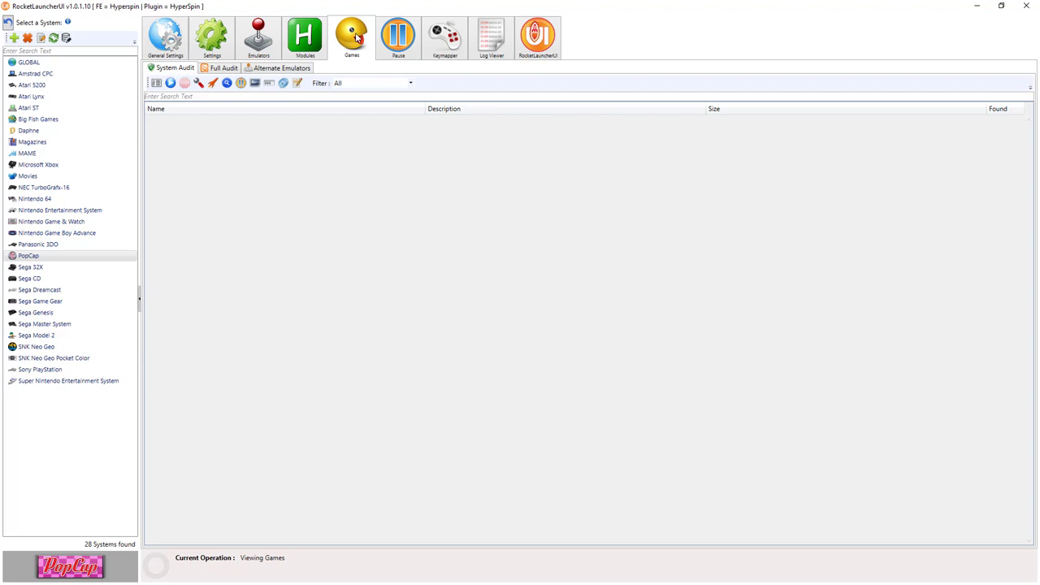
pyautogui.click(170, 84)
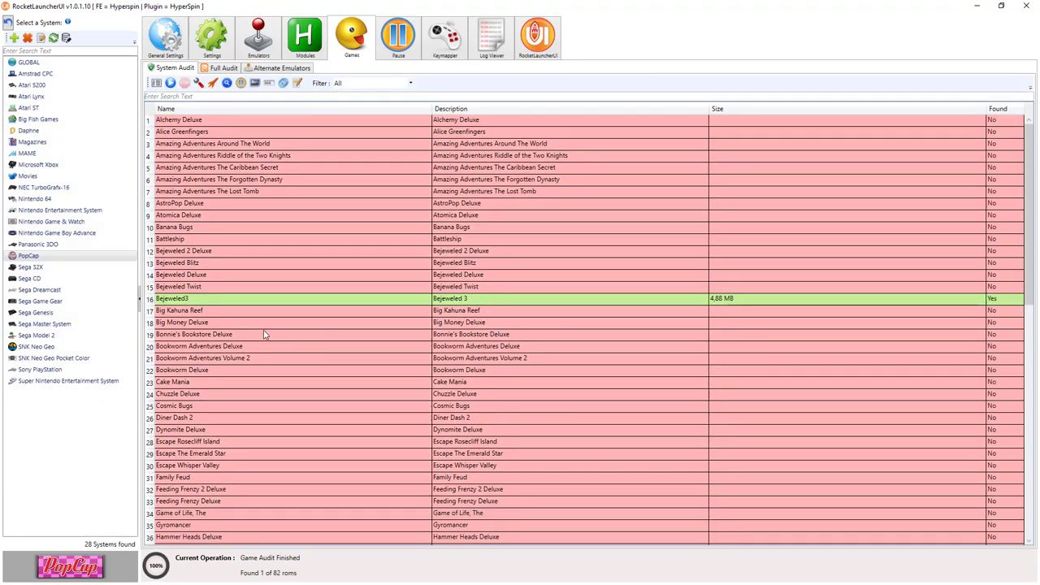
pyautogui.click(253, 300)
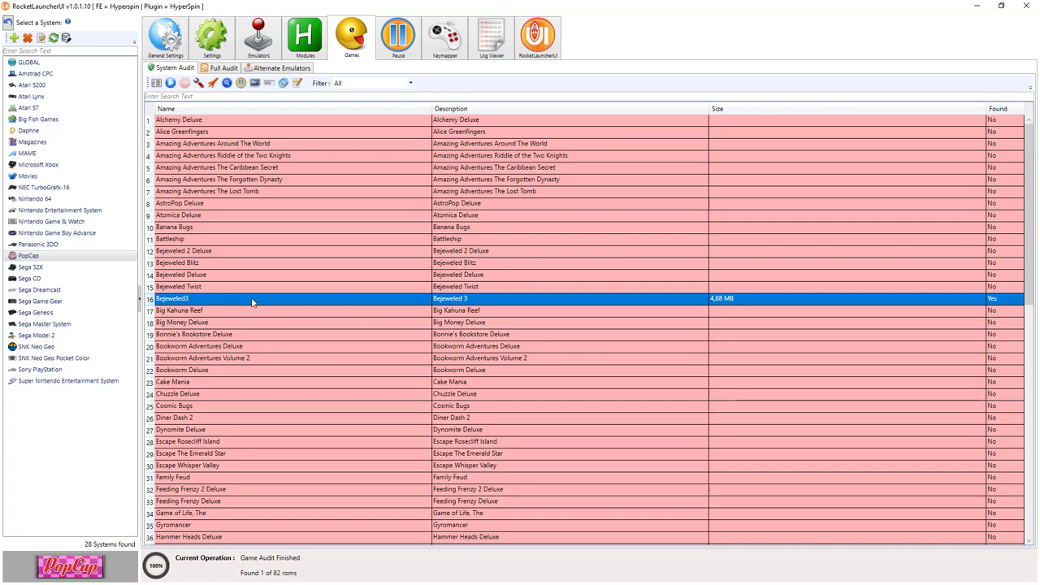
pyautogui.click(215, 86)
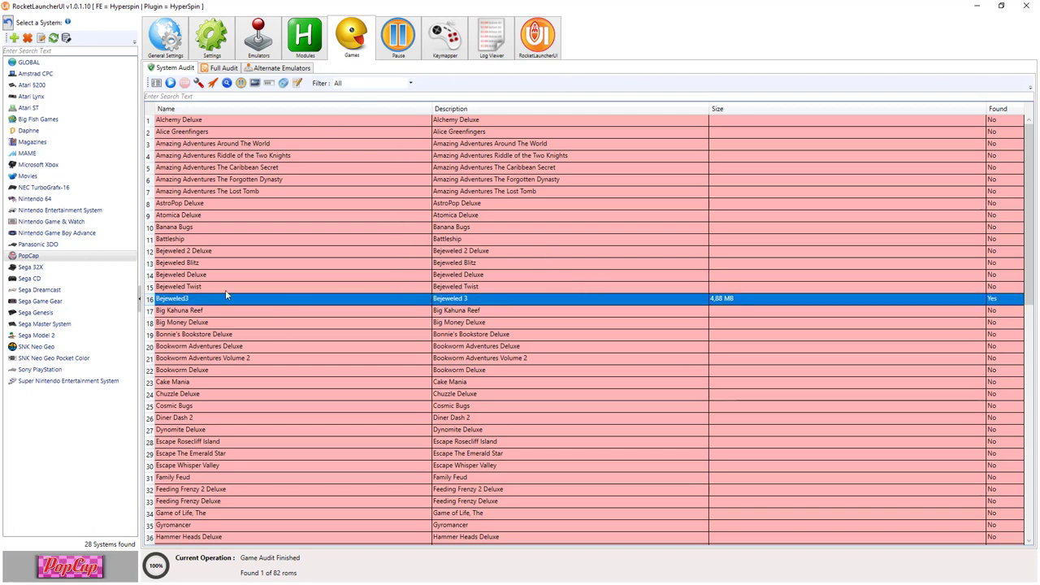
# Step: Close RocketLauncherUI and switch to the other File Explorer window, going up to its CASUAL GAMES folder
pyautogui.click(1026, 7)
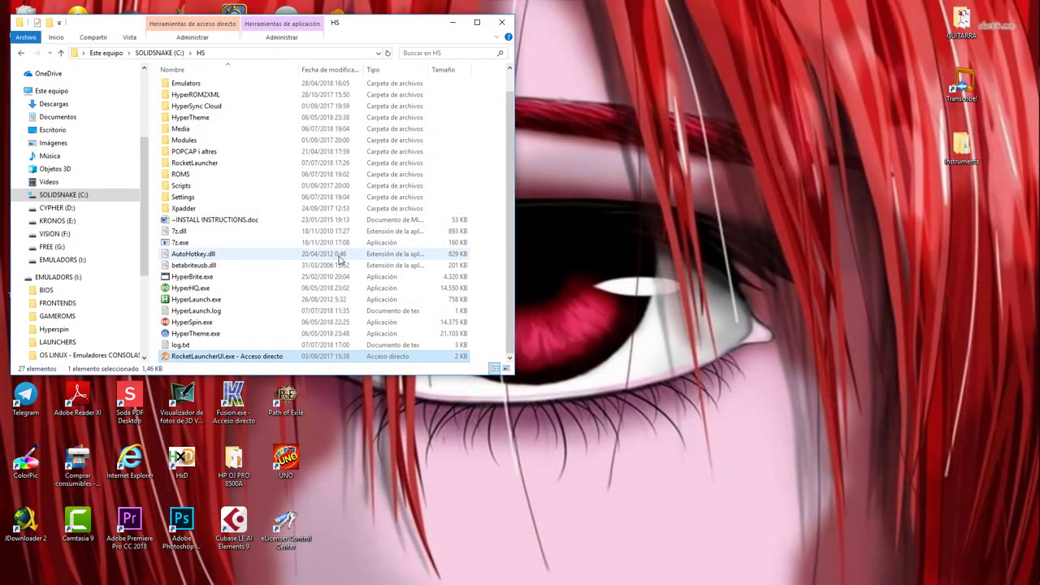
pyautogui.hotkey('alt', 'Tab')
pyautogui.hotkey('alt', 'Tab')
pyautogui.hotkey('alt', 'Tab')
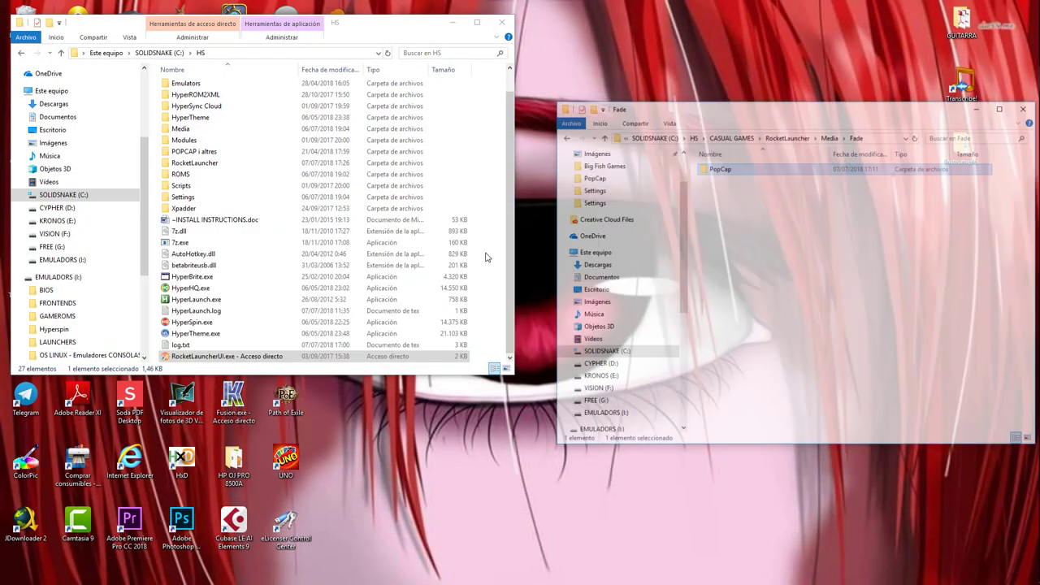
pyautogui.click(764, 144)
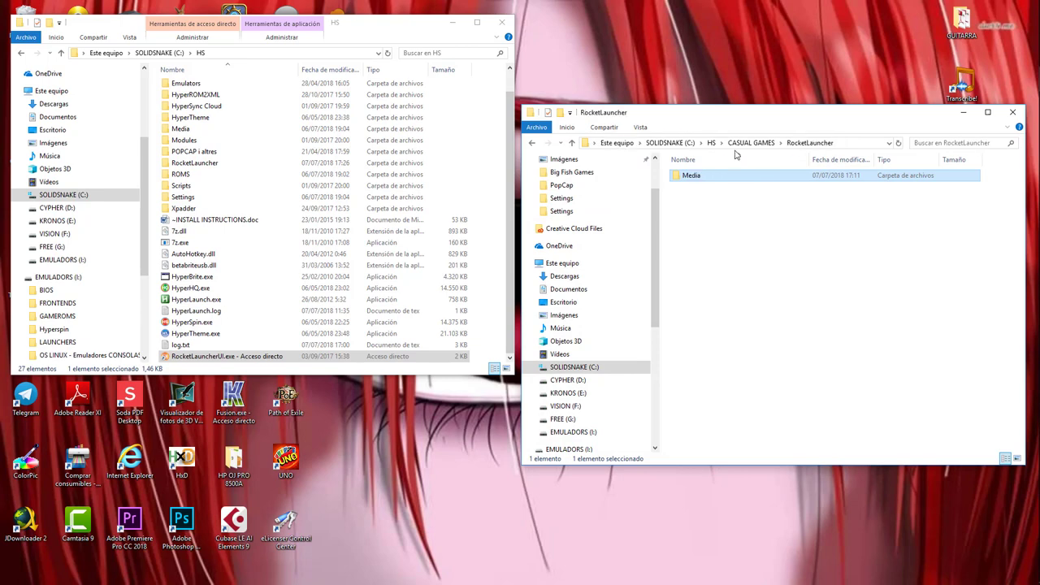
pyautogui.click(751, 143)
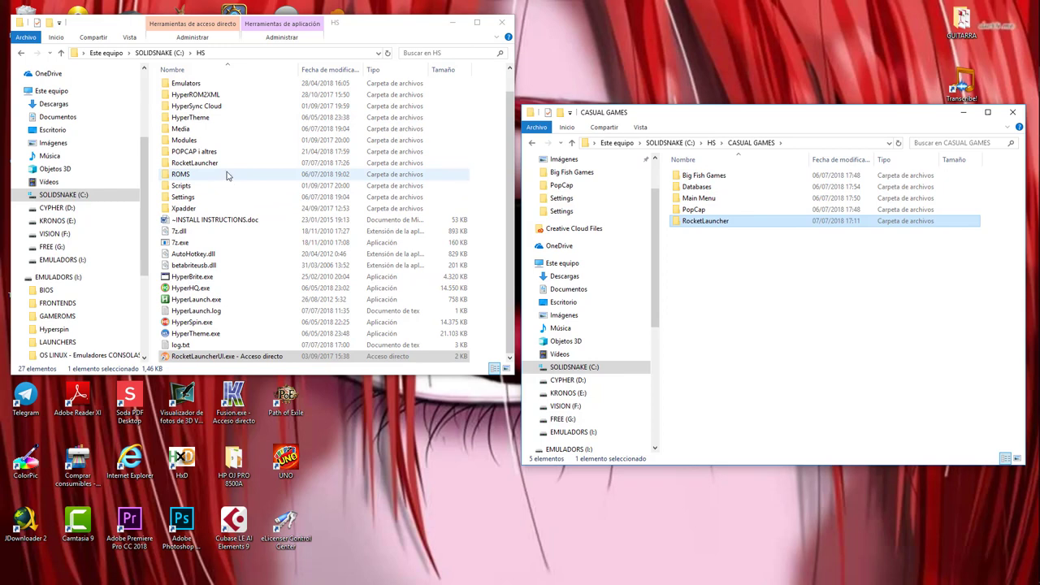
# Step: Open the RocketLauncher\Media\Fade folder inside HS in the other File Explorer window
pyautogui.scroll(1, 233, 180)
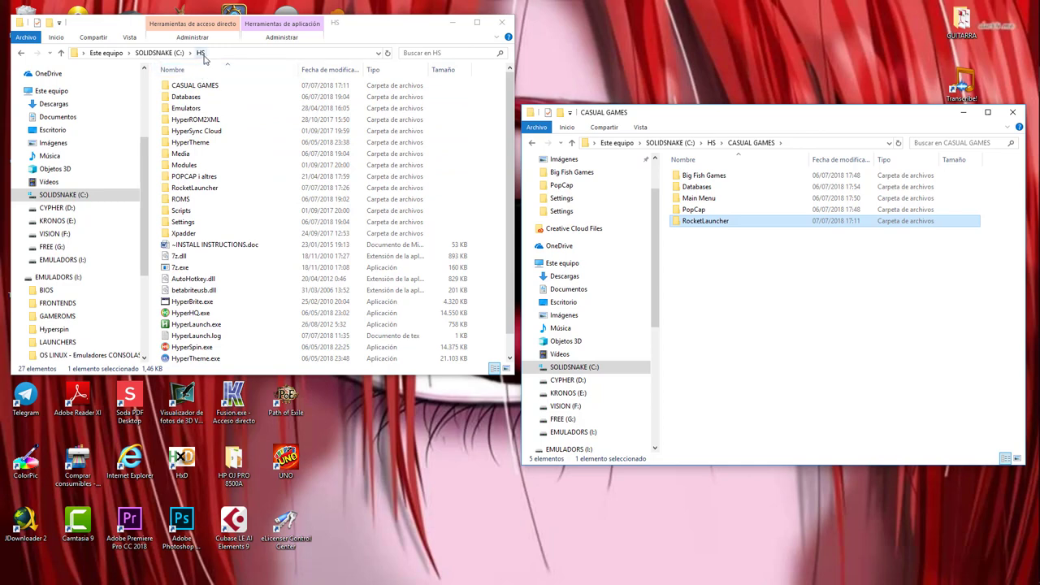
pyautogui.click(206, 156)
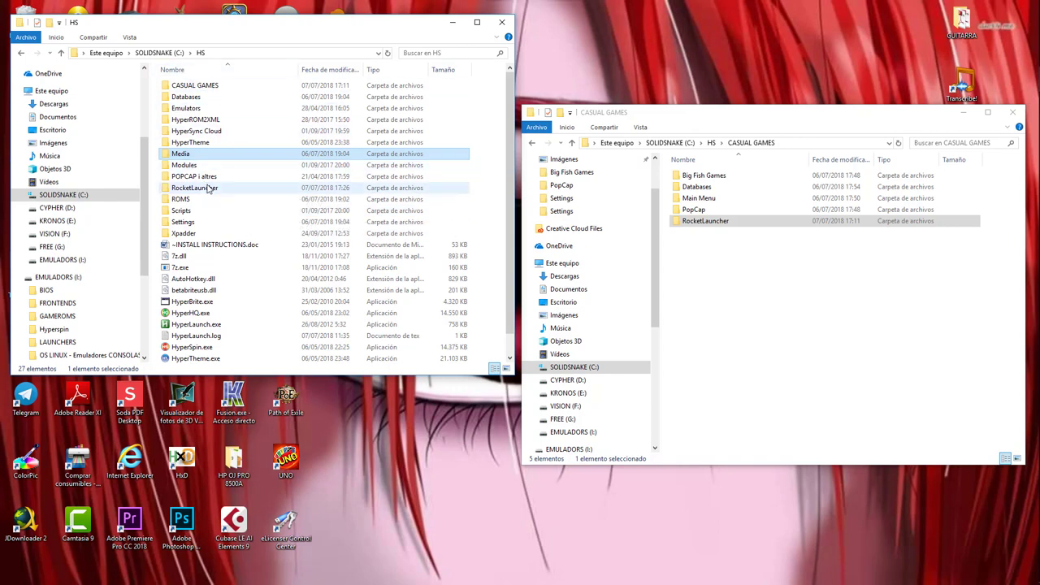
pyautogui.doubleClick(209, 189)
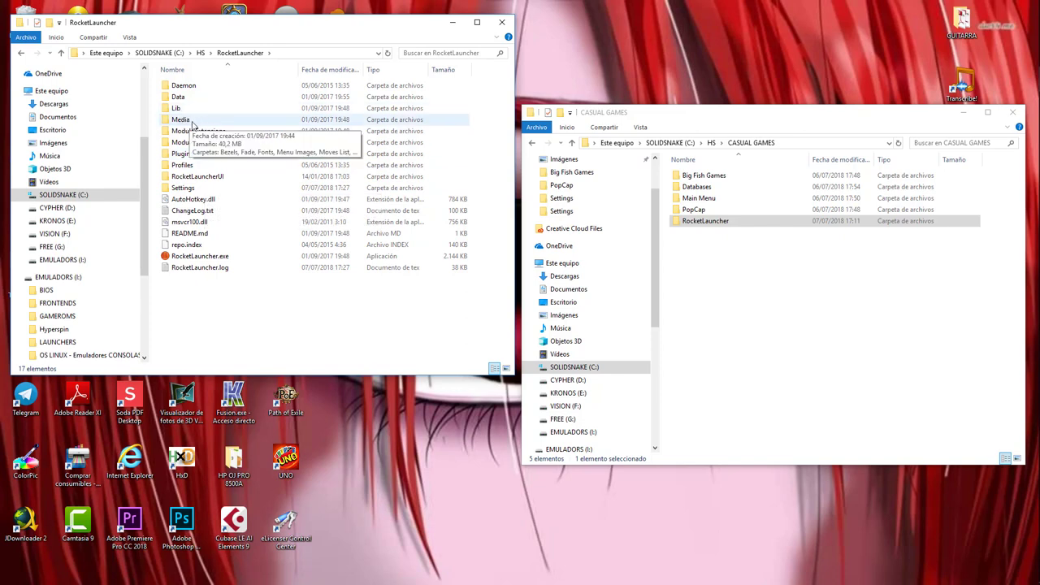
pyautogui.doubleClick(193, 120)
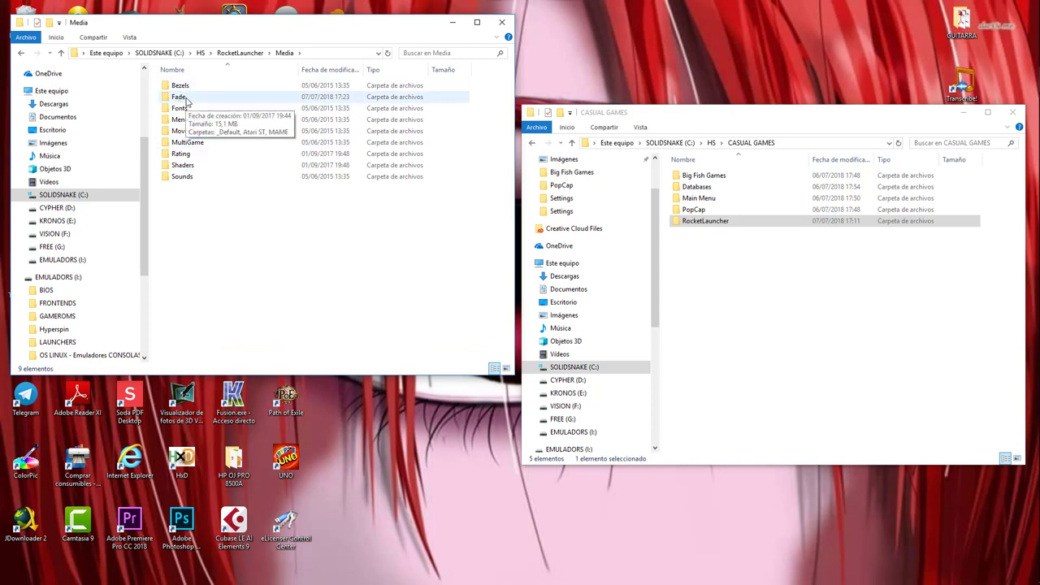
pyautogui.doubleClick(179, 97)
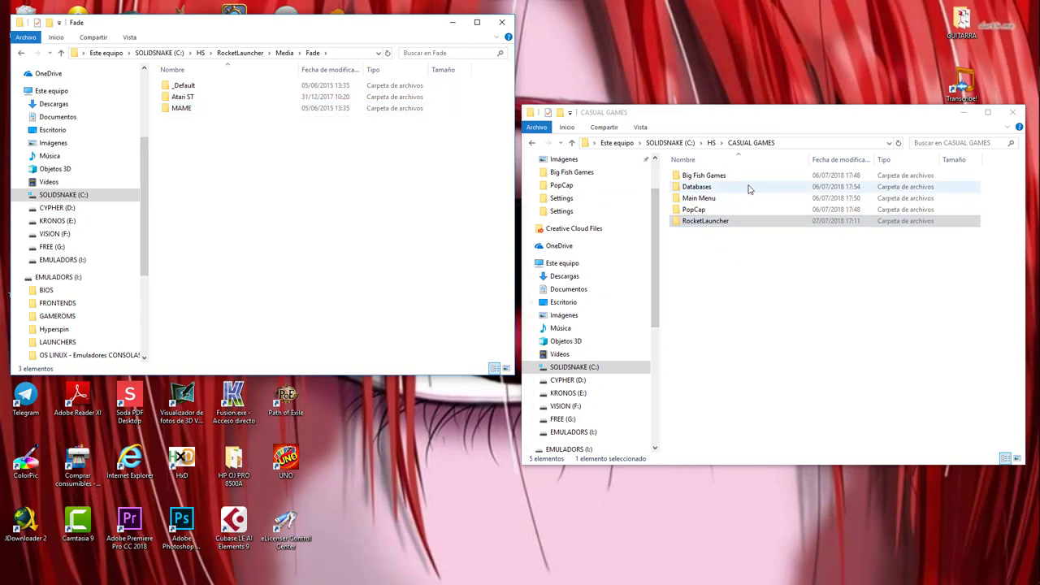
# Step: Copy the PopCap folder from CASUAL GAMES\RocketLauncher\Media\Fade into HS\RocketLauncher\Media\Fade
pyautogui.click(701, 222)
pyautogui.doubleClick(702, 222)
pyautogui.doubleClick(697, 176)
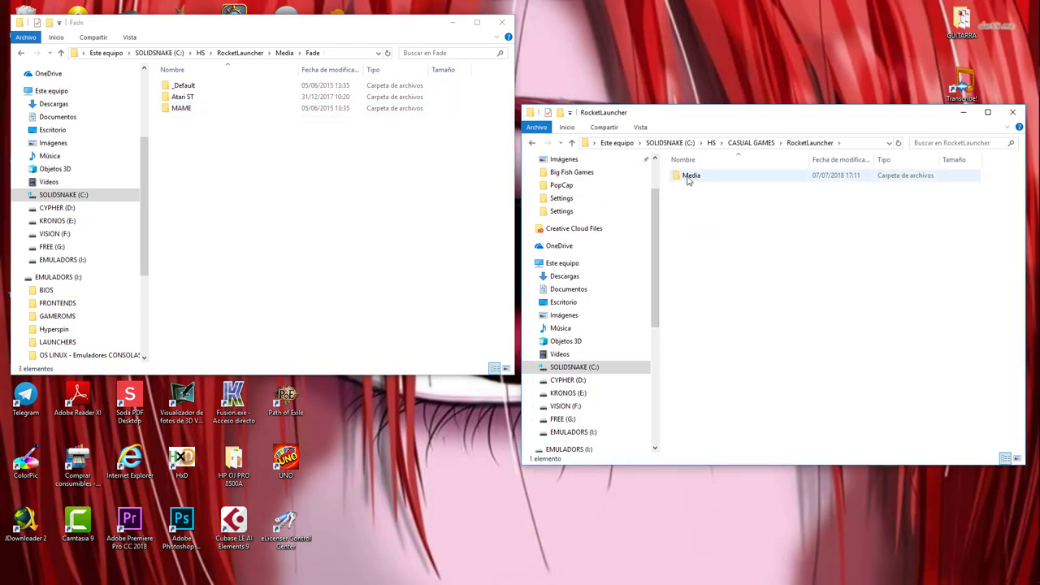
pyautogui.click(686, 178)
pyautogui.doubleClick(687, 178)
pyautogui.click(715, 177)
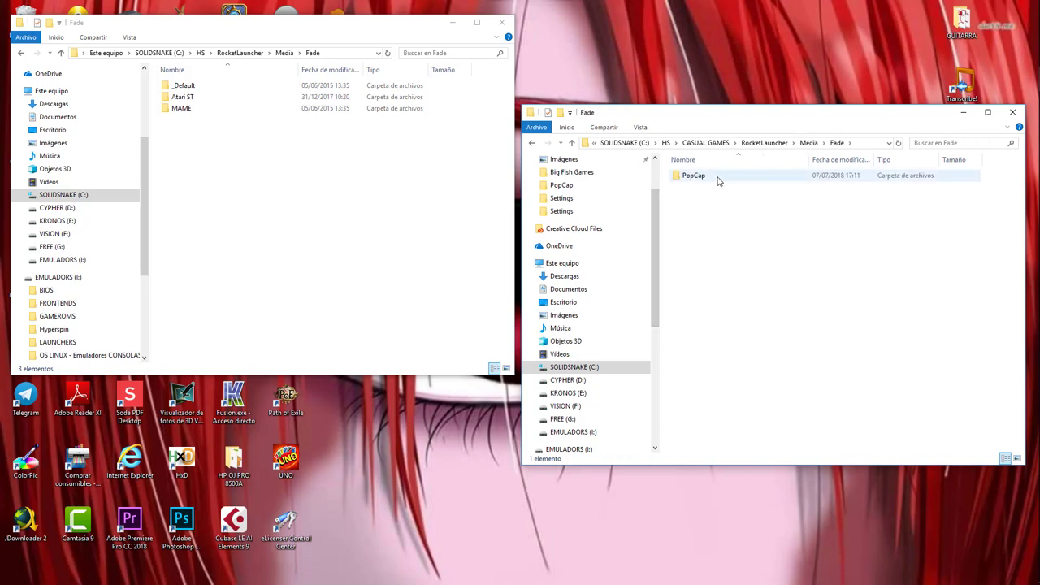
pyautogui.moveTo(713, 179); pyautogui.dragTo(770, 237)
pyautogui.click(770, 237)
pyautogui.moveTo(721, 180); pyautogui.dragTo(322, 192)
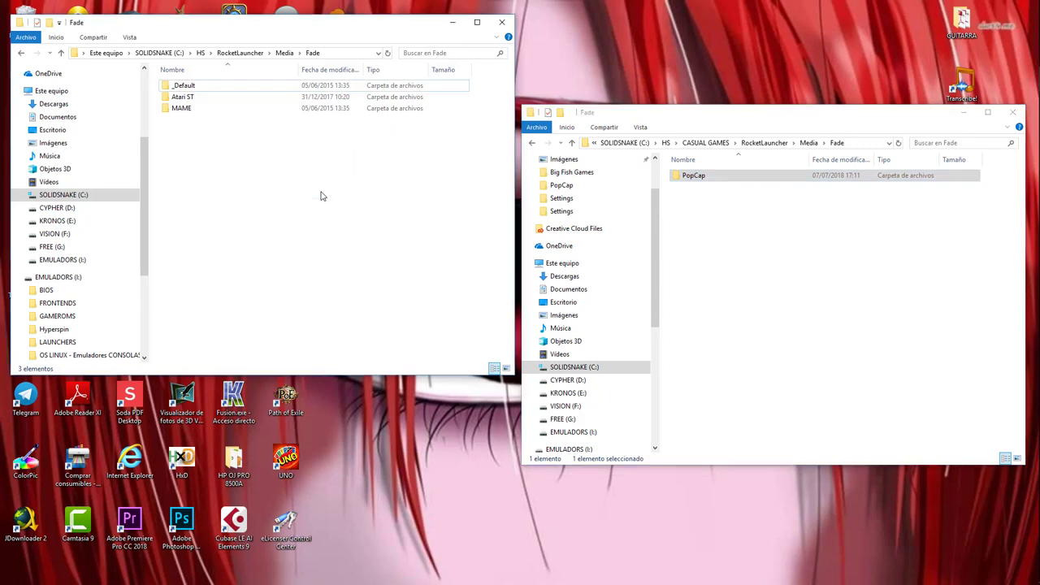
# Step: Return to the HS folder and launch RocketLauncherUI from its shortcut again
pyautogui.click(199, 52)
pyautogui.scroll(-1, 325, 297)
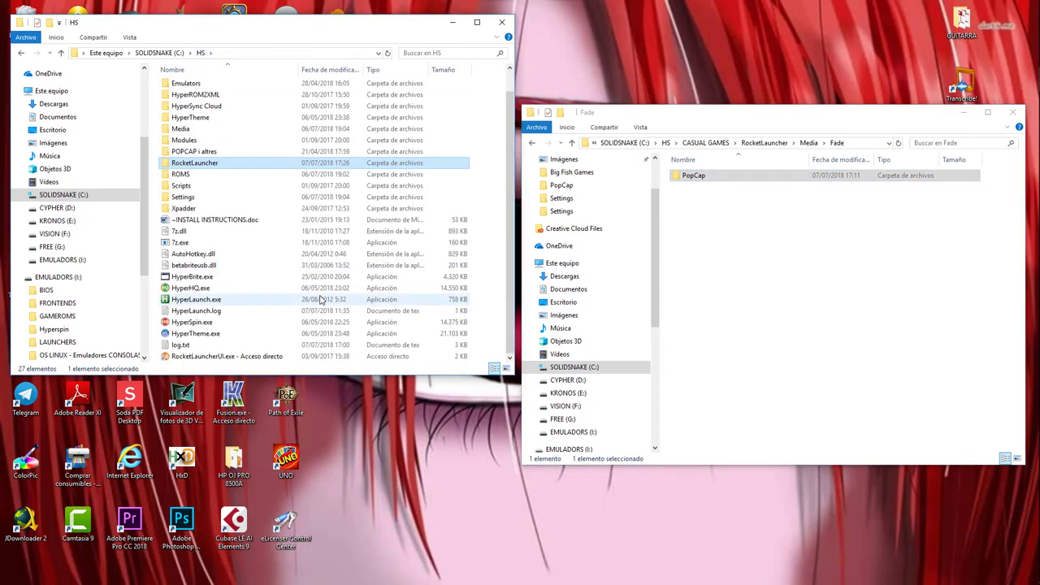
pyautogui.doubleClick(235, 357)
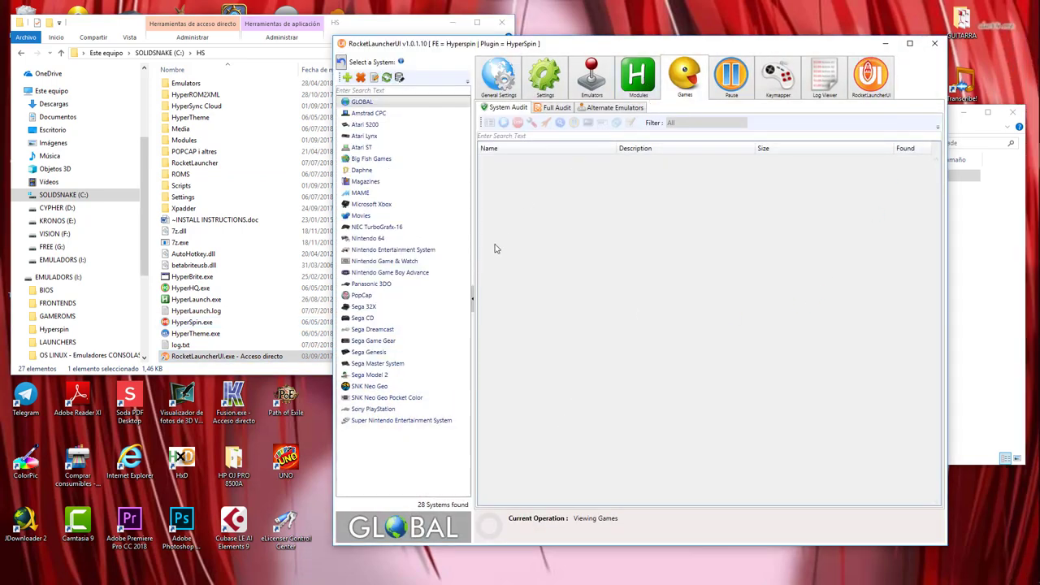
# Step: Audit the PopCap games again, launch Bejeweled3 to test the copied fade media, and exit the game
pyautogui.click(404, 295)
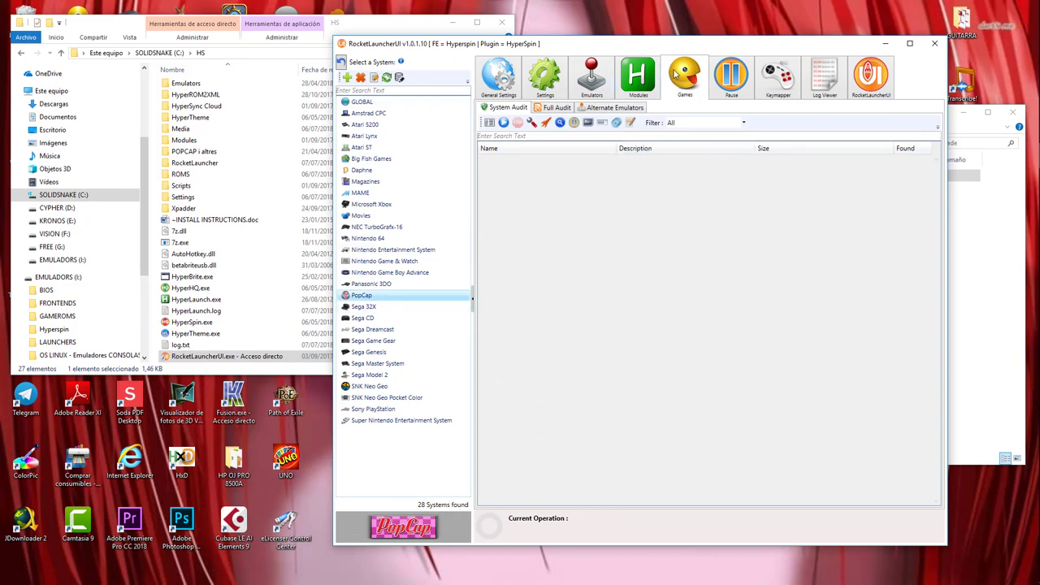
pyautogui.click(503, 122)
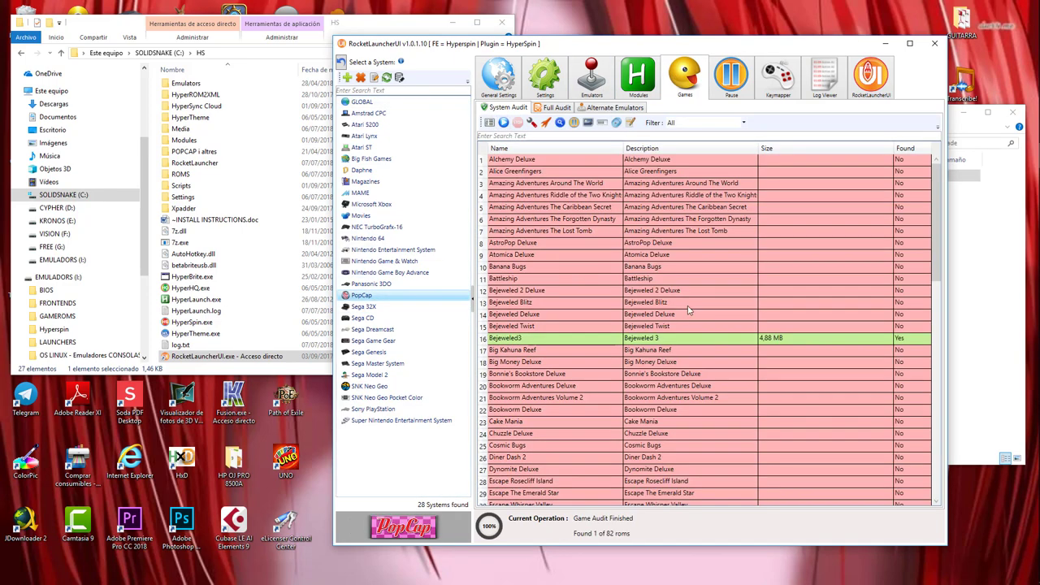
pyautogui.click(564, 341)
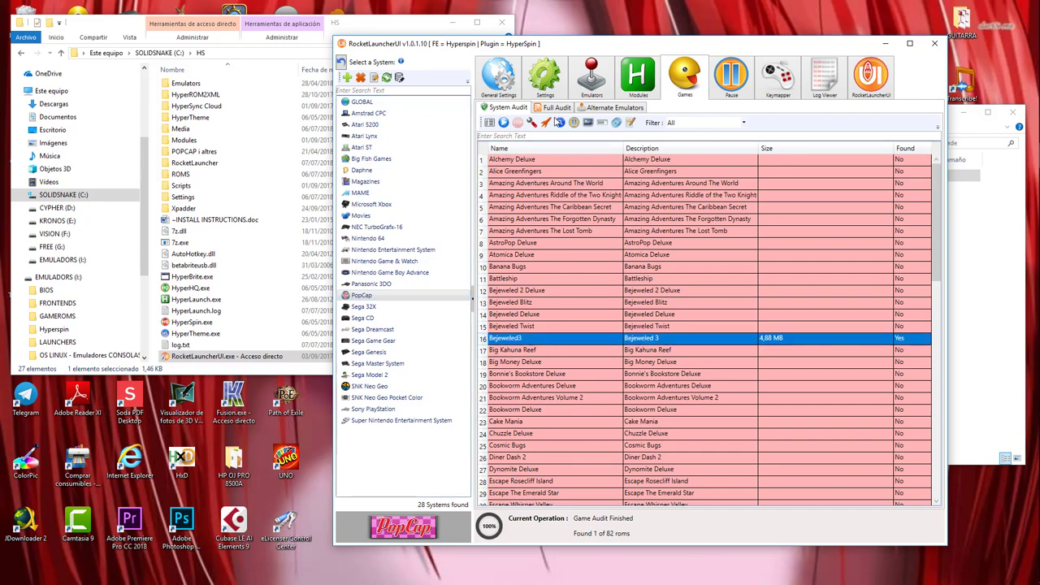
pyautogui.click(545, 123)
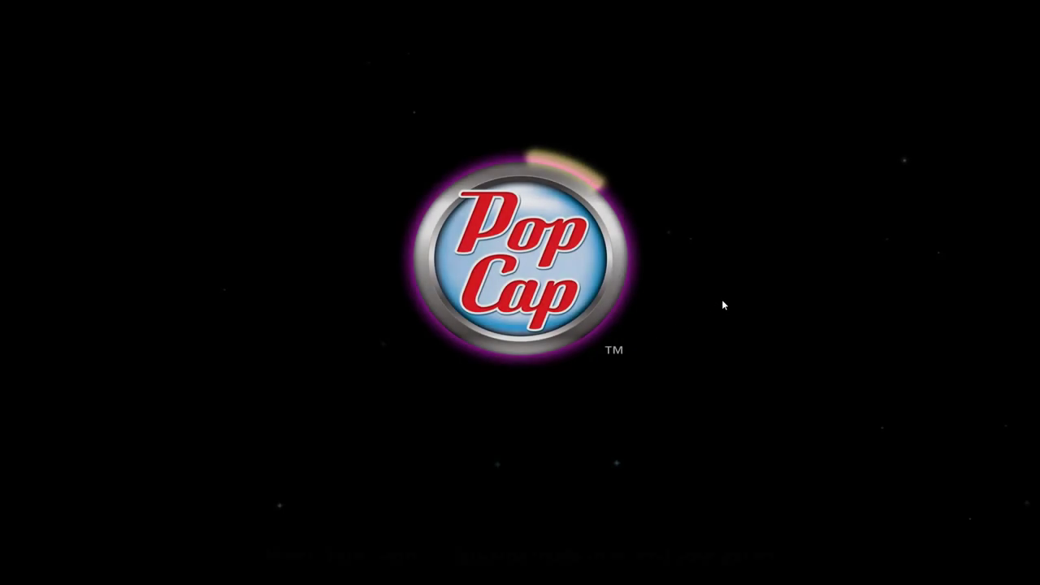
pyautogui.press('Escape')
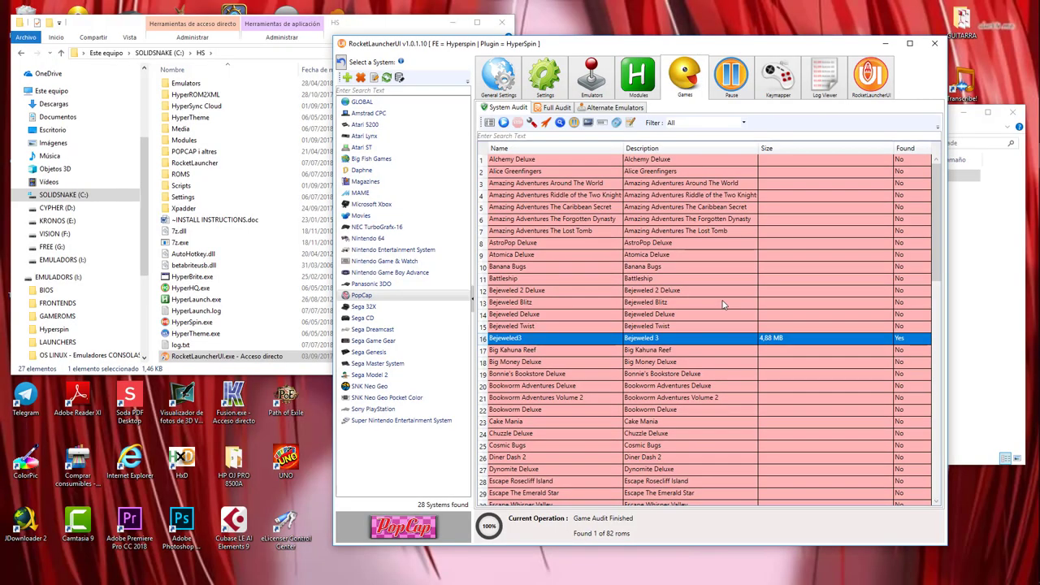